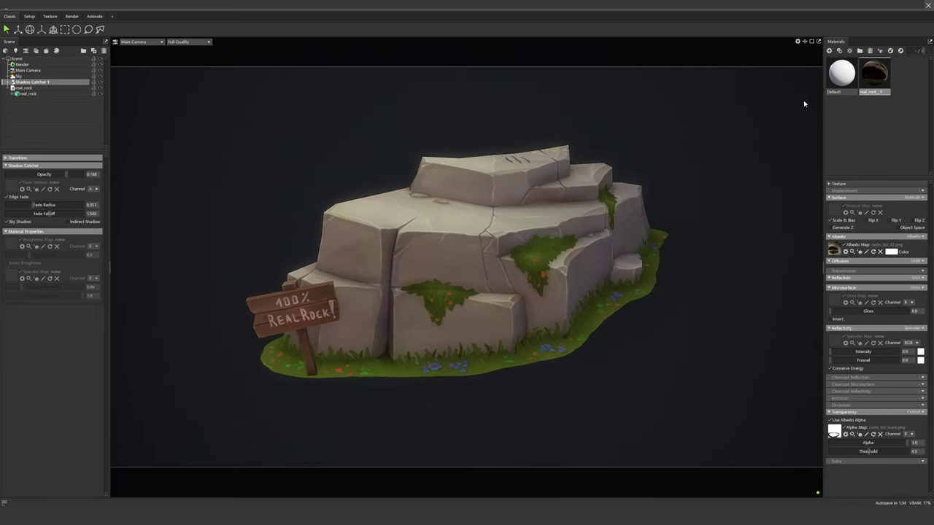
Step: Turn on the wireframe display in the viewport to examine the finished rock's mesh
click(799, 42)
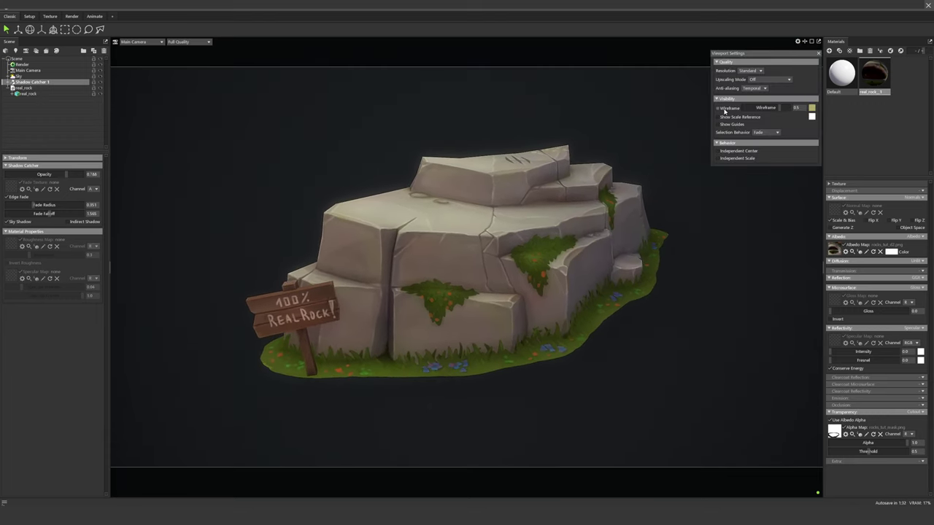
click(724, 110)
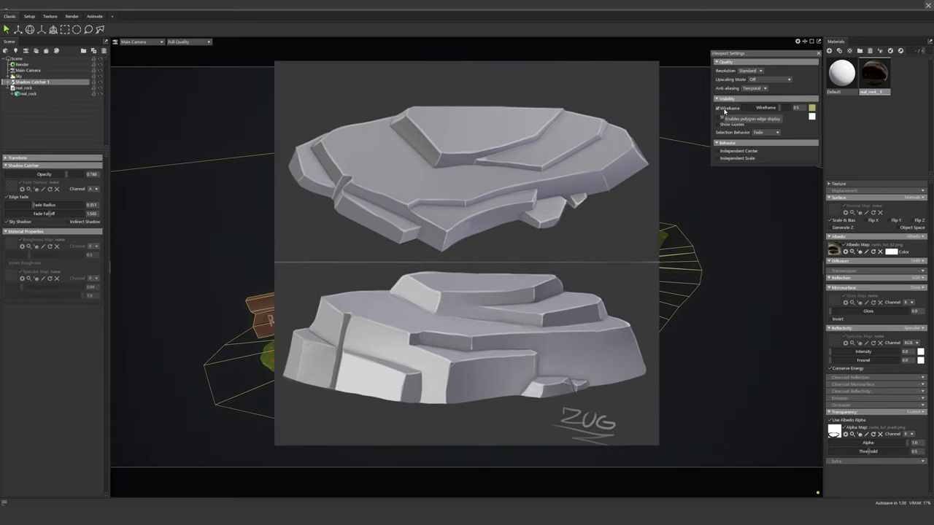
drag(720, 251, 694, 252)
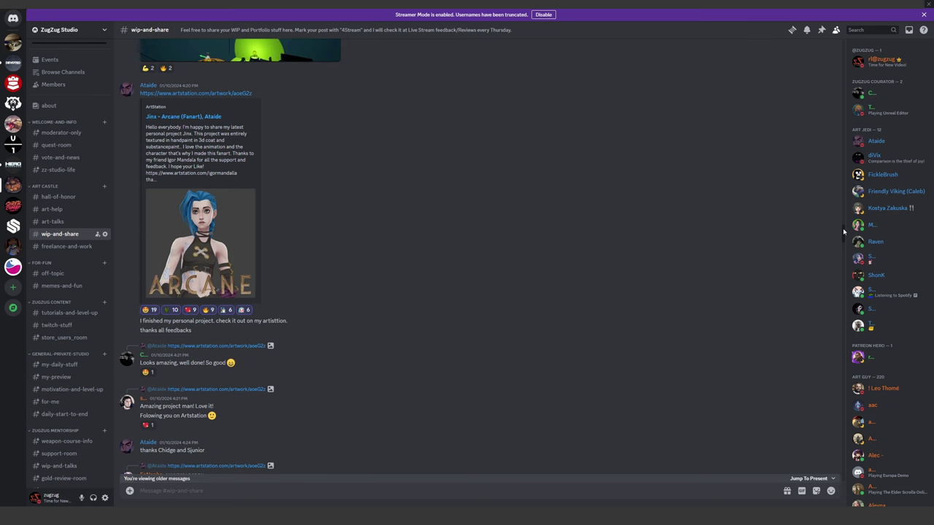
Step: Switch to Discord and browse the shared artwork and feedback in the wip-and-share channel
scroll(785, 232, down, 15)
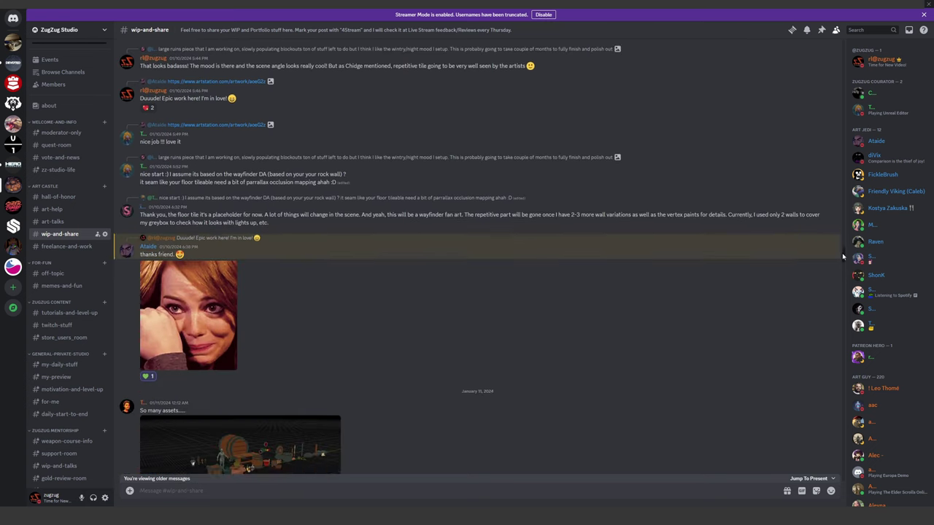
scroll(837, 292, down, 15)
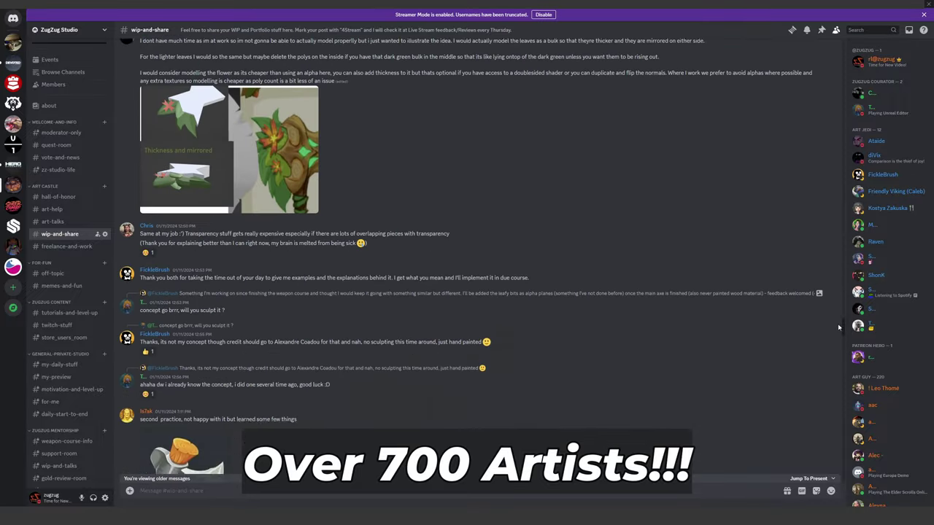
click(248, 307)
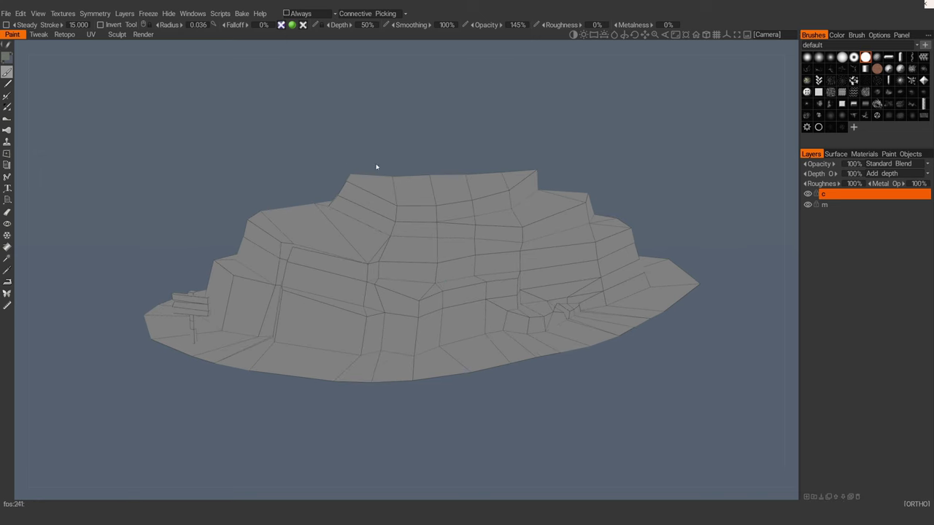
Step: In 3DCoat, bake ambient occlusion into a new layer using Sphere+Hemisphere lights, a light count of 4096 and gamma correction of 1.000
click(63, 13)
click(82, 163)
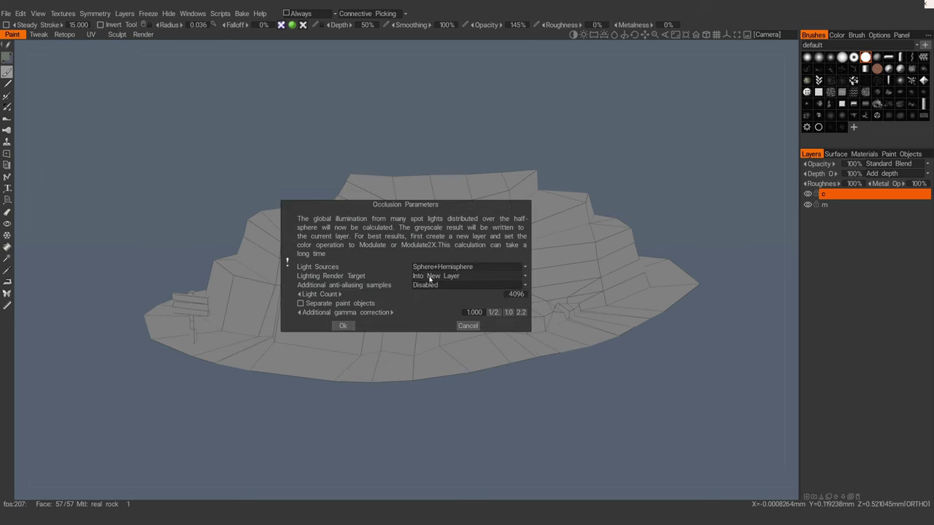
click(349, 322)
key(w)
alt+drag(387, 344, 488, 351)
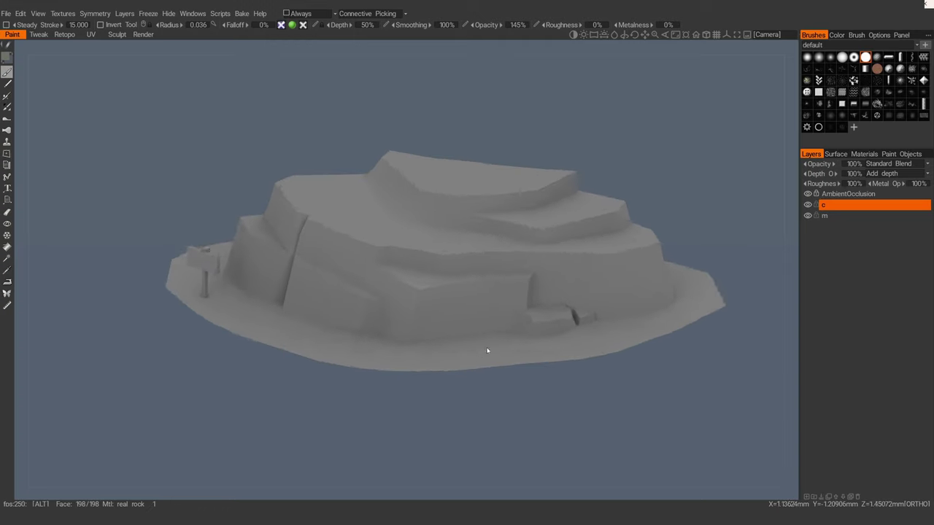
Step: Duplicate the baked AmbientOcclusion layer and rename the copy AmbientOcclusion
click(848, 194)
alt+drag(570, 269, 572, 288)
click(829, 497)
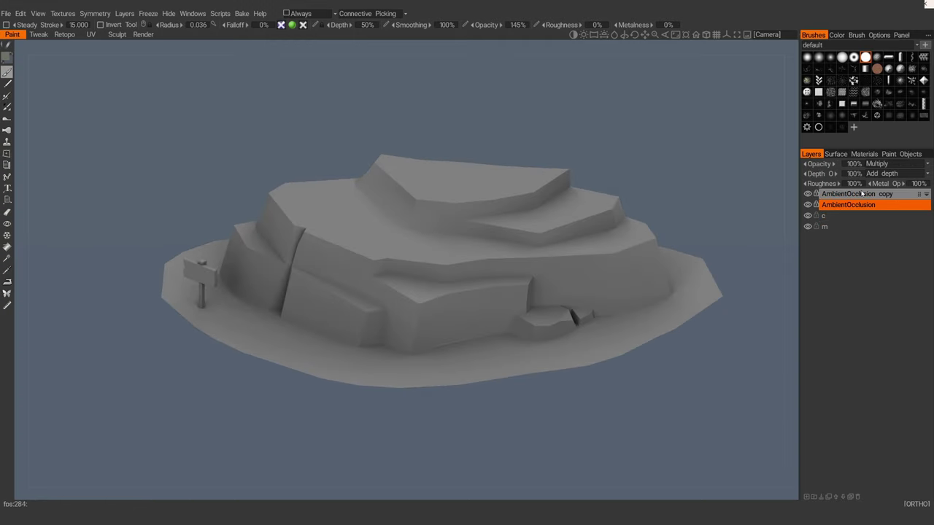
double_click(869, 194)
key(Return)
Step: Merge the lower AmbientOcclusion layer into layer c with Multiply blending, and hide the remaining AmbientOcclusion layer
click(866, 207)
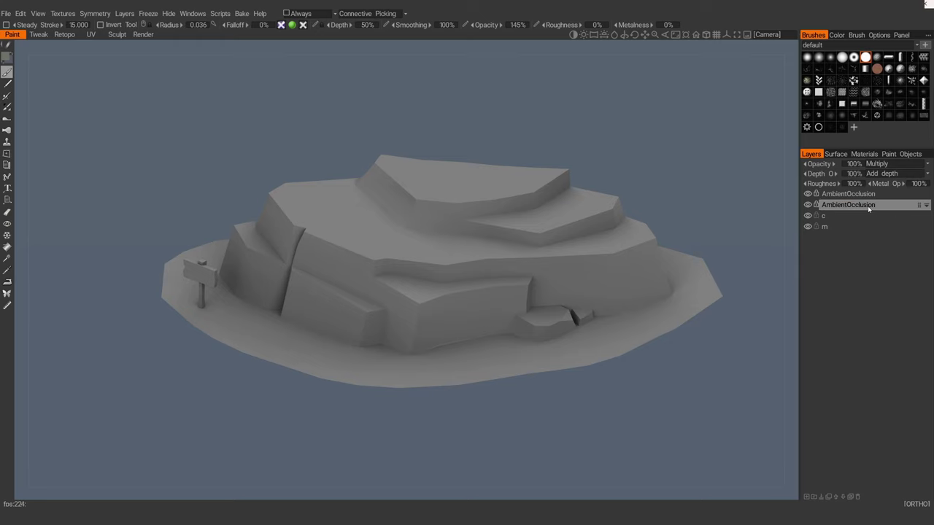
click(887, 165)
click(890, 174)
alt+right_drag(719, 306, 682, 334)
key(ctrl+z)
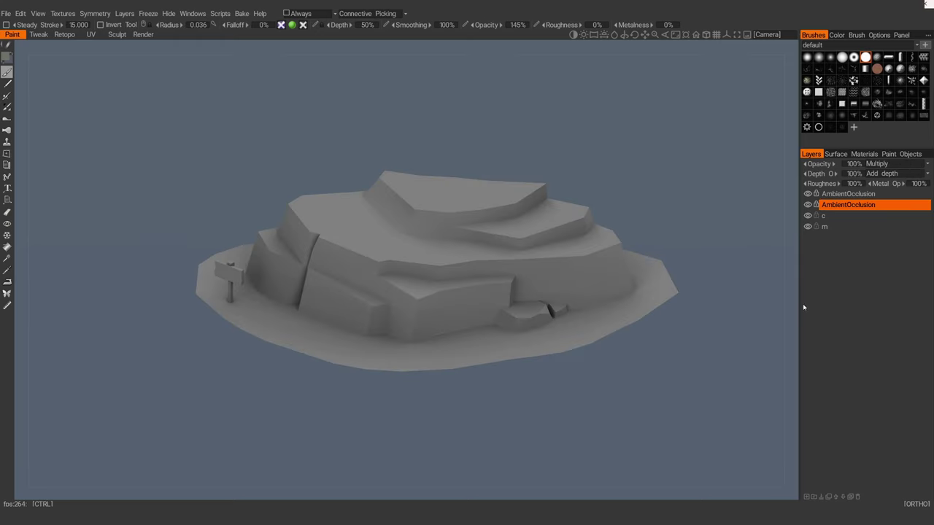
key(ctrl+e)
click(807, 194)
click(808, 205)
click(808, 205)
alt+right_drag(653, 218, 562, 249)
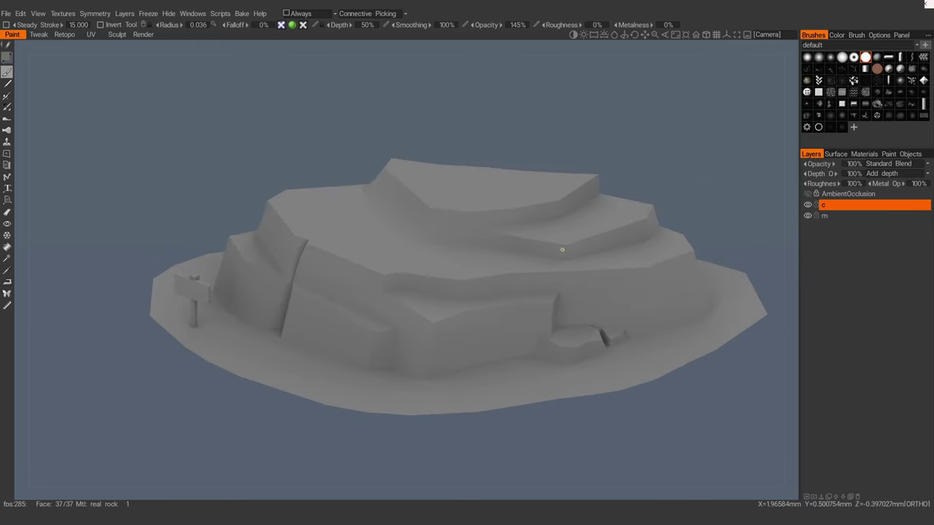
Step: Paint irregular, chipped edges along the top slab and neighbouring ledges on layer c with a brush radius of 0.132
scroll(388, 235, down, 2)
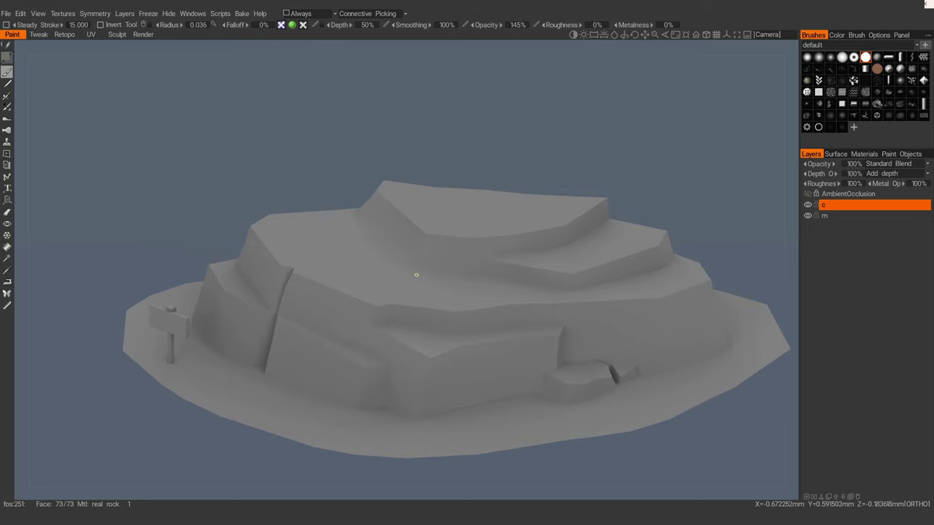
alt+drag(373, 302, 400, 301)
alt+right_drag(400, 300, 413, 292)
alt+middle_drag(413, 292, 474, 308)
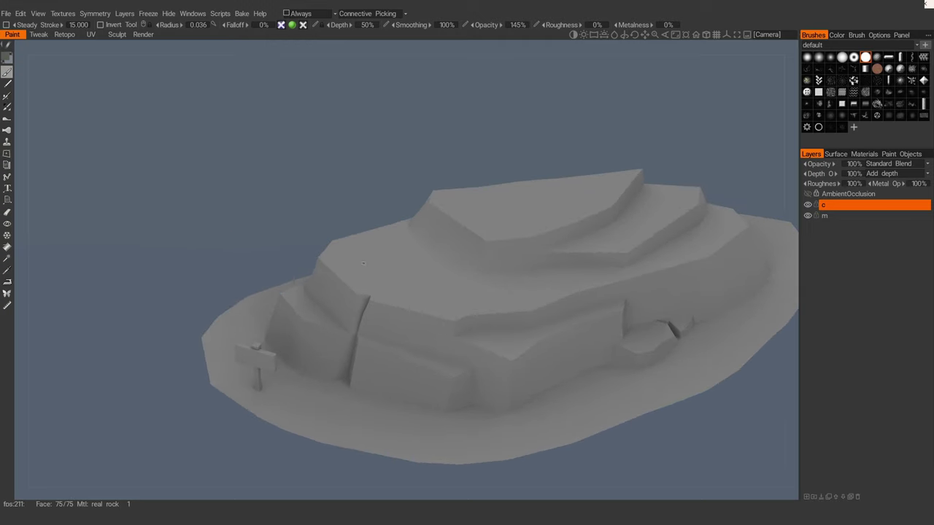
scroll(434, 277, down, 4)
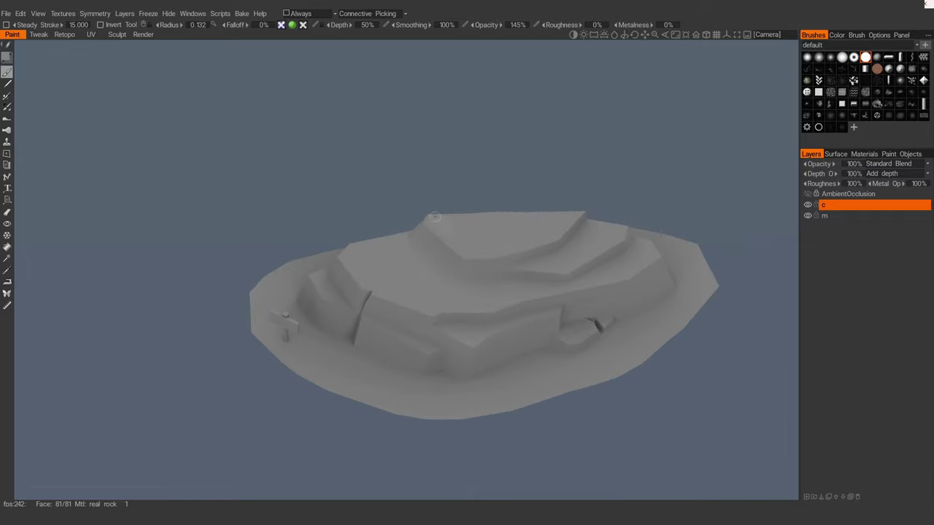
alt+drag(432, 257, 503, 248)
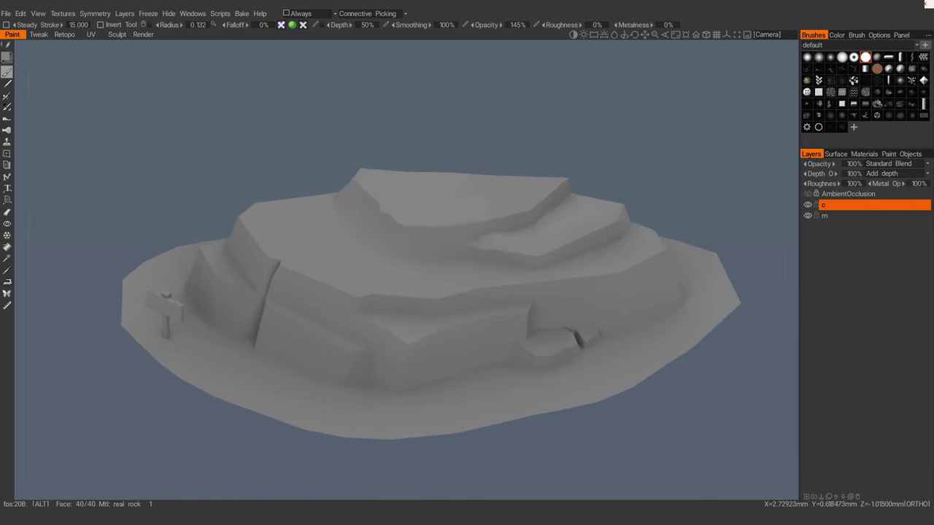
alt+drag(315, 205, 339, 215)
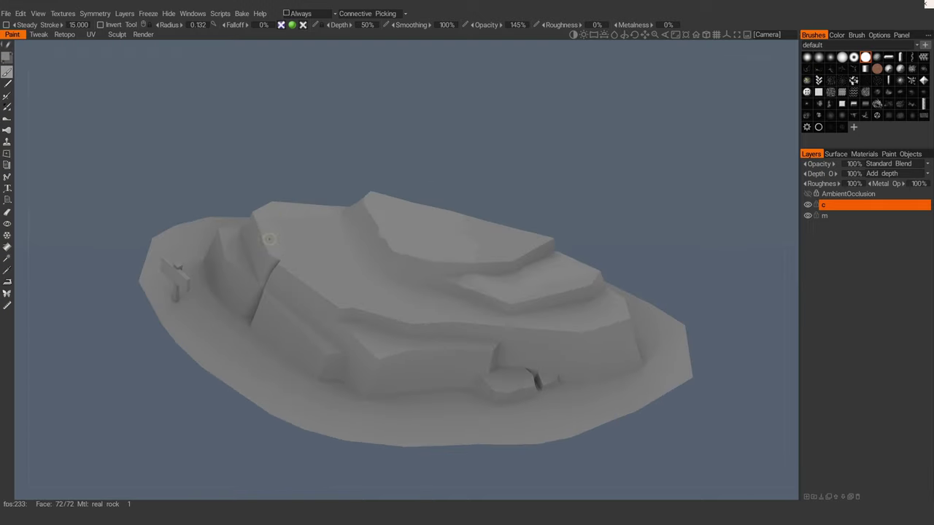
alt+drag(357, 299, 562, 231)
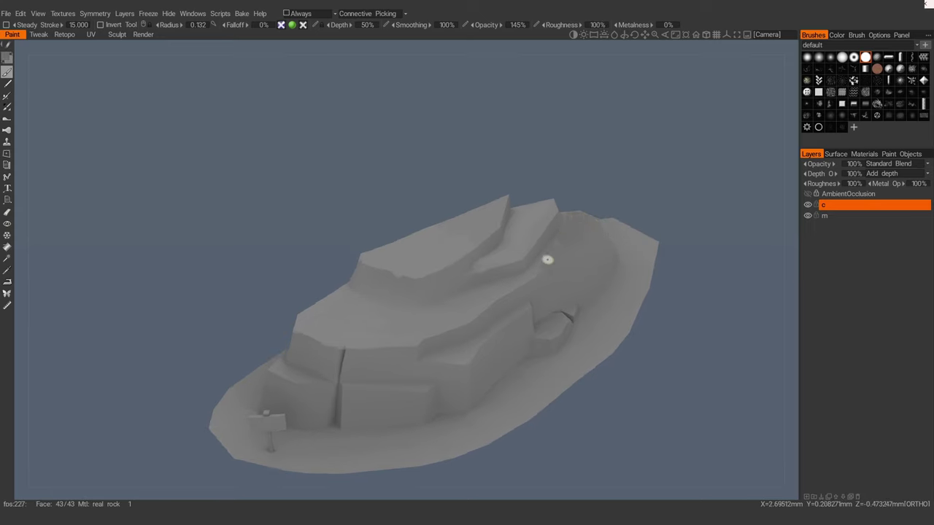
Step: Paint a darker tonal patch across the middle of the top slab's upper surface, checking it against the wireframe
key(w)
mouse_move(581, 234)
alt+mouse_down()
mouse_move(423, 248)
mouse_move(527, 255)
mouse_move(459, 258)
alt+mouse_up()
key(w)
scroll(525, 257, up, 2)
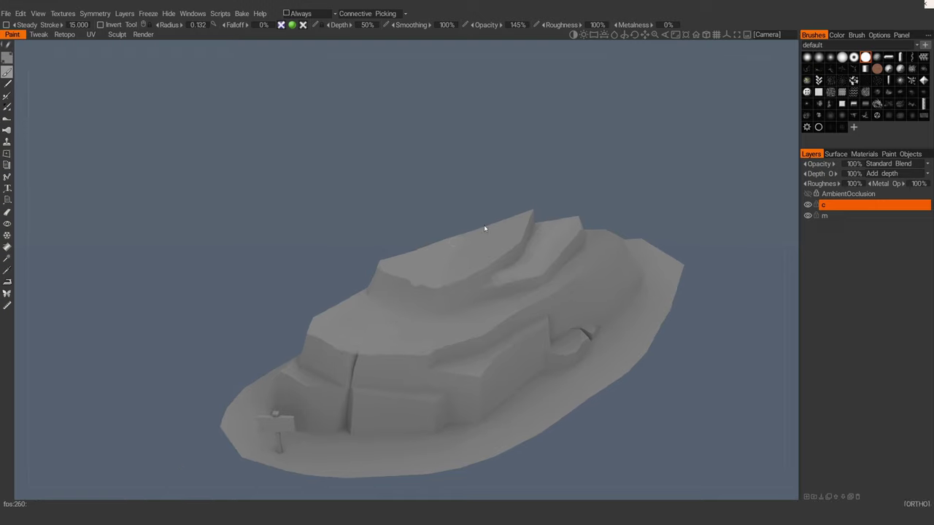
alt+drag(484, 224, 428, 279)
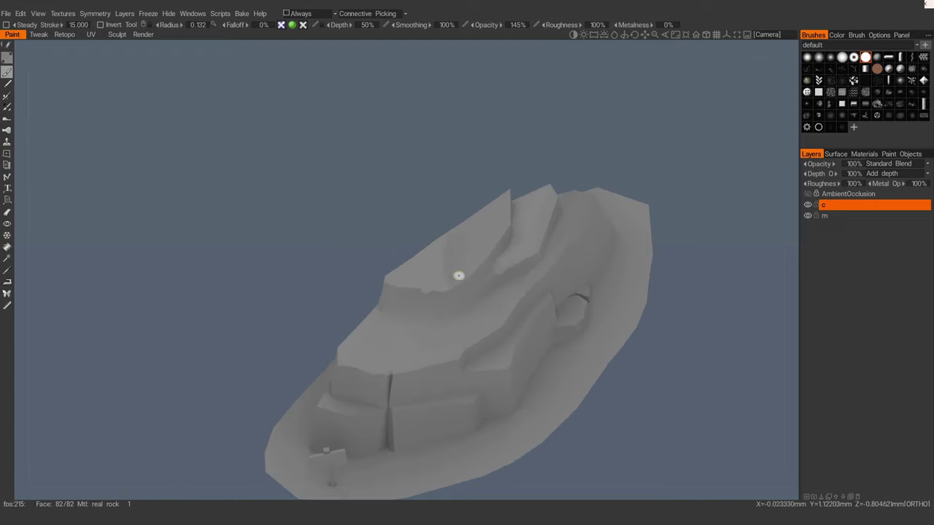
alt+drag(441, 219, 470, 246)
key(w)
alt+drag(436, 271, 460, 271)
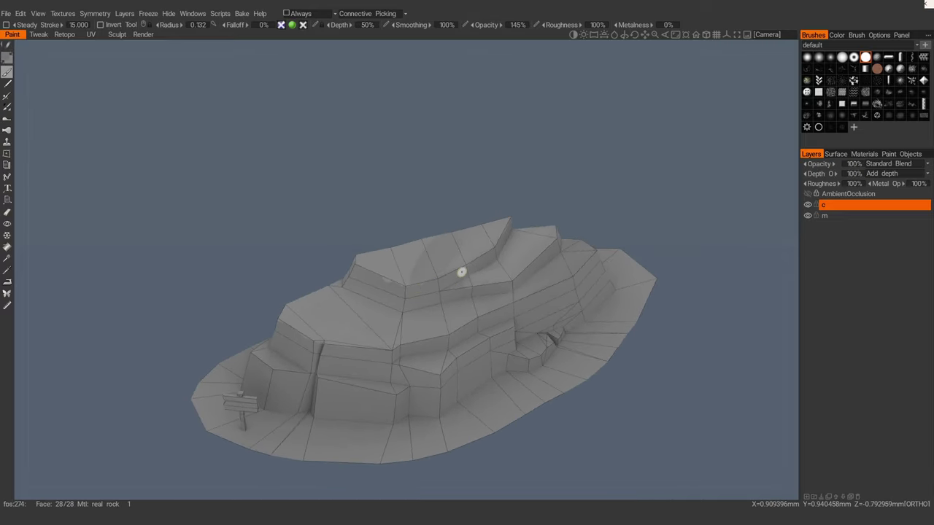
key(w)
mouse_move(461, 271)
alt+right_down()
mouse_move(453, 279)
mouse_move(478, 251)
alt+right_up()
key(ctrl+z)
alt+drag(478, 252, 500, 285)
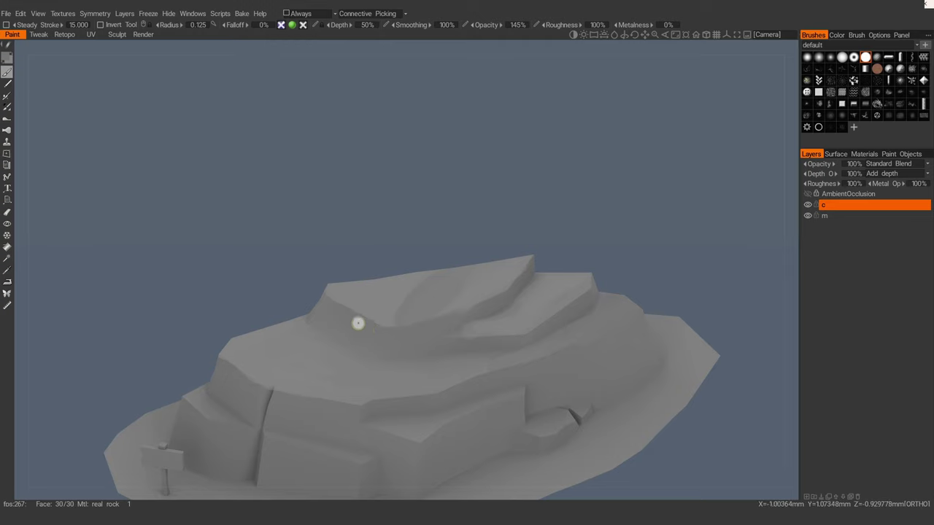
Step: Refine the darker patch on the top slab into a softer angular facet with a brush radius of 0.074
alt+middle_drag(359, 323, 331, 303)
alt+drag(463, 292, 468, 283)
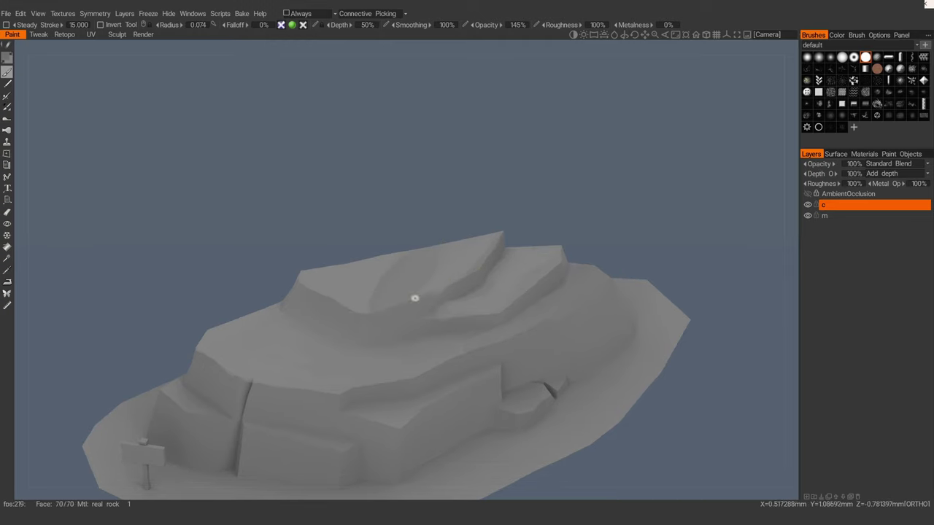
alt+drag(450, 294, 483, 272)
mouse_move(521, 234)
alt+mouse_down()
mouse_move(484, 241)
mouse_move(457, 270)
mouse_move(453, 289)
mouse_move(474, 288)
mouse_move(429, 290)
mouse_move(414, 265)
mouse_move(401, 282)
mouse_move(366, 287)
mouse_move(398, 273)
mouse_move(421, 238)
mouse_move(413, 256)
mouse_move(422, 255)
alt+mouse_up()
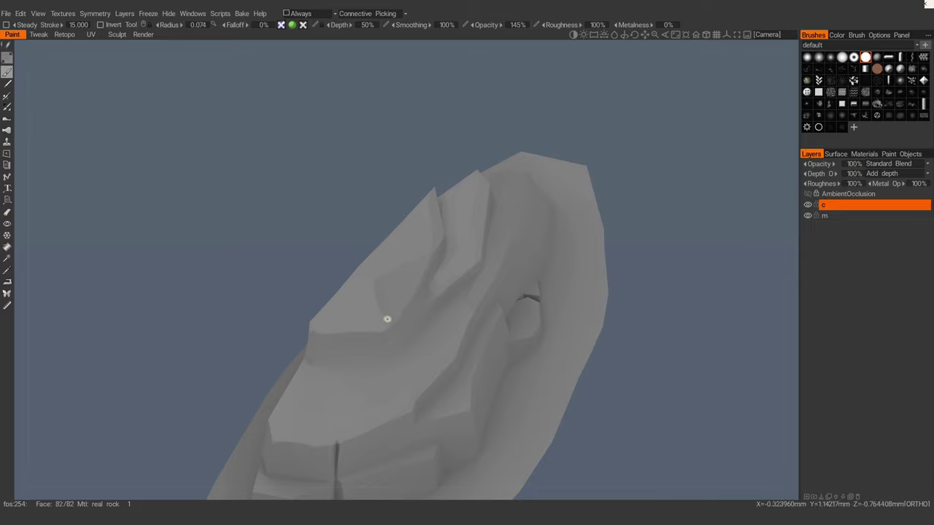
alt+right_drag(388, 319, 394, 284)
mouse_move(394, 285)
alt+mouse_down()
mouse_move(362, 251)
mouse_move(424, 274)
mouse_move(402, 274)
mouse_move(401, 294)
alt+mouse_up()
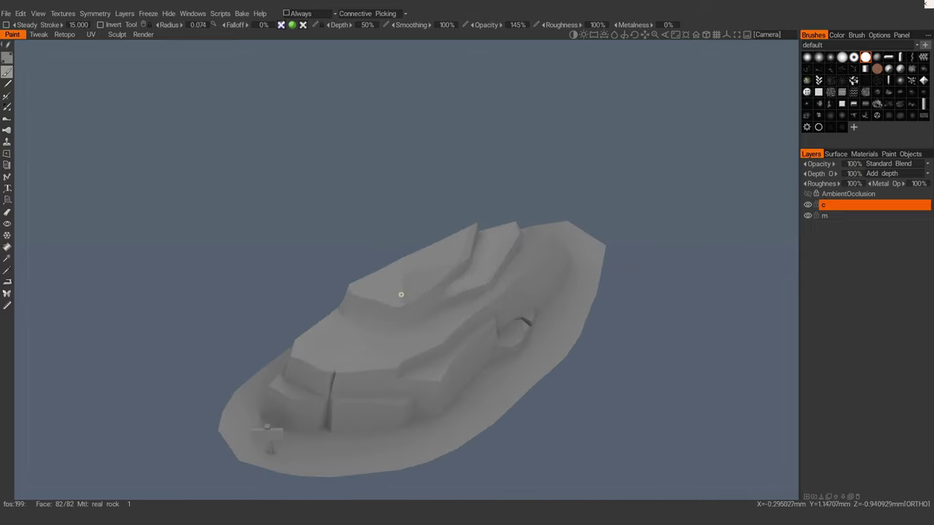
alt+drag(437, 268, 450, 259)
scroll(413, 296, up, 3)
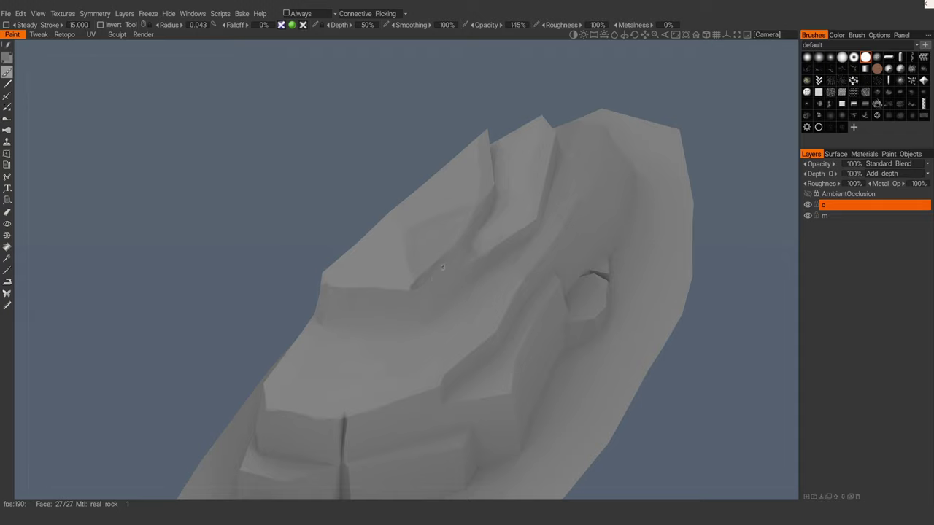
Step: Sharpen the top slab's front edge and darken the side faces of the two upper slabs with a brush radius of 0.107
alt+drag(442, 267, 426, 255)
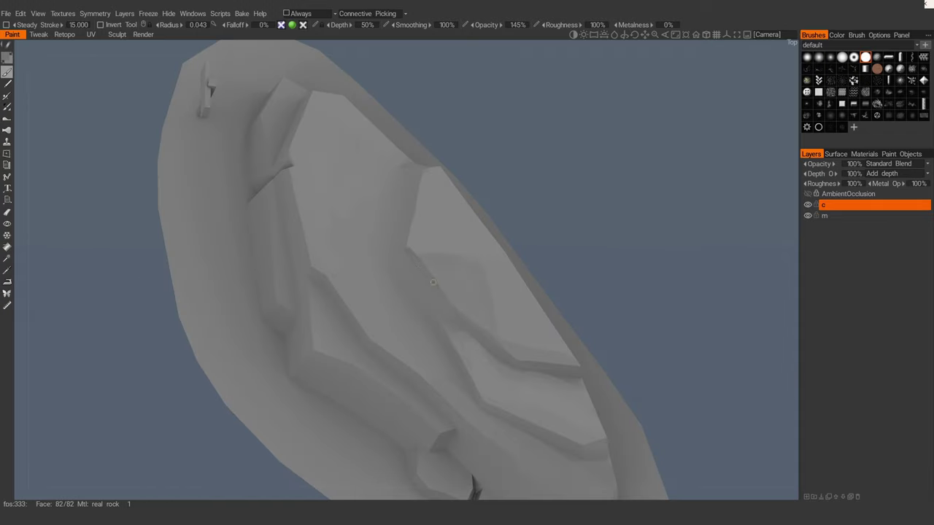
middle_drag(414, 260, 474, 271)
key(])
mouse_move(461, 280)
mouse_down()
mouse_move(477, 267)
mouse_move(458, 292)
mouse_move(471, 281)
mouse_move(490, 287)
mouse_up()
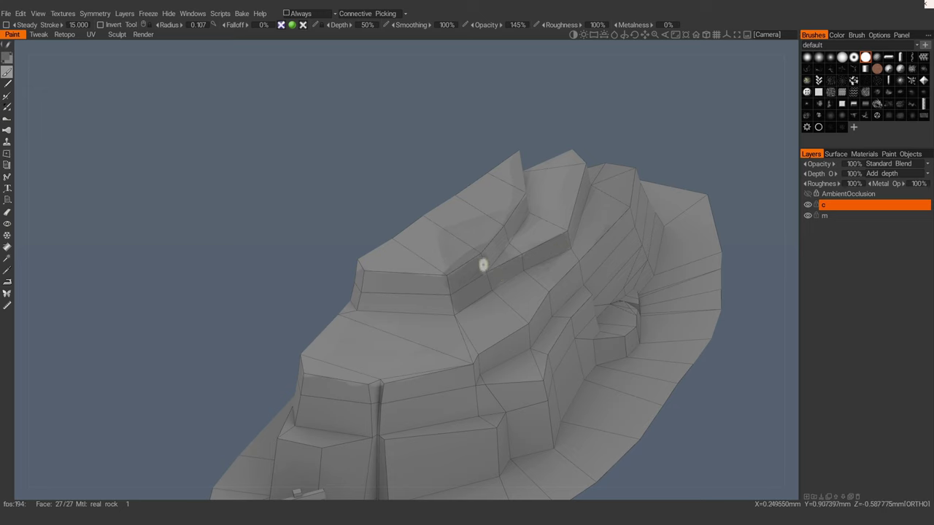
middle_drag(483, 265, 603, 234)
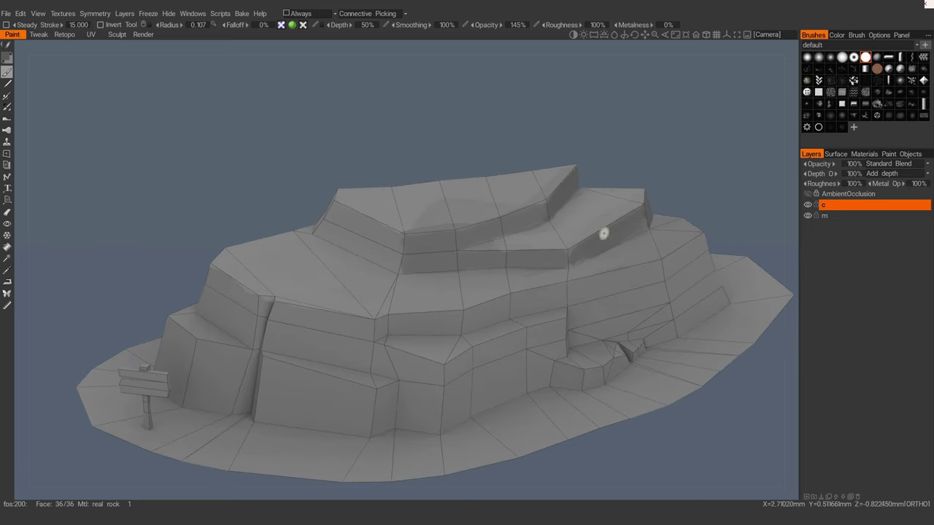
Step: Paint subtle tonal variation on the second slab's upper surface and set the brush depth to 0%
key(w)
alt+drag(597, 278, 540, 263)
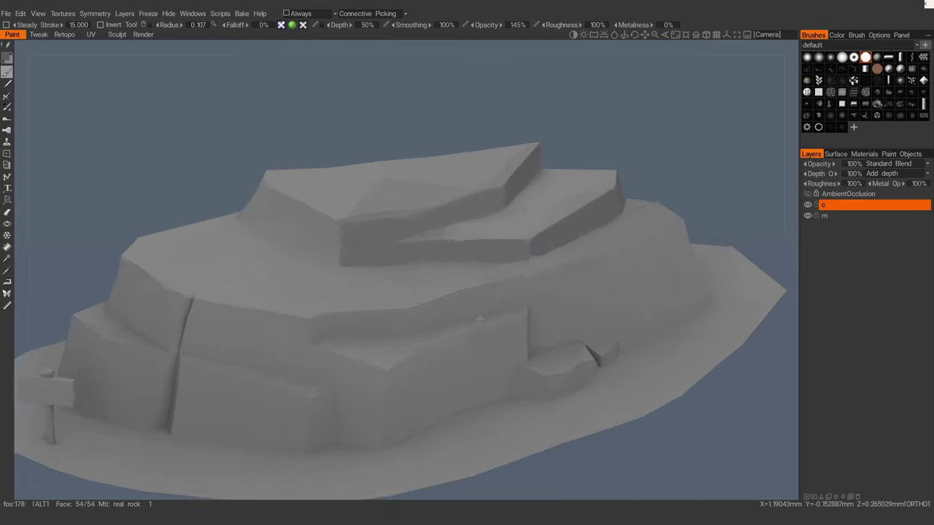
alt+right_drag(540, 263, 477, 252)
alt+drag(477, 252, 448, 251)
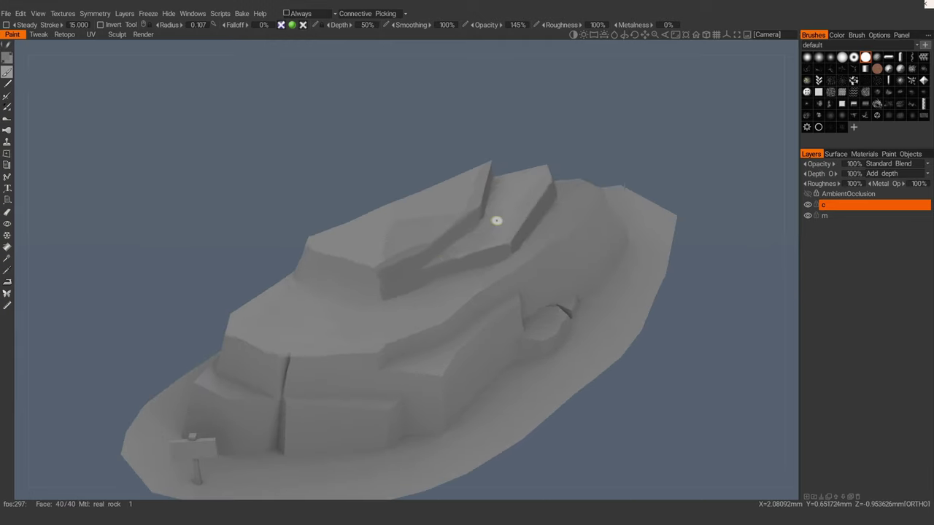
alt+drag(542, 211, 485, 248)
alt+drag(559, 235, 565, 213)
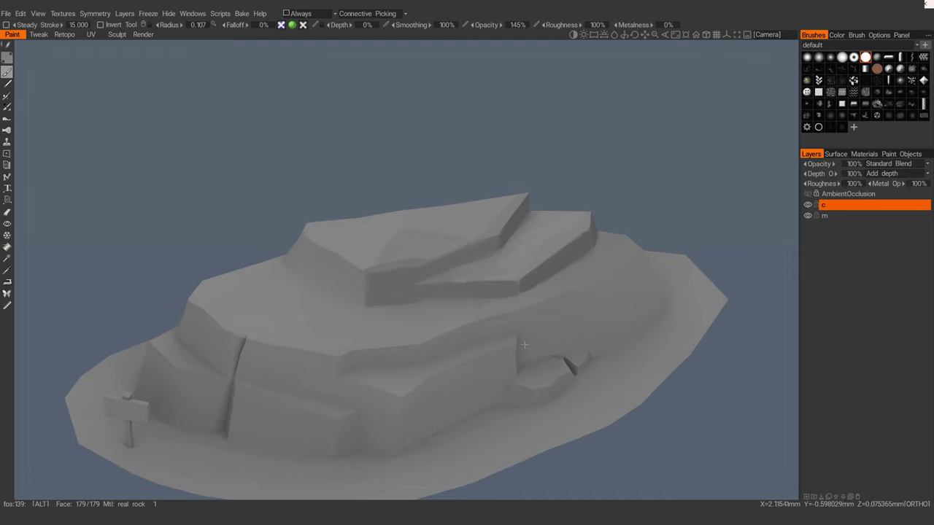
Step: Deepen the shading on the far-end side faces of the second slab and the top slab
mouse_move(527, 281)
mouse_down()
mouse_move(583, 239)
mouse_move(593, 247)
mouse_move(526, 260)
mouse_move(463, 358)
mouse_up()
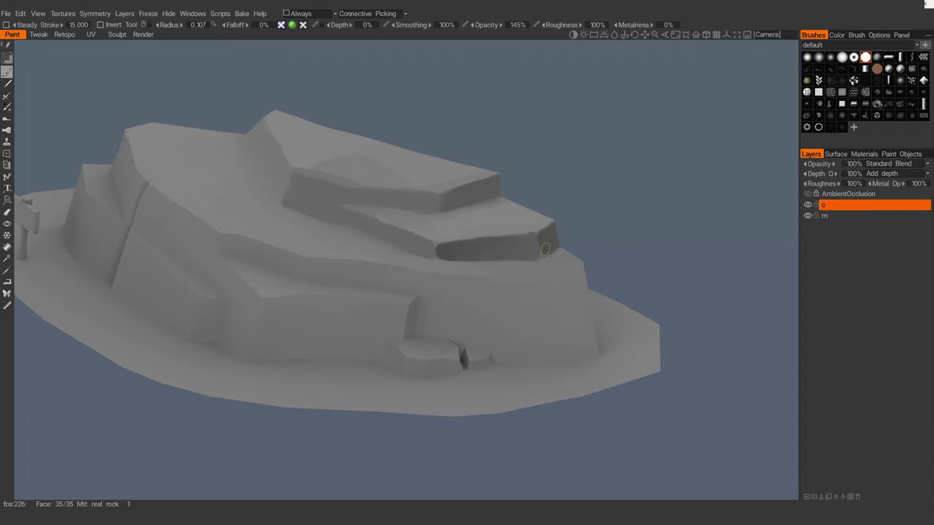
alt+drag(546, 249, 504, 267)
alt+right_drag(504, 267, 546, 219)
alt+drag(545, 219, 542, 191)
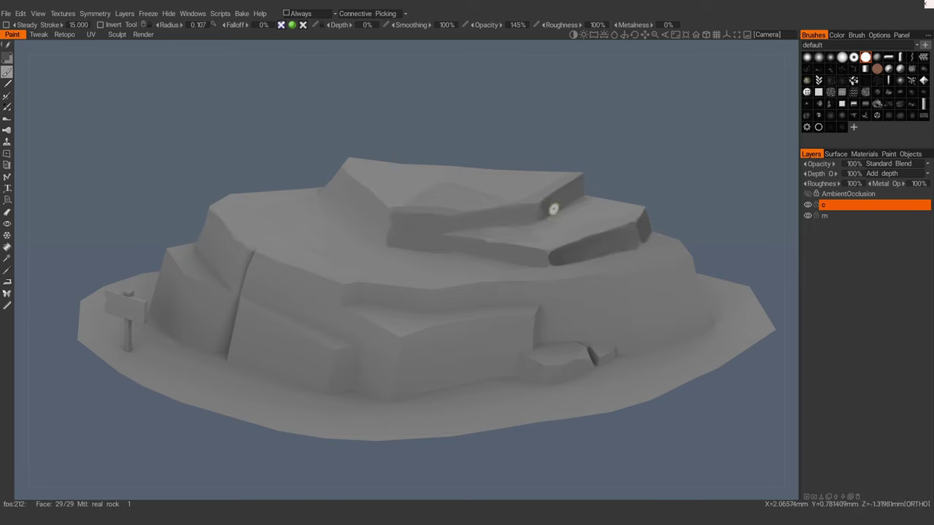
alt+drag(515, 226, 477, 242)
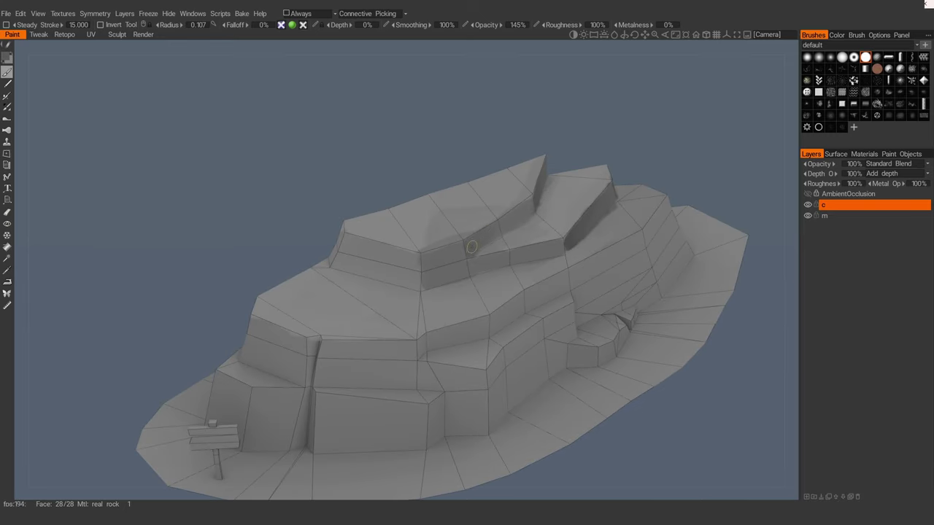
Step: Extend the dark shading along the top slab's side face with a brush radius of 0.069
key(w)
alt+right_drag(502, 230, 467, 241)
alt+drag(467, 240, 431, 270)
alt+middle_drag(431, 270, 395, 237)
alt+right_drag(394, 237, 392, 225)
alt+drag(392, 225, 402, 210)
alt+right_drag(401, 210, 471, 216)
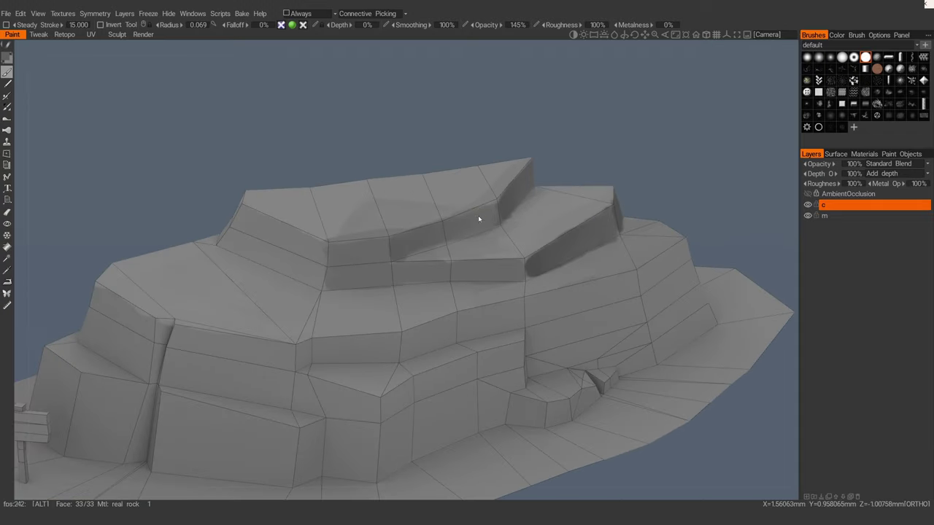
alt+drag(478, 218, 486, 228)
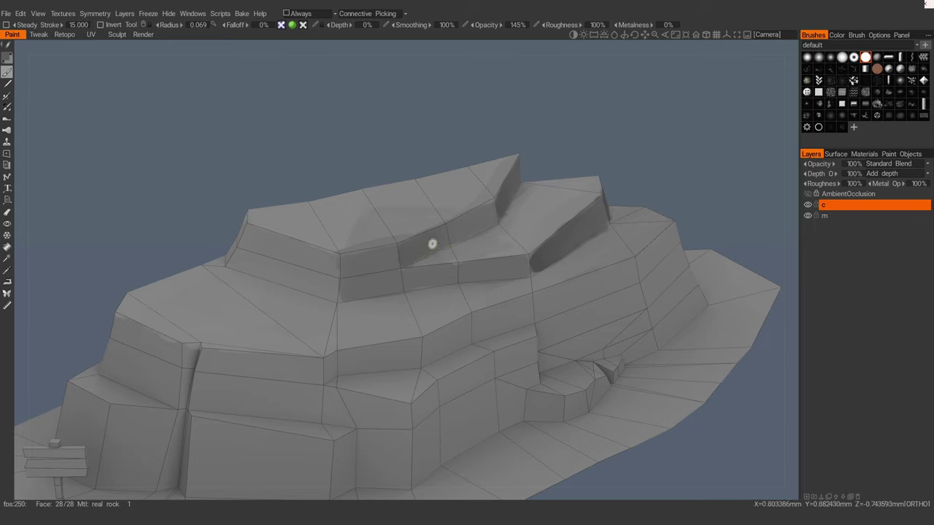
Step: Darken the front corner of the top slab's side face down to the tier below with a brush radius of 0.101
key(w)
alt+right_drag(433, 244, 391, 248)
alt+drag(508, 260, 366, 260)
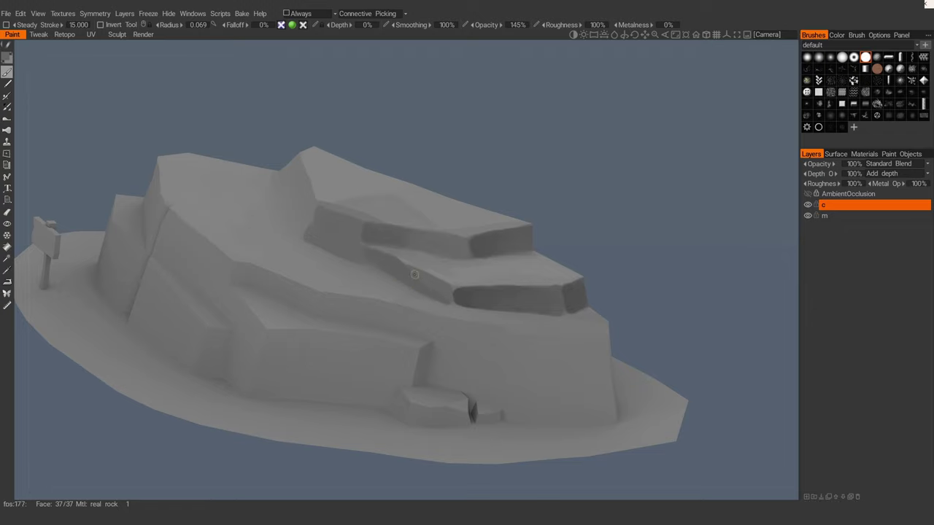
alt+right_drag(436, 290, 406, 273)
mouse_move(407, 273)
alt+mouse_down()
mouse_move(484, 279)
mouse_move(456, 278)
alt+mouse_up()
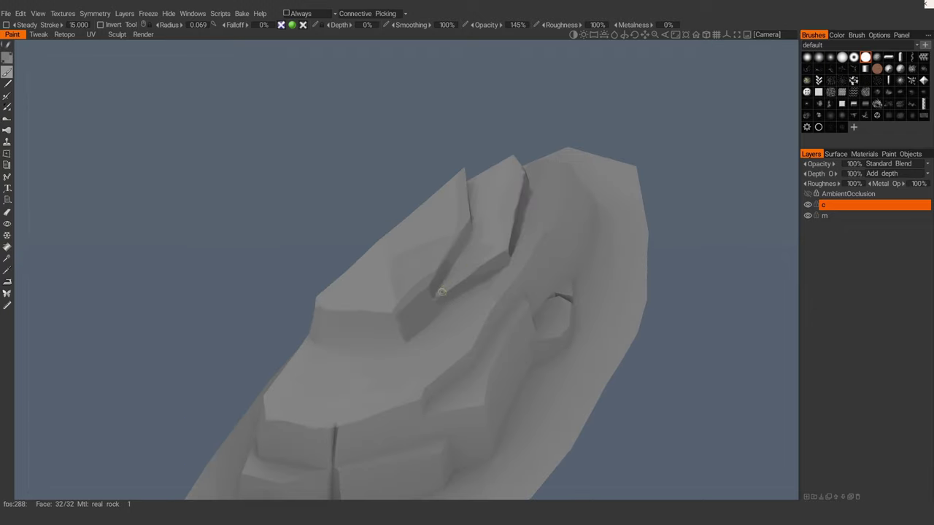
mouse_move(491, 249)
alt+mouse_down()
mouse_move(465, 277)
mouse_move(540, 238)
mouse_move(479, 289)
mouse_move(506, 273)
alt+mouse_up()
key(bracketright)
key(bracketright)
key(bracketright)
key(bracketright)
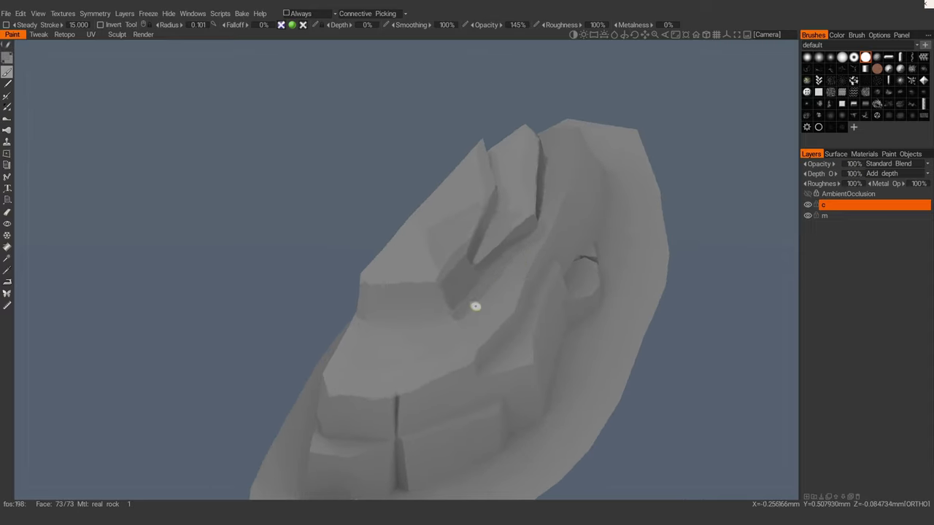
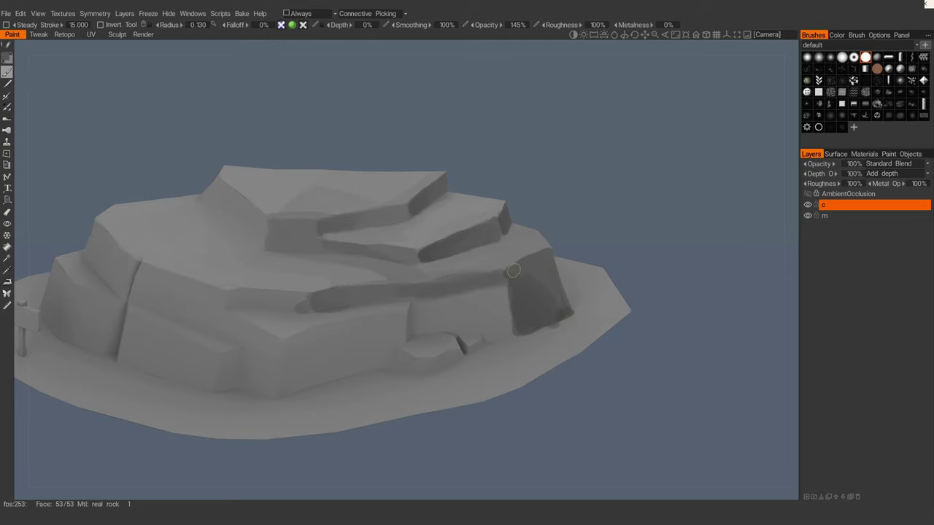
Step: Darken the third tier's long side face and far-end face with a brush radius of 0.130
drag(538, 274, 526, 286)
mouse_move(496, 318)
alt+mouse_down()
mouse_move(499, 284)
mouse_move(460, 315)
alt+mouse_up()
alt+middle_drag(459, 316, 487, 218)
key(w)
alt+drag(487, 218, 492, 224)
mouse_move(507, 276)
mouse_down()
mouse_move(474, 325)
mouse_move(535, 270)
mouse_move(546, 294)
mouse_up()
middle_drag(535, 281, 493, 265)
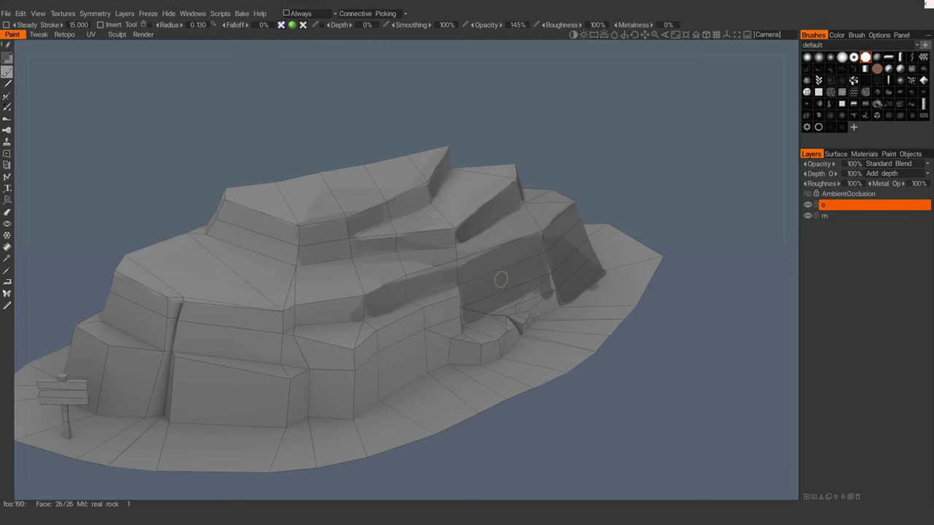
key(w)
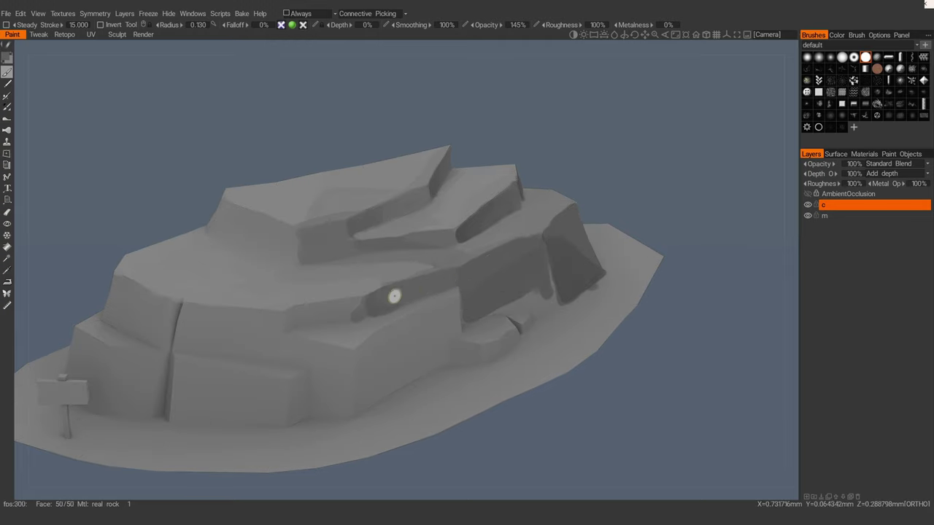
Step: Fill the lower edge of the third tier's side face around the small boulder with brush radii of 0.095 and 0.111
mouse_move(429, 323)
alt+mouse_down()
mouse_move(474, 280)
mouse_move(482, 284)
alt+mouse_up()
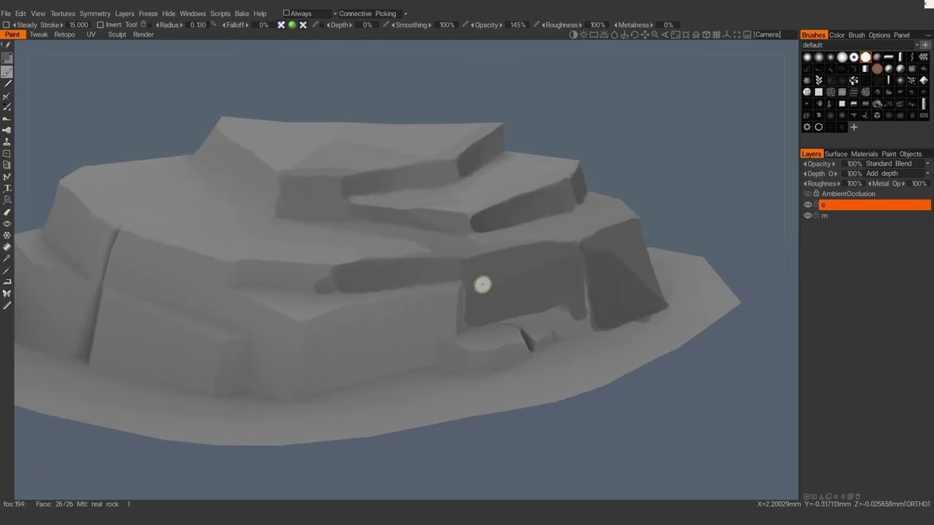
key([)
key([)
key([)
mouse_move(584, 300)
alt+mouse_down()
mouse_move(567, 296)
mouse_move(584, 238)
mouse_move(573, 296)
alt+mouse_up()
drag(575, 299, 587, 297)
key(w)
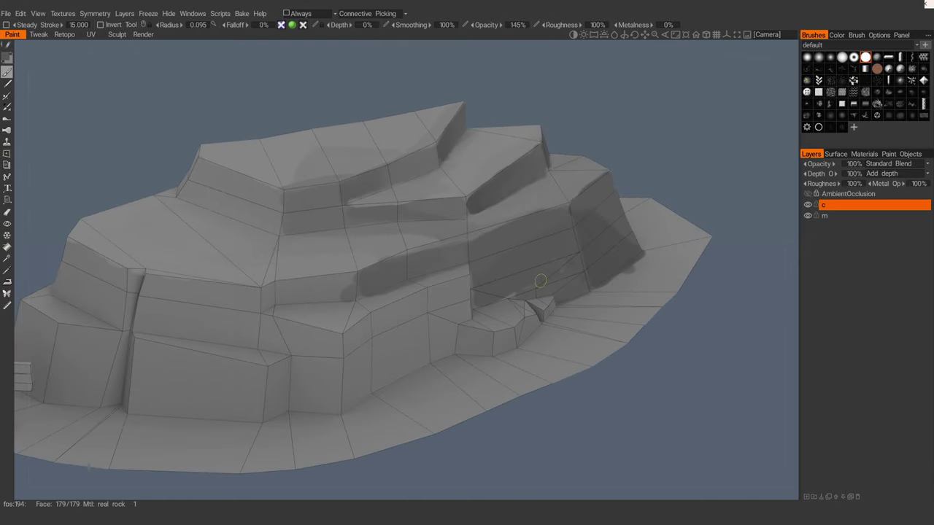
middle_drag(547, 276, 569, 279)
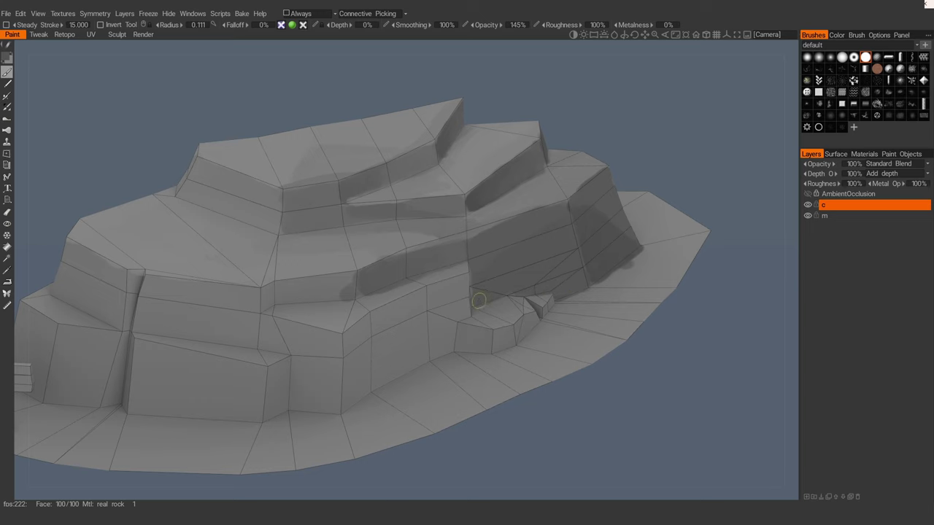
Step: Darken the narrow faces at the rock's far end and crisp their corner edges with brush radii of 0.111 and 0.049
mouse_move(478, 300)
middle_down()
mouse_move(396, 348)
mouse_move(518, 313)
mouse_move(543, 291)
middle_up()
mouse_move(543, 291)
mouse_down()
mouse_move(553, 288)
mouse_move(540, 364)
mouse_move(557, 288)
mouse_up()
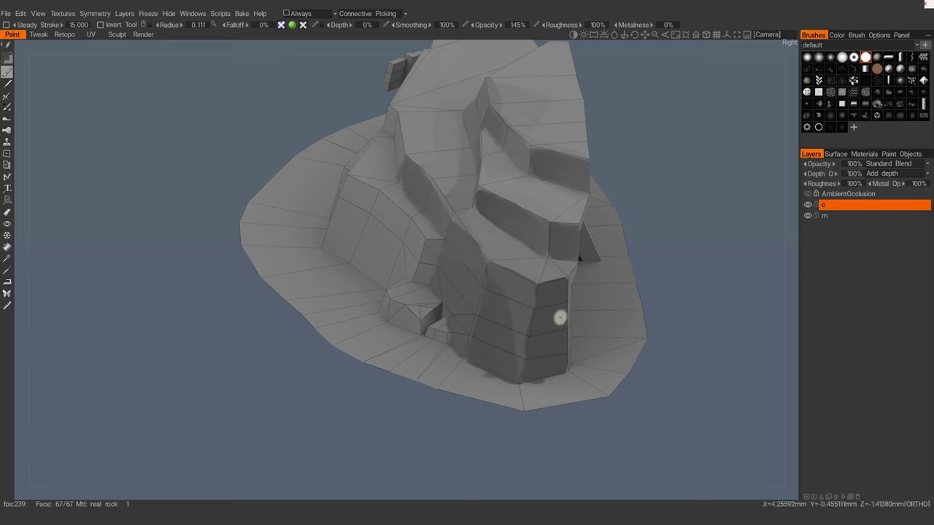
drag(555, 236, 557, 248)
mouse_move(556, 246)
right_down()
mouse_move(566, 247)
mouse_move(546, 246)
right_up()
mouse_move(554, 237)
mouse_down()
mouse_move(556, 255)
mouse_move(623, 255)
mouse_move(605, 313)
mouse_move(602, 250)
mouse_move(596, 285)
mouse_up()
alt+right_drag(596, 286, 522, 273)
key(w)
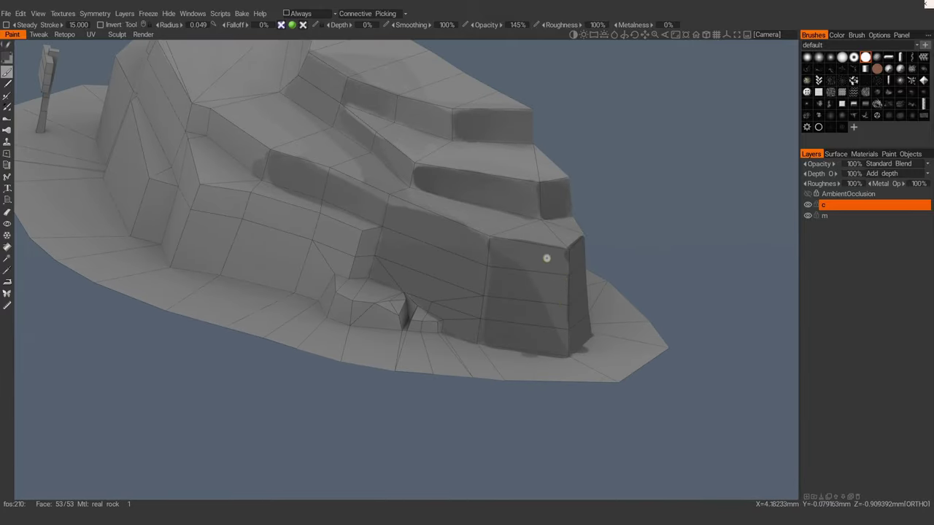
mouse_move(559, 267)
alt+mouse_down()
mouse_move(546, 296)
mouse_move(498, 274)
mouse_move(474, 314)
alt+mouse_up()
right_drag(588, 249, 588, 274)
Step: Darken the lower block's wide side face in front of the small boulder with a brush radius of 0.122
mouse_move(503, 314)
alt+mouse_down()
mouse_move(543, 278)
mouse_move(580, 291)
mouse_move(496, 292)
mouse_move(516, 276)
mouse_move(467, 343)
mouse_move(504, 325)
mouse_move(461, 343)
mouse_move(532, 319)
mouse_move(484, 302)
mouse_move(533, 266)
mouse_move(557, 292)
mouse_move(559, 257)
mouse_move(493, 299)
mouse_move(529, 299)
mouse_move(529, 274)
mouse_move(455, 291)
mouse_move(491, 285)
mouse_move(350, 261)
alt+mouse_up()
key(bracketleft)
key(bracketleft)
key(bracketleft)
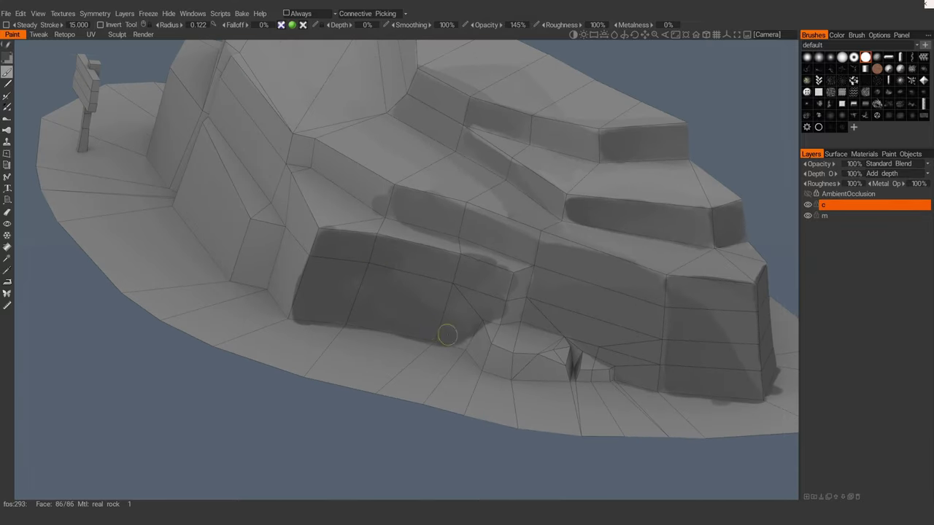
Step: Shade the narrow return face above the boulder and even out the lower block's side edges with brush radii of 0.069 and 0.104
mouse_move(415, 321)
alt+mouse_down()
mouse_move(379, 306)
mouse_move(475, 211)
mouse_move(425, 219)
mouse_move(498, 207)
mouse_move(523, 329)
mouse_move(515, 321)
alt+mouse_up()
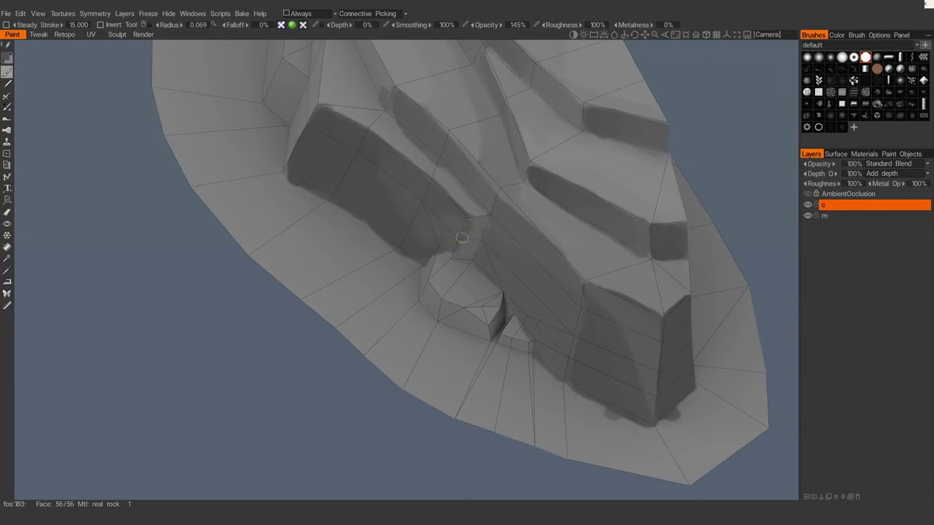
mouse_move(457, 253)
mouse_down()
mouse_move(467, 265)
mouse_move(428, 327)
mouse_move(474, 278)
mouse_move(461, 282)
mouse_up()
key(bracketright)
mouse_move(402, 255)
alt+mouse_down()
mouse_move(477, 251)
mouse_move(525, 228)
alt+mouse_up()
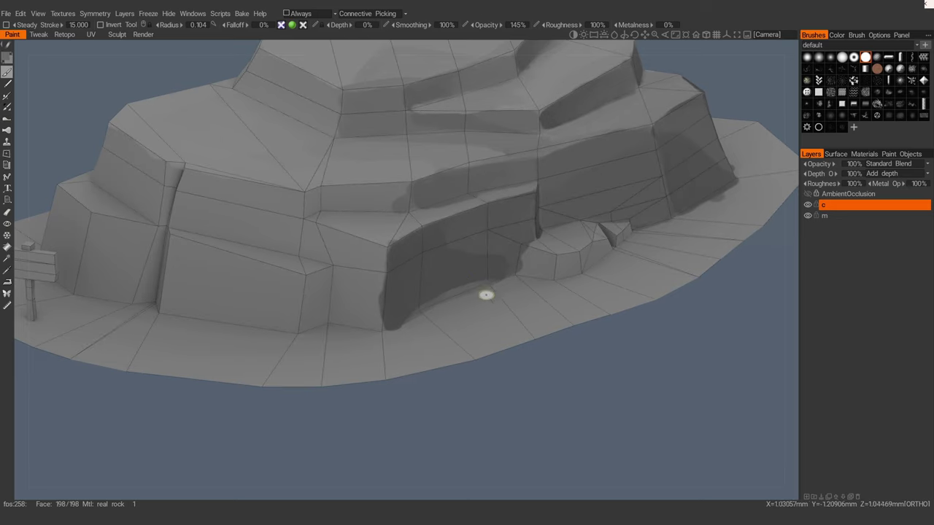
Step: Paint a soft ground shadow under the lower block and darken the boulder's front face with a brush radius of 0.069
mouse_move(388, 338)
alt+mouse_down()
mouse_move(467, 267)
mouse_move(575, 260)
alt+mouse_up()
alt+middle_drag(553, 248, 448, 328)
alt+drag(448, 328, 398, 296)
alt+right_drag(409, 299, 467, 296)
mouse_move(492, 305)
mouse_down()
mouse_move(511, 294)
mouse_move(464, 309)
mouse_move(423, 287)
mouse_up()
key(w)
alt+right_drag(428, 361, 432, 345)
key(bracketleft)
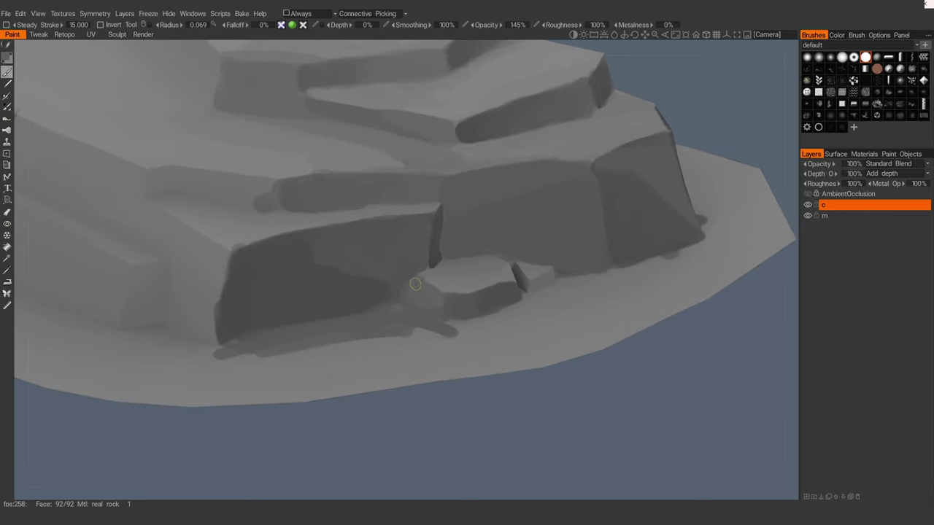
Step: Shade the boulder's side facets, its top patch and the small wedge stone's front with a brush radius of 0.052
alt+right_drag(430, 294, 440, 311)
alt+drag(440, 311, 446, 314)
alt+right_drag(446, 314, 411, 306)
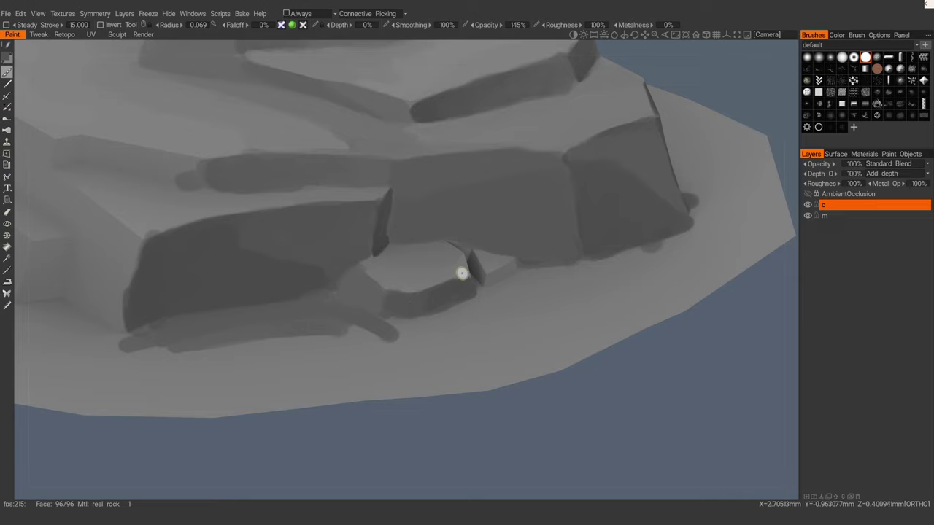
alt+drag(462, 273, 387, 274)
alt+drag(406, 229, 416, 210)
mouse_move(489, 261)
alt+mouse_down()
mouse_move(462, 263)
mouse_move(434, 230)
mouse_move(450, 211)
mouse_move(442, 208)
mouse_move(489, 252)
alt+mouse_up()
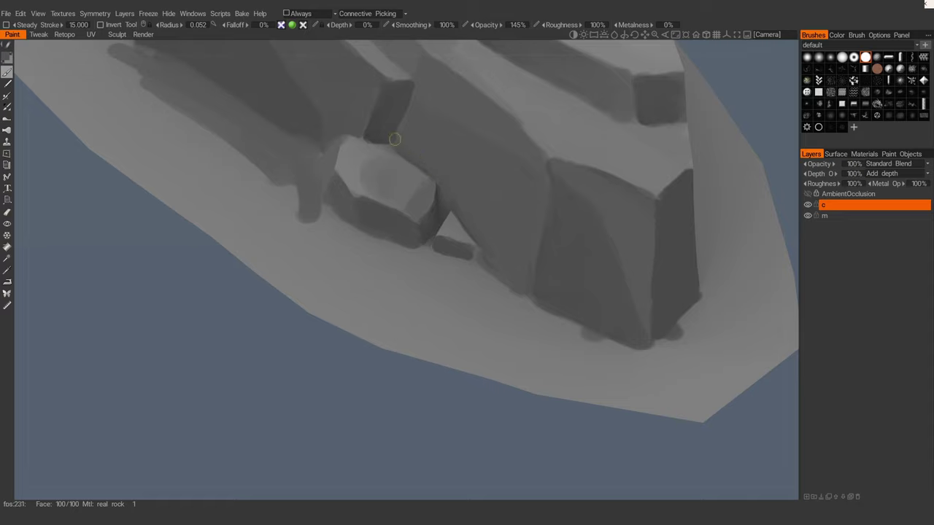
Step: Darken the gap between the boulder and the wedge stone and define the stone's faces with a brush radius of 0.033
alt+drag(395, 139, 469, 280)
mouse_move(468, 280)
alt+right_down()
mouse_move(477, 310)
mouse_move(410, 321)
mouse_move(417, 315)
alt+right_up()
mouse_move(417, 314)
alt+mouse_down()
mouse_move(432, 337)
mouse_move(409, 291)
mouse_move(511, 314)
mouse_move(462, 319)
mouse_move(416, 340)
alt+mouse_up()
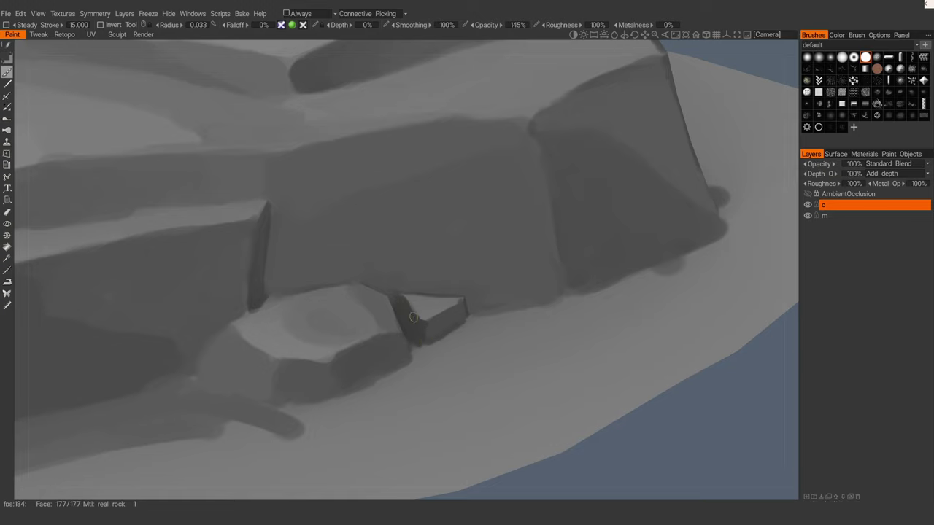
alt+drag(422, 323, 562, 332)
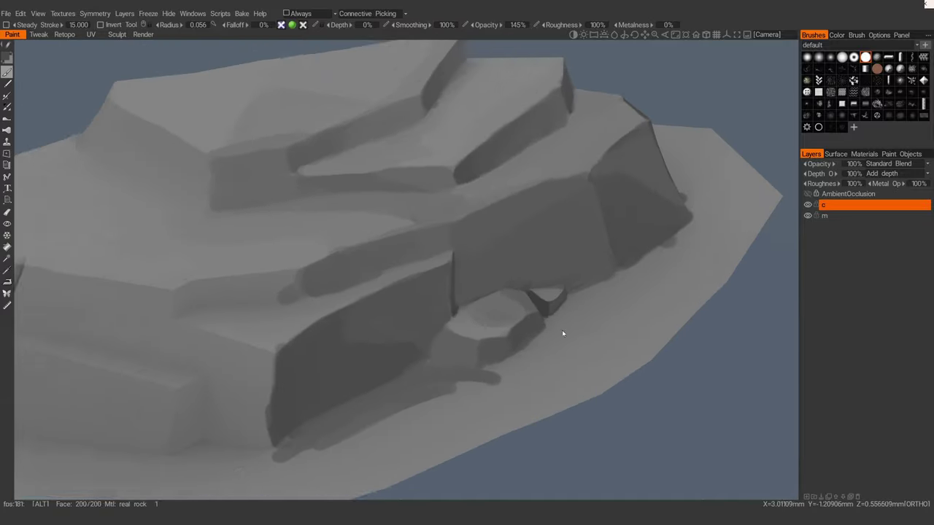
Step: Darken the upper front face beside the vertical crack with a brush radius of 0.117
alt+right_drag(562, 332, 471, 321)
alt+drag(471, 321, 497, 335)
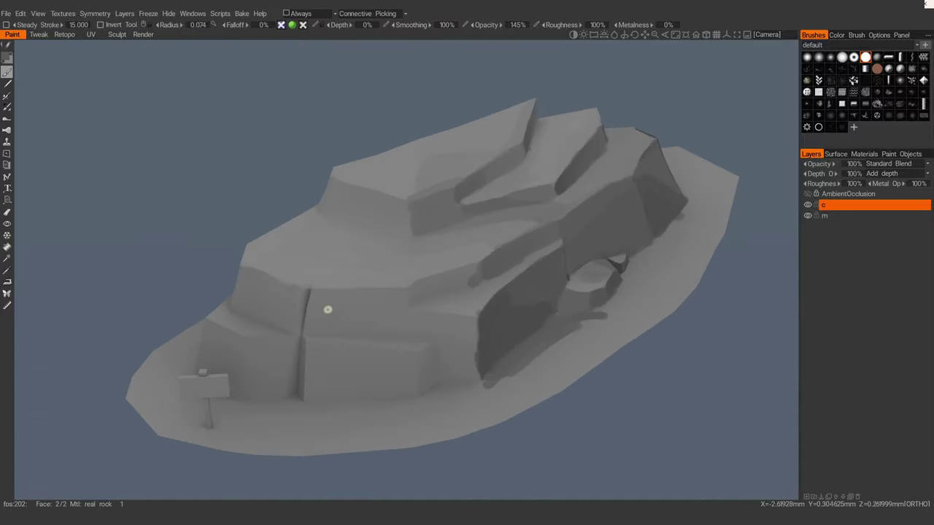
right_drag(328, 310, 335, 310)
drag(313, 295, 343, 333)
alt+drag(355, 321, 292, 311)
key(w)
mouse_move(332, 297)
mouse_down()
mouse_move(381, 352)
mouse_move(348, 296)
mouse_move(380, 330)
mouse_up()
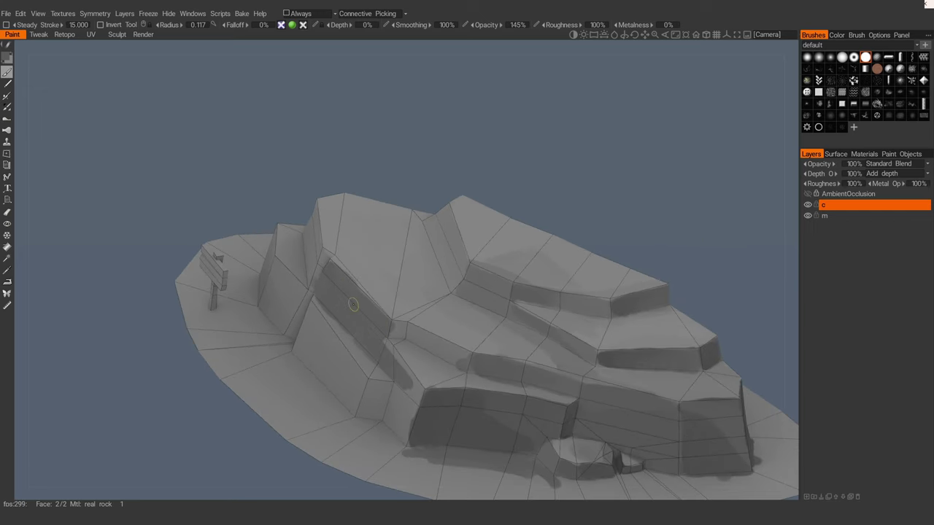
alt+middle_drag(353, 304, 326, 242)
mouse_move(358, 279)
mouse_down()
mouse_move(393, 328)
mouse_move(387, 343)
mouse_up()
Step: Darken the ledge's narrow riser from the upper front face back to the third tier with a brush radius of 0.117
mouse_move(438, 284)
alt+mouse_down()
mouse_move(392, 298)
mouse_move(369, 262)
mouse_move(403, 358)
alt+mouse_up()
alt+drag(375, 279, 359, 244)
drag(359, 226, 370, 238)
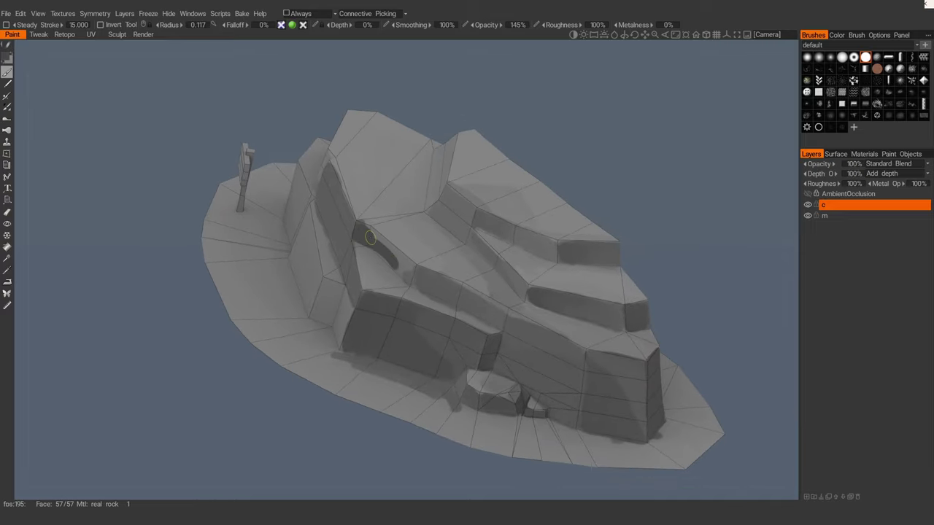
drag(401, 269, 408, 277)
key(v)
key(w)
mouse_move(408, 277)
alt+mouse_down()
mouse_move(454, 281)
mouse_move(411, 292)
alt+mouse_up()
mouse_move(407, 270)
mouse_down()
mouse_move(397, 261)
mouse_move(402, 231)
mouse_move(553, 241)
mouse_move(474, 298)
mouse_up()
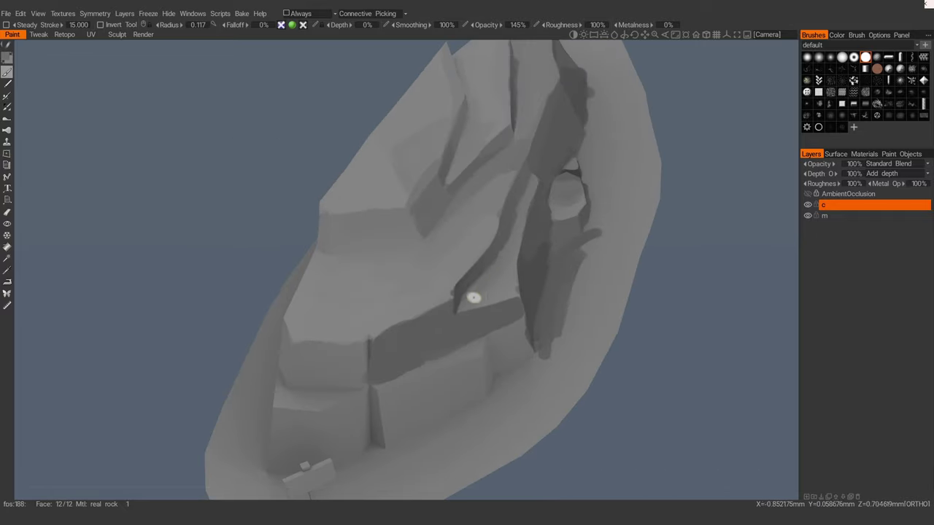
Step: Clean up the ledge and the lower block's upper corner using brush radii of 0.063, 0.017 and 0.032
right_drag(501, 255, 490, 255)
mouse_move(501, 255)
alt+mouse_down()
mouse_move(534, 194)
mouse_move(463, 254)
mouse_move(497, 273)
mouse_move(526, 250)
mouse_move(483, 258)
alt+mouse_up()
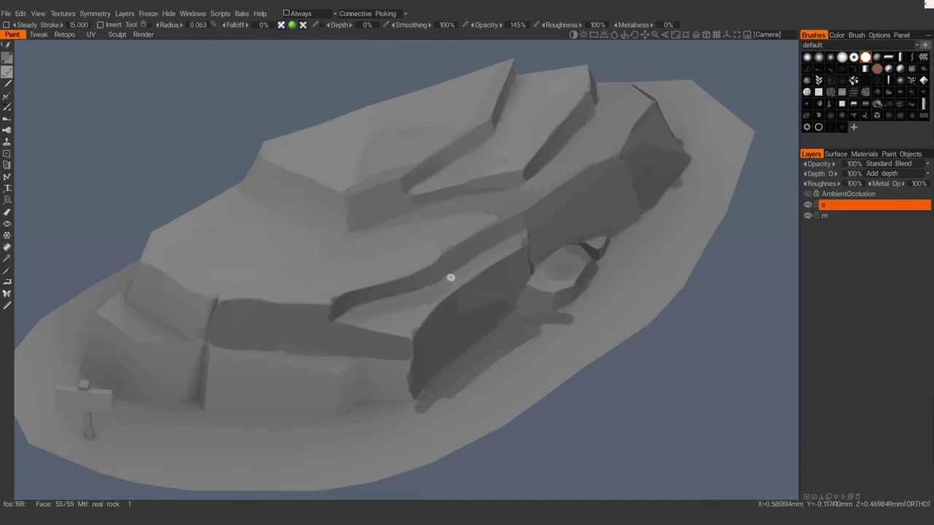
alt+drag(539, 240, 438, 274)
mouse_move(438, 273)
alt+right_down()
mouse_move(496, 307)
mouse_move(469, 294)
alt+right_up()
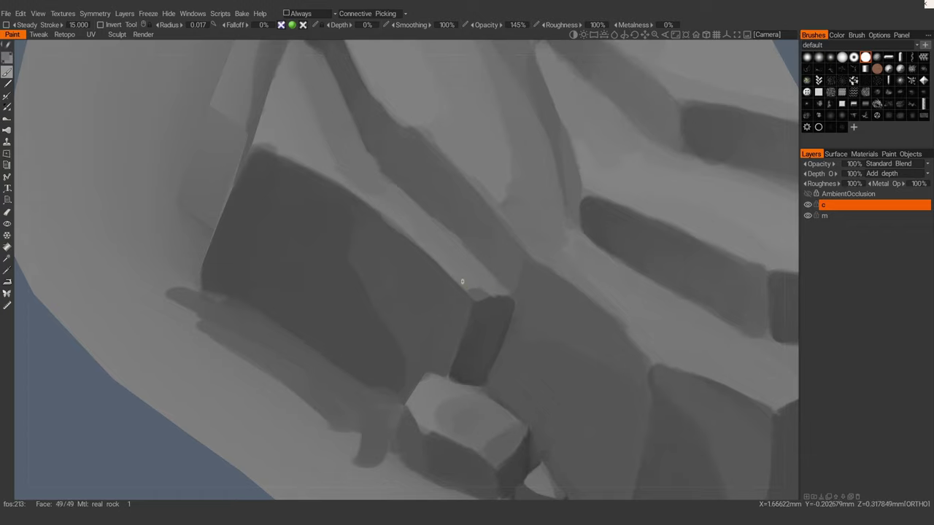
key(w)
key(w)
alt+right_drag(505, 305, 416, 194)
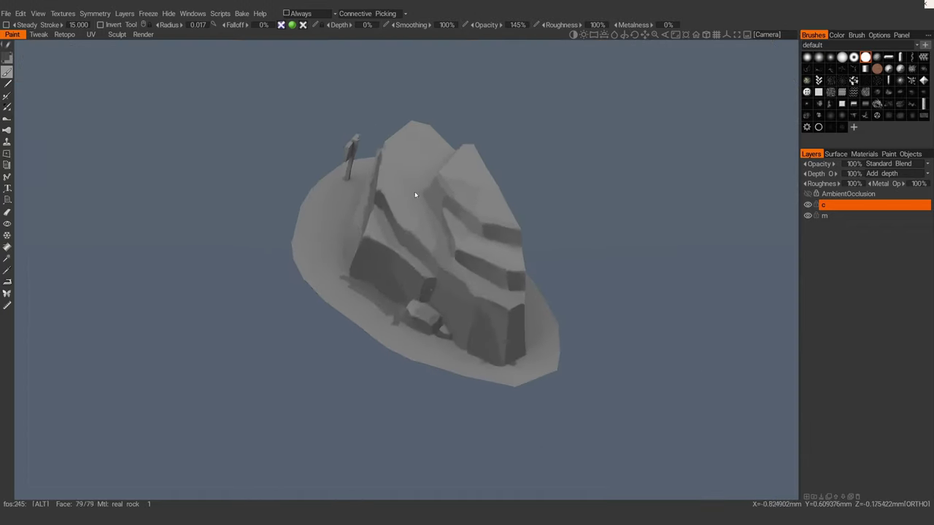
alt+drag(415, 194, 445, 211)
alt+right_drag(445, 211, 409, 292)
alt+drag(409, 294, 450, 304)
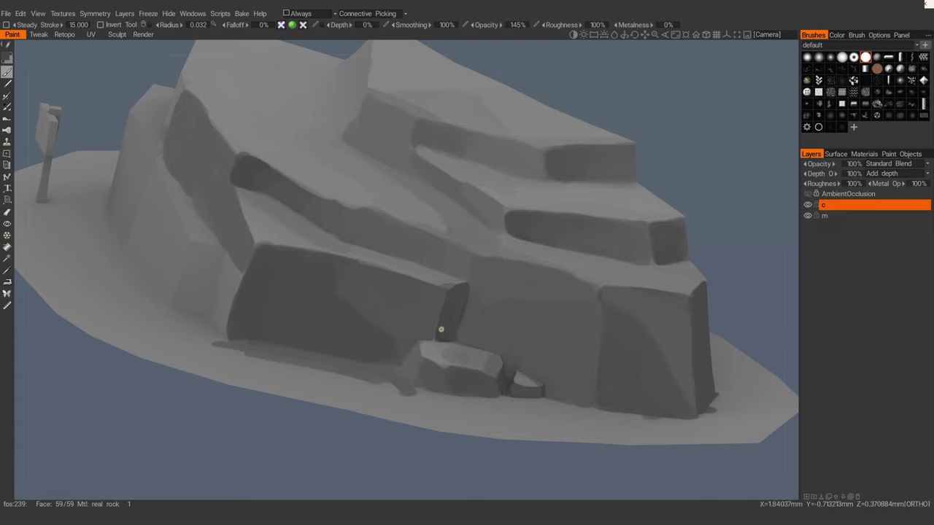
Step: Refine the upper front face's borders beside the crack and along its top edge with a brush radius of 0.061
alt+drag(455, 305, 535, 301)
alt+right_drag(535, 301, 538, 240)
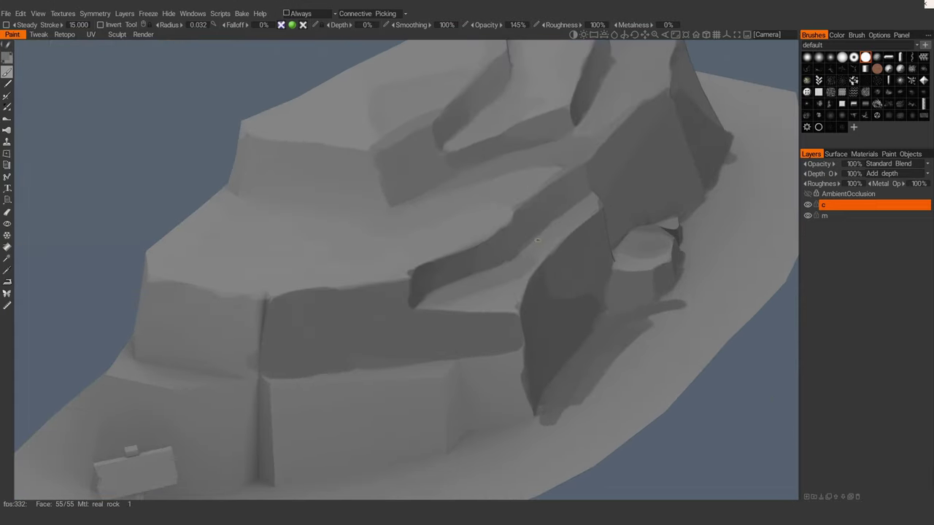
alt+right_drag(581, 205, 490, 256)
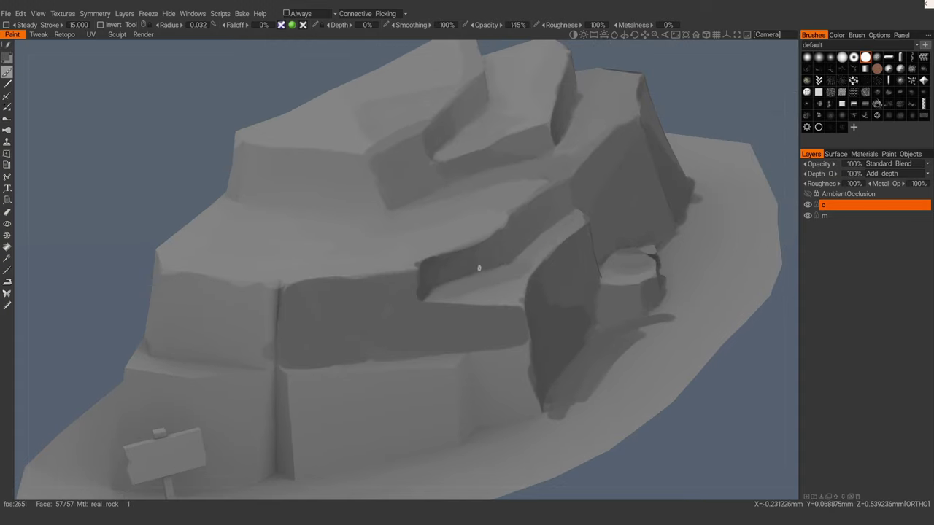
alt+drag(480, 268, 459, 261)
right_drag(455, 261, 463, 260)
mouse_move(463, 260)
alt+mouse_down()
mouse_move(409, 232)
mouse_move(504, 254)
mouse_move(521, 312)
mouse_move(424, 261)
alt+mouse_up()
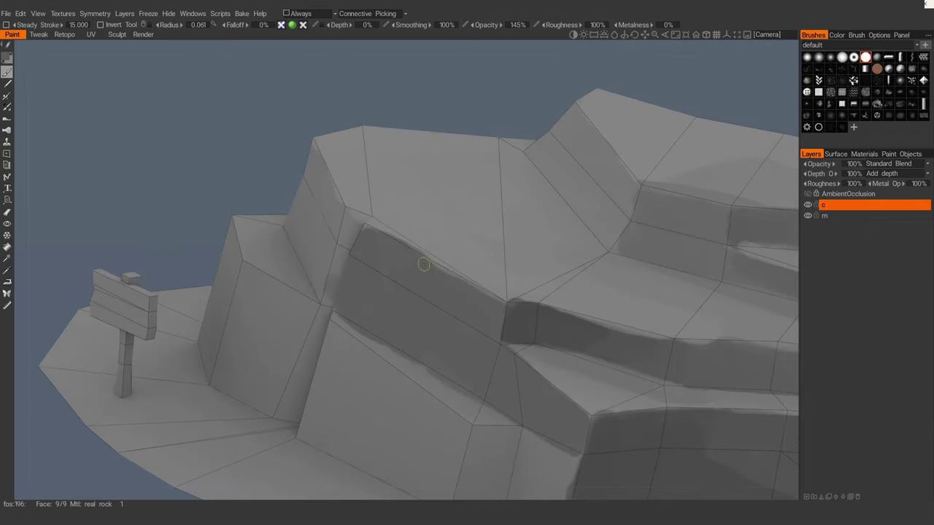
Step: Fill the vertical crack in the front of the rock with dark shading using brush radii of 0.038 and 0.035
alt+right_drag(444, 269, 384, 256)
alt+drag(384, 256, 493, 263)
alt+right_drag(492, 263, 495, 219)
mouse_move(489, 202)
mouse_down()
mouse_move(505, 375)
mouse_move(494, 313)
mouse_move(504, 359)
mouse_up()
scroll(503, 359, down, 3)
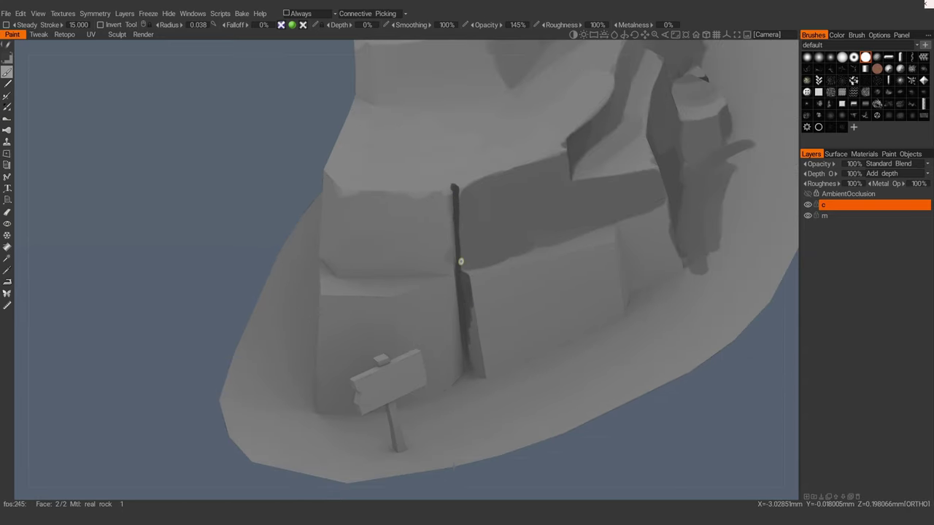
drag(459, 260, 468, 362)
mouse_move(468, 328)
alt+mouse_down()
mouse_move(459, 374)
mouse_move(457, 294)
mouse_move(478, 286)
alt+mouse_up()
mouse_move(478, 212)
mouse_down()
mouse_move(470, 275)
mouse_move(454, 270)
mouse_up()
mouse_move(476, 225)
mouse_down()
mouse_move(466, 319)
mouse_move(447, 281)
mouse_move(431, 356)
mouse_move(419, 278)
mouse_up()
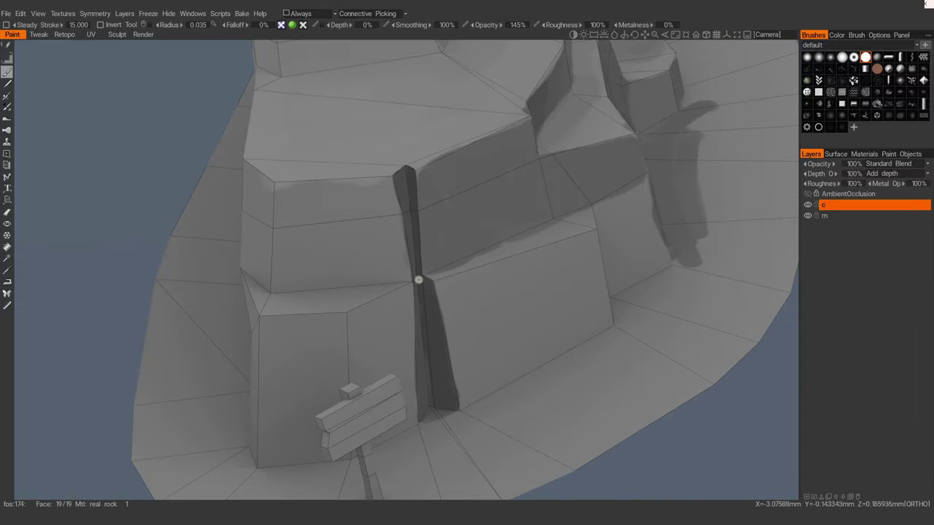
Step: Shade the lower front block's face and darken its narrow side face with a brush radius of 0.083
alt+drag(432, 324, 442, 386)
scroll(502, 340, down, 3)
mouse_move(502, 340)
alt+mouse_down()
mouse_move(411, 265)
mouse_move(389, 280)
mouse_move(424, 358)
mouse_move(375, 337)
mouse_move(423, 376)
mouse_move(361, 352)
mouse_move(365, 337)
mouse_move(436, 346)
mouse_move(365, 347)
alt+mouse_up()
right_click(381, 306)
alt+drag(640, 332, 635, 343)
right_drag(450, 327, 442, 327)
mouse_move(451, 326)
mouse_down()
mouse_move(448, 343)
mouse_move(464, 350)
mouse_move(463, 342)
mouse_up()
alt+middle_drag(450, 327, 428, 295)
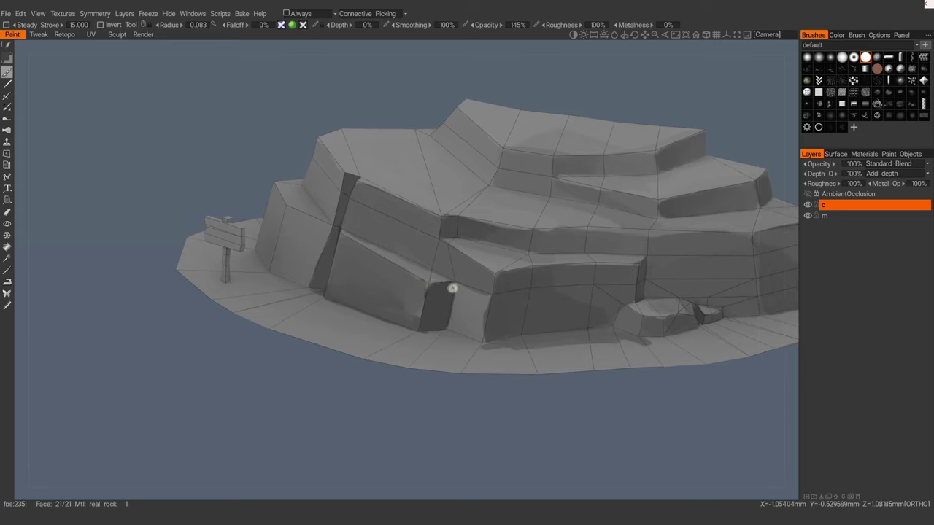
Step: Darken the recessed front face between the lower block's side face and the right front corner with a brush radius of 0.083
key(w)
mouse_move(452, 288)
alt+right_down()
mouse_move(361, 216)
mouse_move(471, 283)
alt+right_up()
mouse_move(478, 287)
mouse_down()
mouse_move(473, 319)
mouse_move(488, 291)
mouse_up()
mouse_move(479, 299)
alt+mouse_down()
mouse_move(494, 286)
mouse_move(505, 304)
alt+mouse_up()
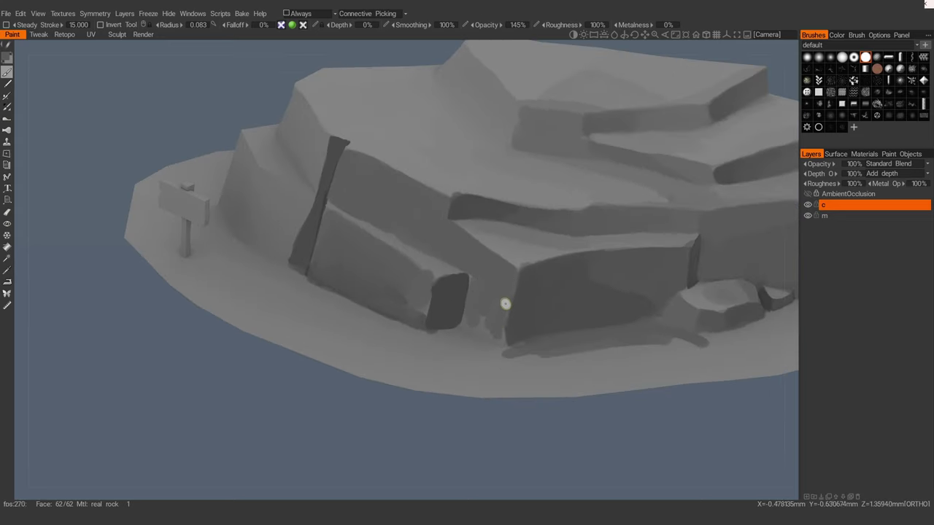
alt+drag(474, 279, 481, 244)
key(v)
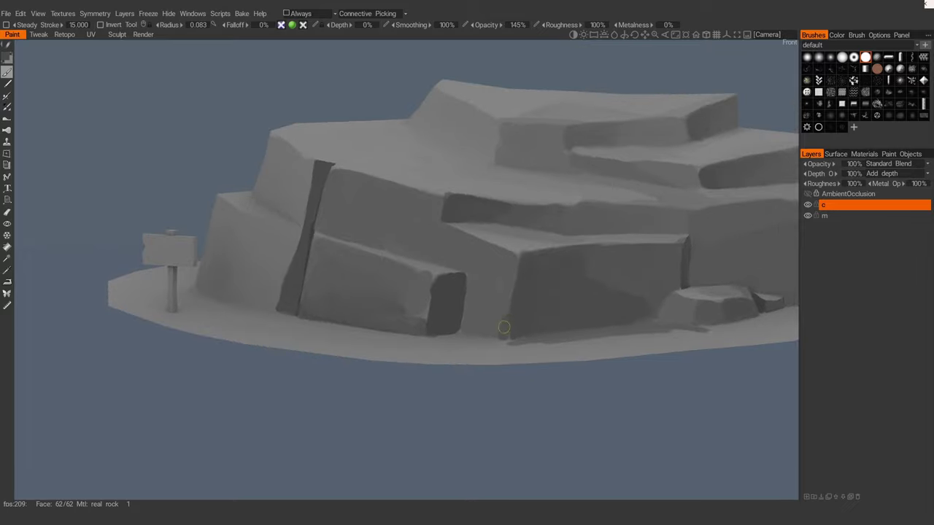
Step: Extend the dark shading into the bottom corner of the right front face with a brush radius of 0.037
key(v)
drag(505, 328, 502, 322)
alt+right_drag(514, 317, 466, 311)
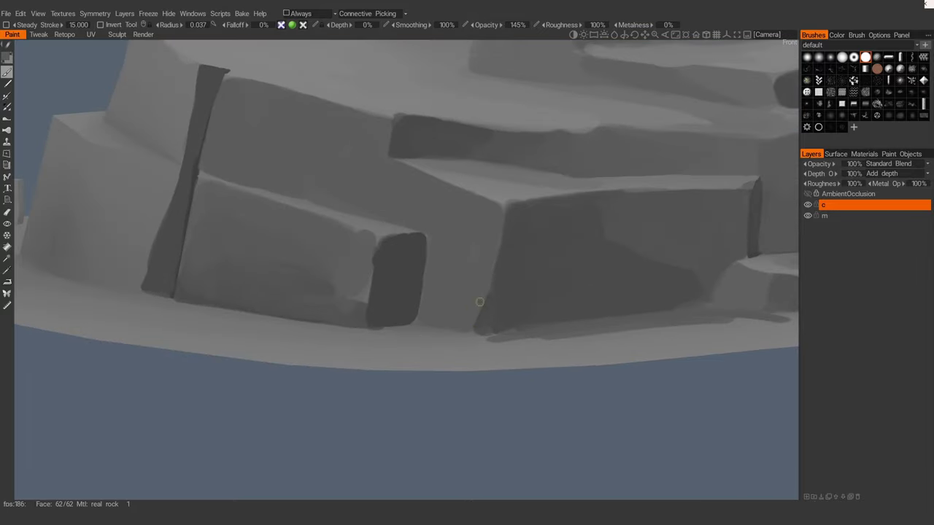
mouse_move(487, 302)
middle_down()
mouse_move(484, 333)
mouse_move(540, 312)
mouse_move(434, 252)
mouse_move(414, 256)
mouse_move(445, 251)
mouse_move(438, 262)
middle_up()
key(w)
key(w)
Step: Paint a dark ground shadow around the base of the rock's front with a brush radius of 0.078
mouse_move(439, 265)
alt+right_down()
mouse_move(349, 244)
mouse_move(423, 299)
alt+right_up()
mouse_move(430, 306)
alt+mouse_down()
mouse_move(434, 348)
mouse_move(459, 338)
alt+mouse_up()
right_drag(459, 338, 516, 384)
mouse_move(516, 385)
ctrl+alt+mouse_down()
mouse_move(519, 299)
mouse_move(468, 328)
mouse_move(408, 298)
ctrl+alt+mouse_up()
mouse_move(447, 267)
mouse_down()
mouse_move(461, 280)
mouse_move(418, 277)
mouse_move(401, 257)
mouse_up()
alt+right_drag(401, 257, 392, 265)
drag(391, 265, 363, 146)
drag(362, 146, 402, 266)
drag(378, 213, 393, 302)
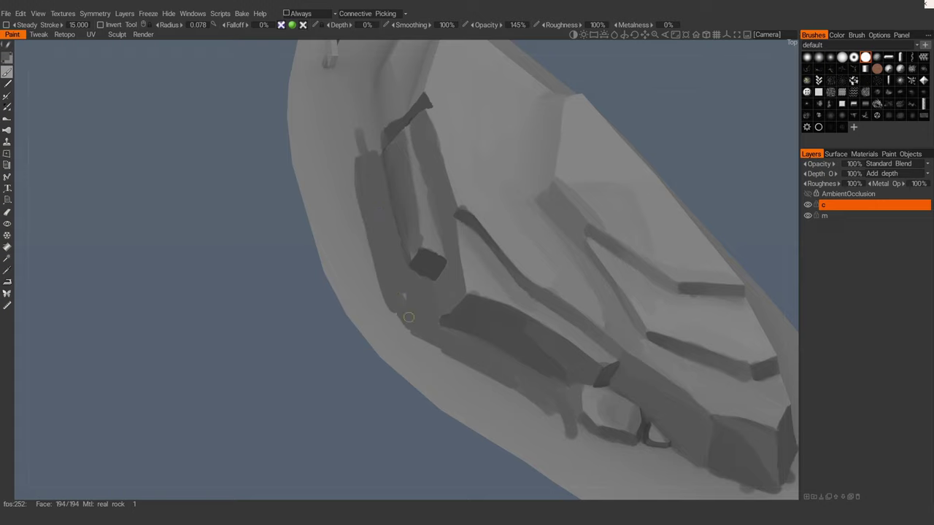
Step: Even out the ground shadow's outer edge at the front corner and extend it around to the signpost
mouse_move(393, 302)
middle_down()
mouse_move(505, 297)
mouse_move(527, 287)
middle_up()
drag(527, 286, 438, 337)
mouse_move(438, 337)
alt+mouse_down()
mouse_move(380, 319)
mouse_move(390, 332)
alt+mouse_up()
mouse_move(440, 292)
mouse_down()
mouse_move(442, 267)
mouse_move(422, 260)
mouse_move(432, 319)
mouse_up()
alt+drag(432, 319, 686, 351)
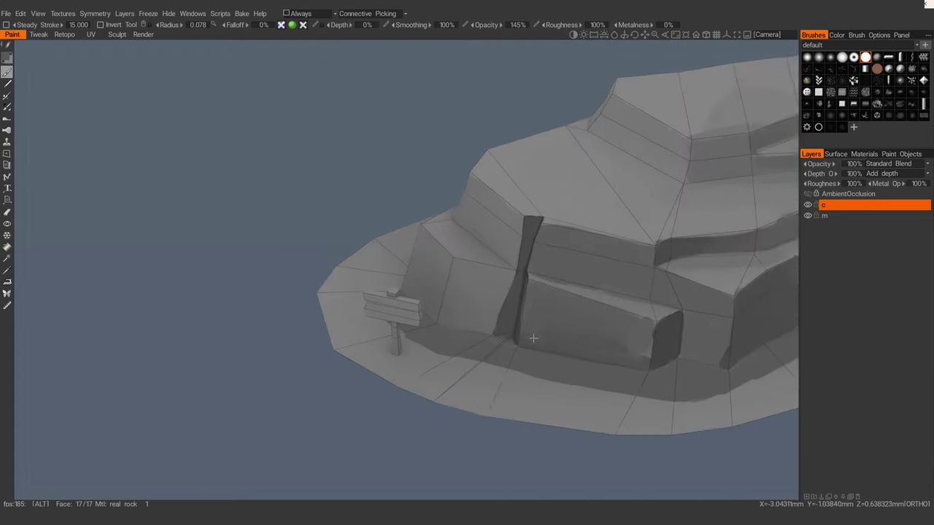
alt+middle_drag(686, 350, 594, 316)
Step: Shape a darker triangular facet on the lower front block's face using brush radii of 0.078 and 0.049
key(4)
alt+drag(594, 317, 444, 305)
mouse_move(444, 304)
alt+middle_down()
mouse_move(396, 314)
mouse_move(387, 299)
alt+middle_up()
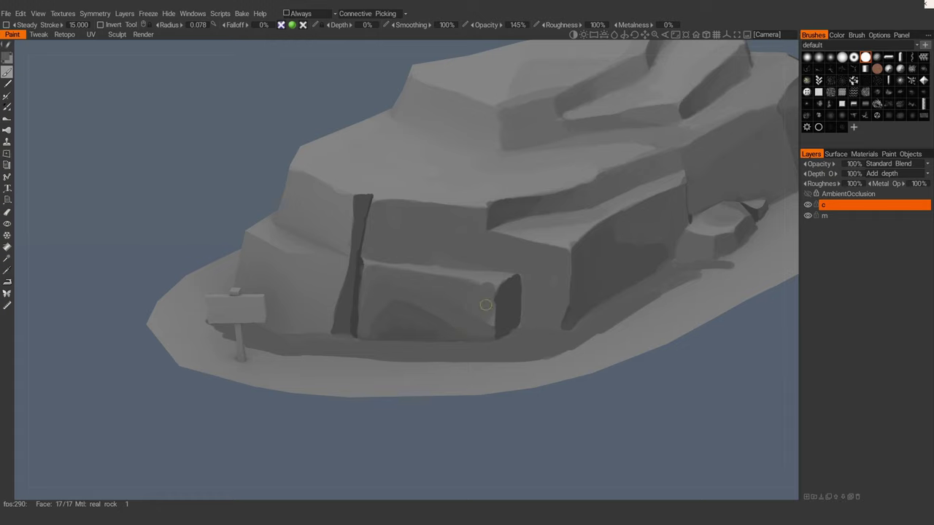
alt+drag(484, 293, 485, 296)
alt+middle_drag(469, 252, 453, 298)
key(4)
mouse_move(430, 257)
middle_down()
mouse_move(484, 351)
mouse_move(584, 323)
mouse_move(491, 309)
mouse_move(415, 255)
mouse_move(486, 294)
mouse_move(415, 291)
mouse_move(408, 200)
mouse_move(438, 233)
middle_up()
middle_drag(479, 315, 470, 263)
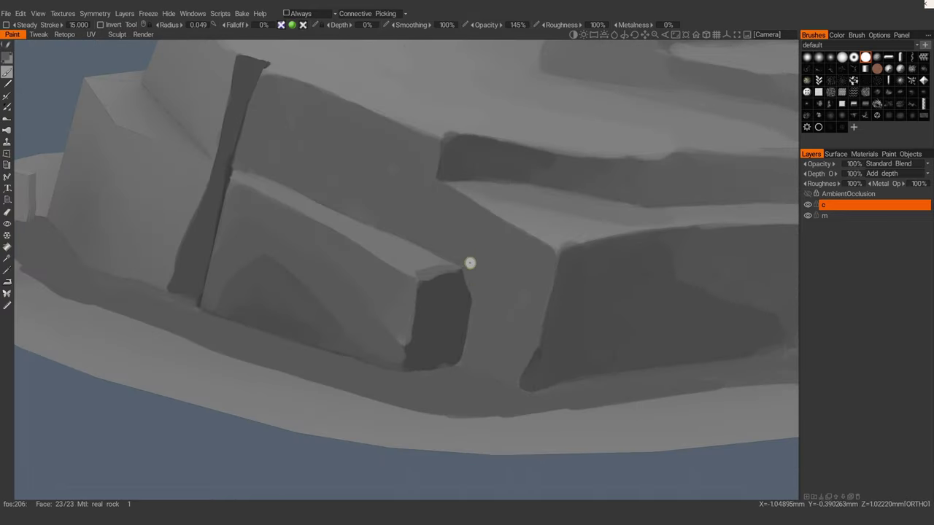
Step: Clean up the border and top corner of the lower block's dark side face, reducing the brush radius to 0.031
drag(470, 288, 468, 340)
mouse_move(469, 311)
alt+right_down()
mouse_move(407, 246)
mouse_move(443, 330)
alt+right_up()
mouse_move(444, 327)
mouse_down()
mouse_move(479, 311)
mouse_move(431, 323)
mouse_up()
key(v)
key(bracketleft)
key(bracketleft)
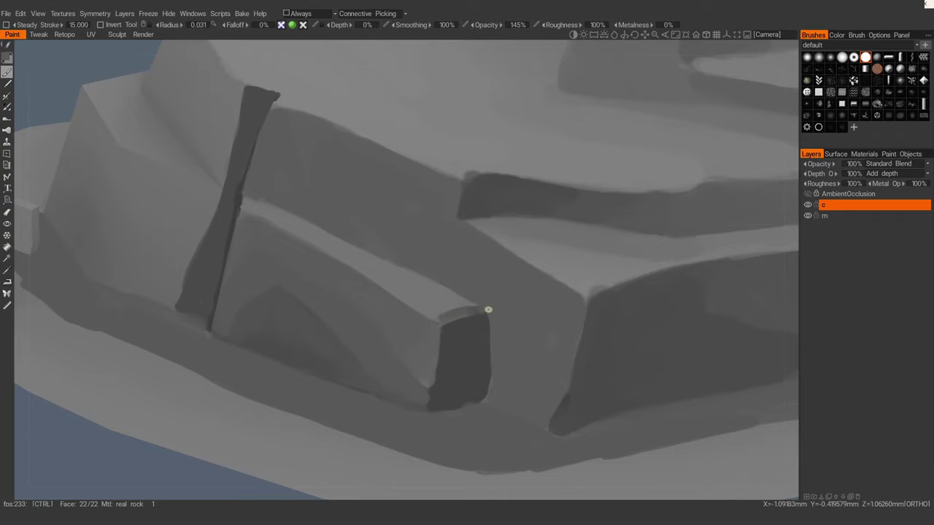
mouse_move(469, 392)
middle_down()
mouse_move(448, 365)
mouse_move(474, 356)
middle_up()
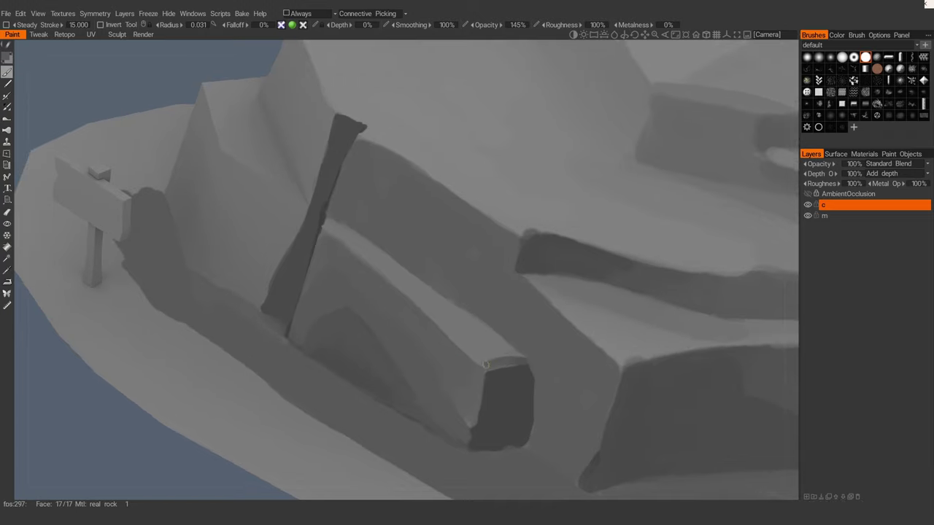
key(])
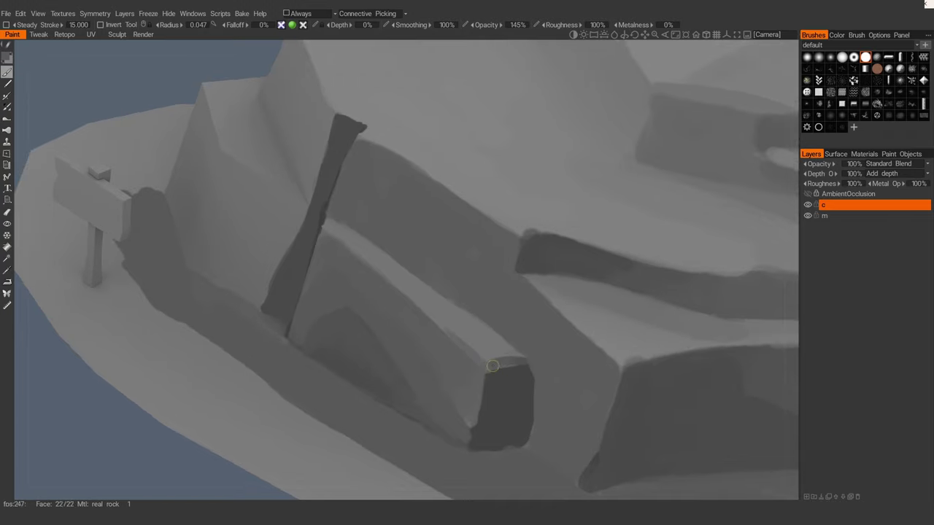
Step: Smooth the lower block's top corner and darken its front face using brush radii of 0.057 and 0.073
scroll(482, 353, down, 5)
mouse_move(483, 353)
middle_down()
mouse_move(373, 273)
mouse_move(463, 331)
mouse_move(413, 300)
mouse_move(444, 338)
middle_up()
scroll(373, 273, up, 4)
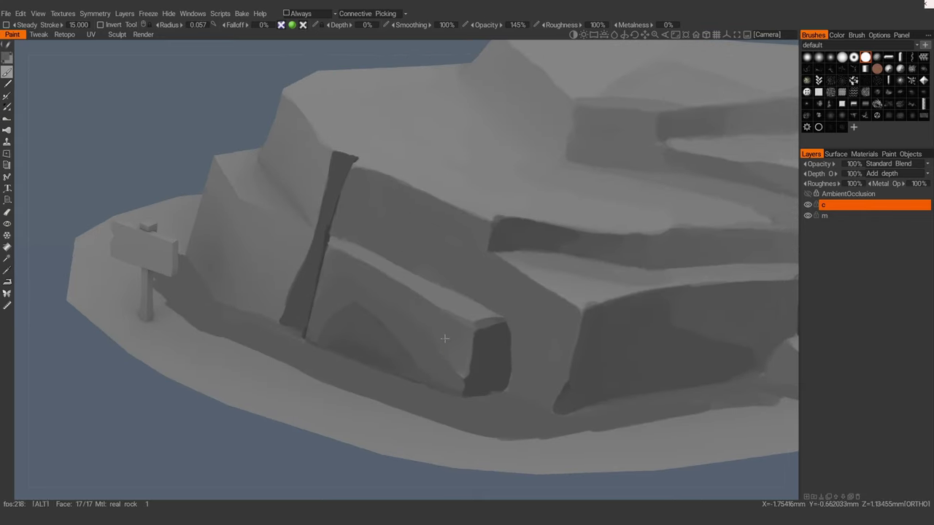
middle_drag(446, 371, 462, 361)
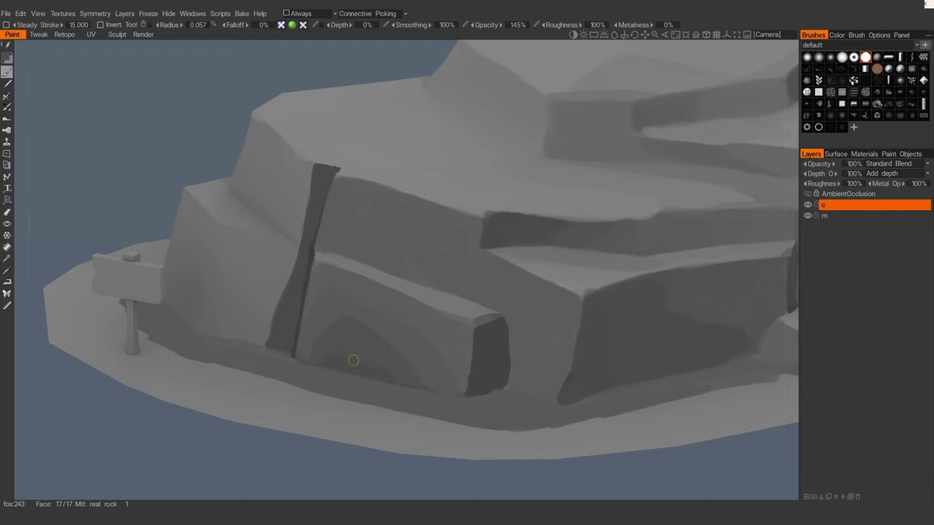
scroll(353, 360, down, 3)
middle_drag(528, 309, 498, 343)
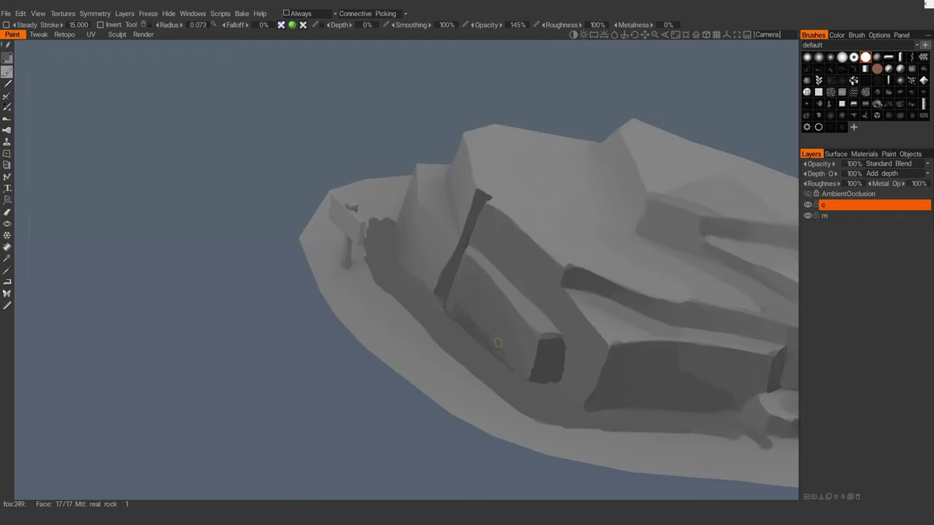
middle_drag(456, 317, 444, 275)
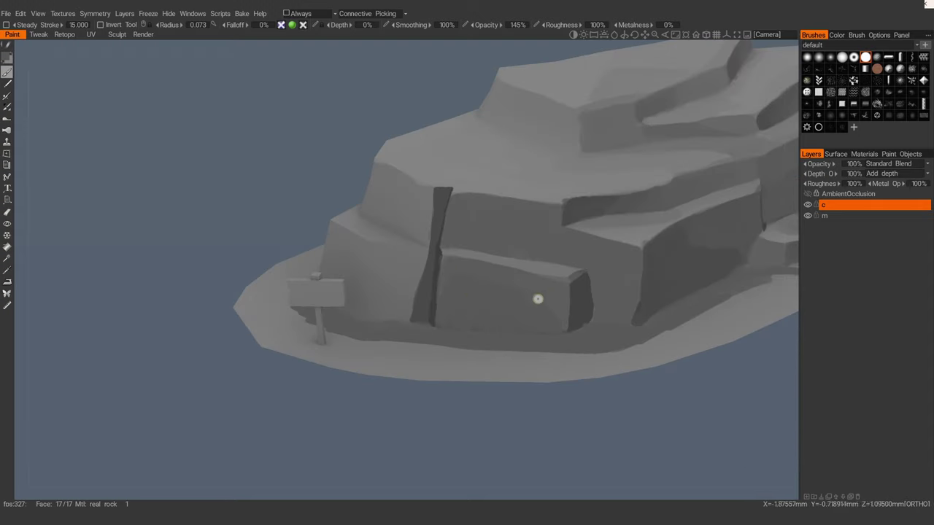
Step: Define an arched facet at the base of the lower block and touch up the crack's edges with a 0.073 radius
scroll(538, 298, down, 4)
scroll(444, 317, up, 6)
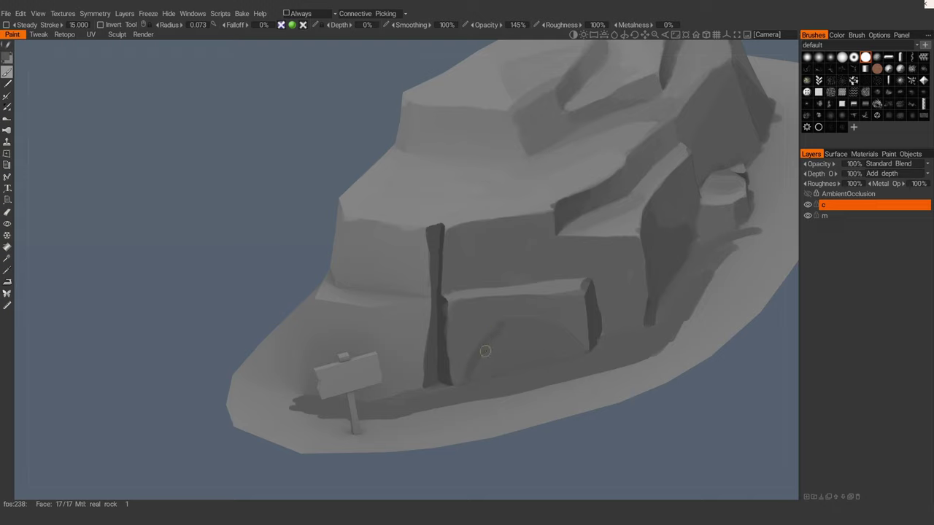
middle_drag(528, 359, 506, 329)
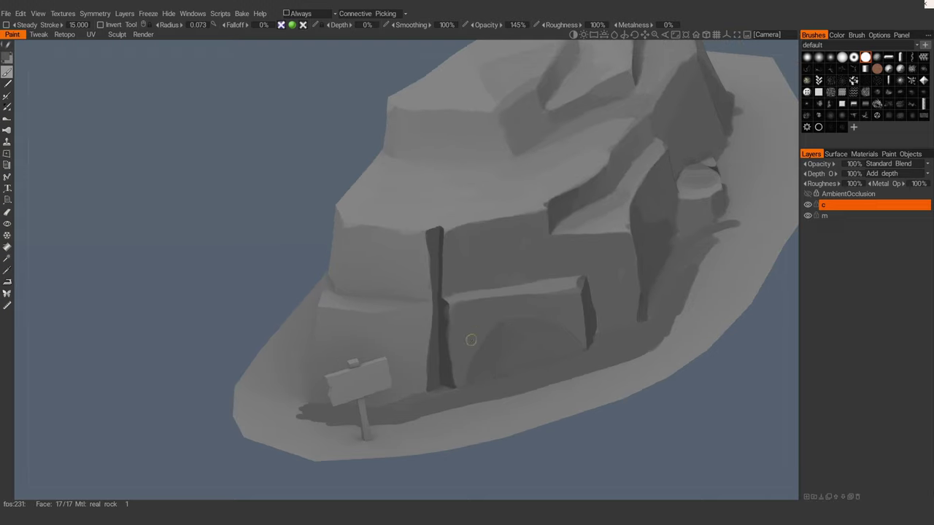
middle_drag(561, 313, 477, 317)
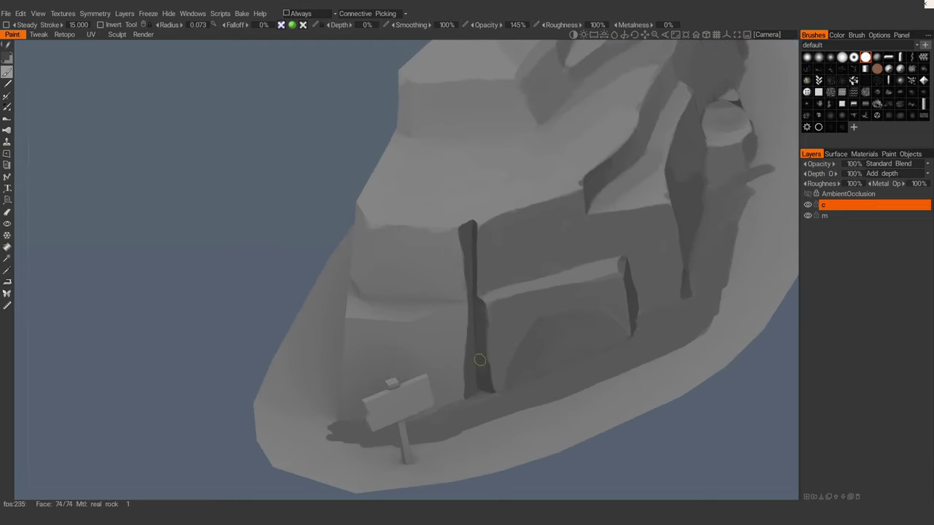
mouse_move(486, 367)
middle_down()
mouse_move(470, 362)
mouse_move(488, 334)
mouse_move(476, 278)
middle_up()
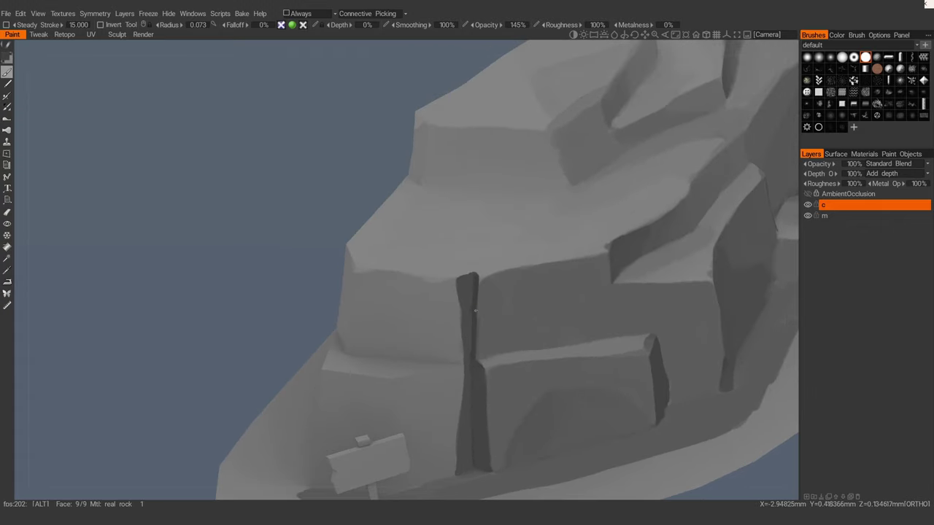
mouse_move(481, 331)
middle_down()
mouse_move(494, 331)
mouse_move(431, 287)
mouse_move(445, 285)
middle_up()
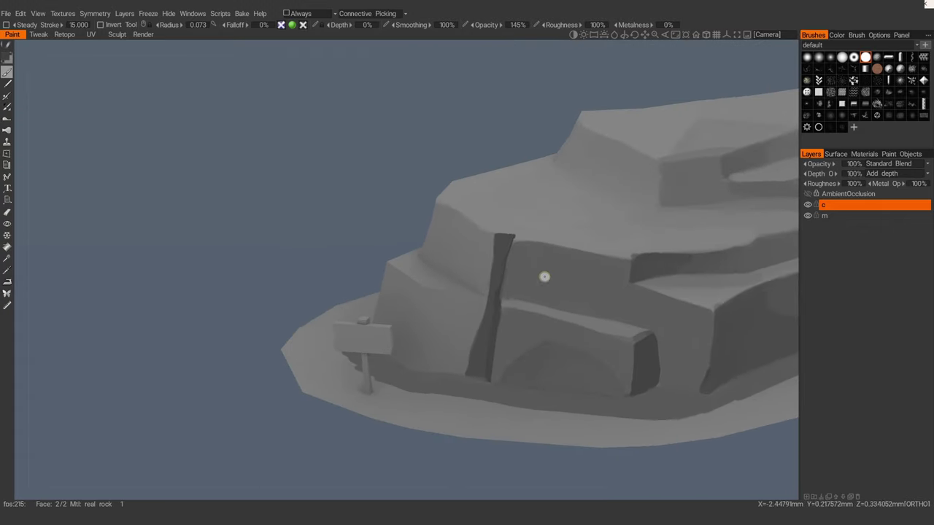
Step: Fill the upper face on the sign side of the crack with dark shading, enlarging the brush radius to 0.107
drag(440, 209, 427, 248)
drag(438, 205, 492, 238)
mouse_move(488, 238)
mouse_down()
mouse_move(482, 276)
mouse_move(468, 271)
mouse_up()
key(bracketright)
key(bracketright)
key(bracketright)
key(bracketright)
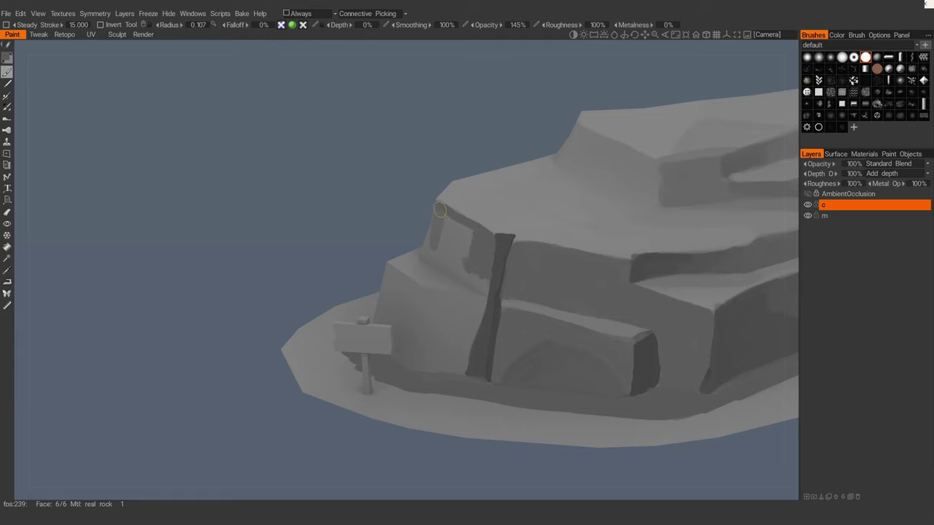
drag(441, 207, 425, 256)
mouse_move(425, 255)
mouse_down()
mouse_move(473, 281)
mouse_move(458, 235)
mouse_up()
drag(470, 281, 485, 288)
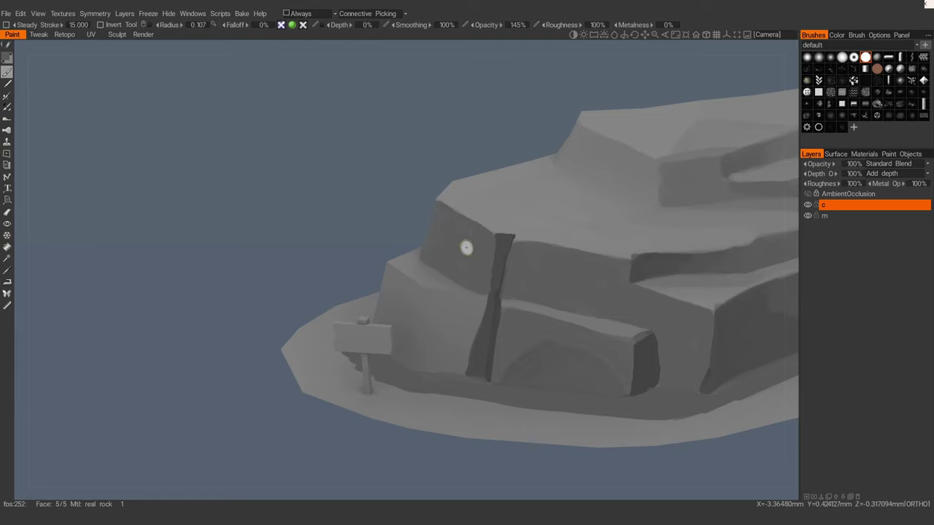
Step: Darken the lower face between the signpost and the crack with a brush radius of 0.107
mouse_move(467, 248)
middle_down()
mouse_move(444, 231)
mouse_move(462, 240)
middle_up()
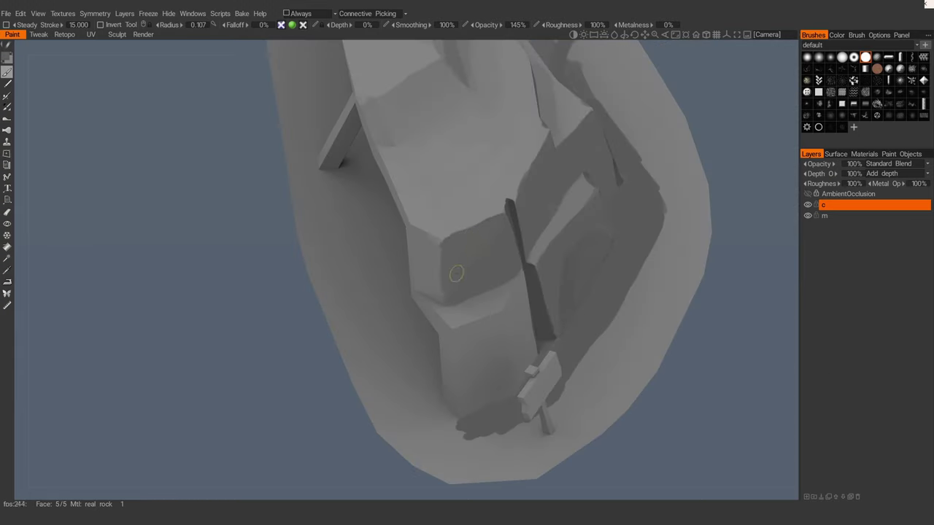
alt+drag(472, 267, 387, 239)
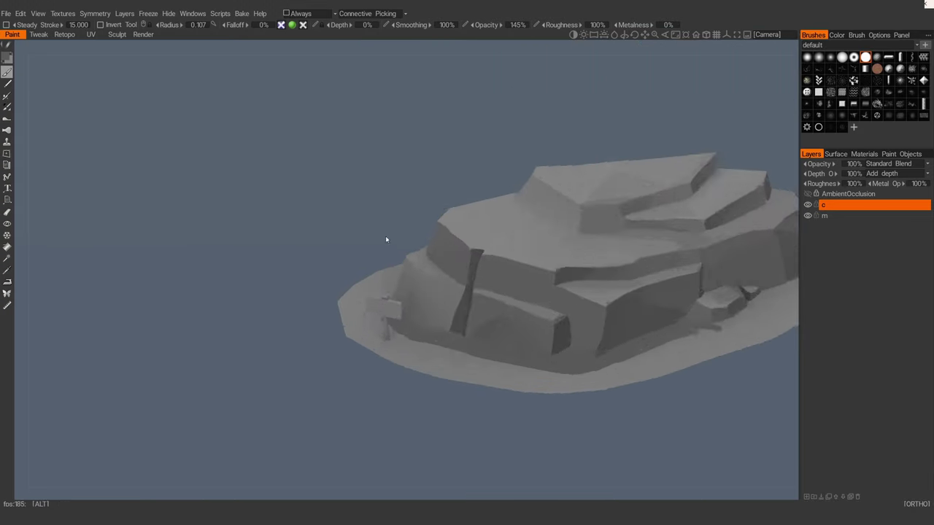
alt+right_drag(386, 240, 442, 205)
alt+drag(443, 204, 431, 219)
mouse_move(421, 275)
mouse_down()
mouse_move(409, 350)
mouse_move(429, 308)
mouse_up()
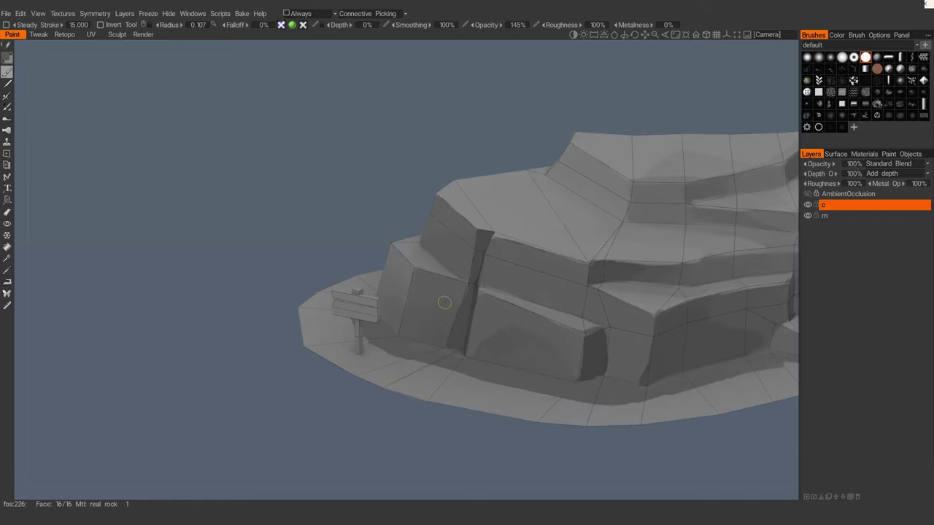
key(w)
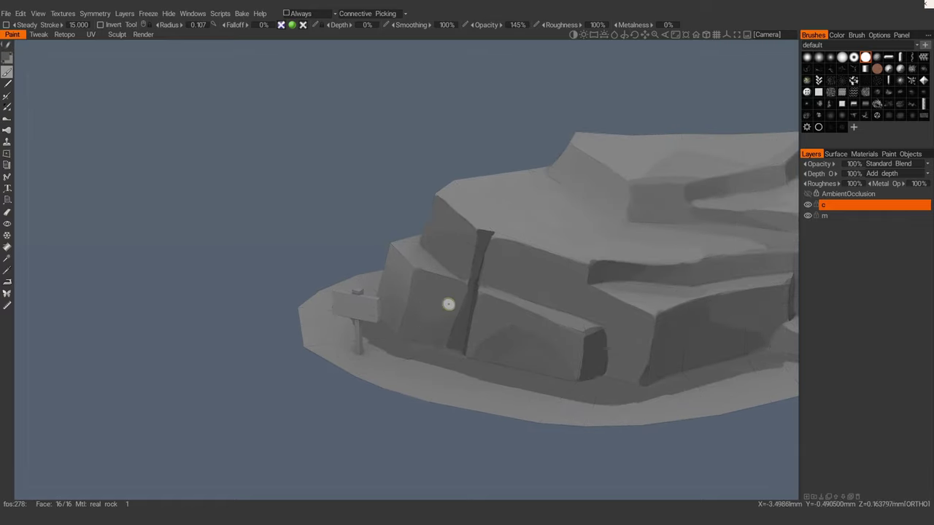
Step: Refine the edges of the lower face beside the crack with a brush radius of 0.067
alt+drag(430, 286, 430, 329)
right_drag(423, 322, 419, 322)
mouse_move(418, 322)
alt+mouse_down()
mouse_move(460, 323)
mouse_move(440, 302)
mouse_move(402, 309)
mouse_move(424, 277)
mouse_move(405, 305)
mouse_move(449, 271)
mouse_move(428, 334)
alt+mouse_up()
key(w)
key(w)
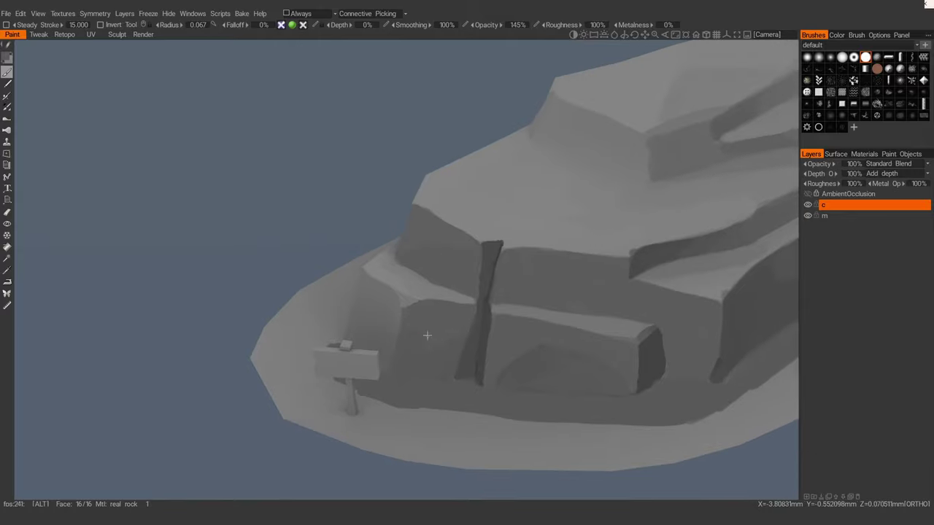
Step: Clean up the front corner of the ledge above the signpost with a brush radius of 0.034
alt+right_drag(427, 334, 413, 363)
right_drag(402, 310, 398, 307)
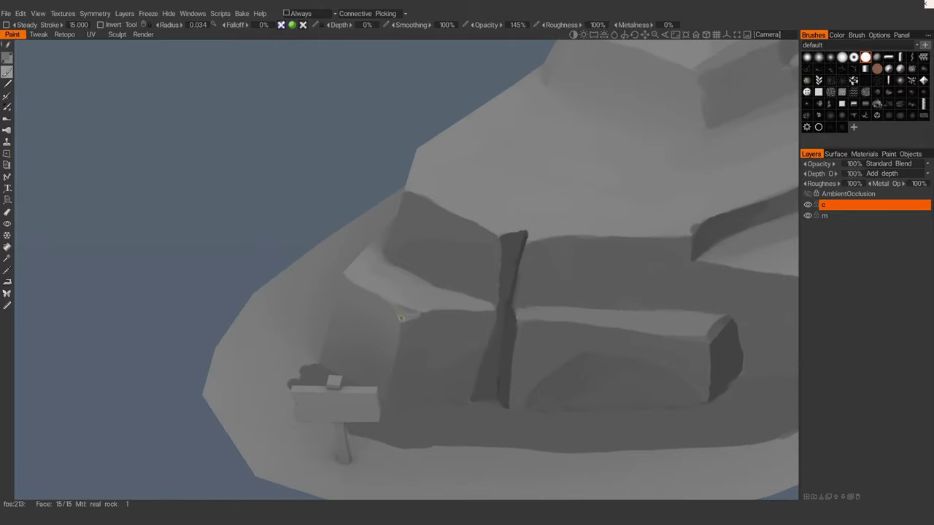
alt+drag(428, 323, 400, 339)
alt+right_drag(390, 363, 292, 343)
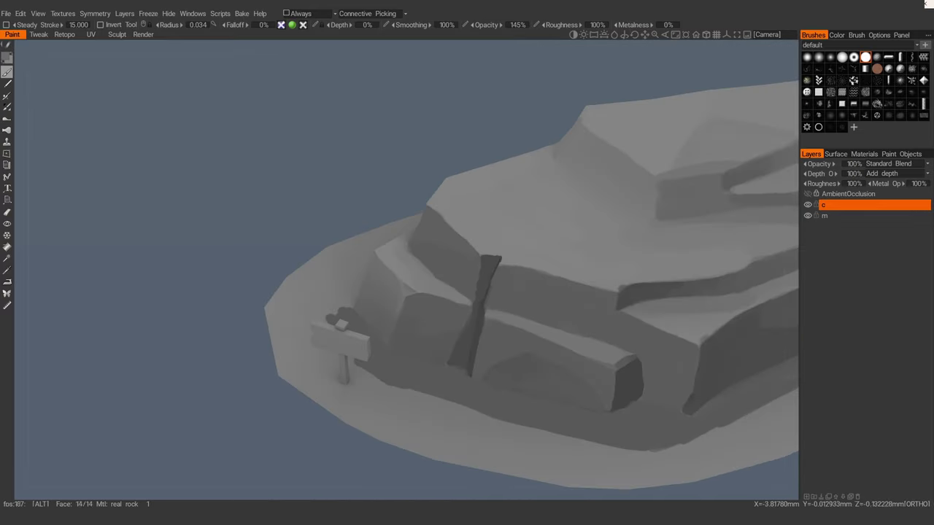
Step: Touch up the light top surface of the ledge above the signpost with a brush radius of 0.063
key(w)
mouse_move(406, 240)
alt+mouse_down()
mouse_move(409, 231)
mouse_move(423, 238)
mouse_move(413, 282)
alt+mouse_up()
key(w)
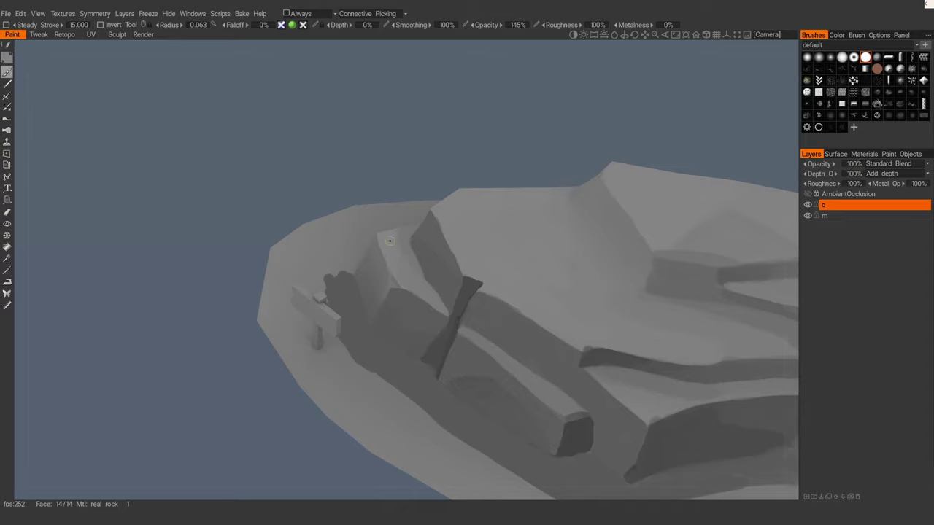
alt+right_drag(401, 260, 411, 290)
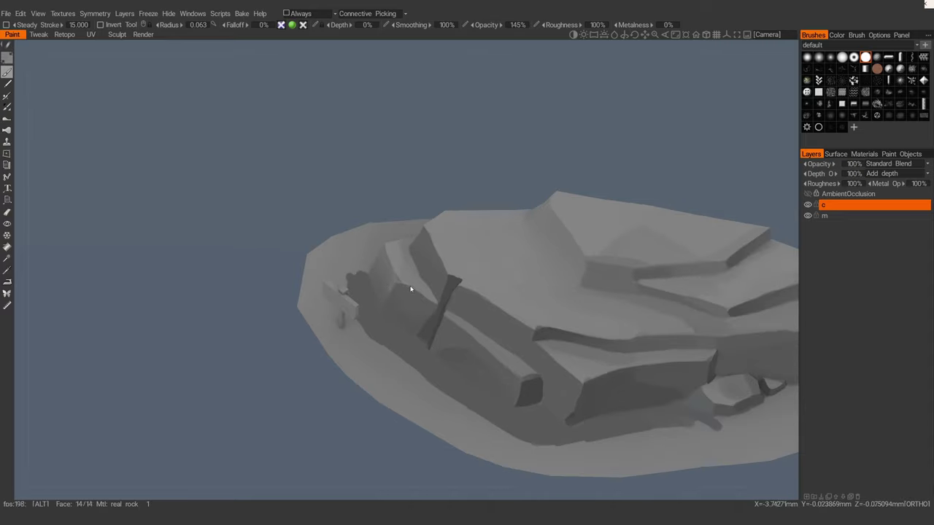
alt+drag(411, 290, 489, 284)
alt+right_drag(489, 285, 588, 268)
mouse_move(588, 268)
alt+mouse_down()
mouse_move(476, 250)
mouse_move(509, 286)
alt+mouse_up()
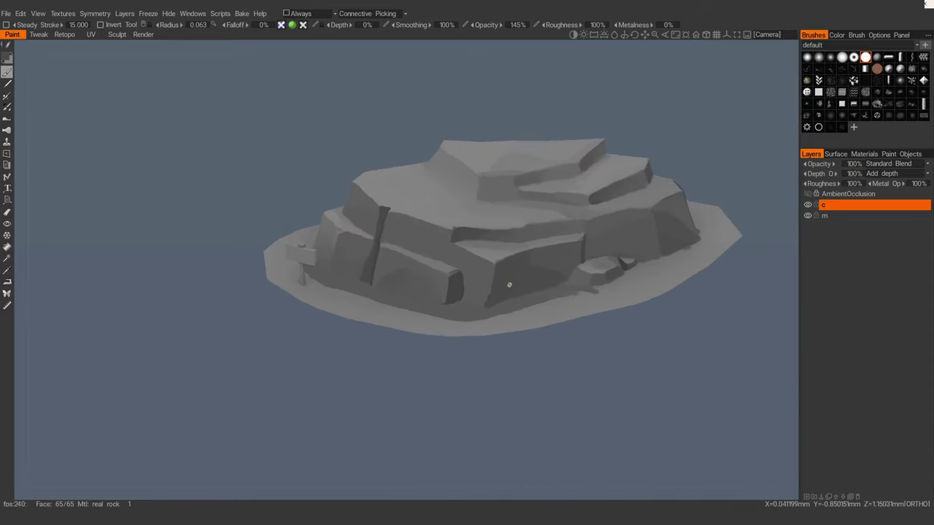
alt+right_drag(508, 286, 434, 261)
Step: Shade the upper front face beside the vertical crack with the brush radius enlarged to 0.110
key(bracketright)
key(bracketright)
key(bracketright)
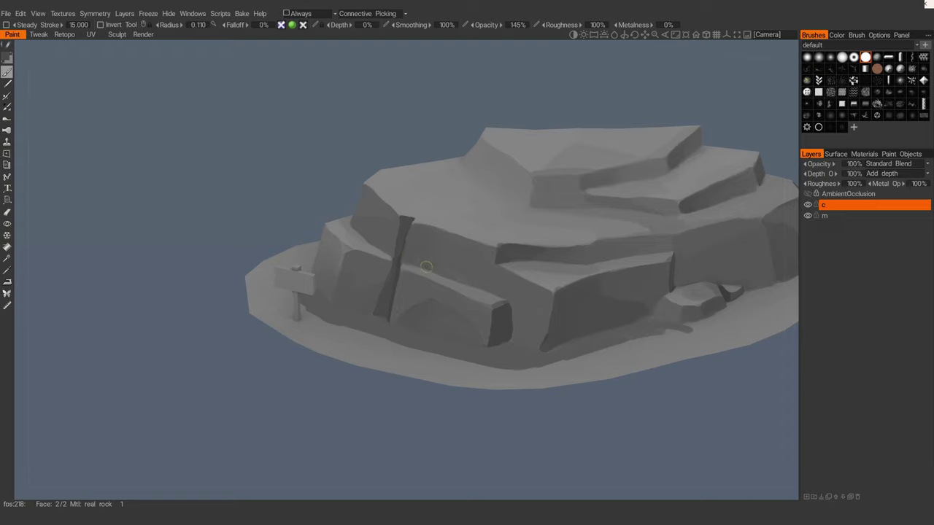
alt+drag(427, 267, 430, 253)
alt+right_drag(444, 237, 482, 256)
mouse_move(482, 256)
alt+mouse_down()
mouse_move(454, 287)
mouse_move(406, 263)
mouse_move(417, 244)
mouse_move(429, 271)
alt+mouse_up()
mouse_move(429, 272)
alt+right_down()
mouse_move(348, 190)
mouse_move(420, 272)
alt+right_up()
mouse_move(421, 272)
mouse_down()
mouse_move(411, 250)
mouse_move(413, 286)
mouse_up()
mouse_move(411, 242)
mouse_down()
mouse_move(420, 280)
mouse_move(404, 292)
mouse_move(406, 271)
mouse_move(423, 274)
mouse_move(415, 263)
mouse_move(413, 286)
mouse_move(398, 281)
mouse_up()
Step: Add subtle tonal variation across the upper front face between the crack and the stepped ledge with a 0.110 radius
key(w)
key(w)
alt+drag(423, 316, 419, 290)
key(w)
alt+right_drag(419, 290, 411, 276)
mouse_move(410, 276)
alt+mouse_down()
mouse_move(423, 260)
mouse_move(405, 280)
mouse_move(418, 282)
alt+mouse_up()
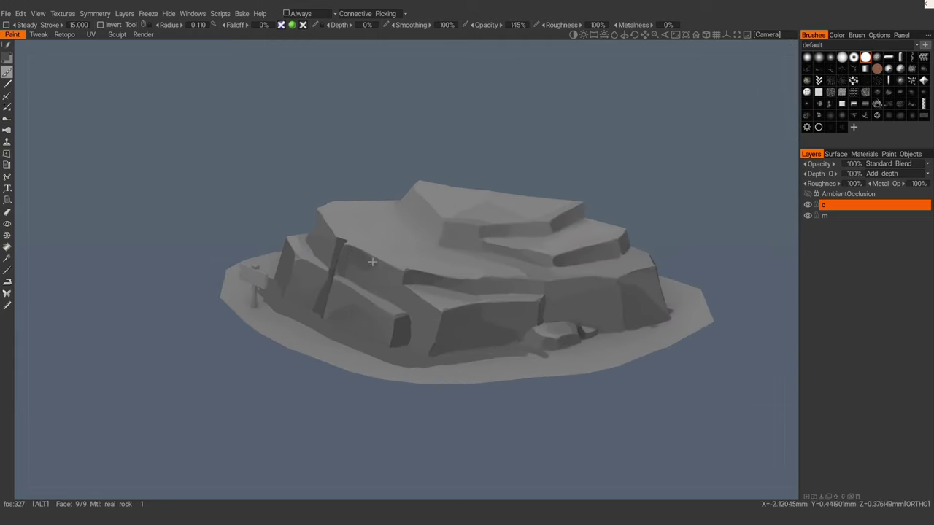
alt+drag(348, 256, 363, 261)
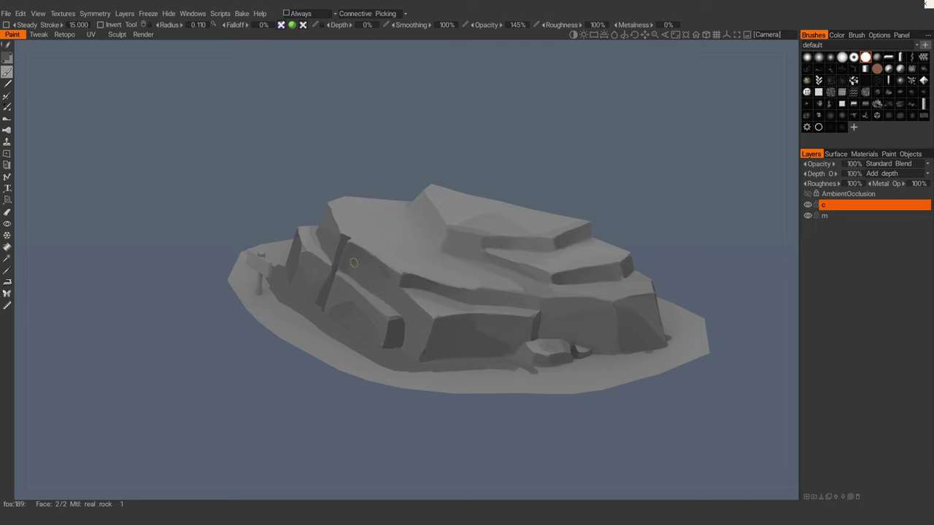
alt+drag(383, 284, 422, 307)
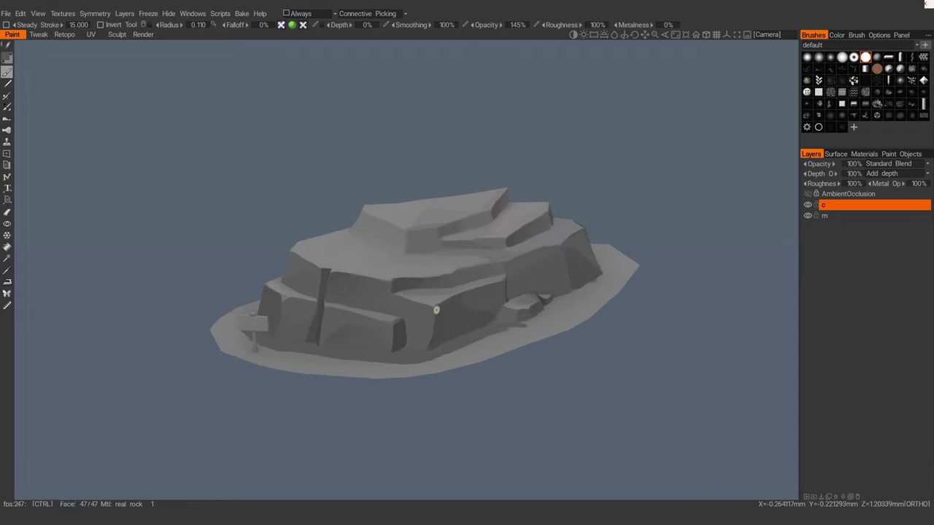
Step: Refine the upper corner where the far-end front facets meet the light top surface with a 0.044 brush radius
scroll(445, 324, up, 6)
alt+drag(528, 294, 517, 296)
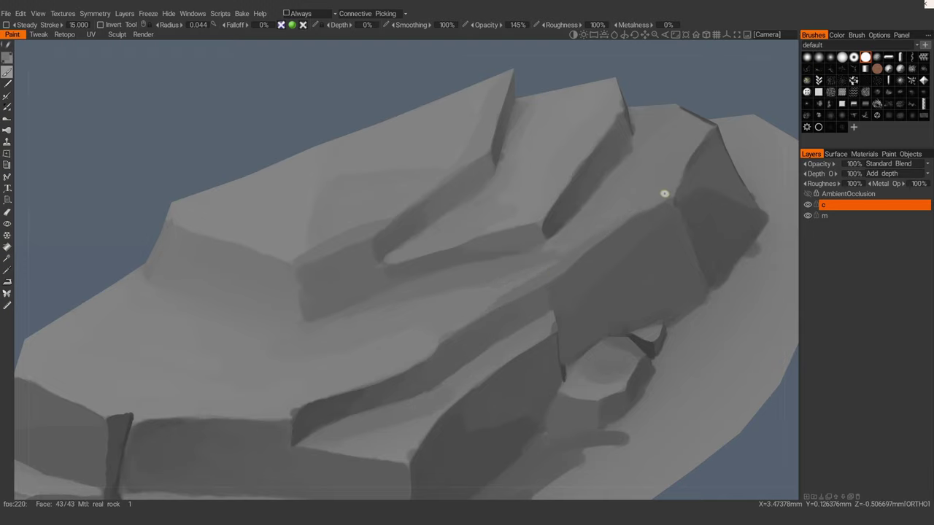
alt+drag(664, 194, 542, 297)
key(v)
alt+middle_drag(542, 296, 481, 331)
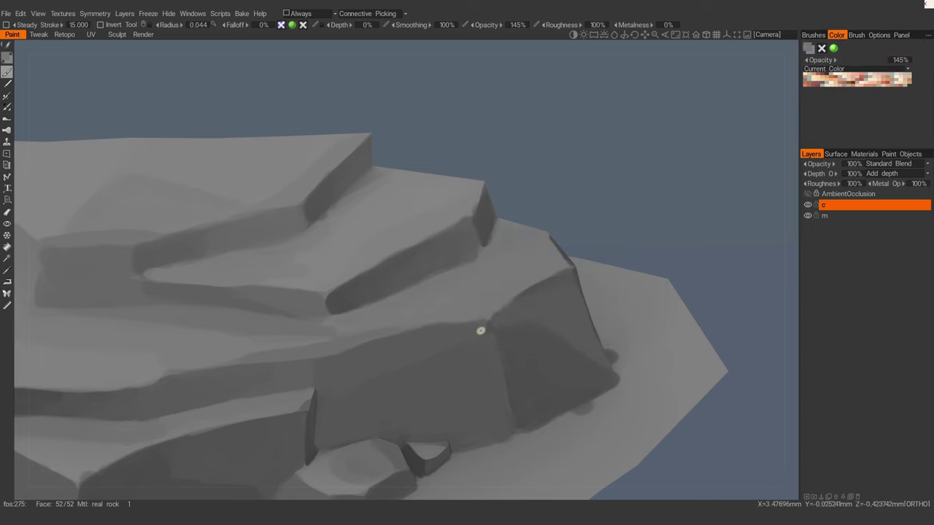
right_drag(480, 332, 494, 297)
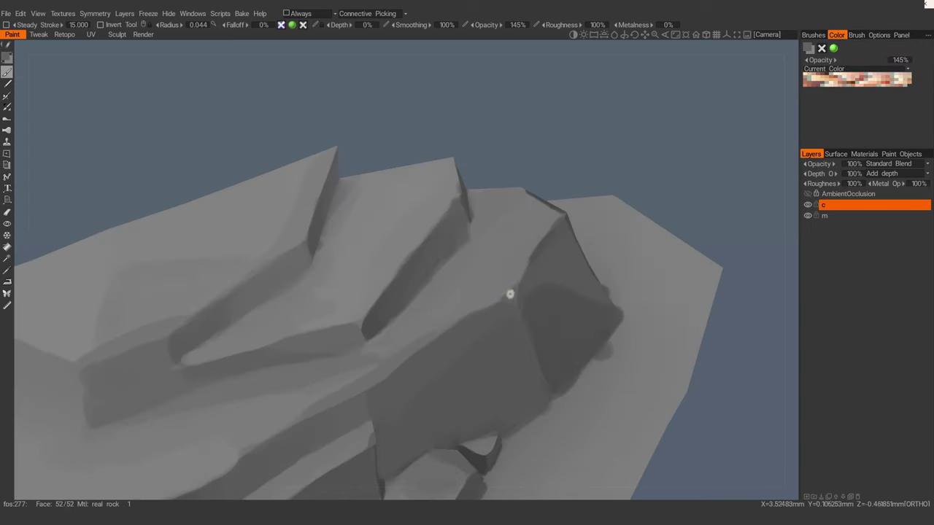
right_drag(526, 265, 524, 282)
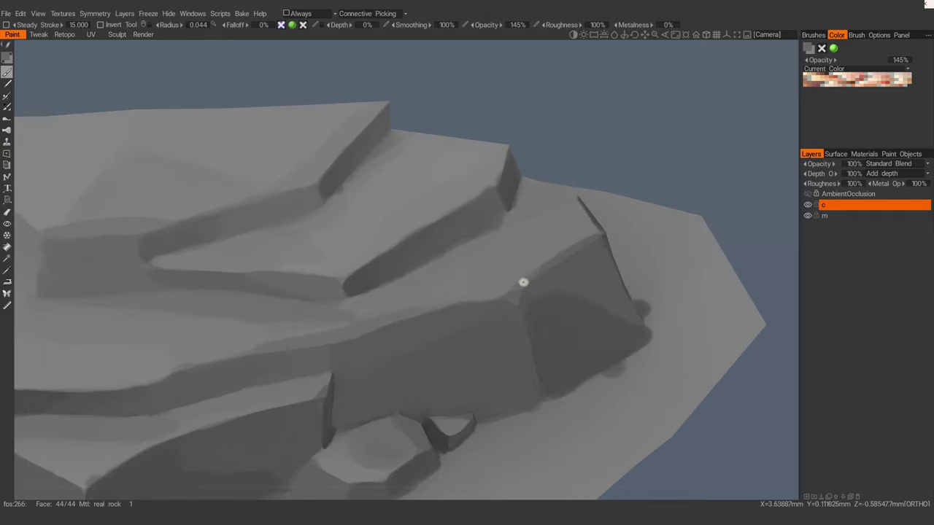
right_drag(581, 246, 613, 284)
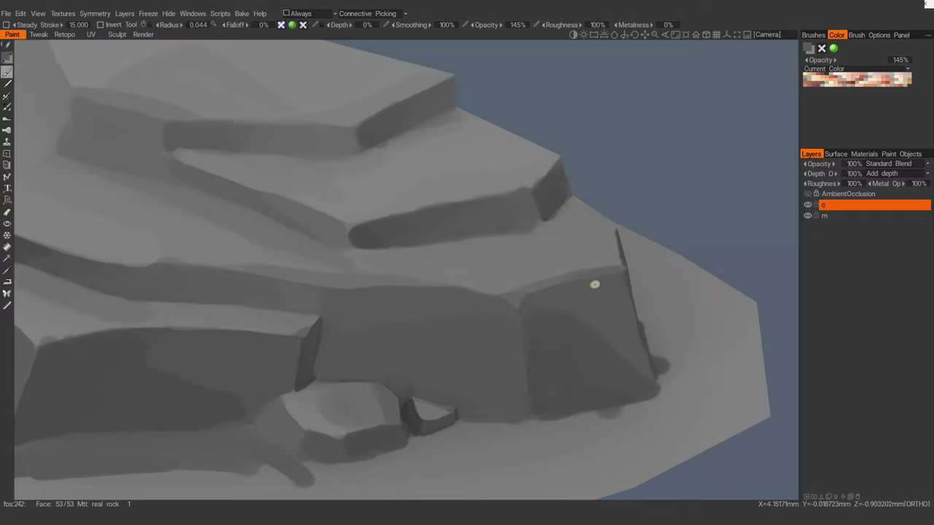
Step: Touch up the light surfaces of the upper ledges near the far end with brush radii of 0.069 and 0.044
mouse_move(594, 285)
alt+mouse_down()
mouse_move(611, 358)
mouse_move(617, 277)
mouse_move(588, 269)
alt+mouse_up()
alt+right_drag(591, 261, 463, 225)
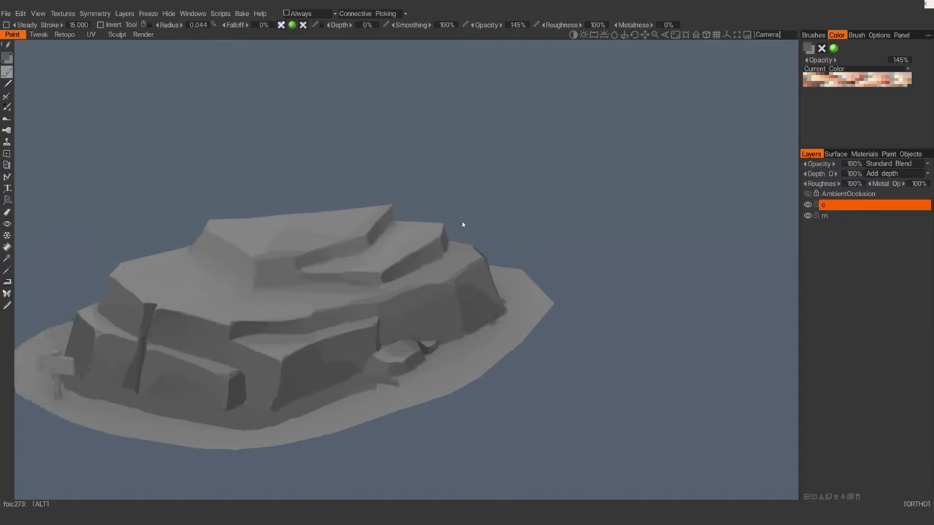
scroll(463, 224, up, 3)
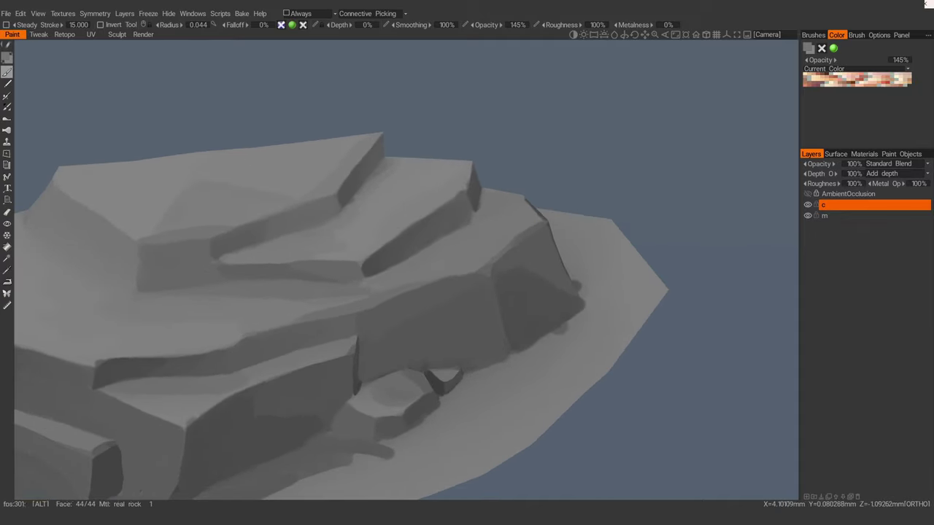
mouse_move(462, 224)
alt+mouse_down()
mouse_move(464, 296)
mouse_move(472, 289)
alt+mouse_up()
mouse_move(530, 259)
right_down()
mouse_move(512, 247)
mouse_move(513, 263)
right_up()
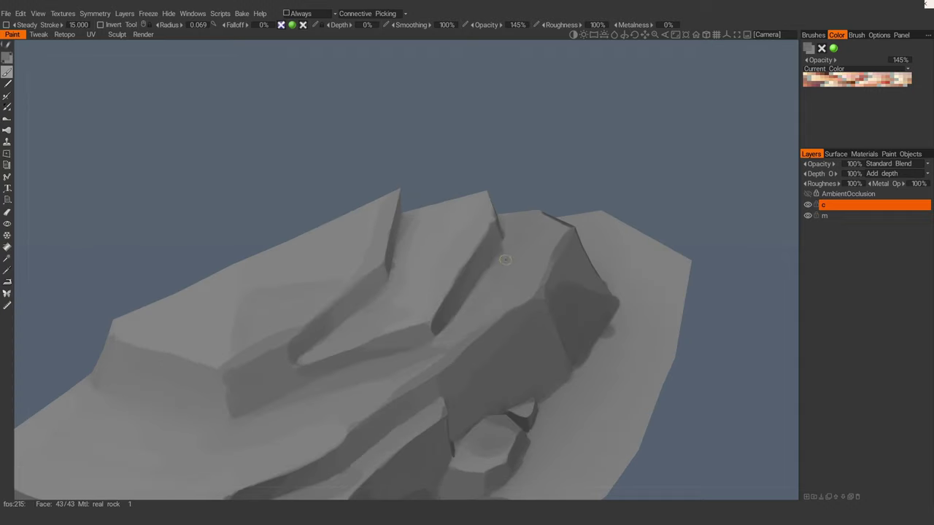
mouse_move(478, 298)
right_down()
mouse_move(496, 254)
mouse_move(488, 270)
mouse_move(444, 290)
mouse_move(534, 278)
mouse_move(534, 262)
mouse_move(509, 248)
right_up()
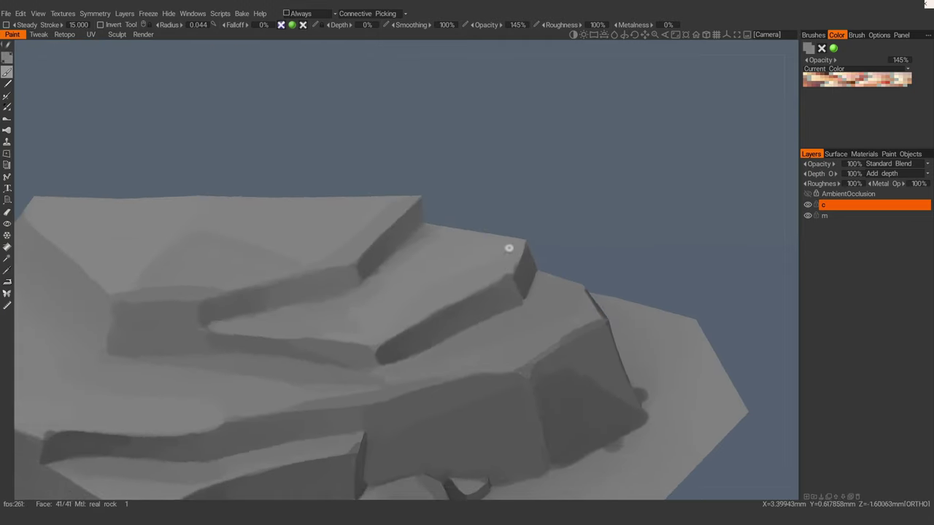
Step: Paint a soft facet tone along the front edge of the middle upper ledge, enlarging the brush radius to 0.091
alt+drag(511, 272, 556, 267)
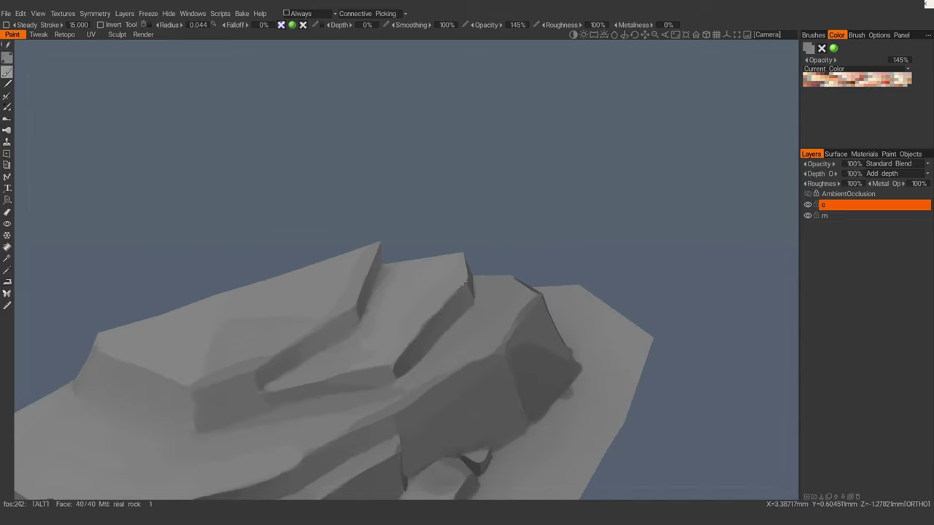
key(v)
mouse_move(448, 281)
mouse_down()
mouse_move(415, 319)
mouse_move(416, 310)
mouse_up()
key(v)
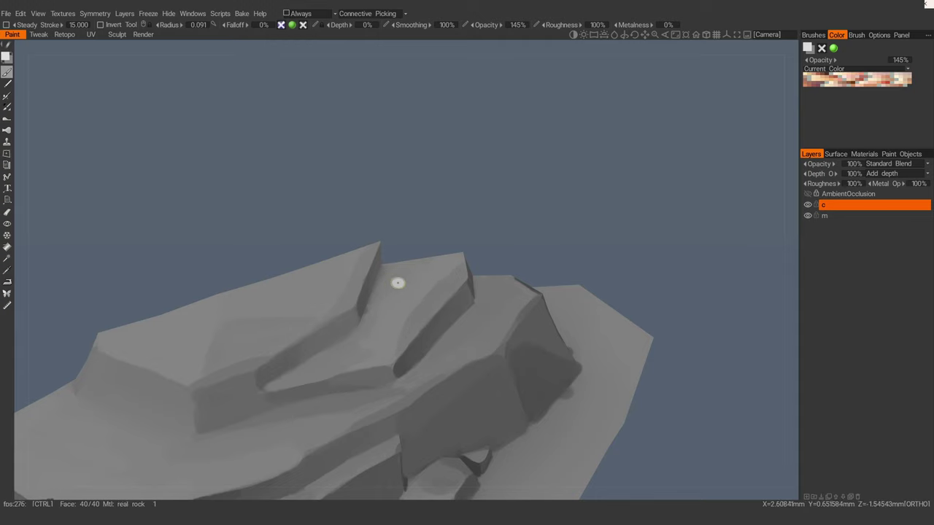
alt+middle_drag(361, 315, 383, 281)
alt+drag(418, 230, 408, 239)
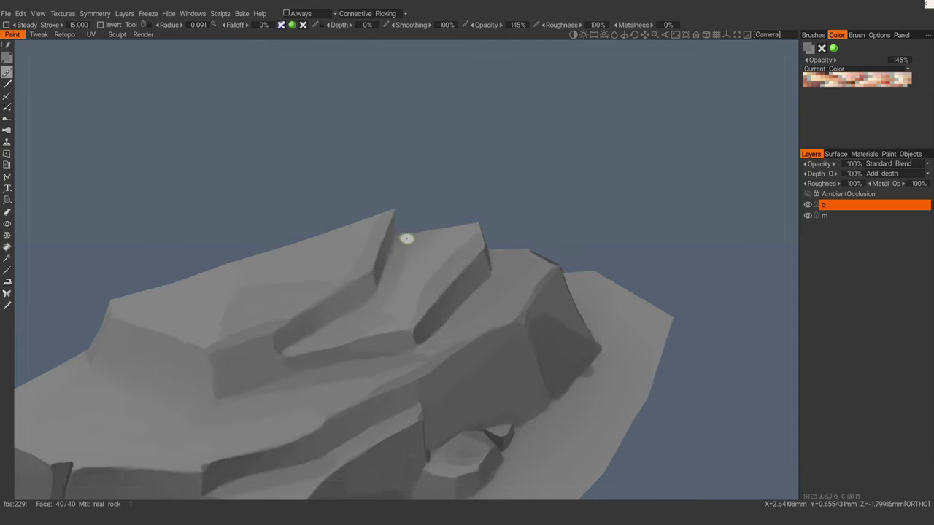
Step: Blend the tones around the base of the upper stepped ledges with brush radii of 0.083 and 0.046
alt+right_drag(410, 239, 417, 233)
mouse_move(416, 232)
alt+mouse_down()
mouse_move(402, 317)
mouse_move(454, 265)
alt+mouse_up()
alt+middle_drag(453, 264, 462, 294)
right_drag(461, 294, 459, 343)
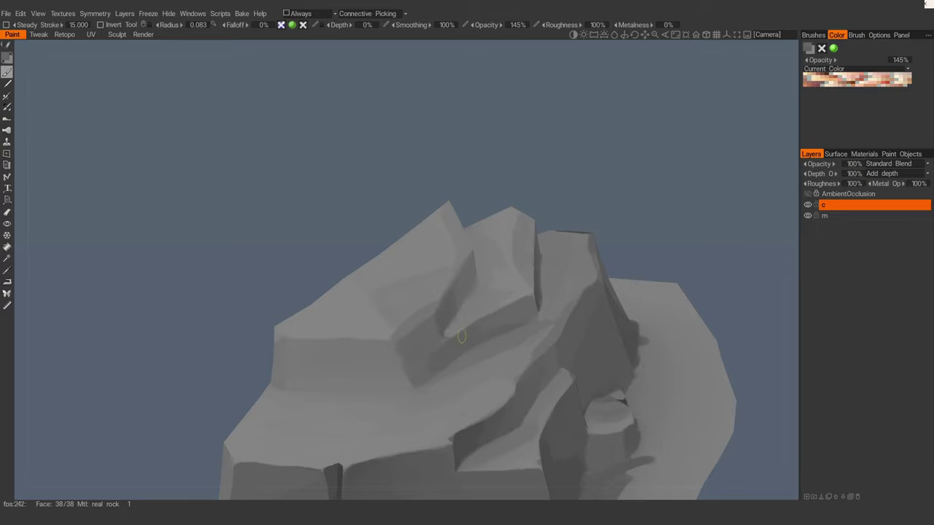
alt+drag(467, 333, 429, 246)
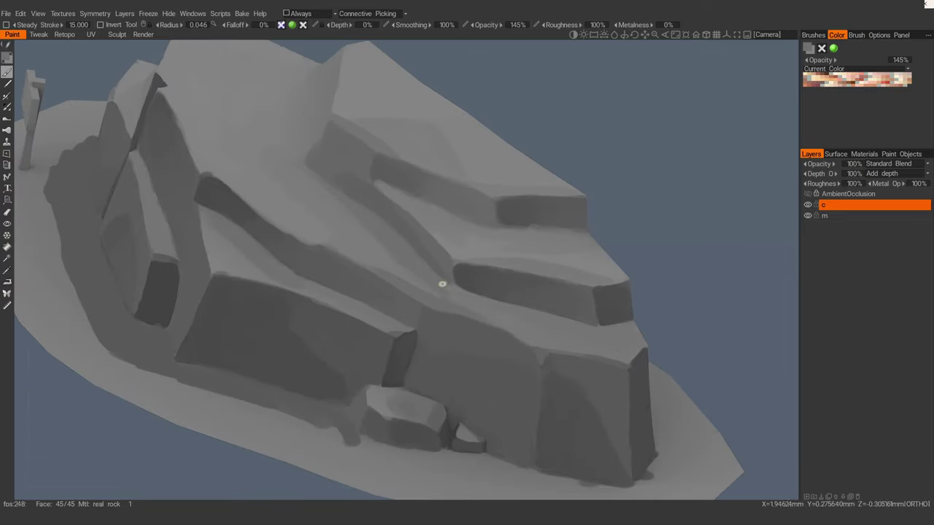
middle_drag(445, 296, 506, 304)
alt+drag(505, 303, 389, 346)
Step: Darken the side face of the topmost block evenly with a 0.100 brush radius, checking its edges against the wireframe
key(w)
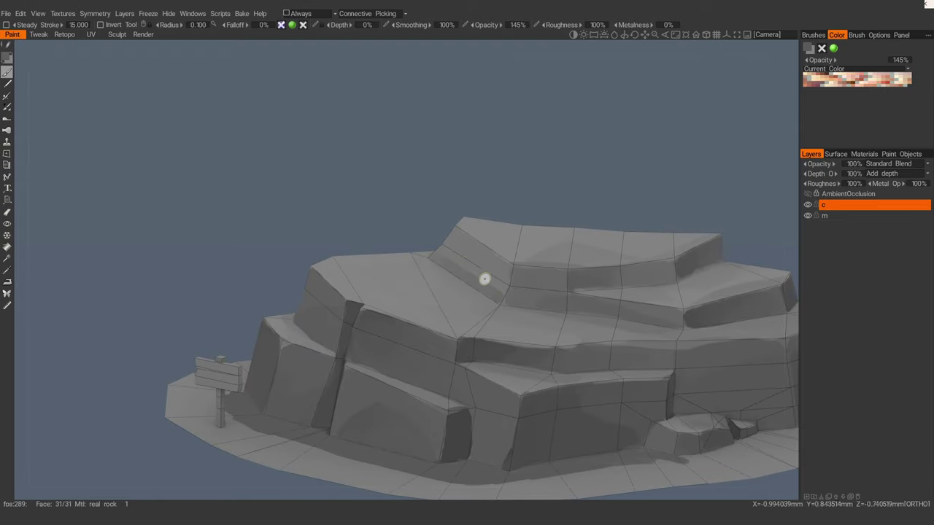
mouse_move(493, 246)
mouse_down()
mouse_move(480, 250)
mouse_move(507, 280)
mouse_up()
key(w)
mouse_move(516, 292)
middle_down()
mouse_move(491, 313)
mouse_move(522, 312)
mouse_move(459, 271)
mouse_move(438, 292)
middle_up()
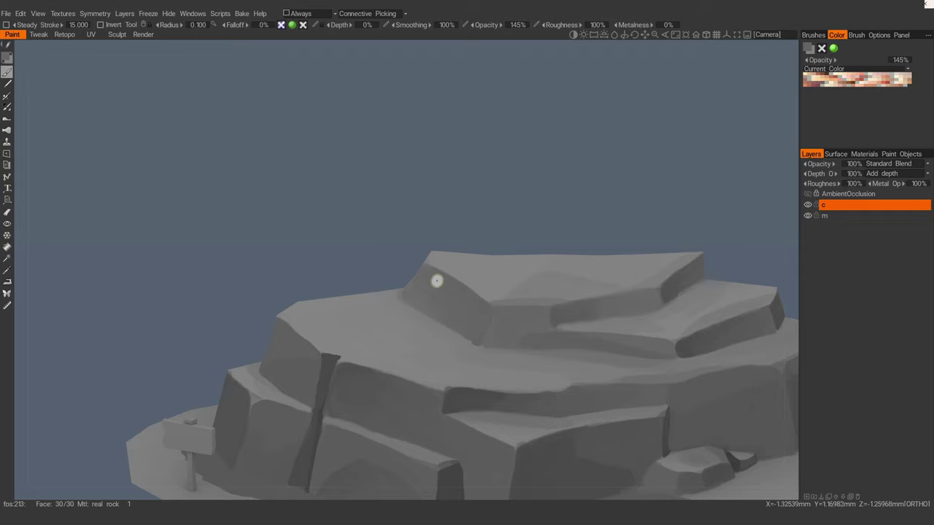
middle_drag(471, 334, 392, 283)
right_drag(411, 286, 394, 285)
middle_drag(411, 285, 427, 257)
Step: Clean up the base corner of the topmost block along its mesh edges with a 0.046 brush radius
key(w)
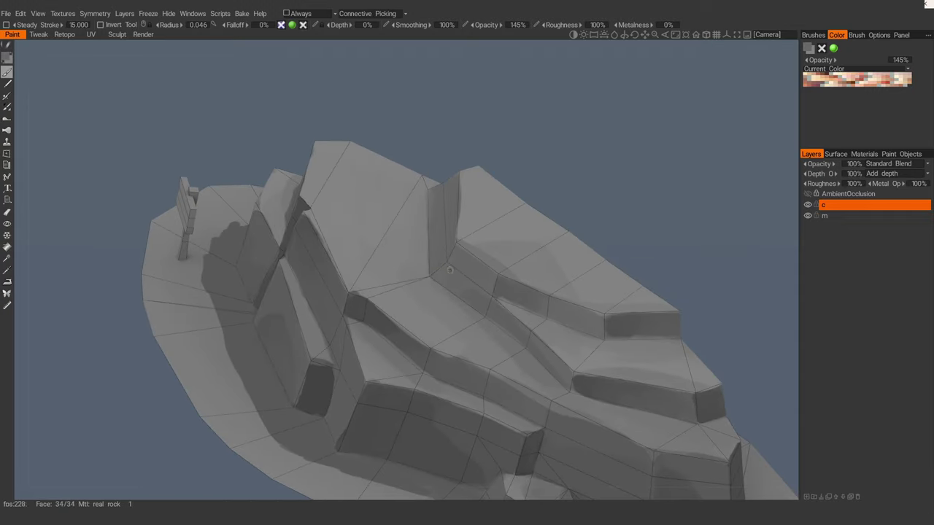
key(w)
mouse_move(446, 296)
middle_down()
mouse_move(515, 245)
mouse_move(449, 299)
middle_up()
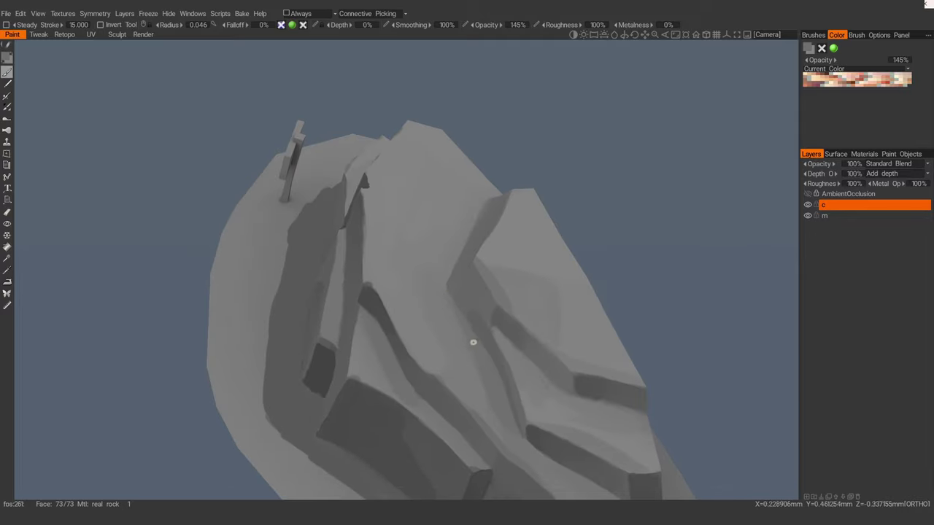
alt+drag(452, 369, 435, 275)
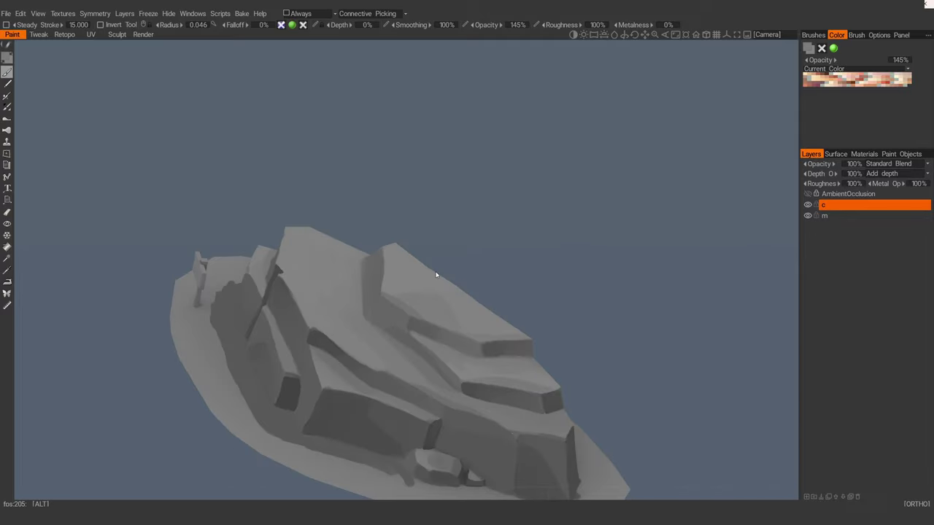
alt+right_drag(435, 275, 398, 275)
Step: Smooth the broad light top surface between the vertical crack and the topmost block with a 0.145 brush radius
alt+drag(387, 211, 444, 229)
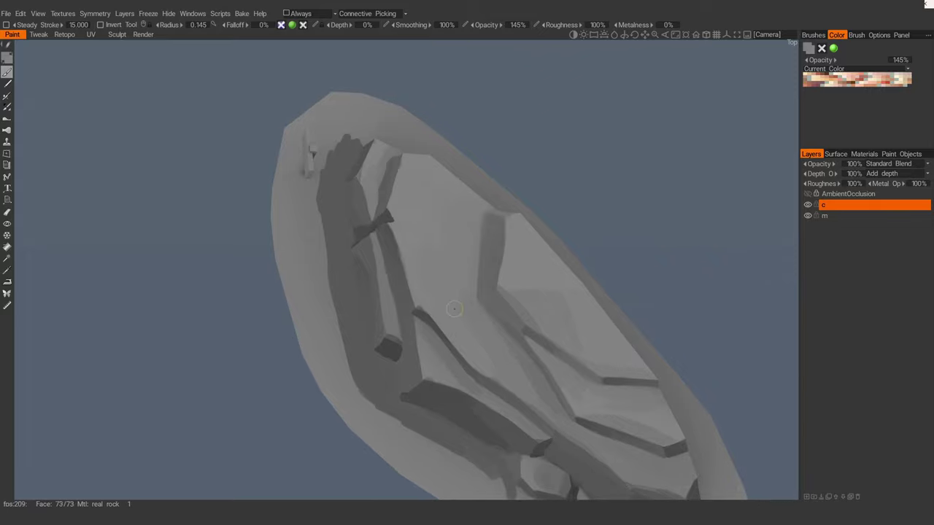
alt+drag(412, 263, 409, 303)
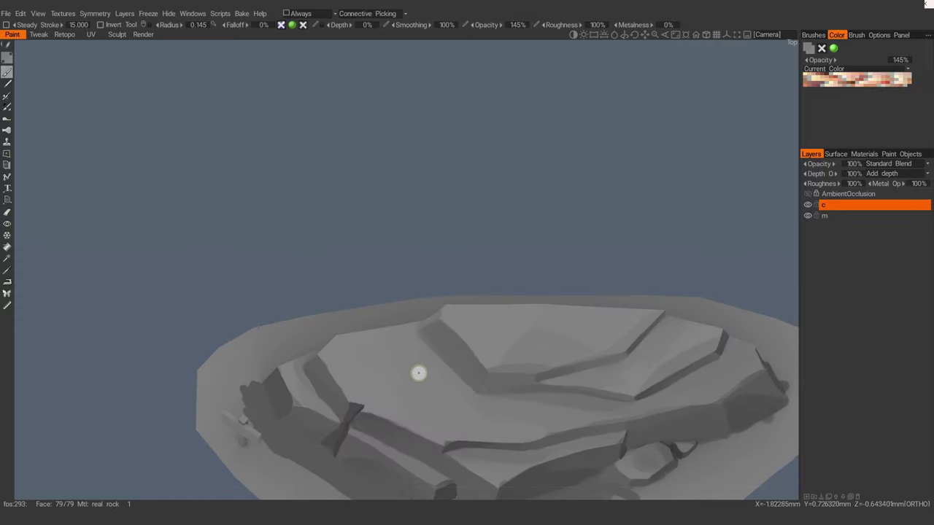
mouse_move(416, 373)
alt+mouse_down()
mouse_move(475, 333)
mouse_move(445, 258)
mouse_move(477, 298)
mouse_move(386, 303)
mouse_move(379, 267)
alt+mouse_up()
Step: Refine the top edge of the upper block above the signpost along the wireframe with a 0.037 brush radius
right_drag(379, 267, 371, 265)
key(w)
mouse_move(372, 262)
alt+mouse_down()
mouse_move(359, 262)
mouse_move(373, 237)
mouse_move(370, 256)
alt+mouse_up()
click(767, 35)
click(759, 217)
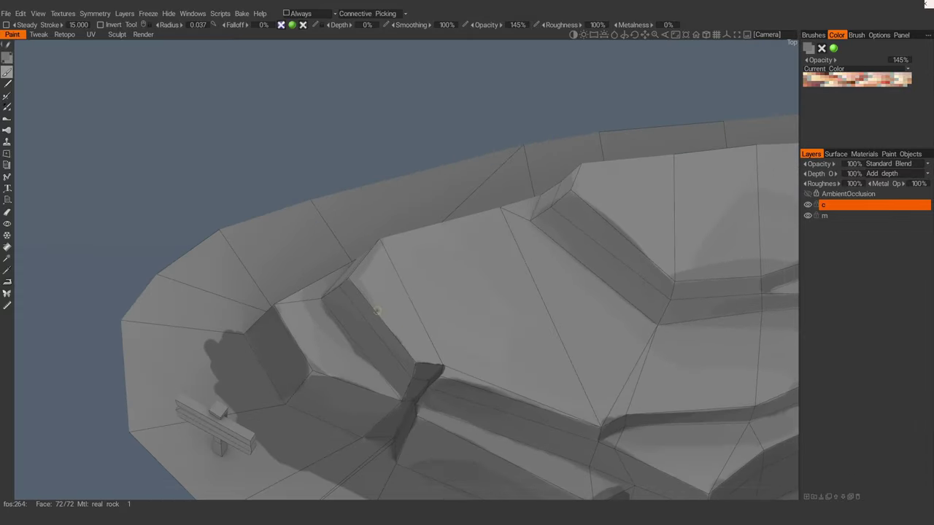
key(w)
alt+drag(402, 327, 371, 269)
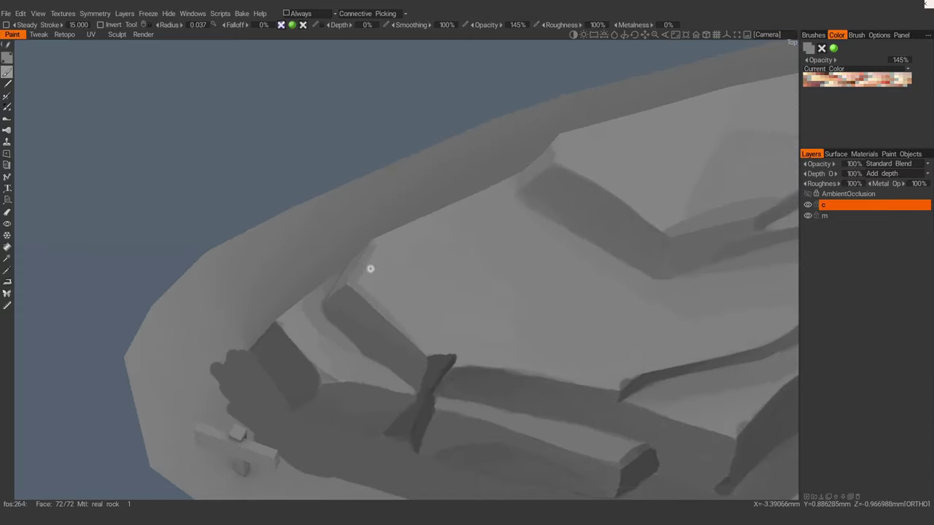
key(v)
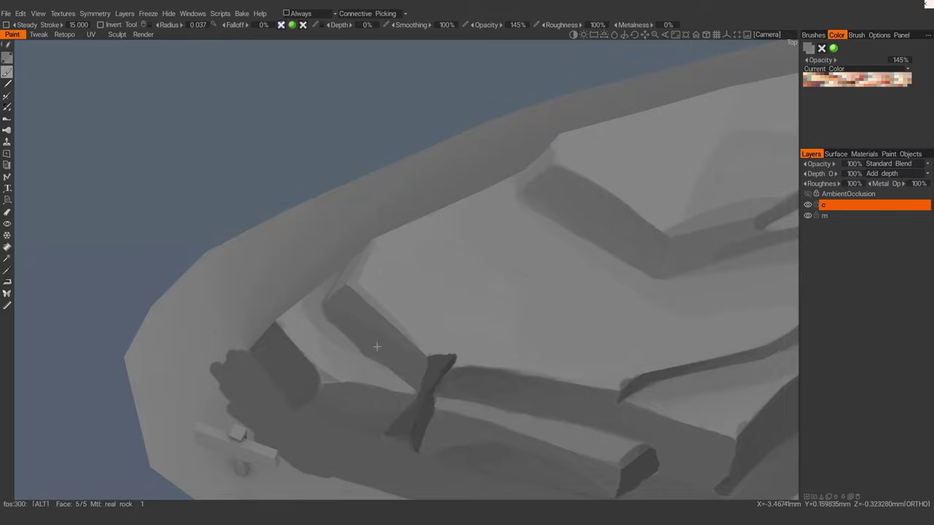
Step: Refine the shading and edges of the upper front faces on both sides of the vertical crack with a 0.069 brush radius
alt+drag(377, 346, 334, 259)
alt+right_drag(335, 259, 406, 271)
mouse_move(407, 271)
alt+mouse_down()
mouse_move(386, 294)
mouse_move(361, 288)
mouse_move(371, 315)
mouse_move(383, 313)
mouse_move(339, 253)
mouse_move(359, 258)
mouse_move(329, 265)
alt+mouse_up()
alt+drag(370, 307, 394, 321)
key(w)
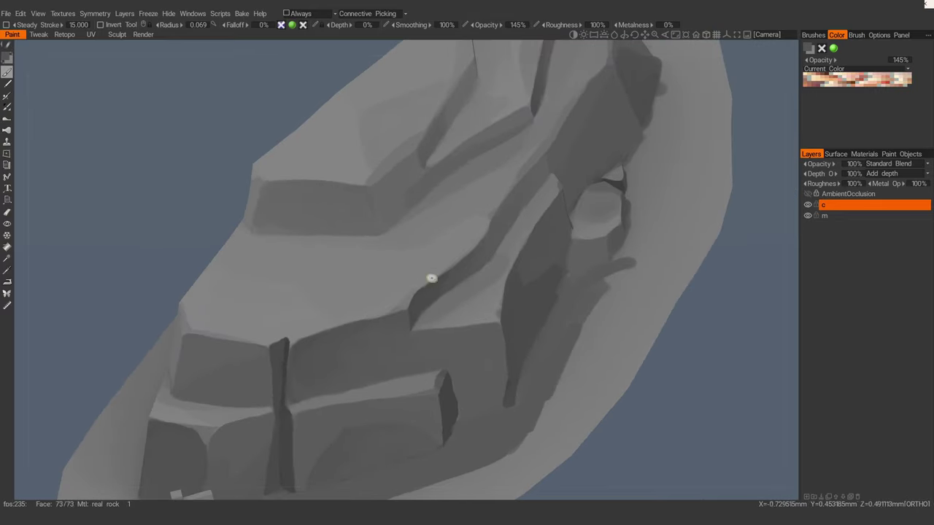
Step: Even out the arc-shaped tone on the lower front block beside the crack with a 0.137 brush radius
mouse_move(431, 275)
alt+mouse_down()
mouse_move(401, 289)
mouse_move(403, 263)
mouse_move(457, 269)
mouse_move(411, 276)
mouse_move(454, 247)
alt+mouse_up()
alt+drag(520, 238, 449, 240)
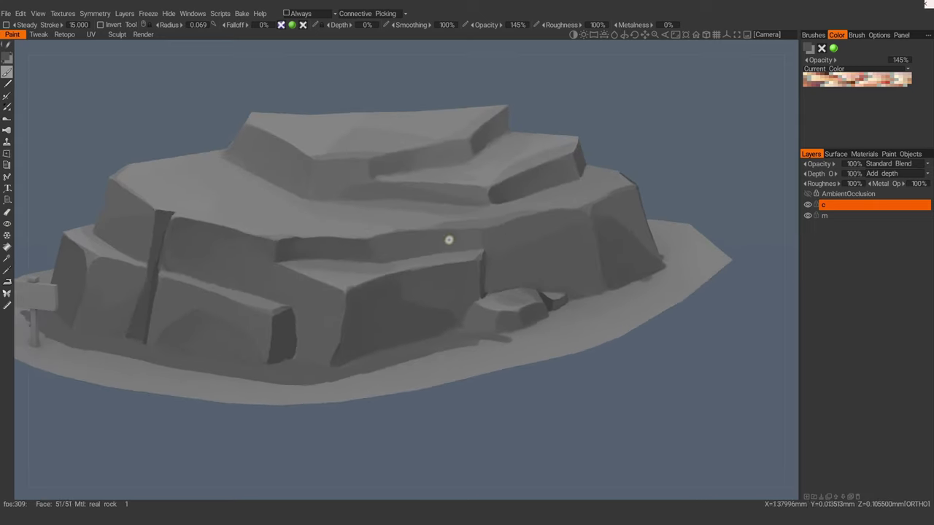
alt+right_drag(449, 240, 372, 240)
alt+drag(373, 240, 467, 267)
alt+right_drag(468, 268, 411, 309)
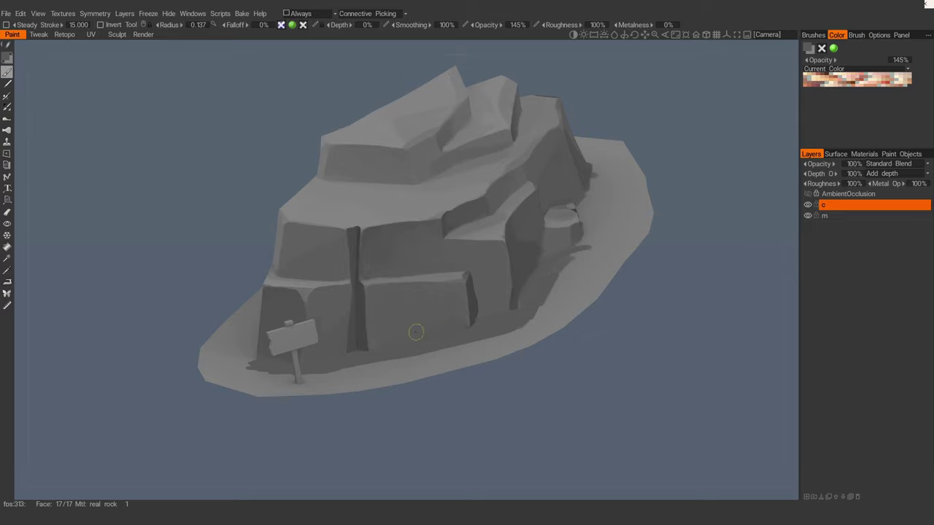
mouse_move(457, 295)
mouse_down()
mouse_move(456, 307)
mouse_move(408, 324)
mouse_move(462, 320)
mouse_move(487, 303)
mouse_move(486, 320)
mouse_up()
key(v)
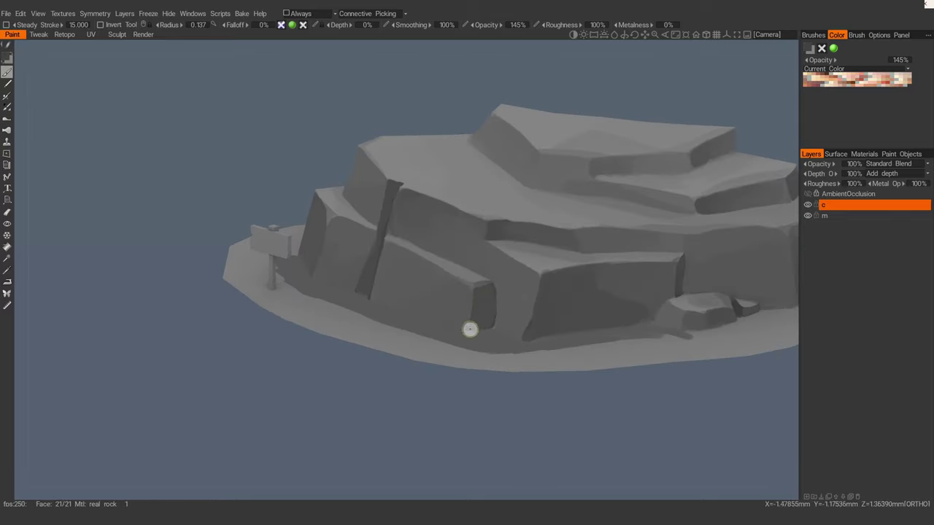
Step: Sharpen the bottom corner of the lower front block's dark end face with a 0.031 brush radius
alt+right_drag(469, 329, 387, 299)
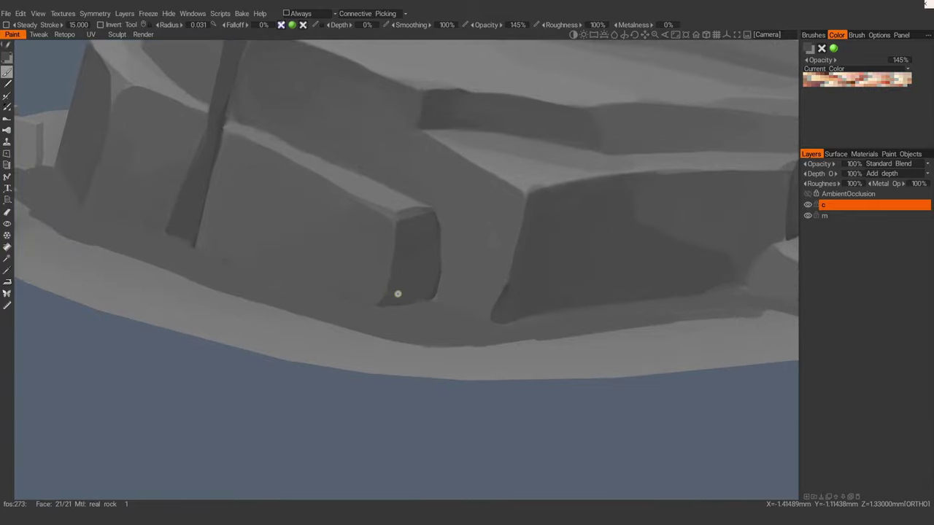
key(v)
drag(394, 304, 388, 298)
mouse_move(402, 302)
right_down()
mouse_move(348, 200)
mouse_move(431, 300)
right_up()
alt+drag(423, 291, 437, 293)
right_drag(402, 304, 409, 303)
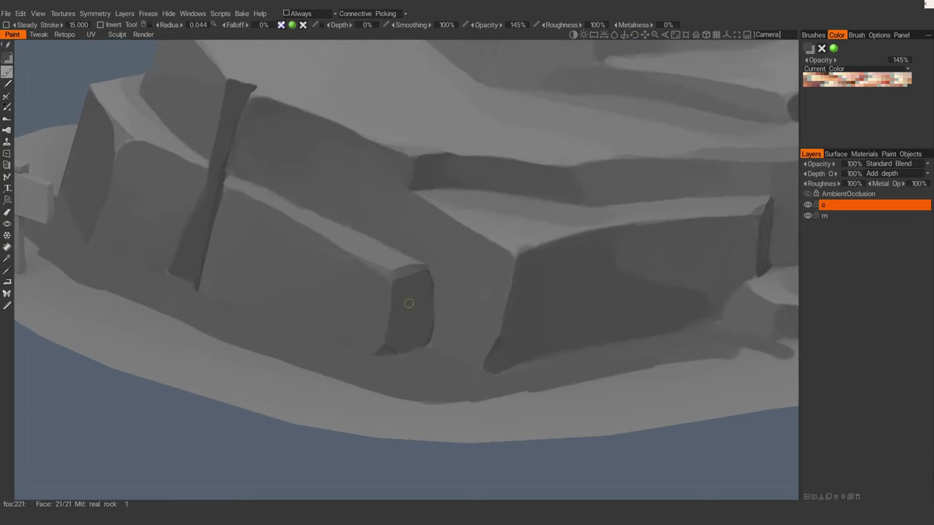
Step: Blend the lower front block's dark end face with its neighbouring front face using brush radii of 0.044 and 0.071
scroll(429, 286, down, 5)
scroll(369, 257, up, 5)
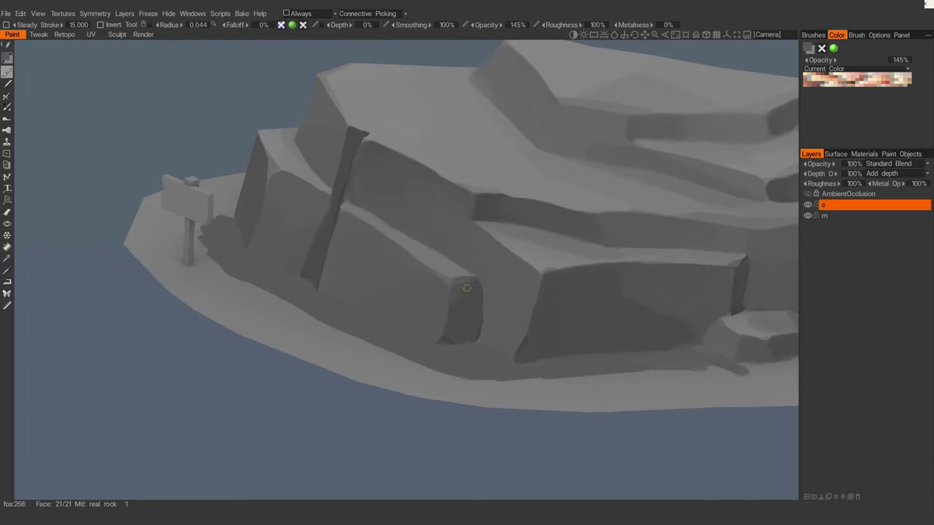
alt+drag(465, 298, 470, 295)
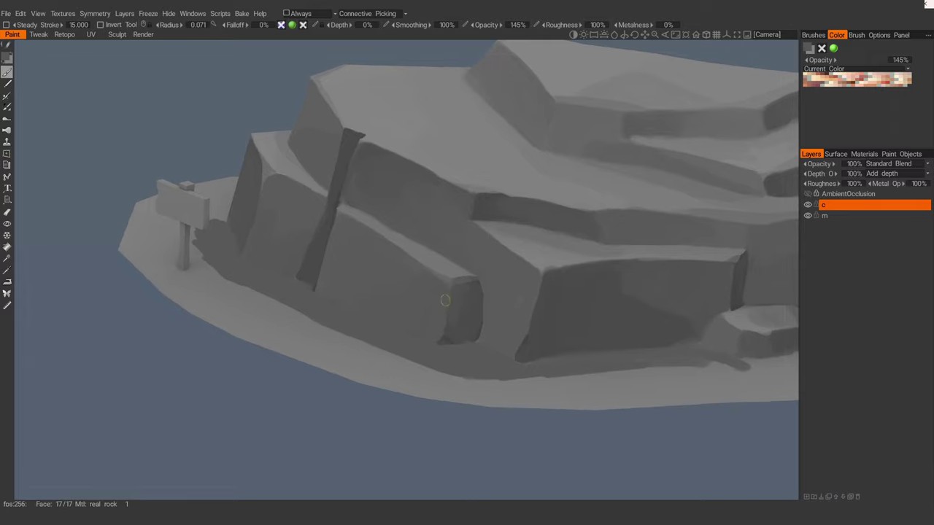
scroll(445, 300, down, 5)
scroll(458, 330, up, 4)
scroll(463, 339, up, 3)
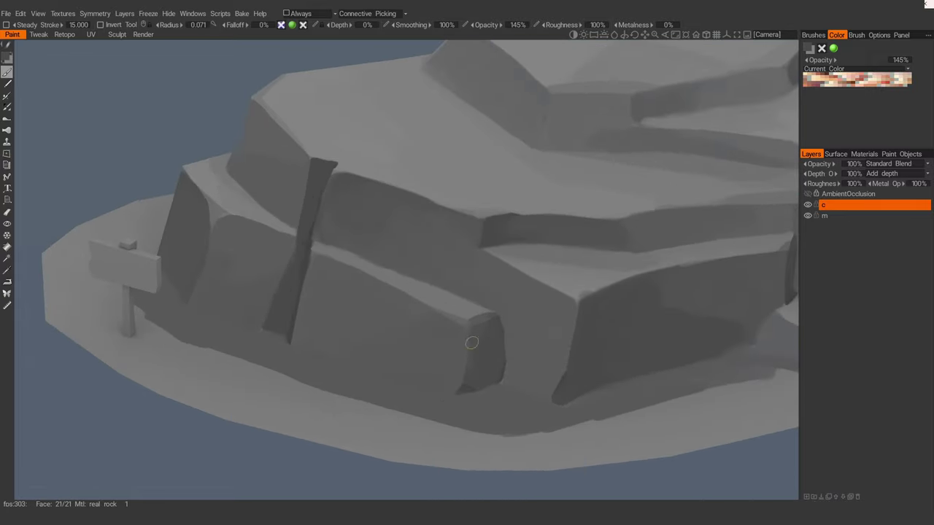
scroll(463, 294, down, 5)
alt+drag(463, 294, 446, 333)
scroll(446, 333, up, 3)
Step: Refine the light top ledge of the lower front block and its back edge with a 0.037 brush radius
key(w)
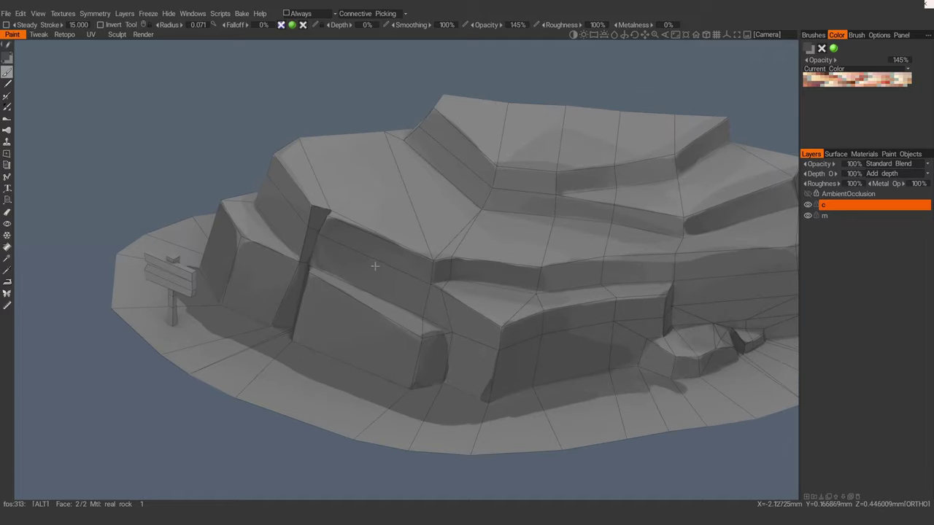
mouse_move(375, 265)
alt+mouse_down()
mouse_move(387, 314)
mouse_move(401, 323)
alt+mouse_up()
right_drag(401, 323, 394, 323)
scroll(413, 346, up, 1)
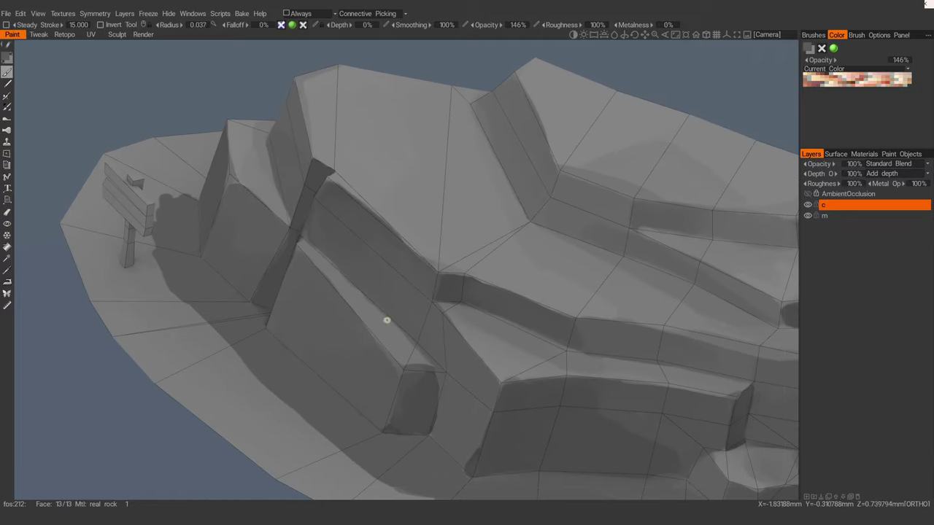
drag(376, 312, 425, 356)
key(w)
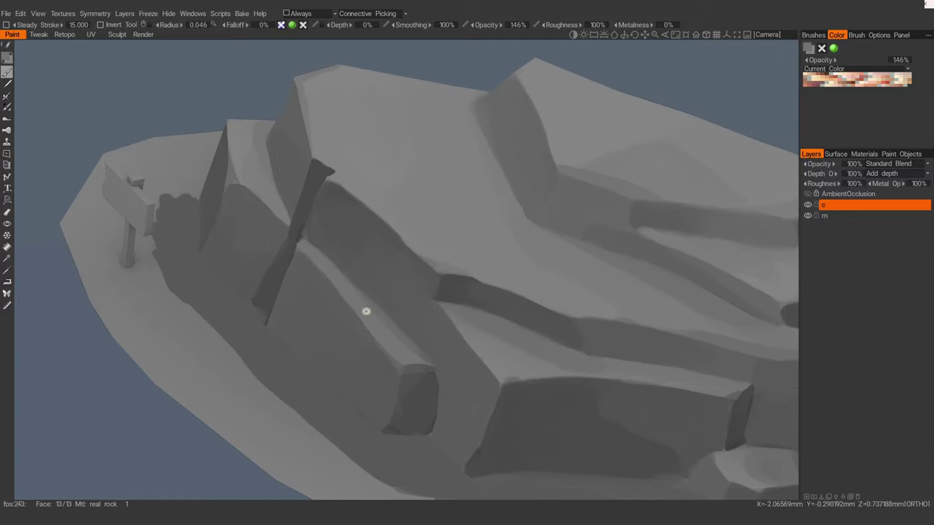
Step: Clean up the junction where the lower front block's light ledge meets the vertical crack using brush radii of 0.046, 0.040 and 0.019
scroll(281, 261, down, 5)
scroll(386, 259, up, 6)
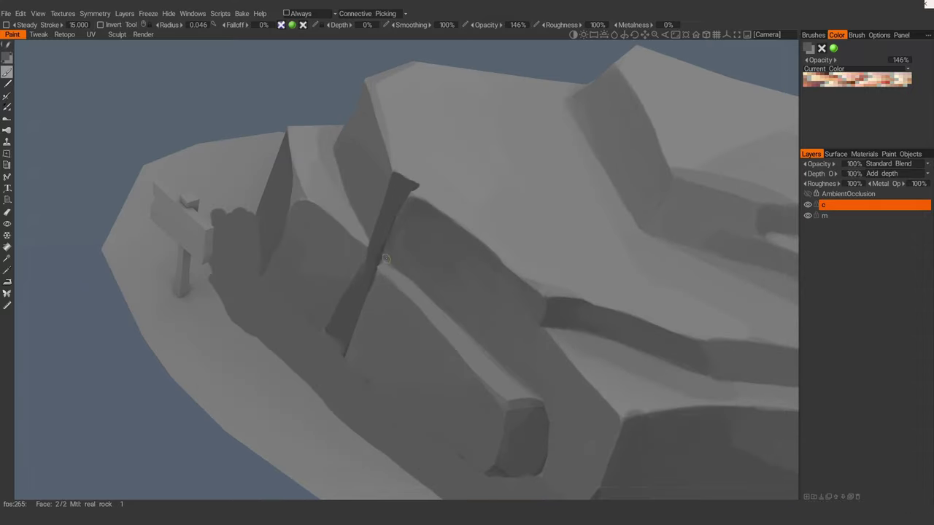
mouse_move(430, 297)
alt+mouse_down()
mouse_move(489, 327)
mouse_move(394, 290)
alt+mouse_up()
scroll(394, 290, up, 1)
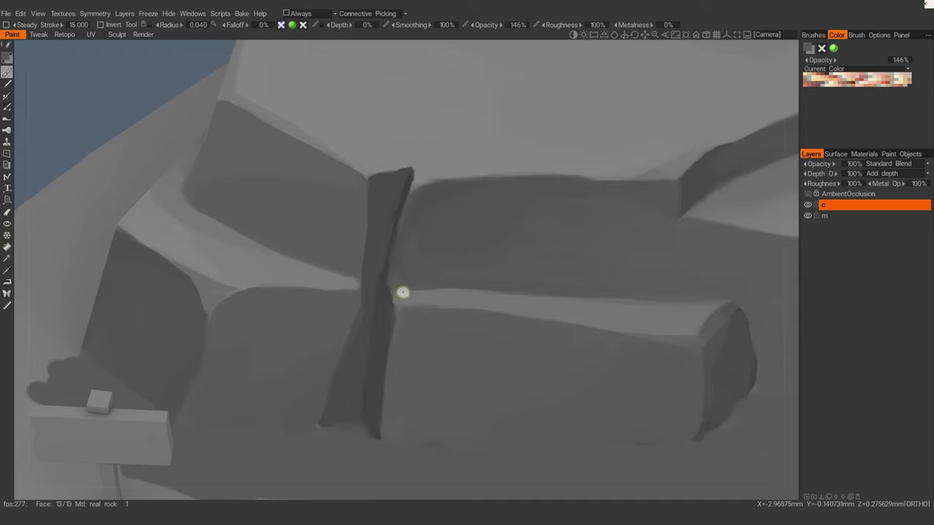
right_drag(403, 293, 396, 299)
key(w)
alt+drag(397, 299, 400, 279)
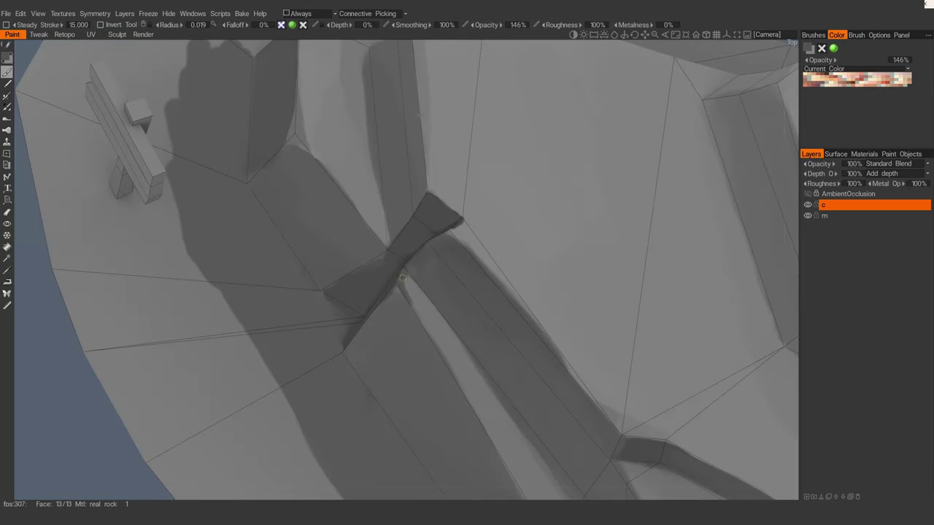
Step: Shape a chipped upper corner on the lower front block beside the crack, working with brush radii from 0.063 down to 0.017
alt+drag(430, 332, 375, 294)
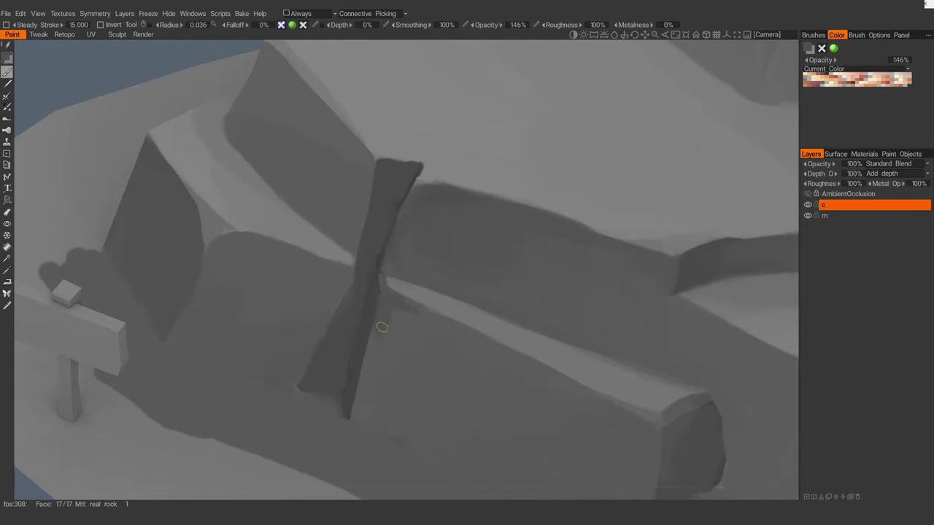
mouse_move(381, 328)
alt+mouse_down()
mouse_move(396, 266)
mouse_move(442, 323)
mouse_move(411, 308)
alt+mouse_up()
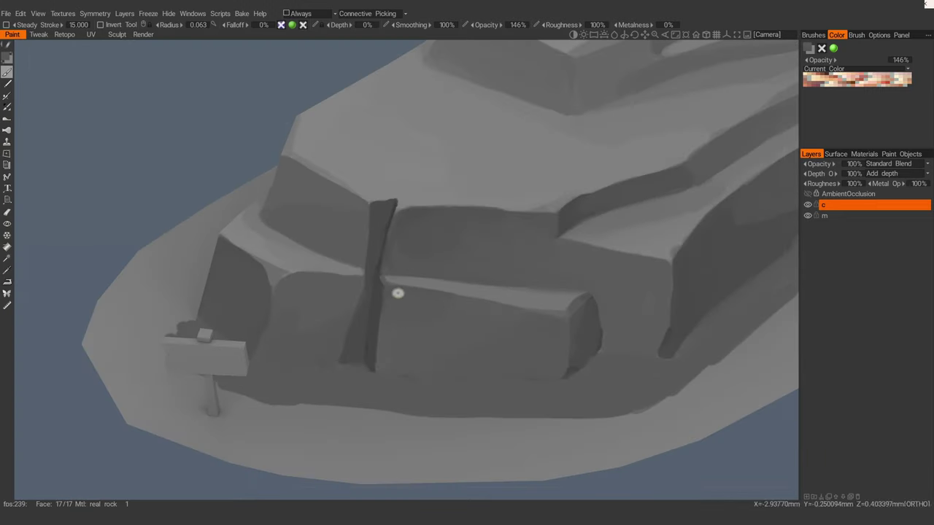
scroll(416, 327, up, 5)
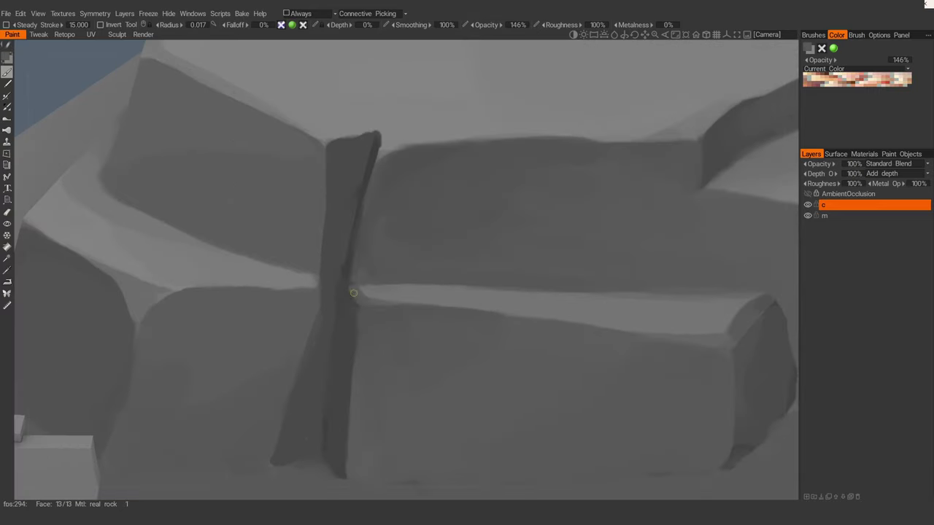
alt+drag(361, 310, 347, 292)
scroll(311, 260, down, 4)
scroll(311, 260, up, 2)
alt+drag(311, 261, 415, 287)
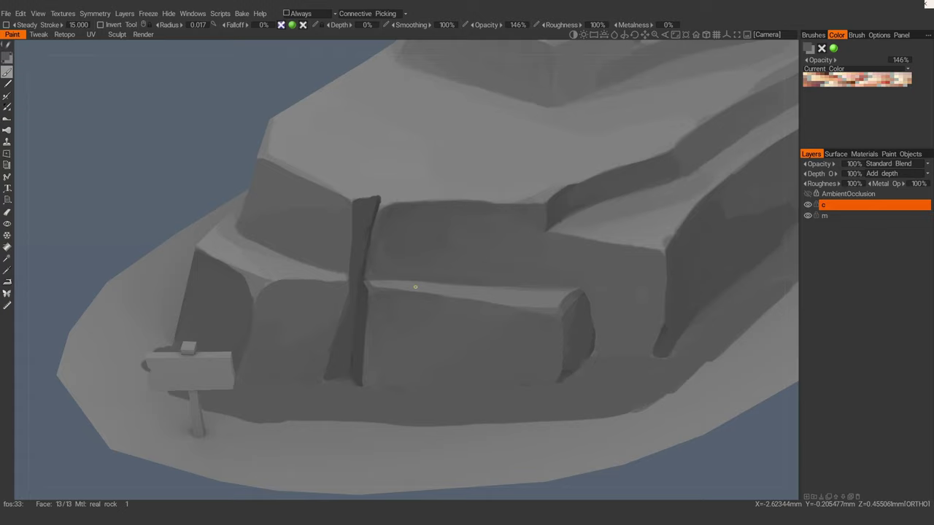
alt+drag(415, 287, 524, 255)
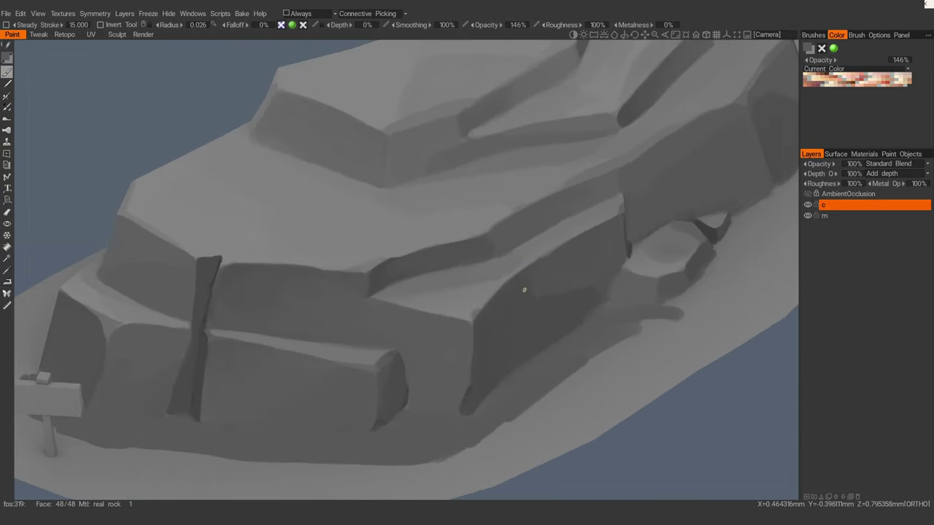
Step: Rework the upper edge of the right front block's dark side face with a 0.054 brush radius, undoing unwanted strokes
scroll(515, 318, down, 3)
mouse_move(515, 318)
alt+mouse_down()
mouse_move(419, 314)
mouse_move(427, 310)
alt+mouse_up()
scroll(419, 314, up, 3)
mouse_move(431, 311)
alt+mouse_down()
mouse_move(418, 312)
mouse_move(506, 282)
mouse_move(607, 290)
alt+mouse_up()
key(v)
key(ctrl+z)
key(v)
key(ctrl+z)
drag(502, 295, 538, 285)
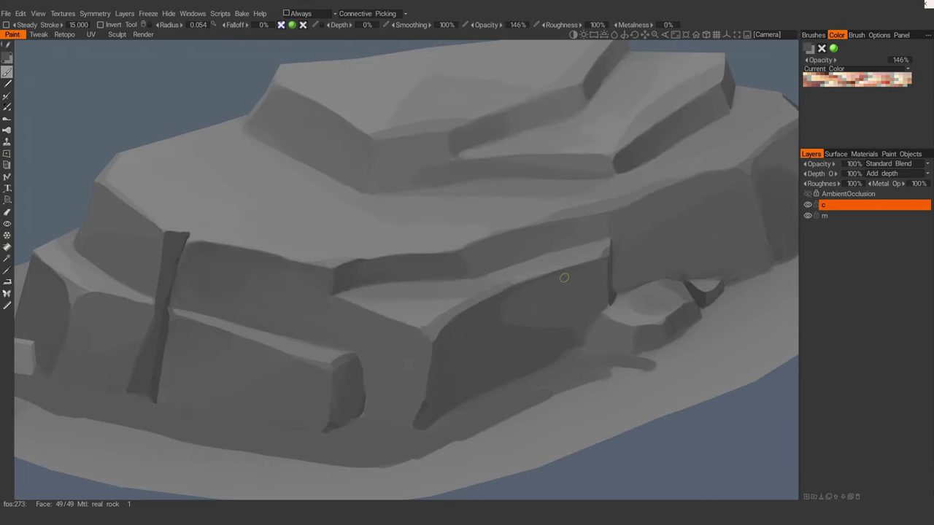
Step: Paint a mid-grey bevel along the right front block's curved top edge using brush radii of 0.054 and 0.033
alt+drag(512, 343, 514, 271)
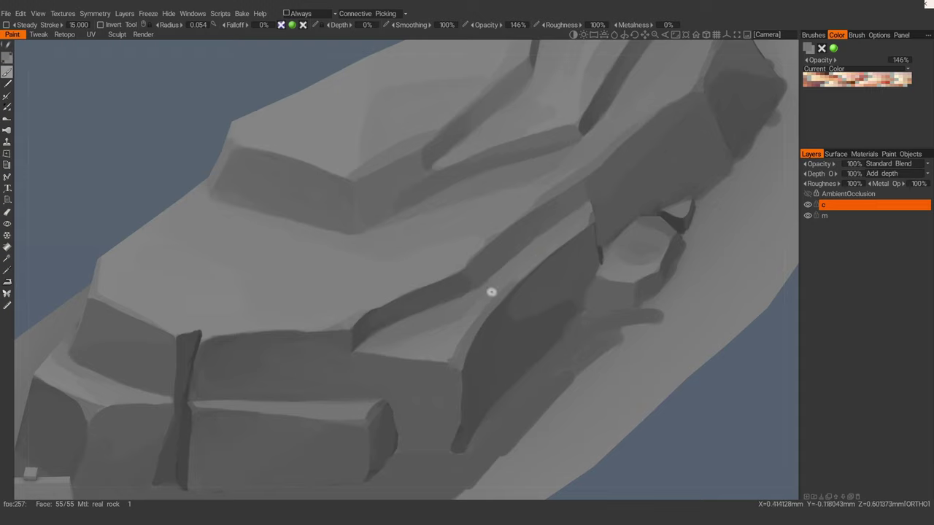
alt+right_drag(491, 292, 507, 281)
mouse_move(522, 257)
mouse_down()
mouse_move(481, 321)
mouse_move(523, 247)
mouse_move(504, 226)
mouse_up()
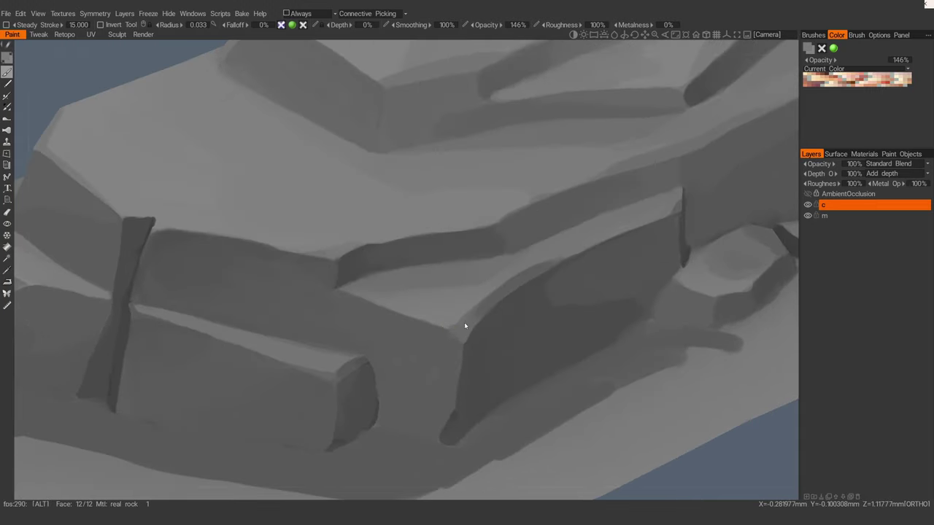
Step: Paint a small light chipped facet on the right front block's upper front corner with a 0.033 brush radius
alt+drag(465, 325, 455, 324)
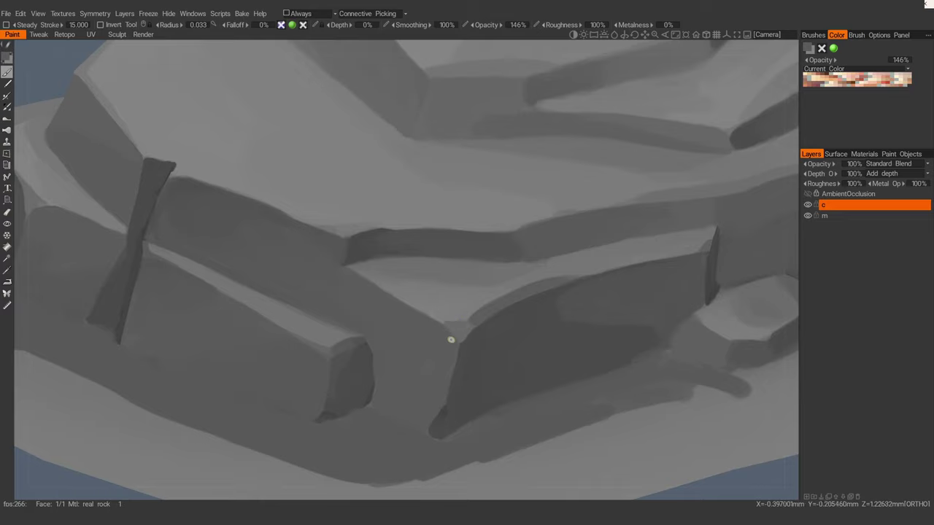
mouse_move(451, 340)
alt+right_down()
mouse_move(396, 279)
mouse_move(450, 329)
alt+right_up()
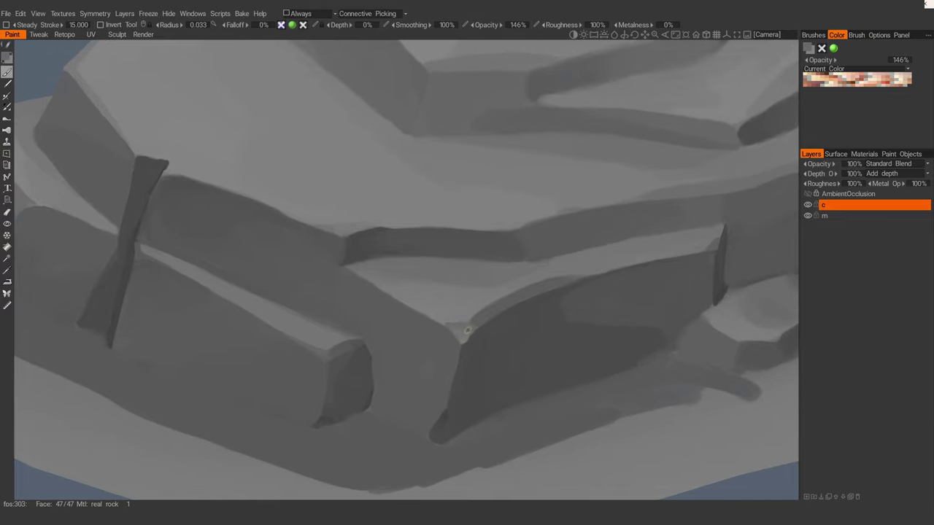
mouse_move(467, 330)
alt+mouse_down()
mouse_move(444, 327)
mouse_move(469, 333)
alt+mouse_up()
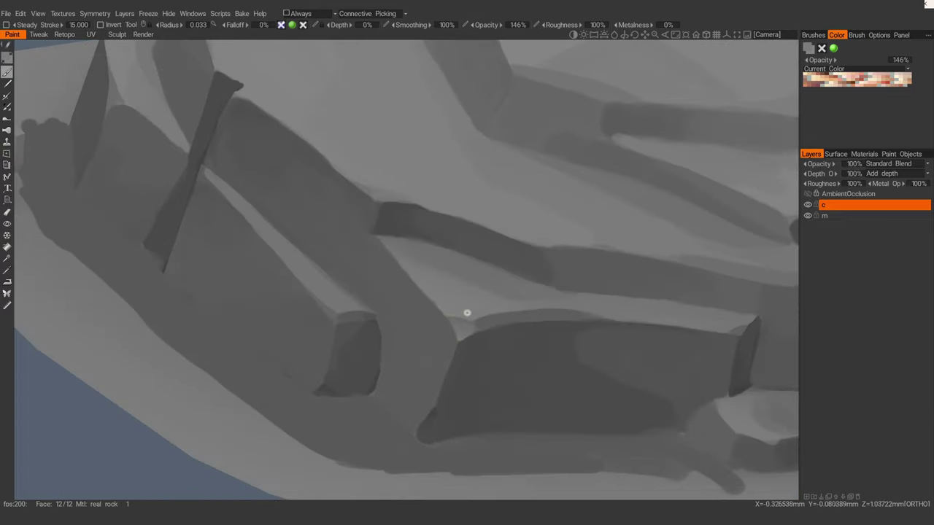
mouse_move(467, 313)
alt+right_down()
mouse_move(455, 307)
mouse_move(460, 321)
mouse_move(455, 289)
mouse_move(468, 328)
alt+right_up()
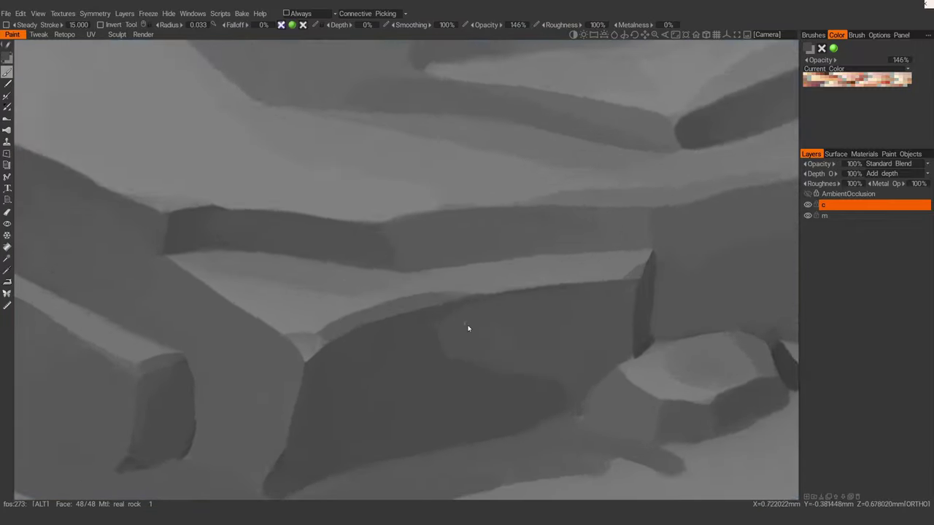
alt+drag(469, 328, 448, 288)
alt+right_drag(579, 254, 456, 277)
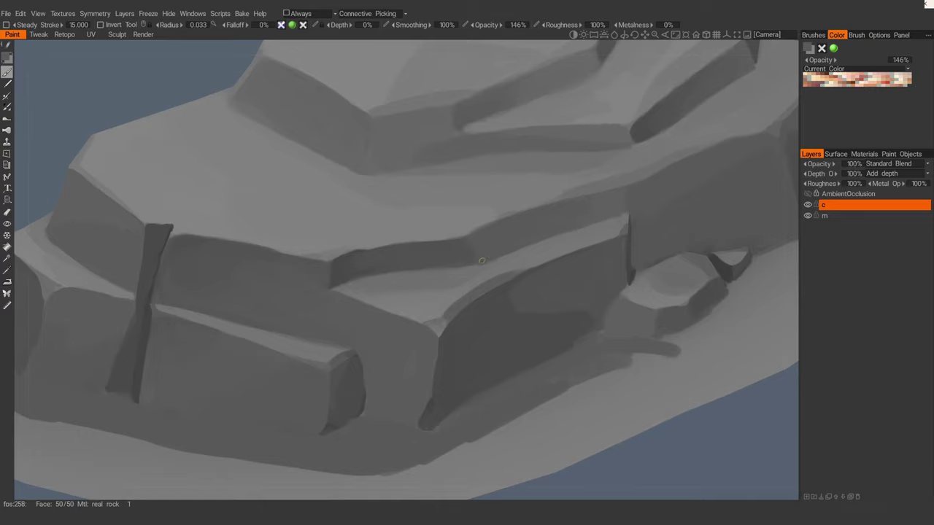
mouse_move(501, 251)
alt+mouse_down()
mouse_move(402, 271)
mouse_move(398, 291)
mouse_move(464, 324)
alt+mouse_up()
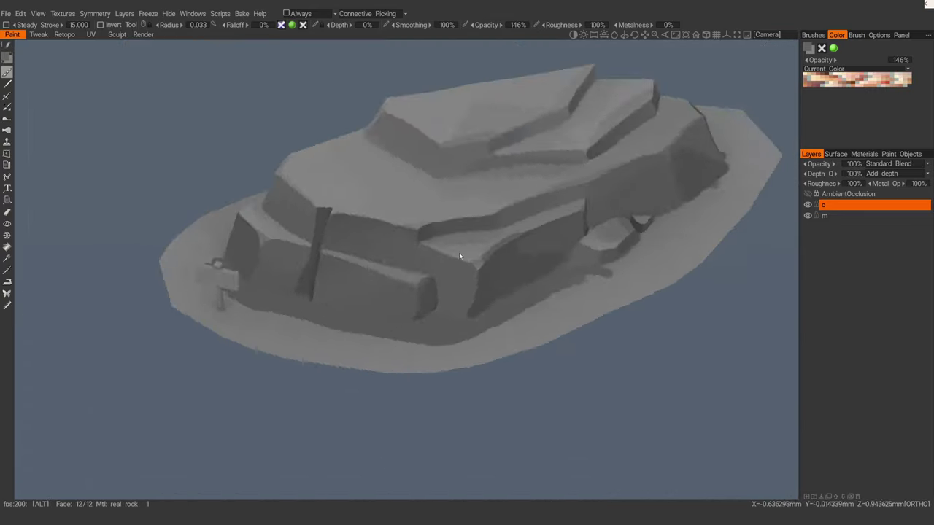
Step: Refine the small boulder's front face where it meets the right front block using brush radii of 0.022, 0.042 and 0.063
alt+drag(459, 252, 488, 321)
alt+right_drag(489, 321, 442, 296)
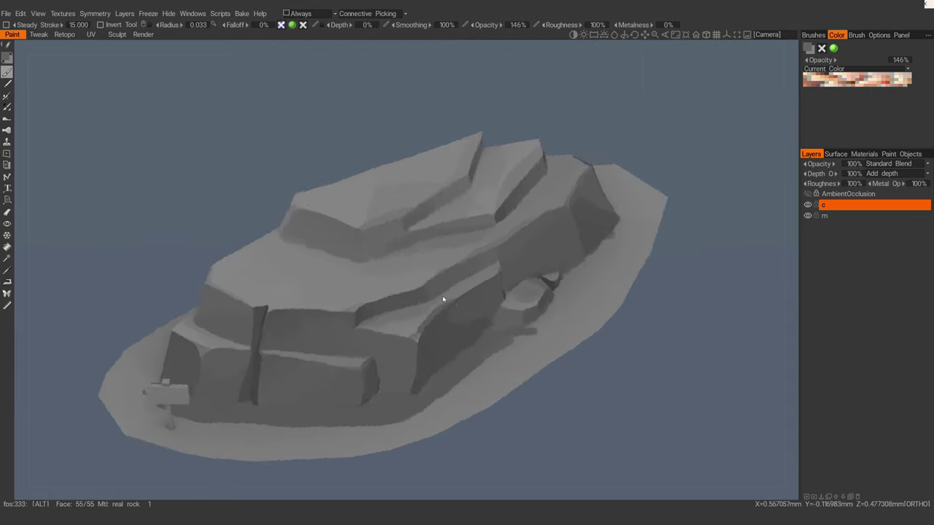
alt+drag(442, 296, 418, 276)
mouse_move(418, 275)
alt+right_down()
mouse_move(465, 359)
mouse_move(414, 301)
mouse_move(468, 267)
alt+right_up()
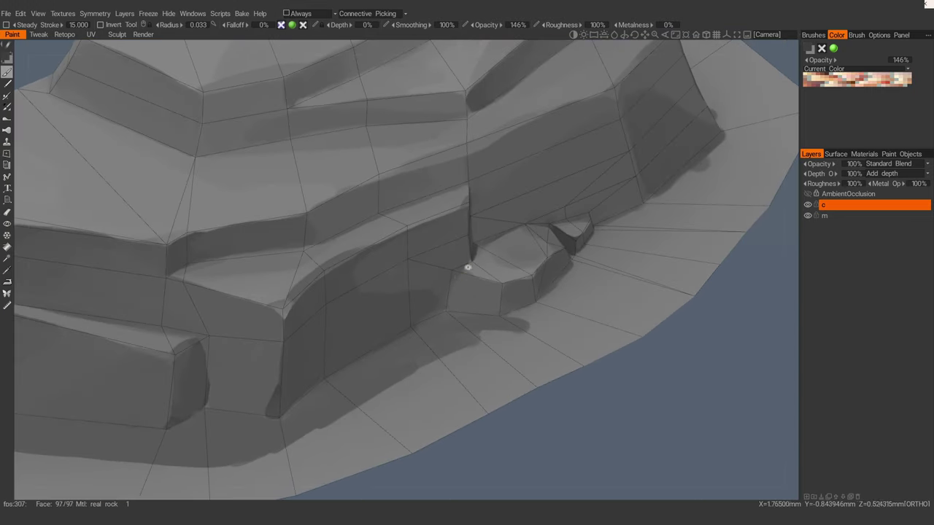
key(w)
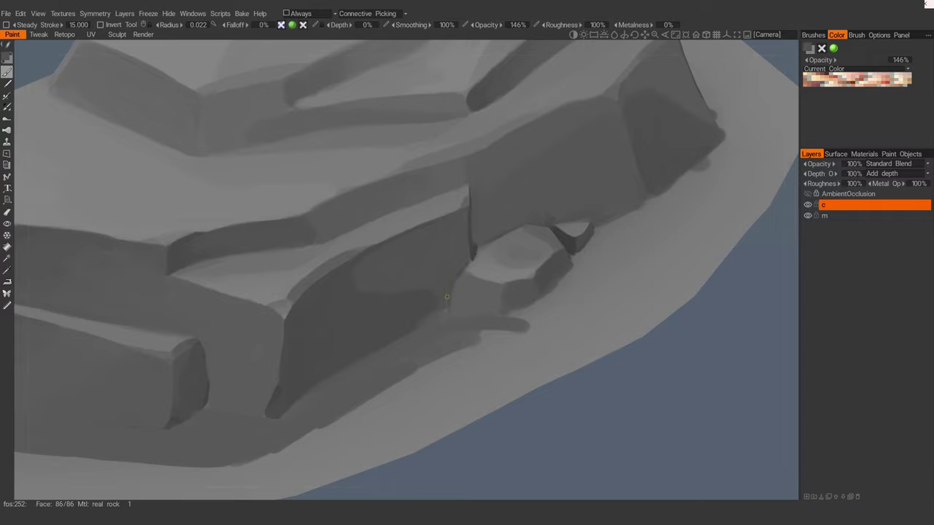
mouse_move(457, 271)
alt+mouse_down()
mouse_move(525, 256)
mouse_move(471, 275)
alt+mouse_up()
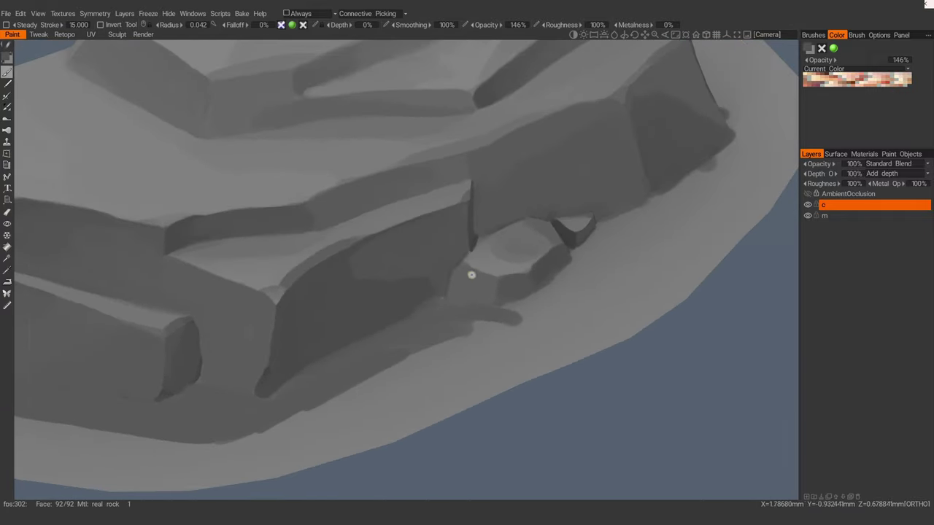
right_drag(463, 268, 475, 269)
key(v)
key(v)
mouse_move(469, 281)
alt+mouse_down()
mouse_move(456, 301)
mouse_move(427, 276)
alt+mouse_up()
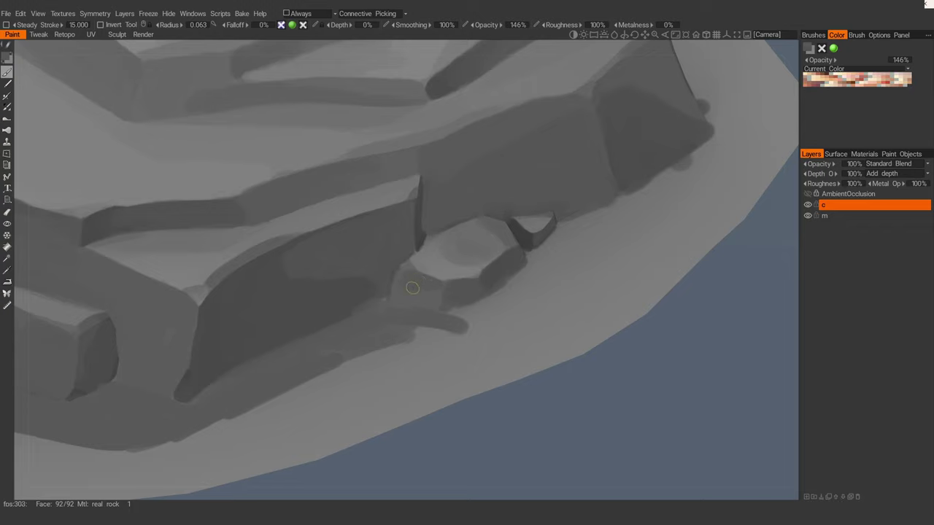
Step: Blend the tonal patch on the right front block's dark side face near the boulder with a 0.088 brush radius
alt+drag(436, 284, 448, 235)
key(v)
key(w)
key(w)
alt+right_drag(421, 306, 390, 267)
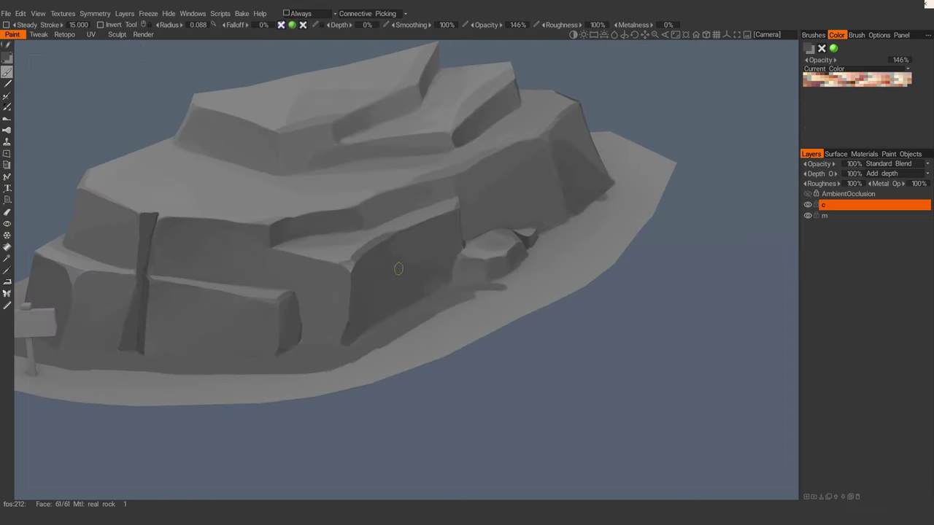
Step: Extend the dark ground shadow around the small boulders and the rock's far end, starting with a 0.088 brush radius
alt+drag(422, 292, 464, 307)
alt+middle_drag(464, 307, 431, 336)
mouse_move(444, 293)
mouse_down()
mouse_move(461, 267)
mouse_move(449, 321)
mouse_up()
key(w)
alt+middle_drag(467, 256, 417, 309)
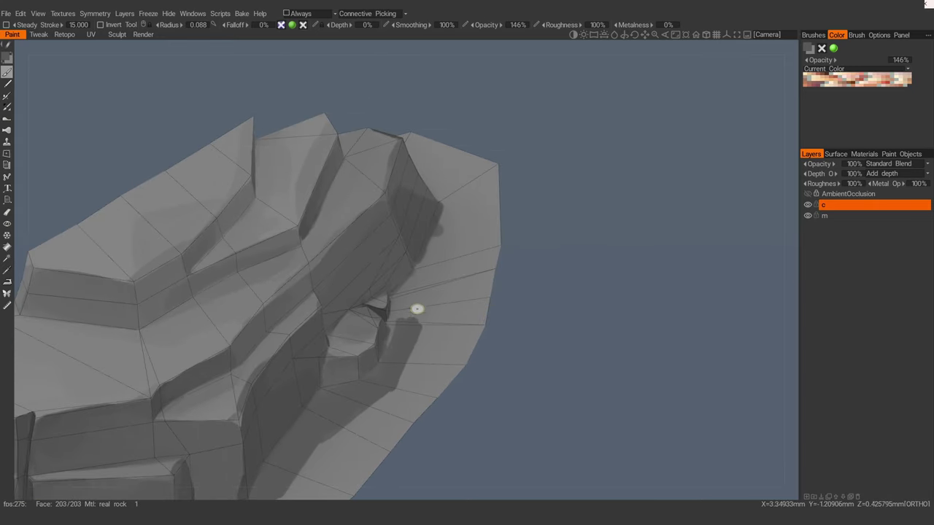
drag(399, 335, 404, 312)
mouse_move(418, 306)
mouse_down()
mouse_move(428, 243)
mouse_move(445, 219)
mouse_move(438, 266)
mouse_up()
mouse_move(437, 266)
alt+mouse_down()
mouse_move(411, 289)
mouse_move(351, 284)
alt+mouse_up()
mouse_move(410, 267)
mouse_down()
mouse_move(421, 246)
mouse_move(423, 279)
mouse_move(381, 291)
mouse_move(419, 287)
mouse_up()
Step: Touch up the upper corner of the far-end block between its two dark faces with a 0.032 brush radius
scroll(419, 287, up, 5)
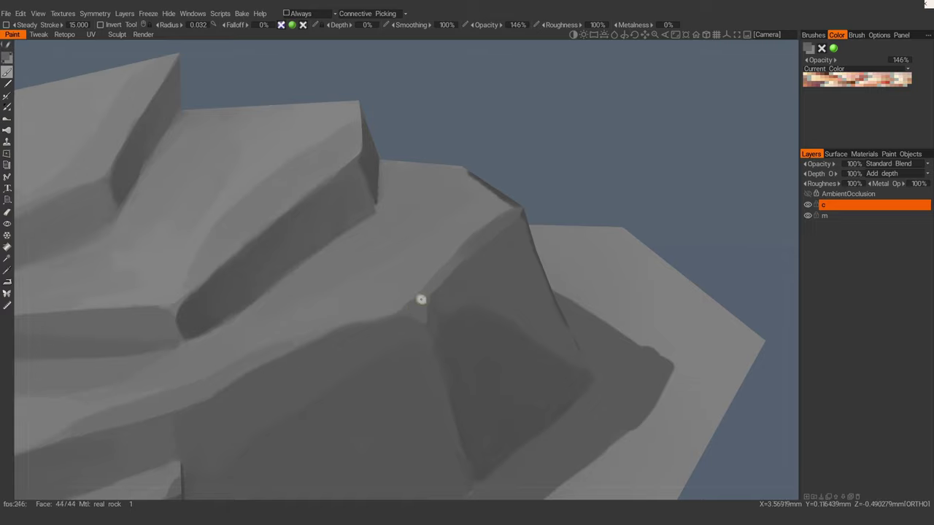
scroll(481, 252, down, 3)
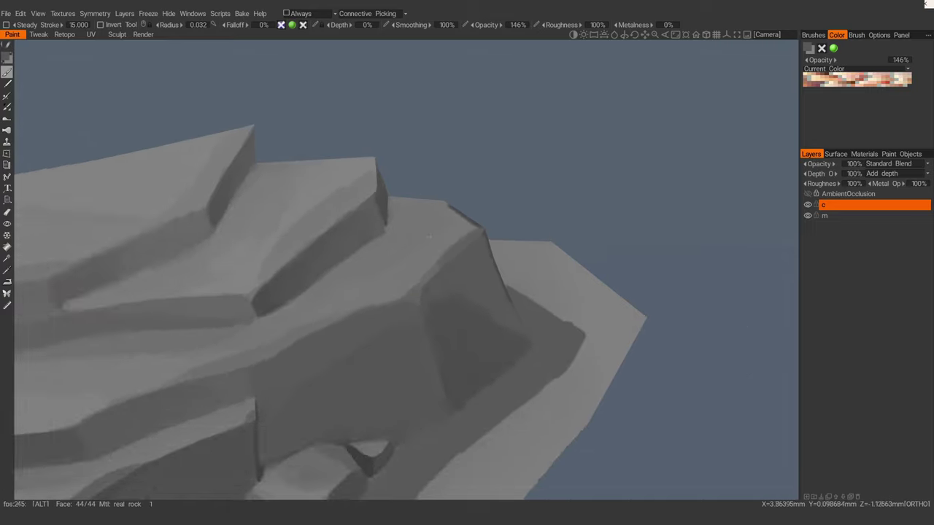
key(w)
Step: Sharpen the rounded lower corner and edges of the middle tier's dark side face with a 0.032 brush radius
alt+drag(478, 219, 407, 225)
alt+middle_drag(311, 344, 545, 285)
alt+drag(544, 284, 511, 240)
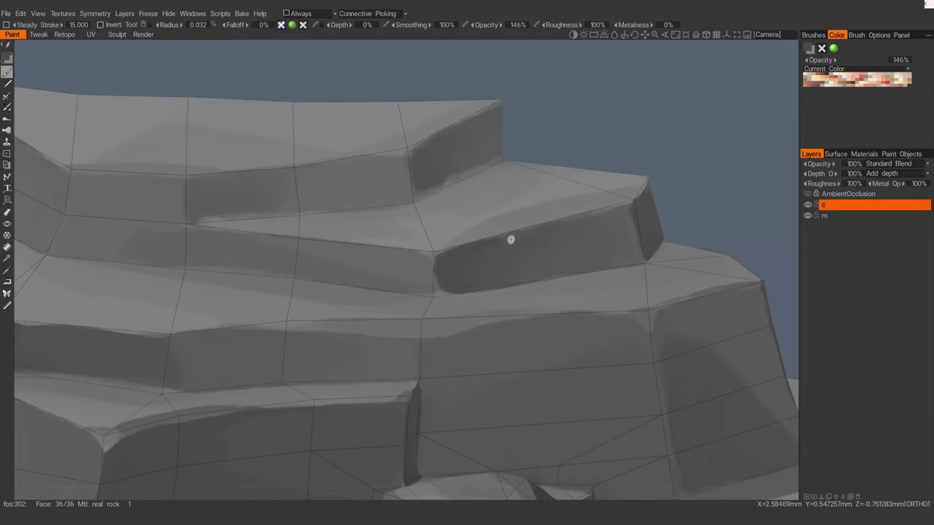
alt+drag(622, 207, 578, 213)
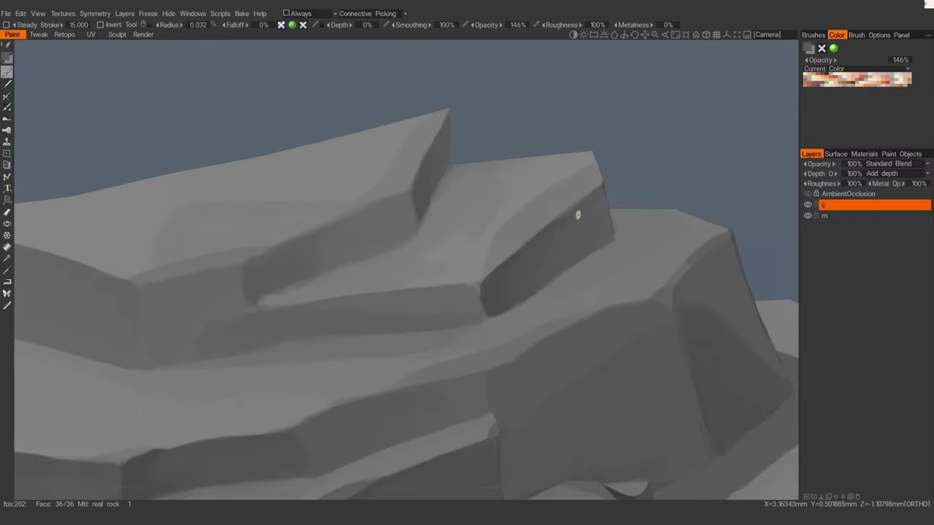
key(v)
drag(478, 296, 486, 312)
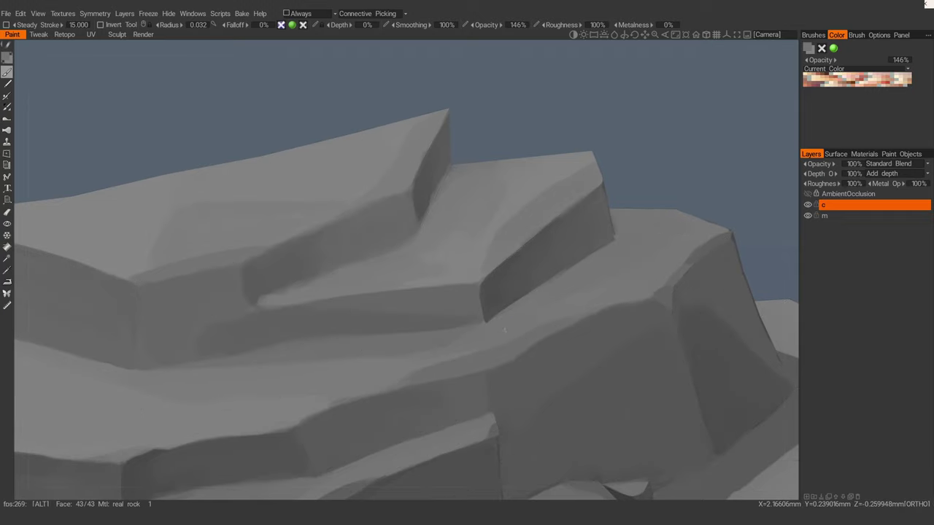
Step: Reshape the top tier's outer corner between its two dark side faces, using brush radii of 0.063 and 0.055
alt+drag(558, 276, 417, 319)
key(v)
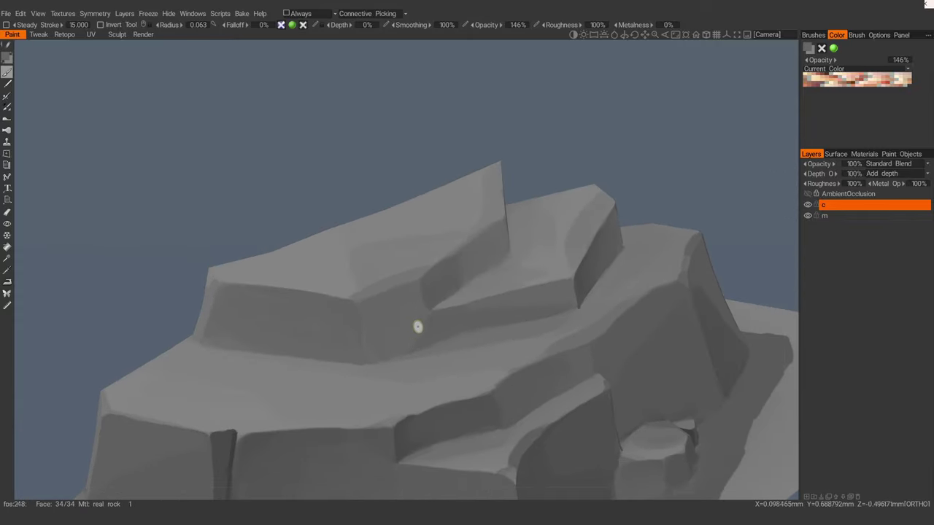
alt+drag(397, 315, 438, 278)
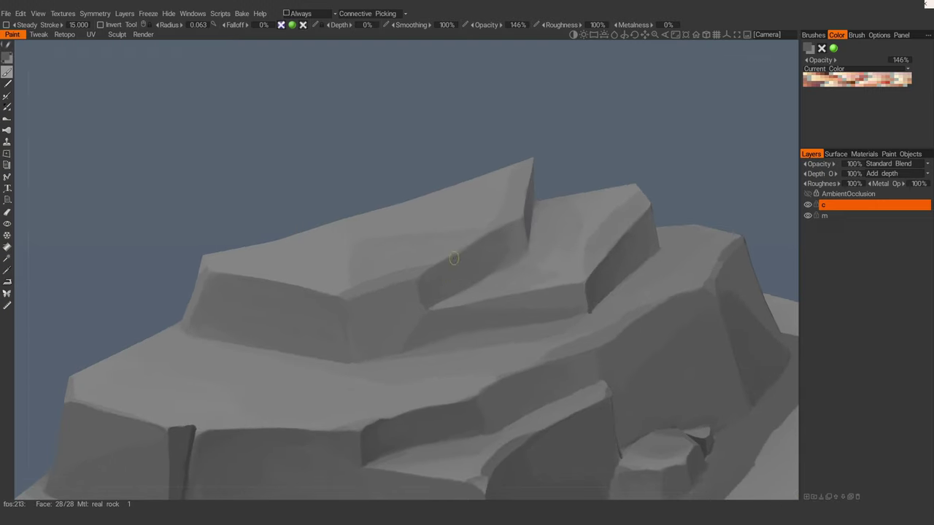
alt+drag(469, 273, 510, 236)
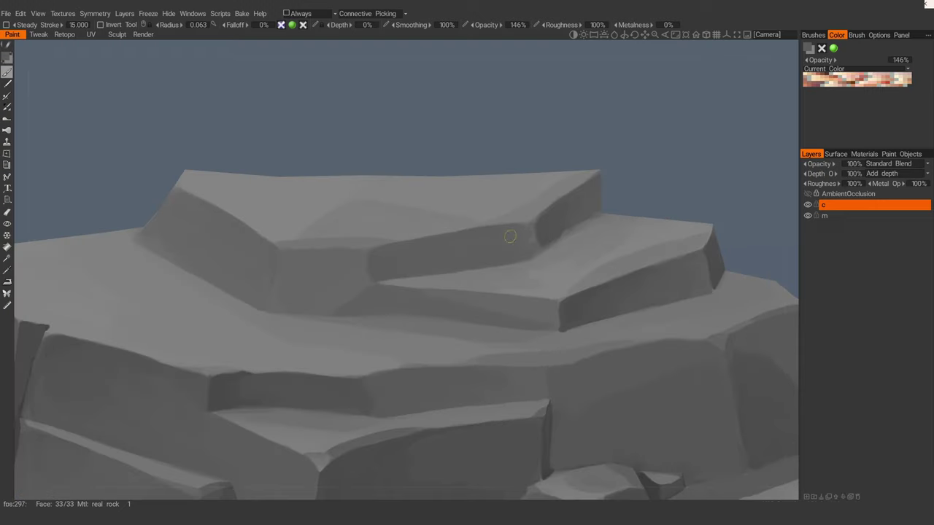
key(v)
mouse_move(569, 215)
right_down()
mouse_move(582, 216)
mouse_move(550, 235)
mouse_move(562, 235)
right_up()
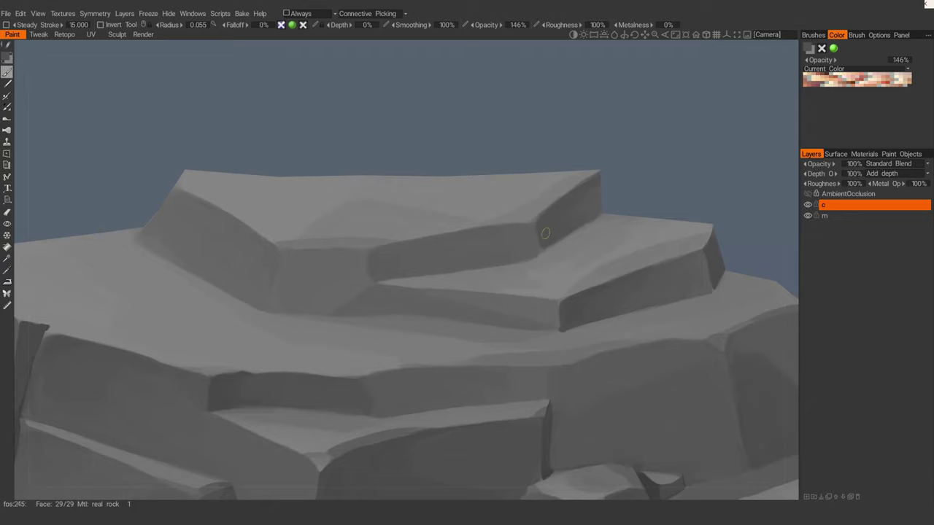
Step: Clean up the top tier's outer corner and lower edge against the wireframe with a 0.033 brush radius
key(w)
alt+drag(544, 236, 498, 280)
right_drag(494, 288, 489, 287)
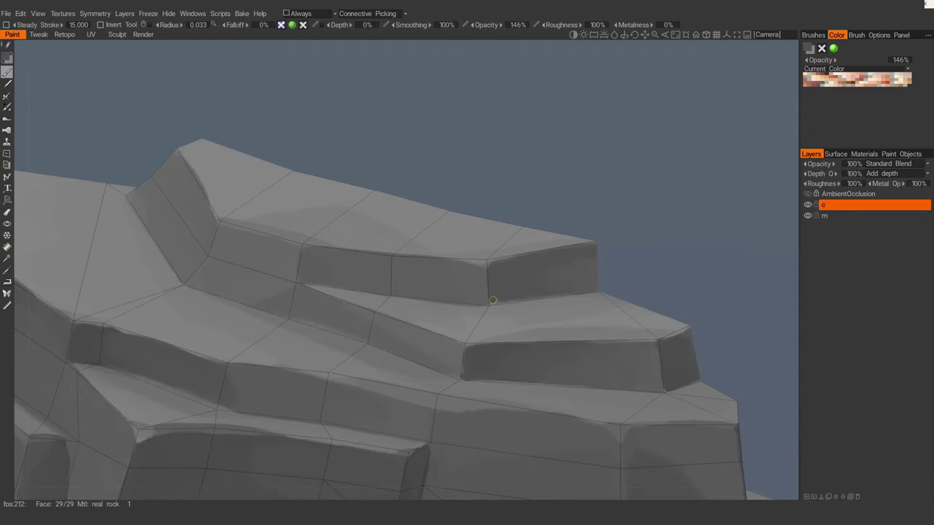
mouse_move(516, 298)
alt+mouse_down()
mouse_move(554, 274)
mouse_move(523, 292)
mouse_move(482, 289)
mouse_move(447, 306)
alt+mouse_up()
key(w)
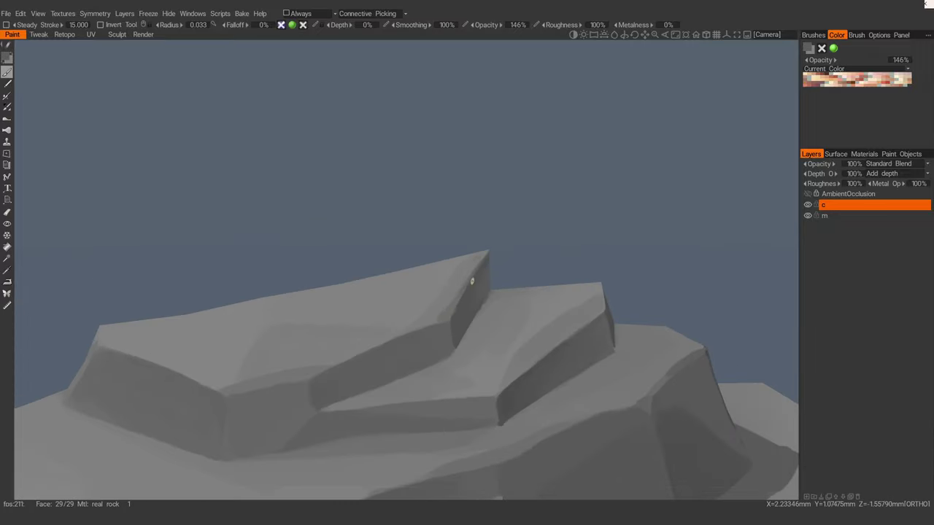
mouse_move(473, 271)
alt+mouse_down()
mouse_move(459, 283)
mouse_move(490, 270)
mouse_move(477, 267)
mouse_move(438, 307)
alt+mouse_up()
Step: Add a new paint layer above layer c and name it d
alt+drag(496, 372, 509, 363)
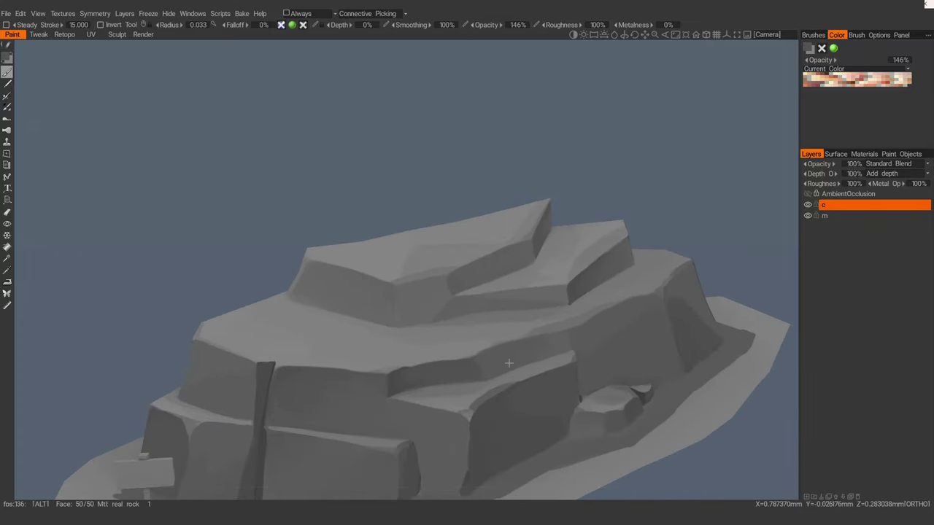
mouse_move(509, 363)
alt+right_down()
mouse_move(415, 350)
mouse_move(470, 348)
alt+right_up()
alt+drag(469, 348, 473, 337)
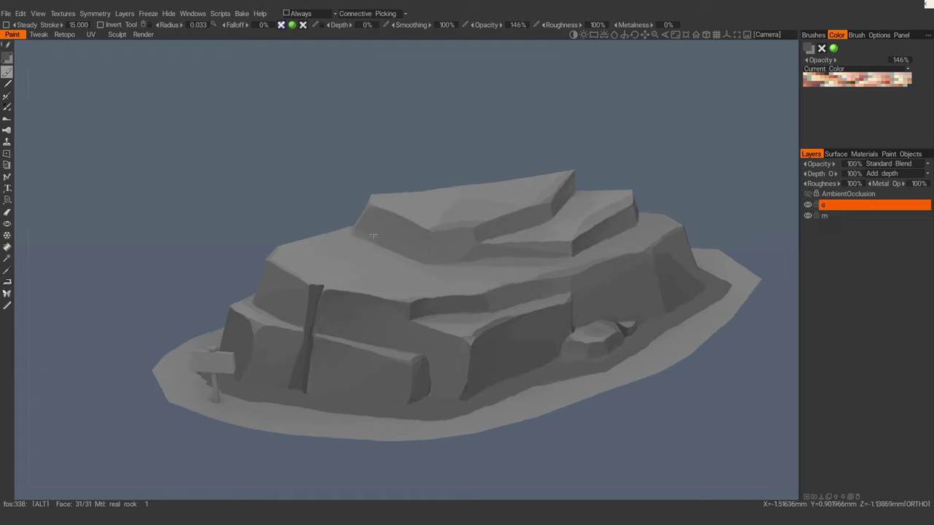
alt+right_drag(473, 337, 430, 337)
alt+right_drag(438, 186, 471, 188)
alt+drag(471, 188, 496, 226)
click(806, 497)
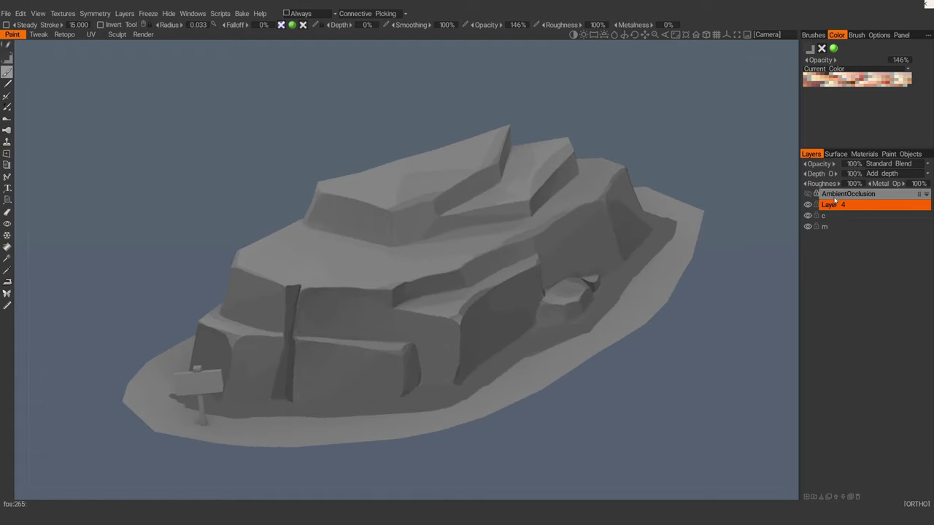
double_click(835, 205)
text(d)
key(Return)
Step: Paint a thin dark contact line along the base of the top tier's front side faces with a 0.022 brush radius
alt+middle_drag(438, 211, 474, 225)
mouse_move(474, 226)
alt+mouse_down()
mouse_move(417, 229)
mouse_move(364, 252)
mouse_move(404, 284)
alt+mouse_up()
key(bracketleft)
key(bracketleft)
key(bracketleft)
key(bracketleft)
key(ctrl+z)
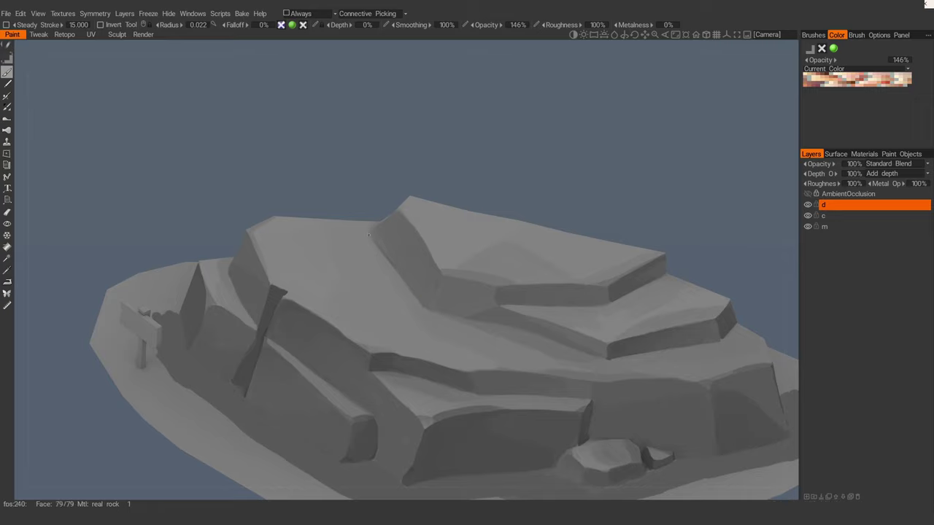
alt+drag(467, 255, 430, 269)
mouse_move(430, 269)
alt+right_down()
mouse_move(407, 270)
mouse_move(434, 271)
alt+right_up()
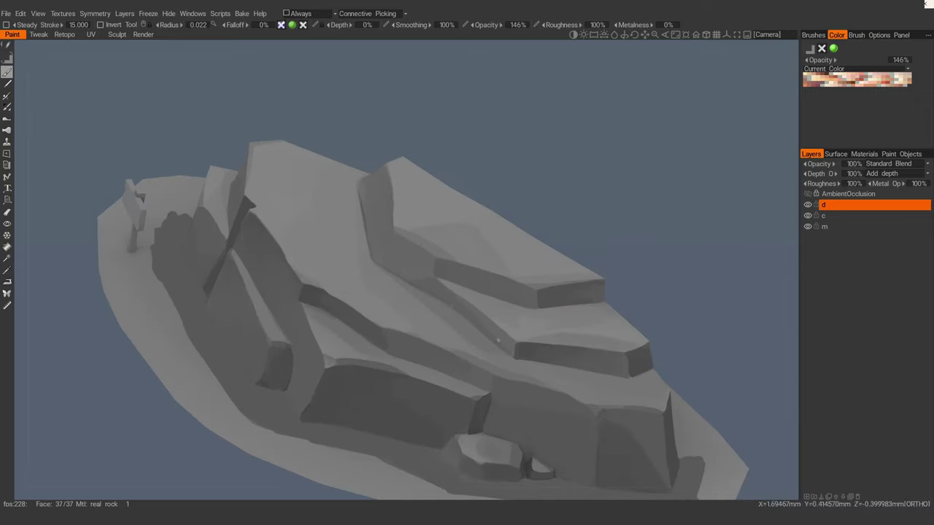
Step: Darken the crease where the top tier's outer corner meets the middle tier with a 0.022 brush radius
alt+drag(499, 346, 535, 256)
alt+right_drag(536, 256, 534, 267)
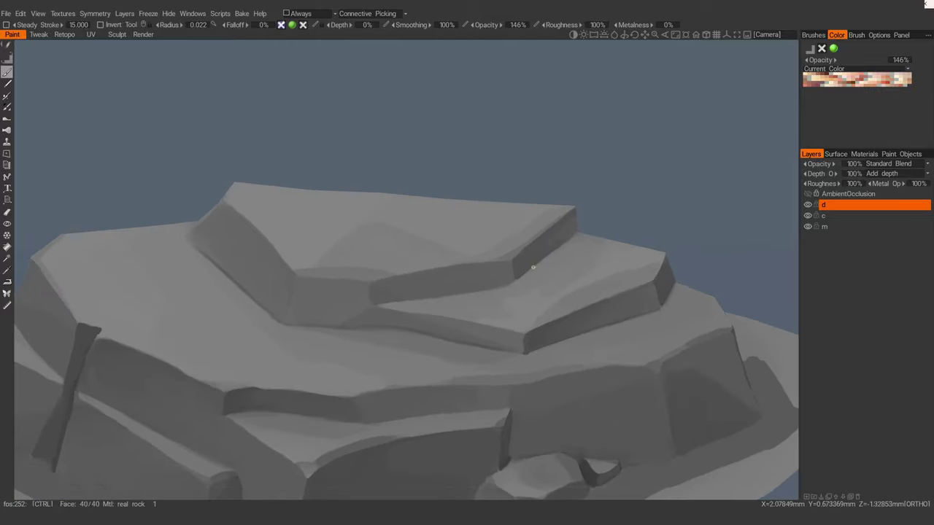
alt+drag(574, 234, 537, 230)
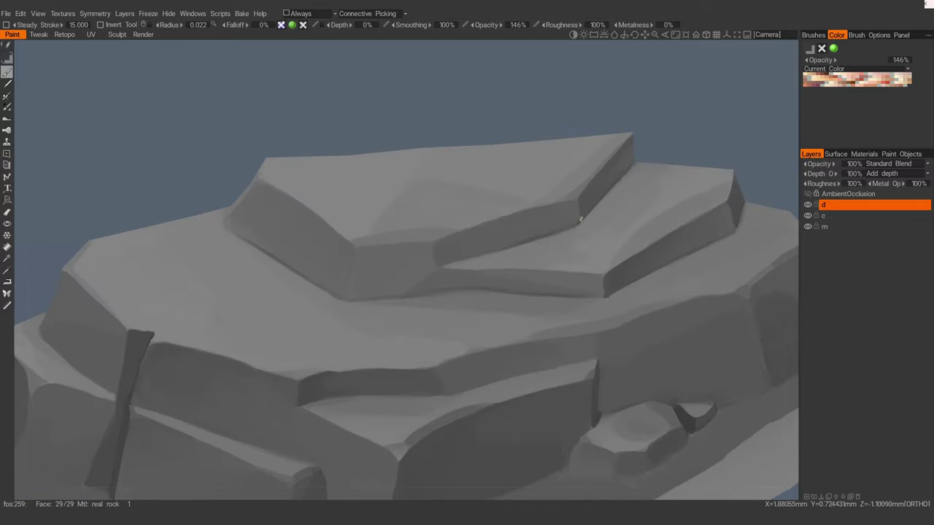
alt+drag(591, 213, 467, 266)
Step: Carry the dark contact line around the base of the top tier's sign-side end, checking against the wireframe
mouse_move(469, 263)
alt+right_down()
mouse_move(355, 215)
mouse_move(387, 263)
alt+right_up()
mouse_move(387, 263)
alt+mouse_down()
mouse_move(411, 325)
mouse_move(319, 307)
alt+mouse_up()
key(w)
drag(319, 307, 335, 317)
drag(334, 317, 345, 321)
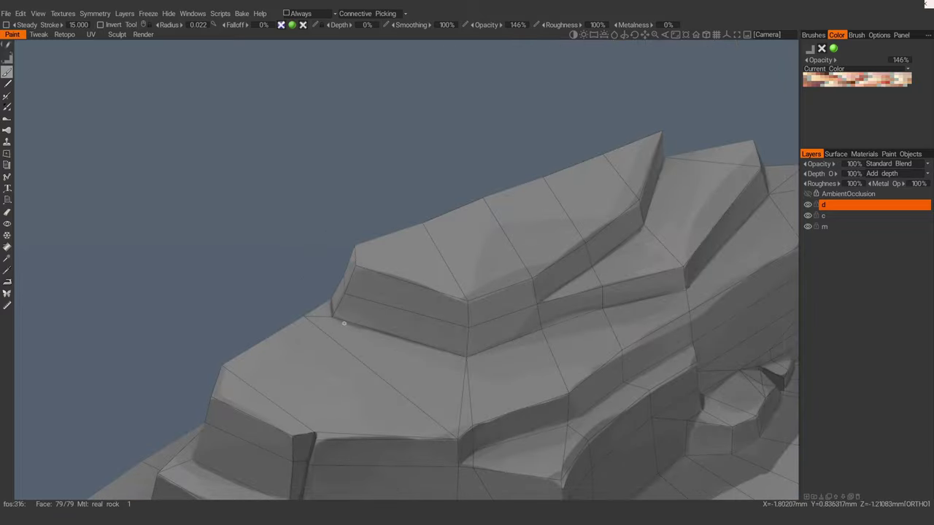
key(w)
mouse_move(345, 321)
alt+right_down()
mouse_move(360, 279)
mouse_move(416, 276)
alt+right_up()
mouse_move(416, 276)
alt+mouse_down()
mouse_move(429, 268)
mouse_move(446, 286)
mouse_move(404, 309)
mouse_move(334, 225)
alt+mouse_up()
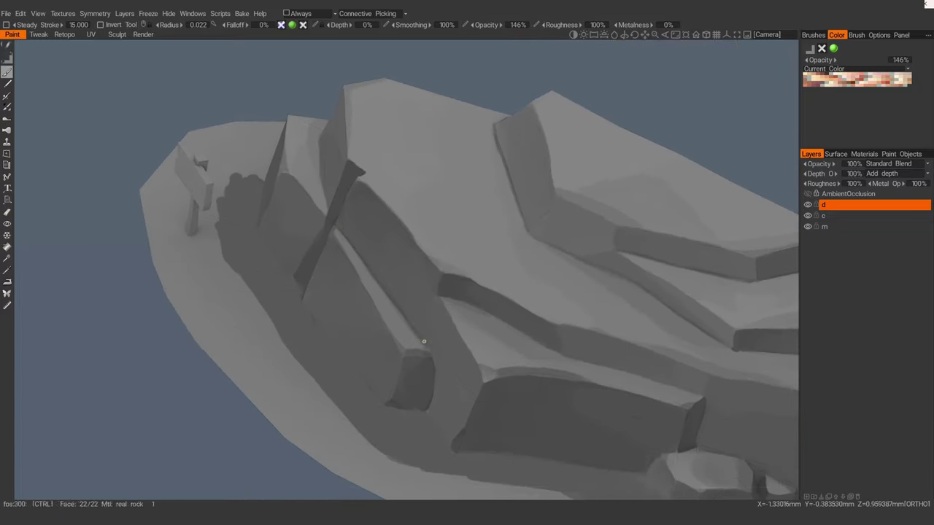
Step: Line the creases above the lower front blocks on both sides of the large vertical crack with a 0.022 brush radius
alt+drag(423, 340, 386, 274)
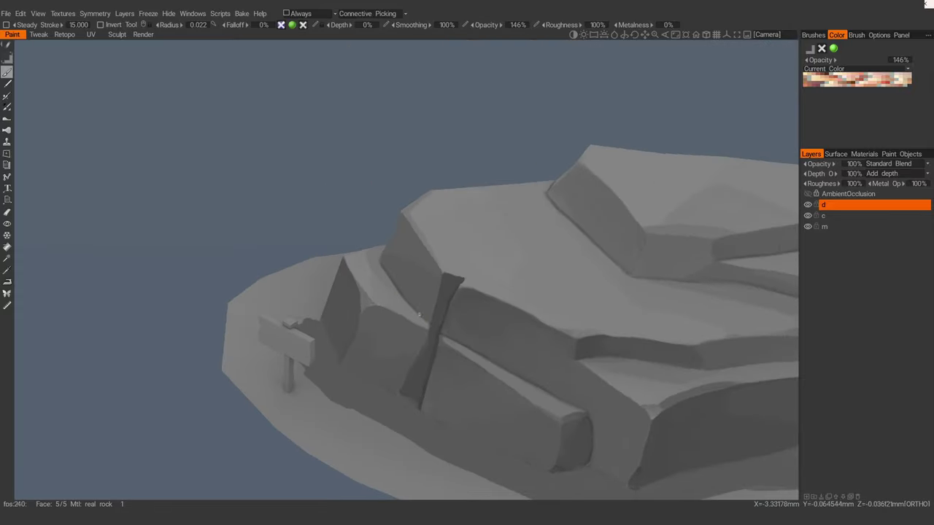
alt+drag(420, 307, 331, 319)
alt+right_drag(331, 319, 422, 349)
alt+drag(423, 350, 407, 285)
alt+right_drag(407, 285, 457, 305)
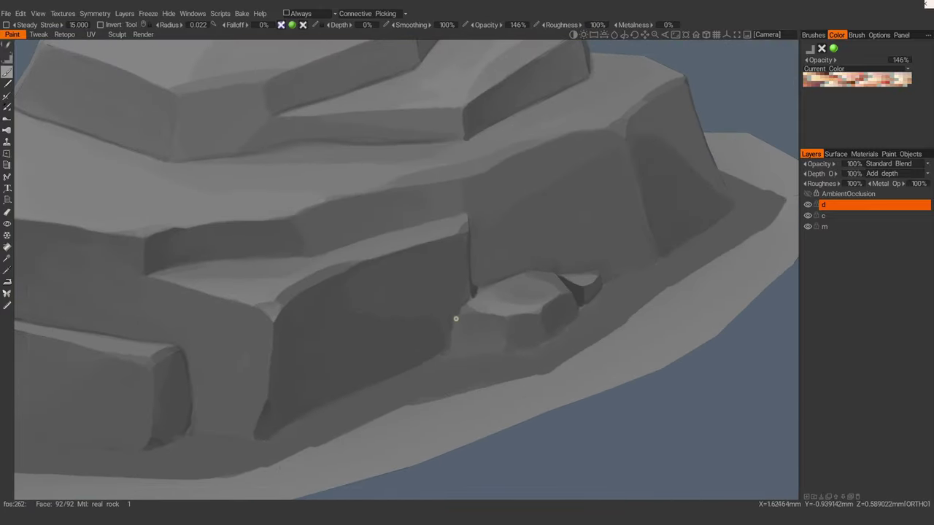
Step: Paint thin dark contact lines around the small boulders and the adjoining block edge with a 0.017 brush radius
key(bracketleft)
alt+drag(450, 351, 516, 296)
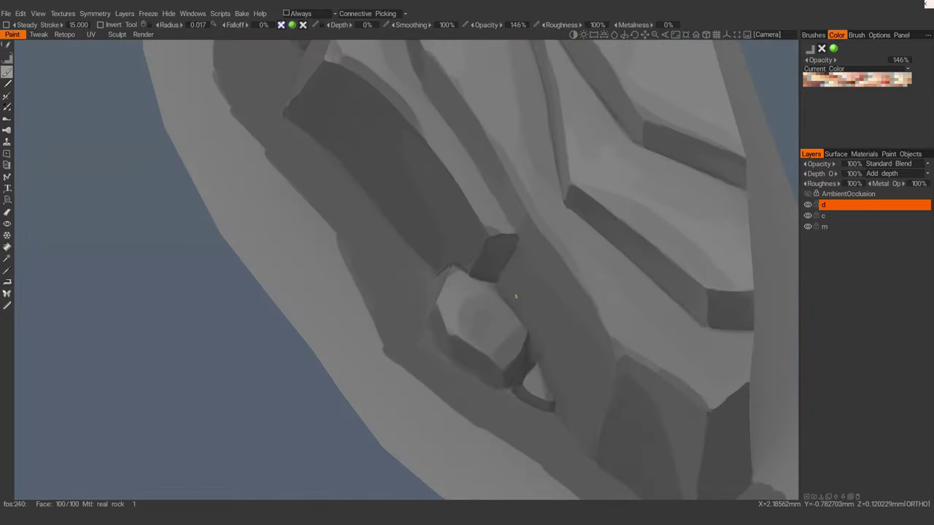
alt+drag(528, 341, 494, 309)
alt+drag(528, 347, 480, 335)
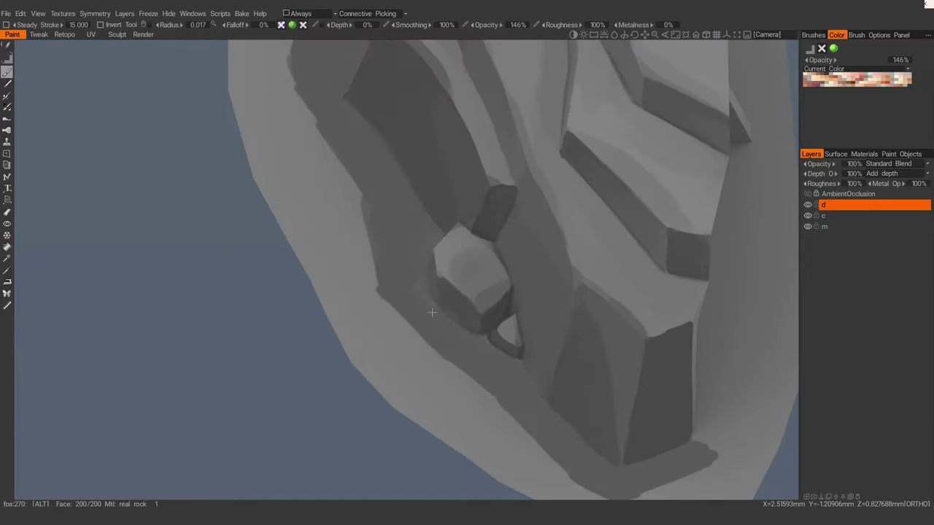
alt+drag(432, 313, 391, 276)
alt+right_drag(374, 249, 329, 292)
mouse_move(329, 292)
alt+mouse_down()
mouse_move(445, 307)
mouse_move(440, 288)
mouse_move(459, 305)
mouse_move(421, 292)
mouse_move(432, 281)
alt+mouse_up()
Step: Paint a thin crack across the flat ledge from the top tier's front corner with a 0.016 brush radius
key(w)
mouse_move(432, 281)
alt+mouse_down()
mouse_move(458, 282)
mouse_move(438, 275)
mouse_move(423, 296)
mouse_move(444, 228)
mouse_move(421, 298)
mouse_move(408, 295)
alt+mouse_up()
key(ctrl+z)
scroll(402, 338, down, 2)
mouse_move(475, 252)
mouse_down()
mouse_move(461, 297)
mouse_move(467, 239)
mouse_move(465, 275)
mouse_up()
key(v)
alt+drag(467, 256, 457, 295)
key(ctrl+z)
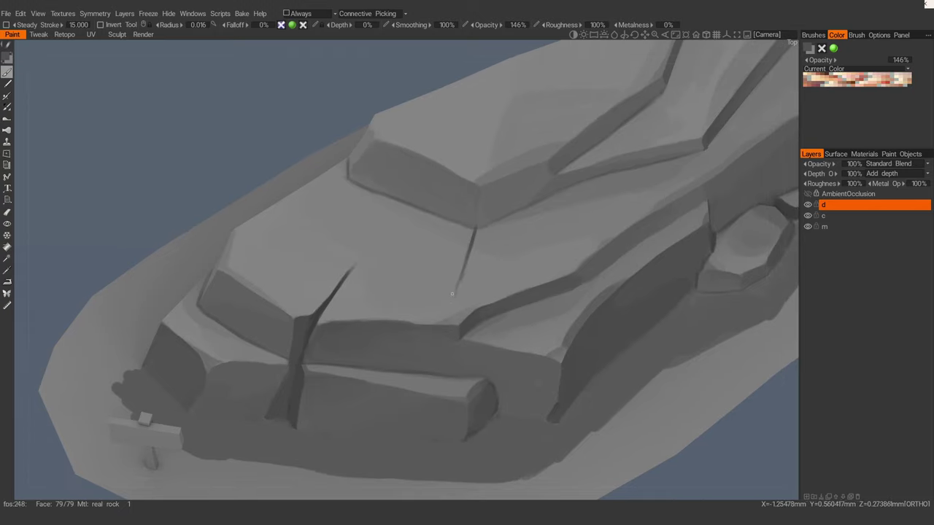
Step: Continue the ledge crack down the front face to the lower block and add short side branches
scroll(461, 278, up, 3)
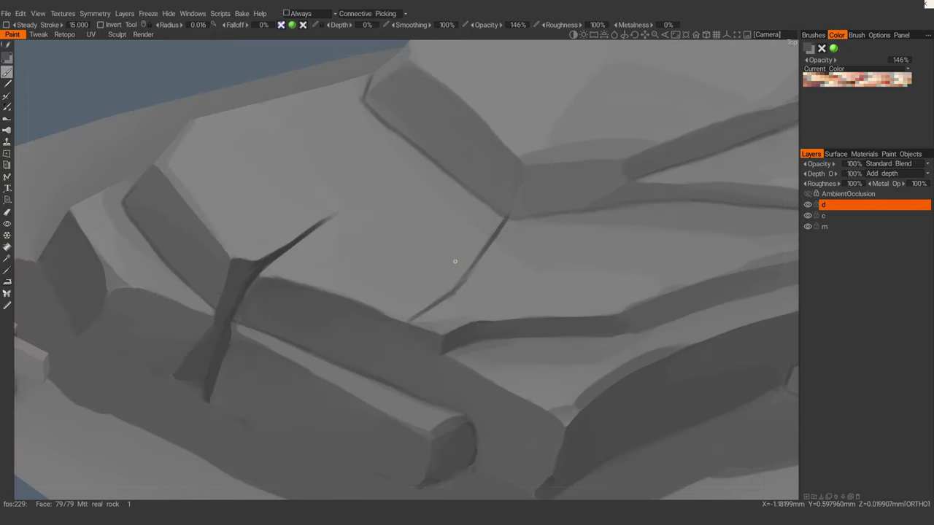
drag(486, 253, 495, 278)
scroll(481, 291, down, 2)
scroll(469, 291, up, 2)
mouse_move(475, 328)
alt+mouse_down()
mouse_move(511, 310)
mouse_move(444, 287)
mouse_move(451, 284)
alt+mouse_up()
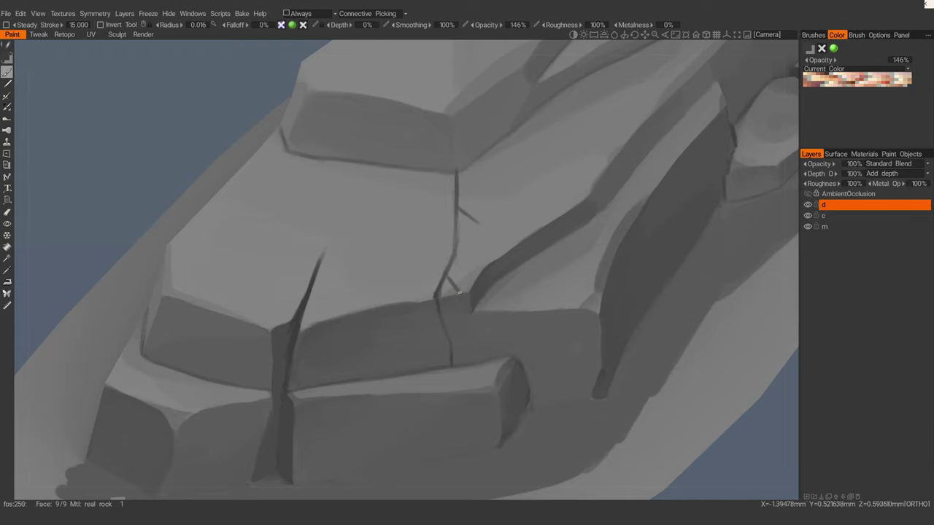
alt+drag(452, 306, 445, 301)
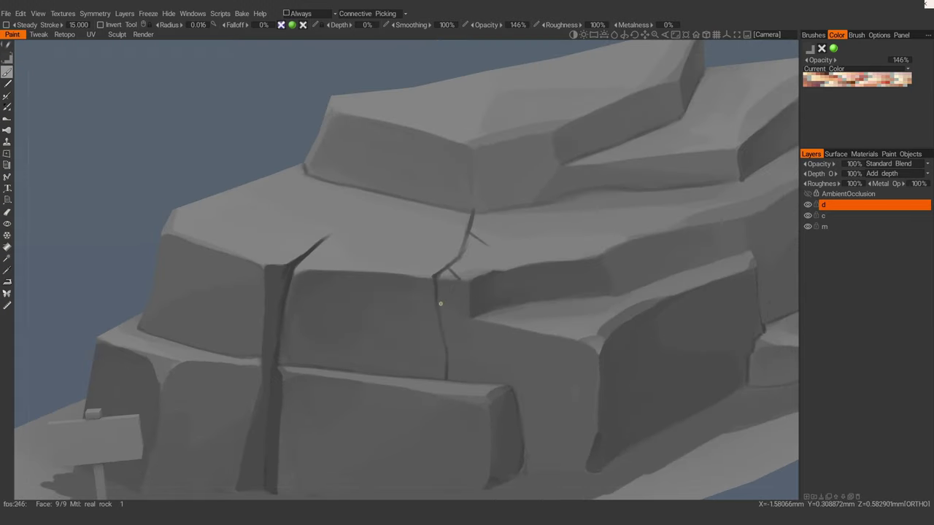
Step: Paint a small chipped corner where the crack crosses the front edge and darken the adjacent recessed step's base
scroll(454, 272, down, 6)
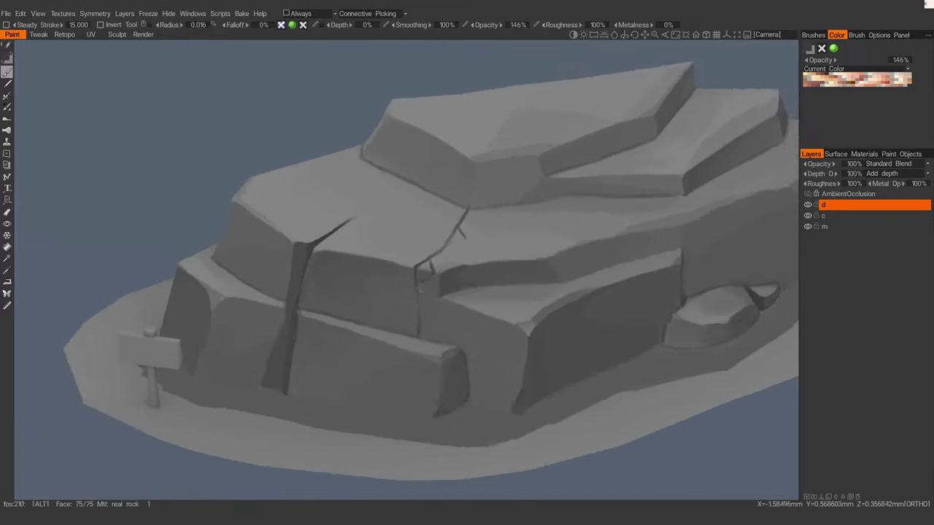
alt+drag(445, 255, 355, 205)
scroll(356, 205, up, 6)
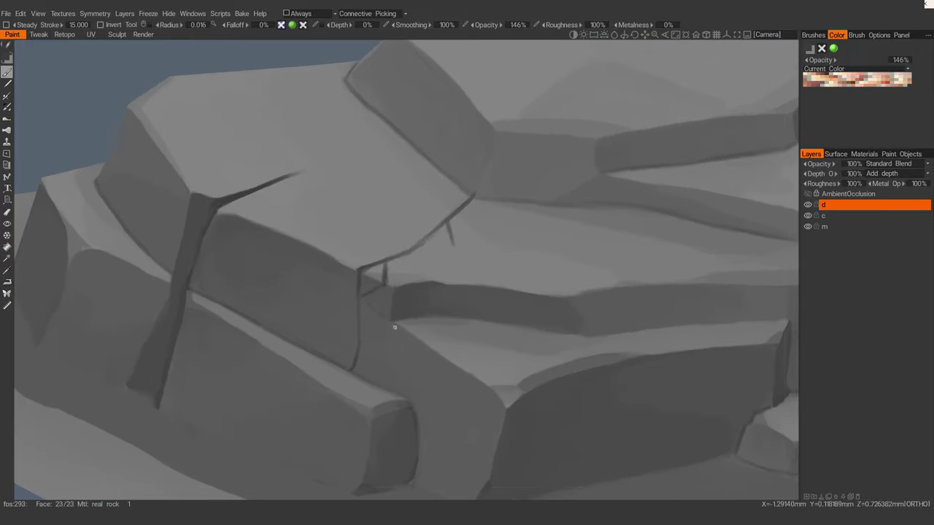
alt+drag(393, 322, 423, 314)
alt+drag(234, 340, 481, 257)
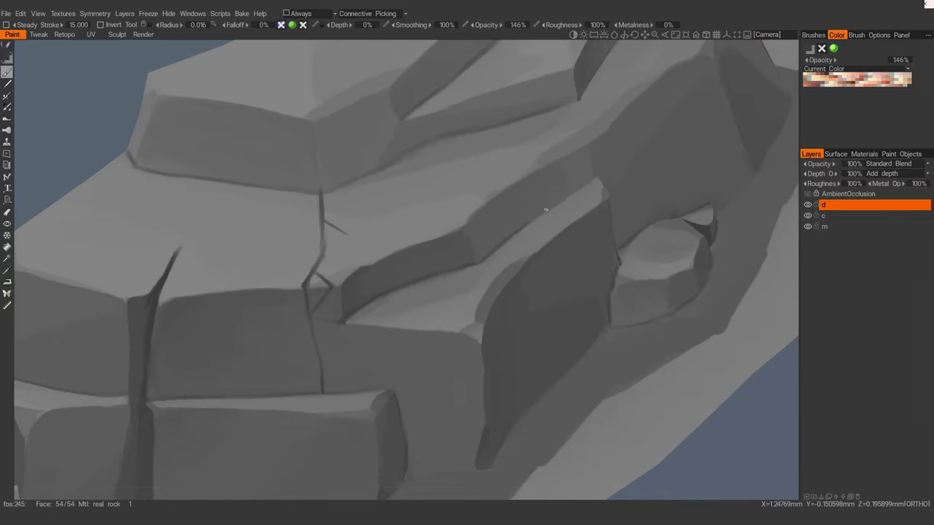
Step: Paint a forked crack from the middle tier's lower corner down to the boulder, plus a small notch on the far-end block
alt+drag(559, 203, 431, 270)
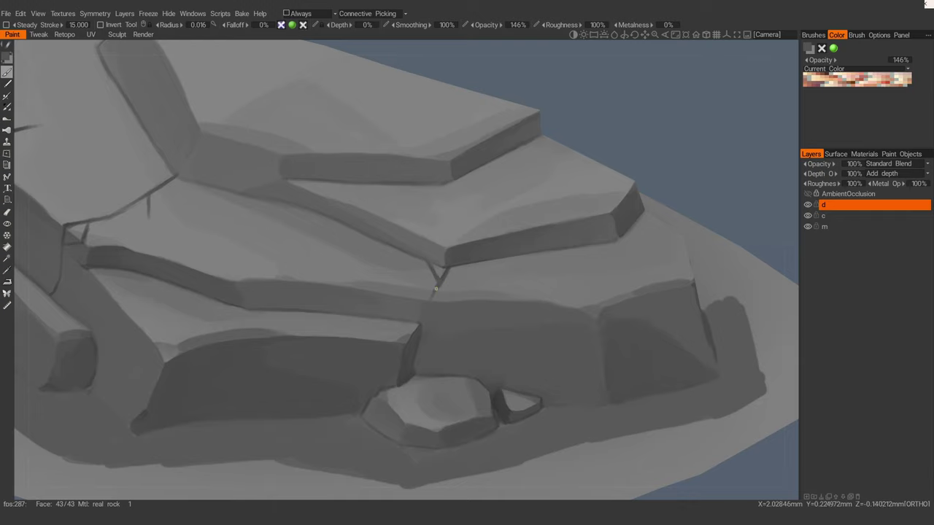
key(v)
alt+drag(407, 323, 418, 333)
mouse_move(436, 283)
mouse_down()
mouse_move(422, 328)
mouse_move(343, 310)
mouse_up()
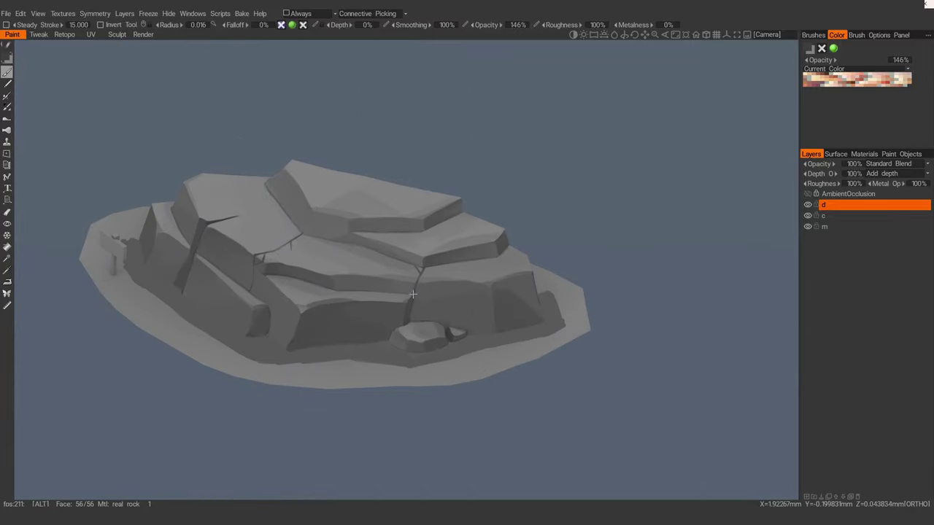
ctrl+alt+drag(408, 312, 543, 314)
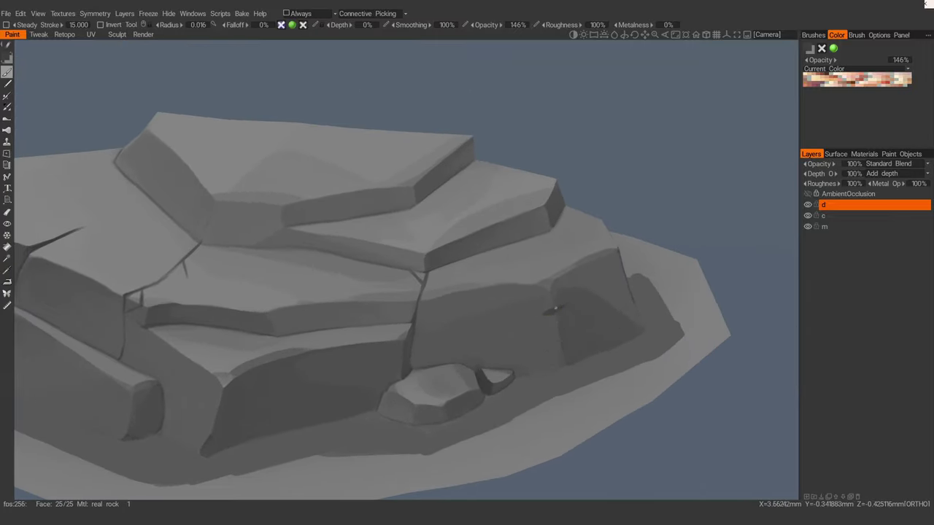
scroll(432, 292, down, 4)
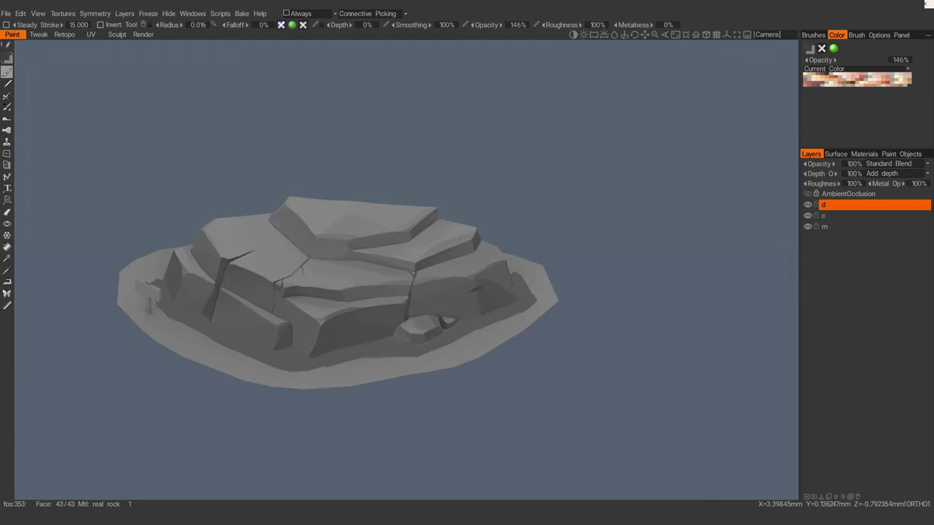
Step: Paint a crack across the top tier's upper surface and down its side face, ending in a small fork
scroll(471, 318, up, 4)
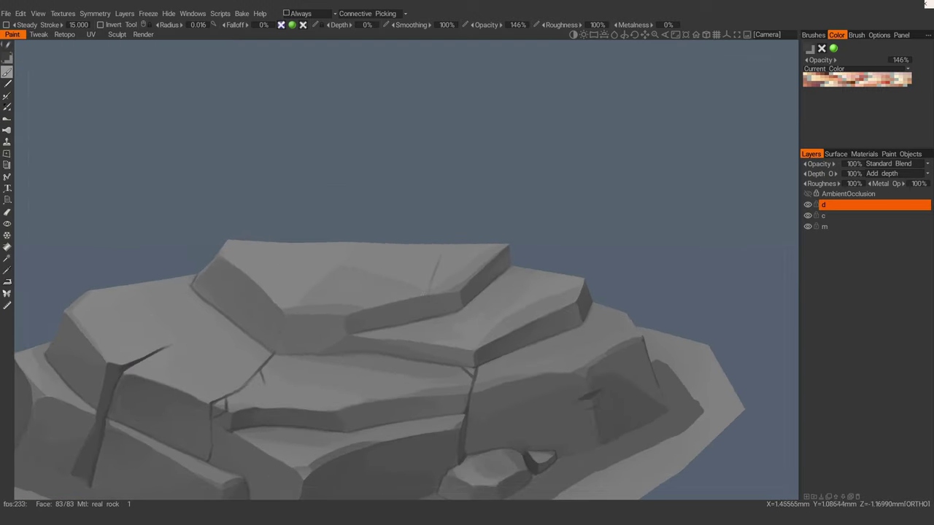
key(ctrl+z)
drag(440, 257, 424, 295)
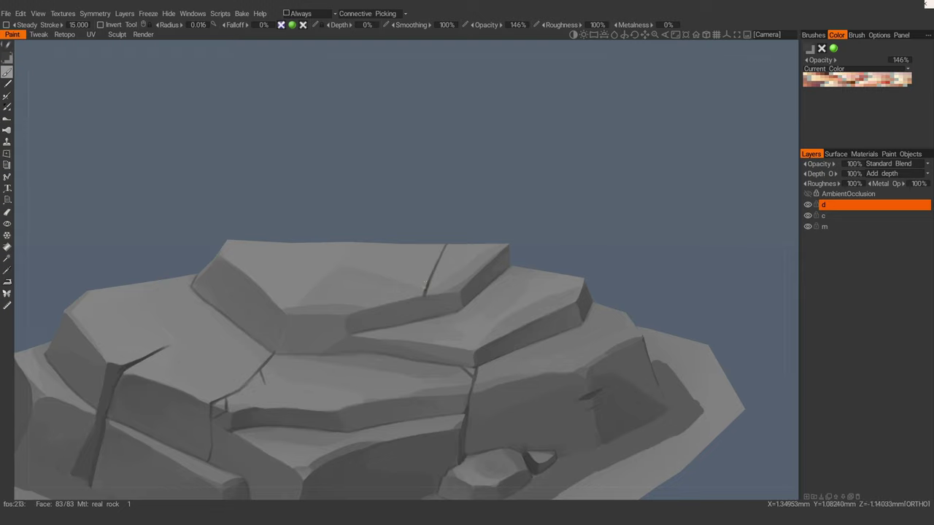
scroll(431, 279, up, 1)
alt+right_drag(448, 270, 455, 287)
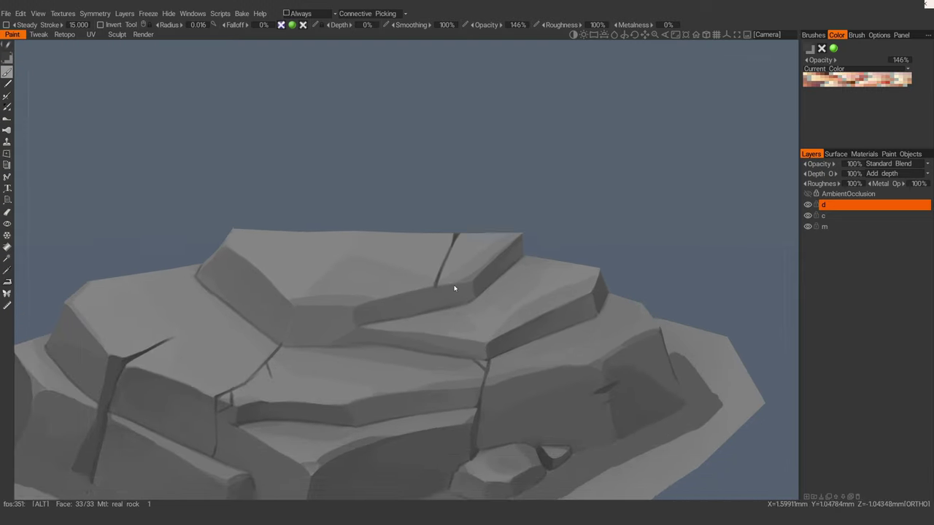
alt+middle_drag(455, 287, 459, 278)
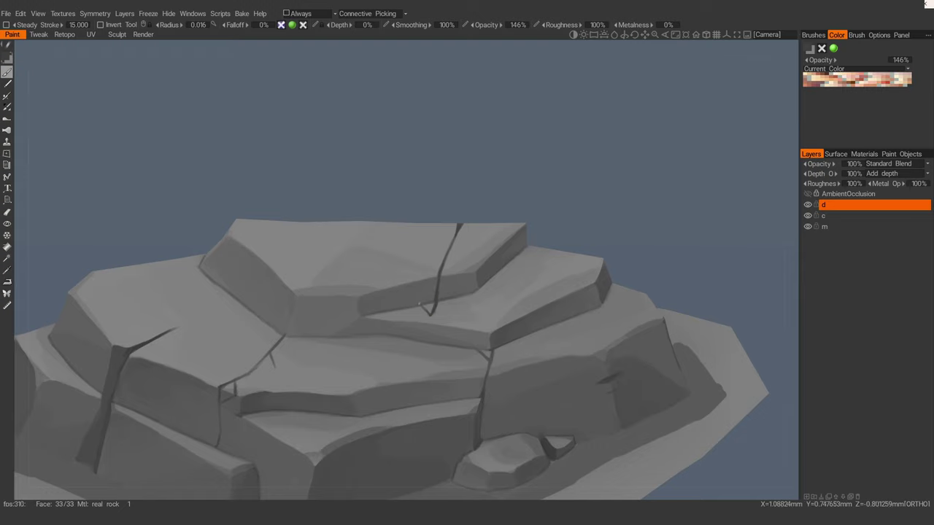
alt+middle_drag(440, 291, 441, 264)
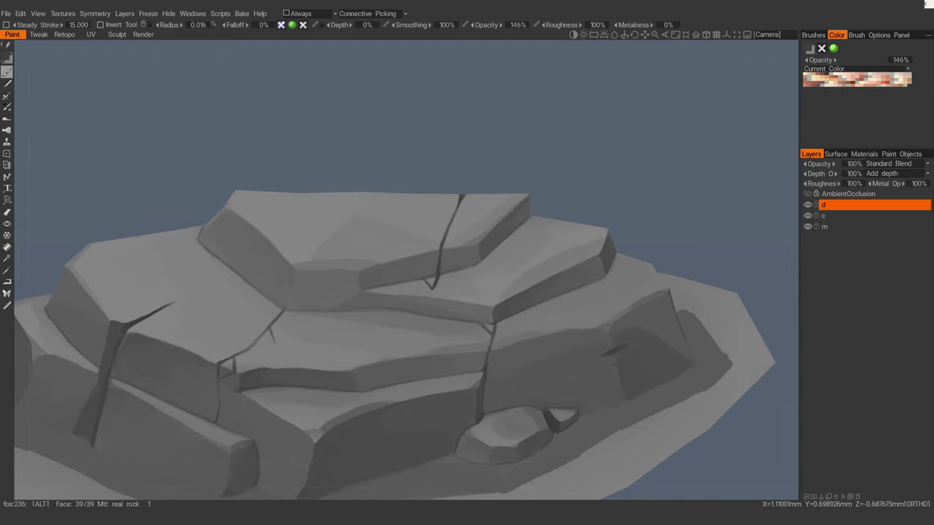
Step: Extend the top tier's crack down across the front face of the ledge directly beneath it
alt+drag(440, 265, 458, 269)
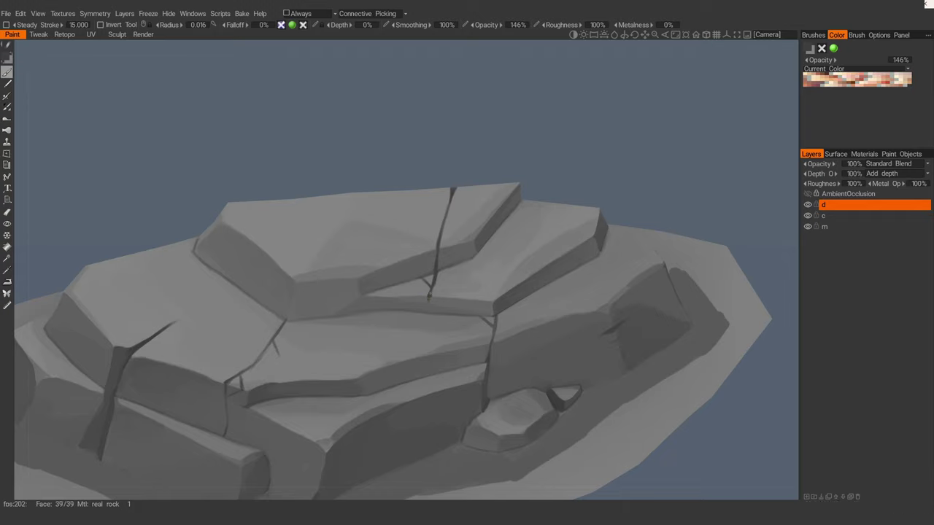
alt+right_drag(427, 312, 397, 351)
alt+drag(398, 350, 445, 328)
alt+right_drag(446, 328, 492, 308)
alt+drag(492, 309, 465, 304)
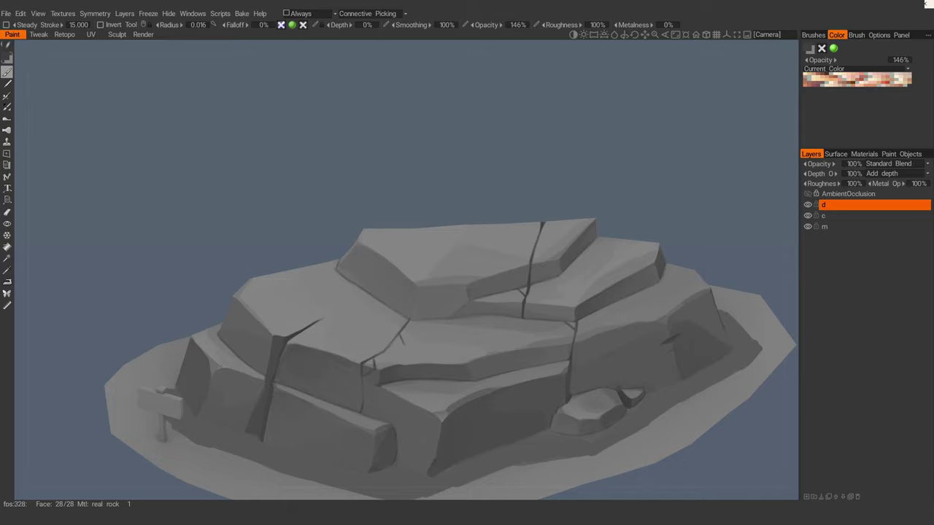
Step: Paint outlines of small chipped stones along the base of the top tier's near end, one touching it and one separate
alt+right_drag(465, 279, 453, 294)
alt+drag(453, 294, 483, 300)
alt+middle_drag(483, 300, 536, 312)
alt+right_drag(536, 312, 549, 303)
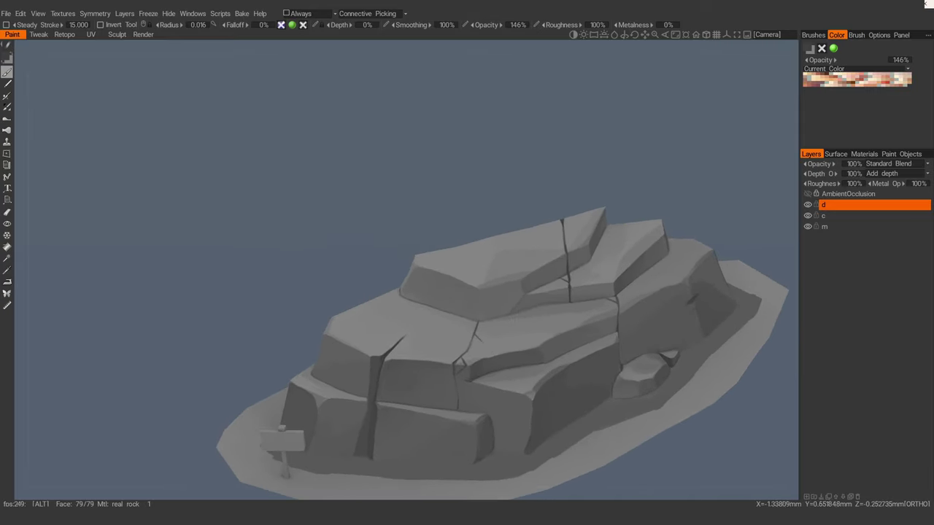
alt+drag(549, 303, 518, 298)
alt+right_drag(518, 298, 544, 283)
alt+drag(544, 284, 541, 293)
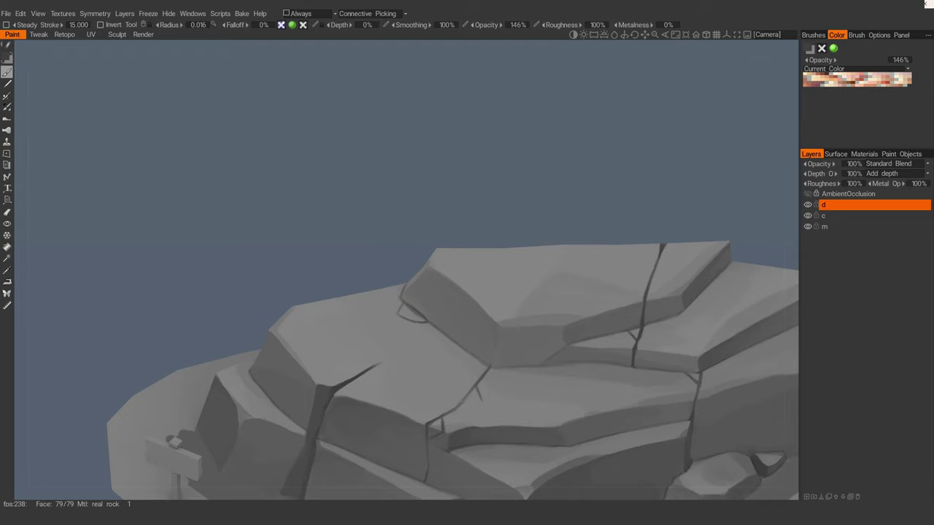
alt+drag(401, 308, 413, 301)
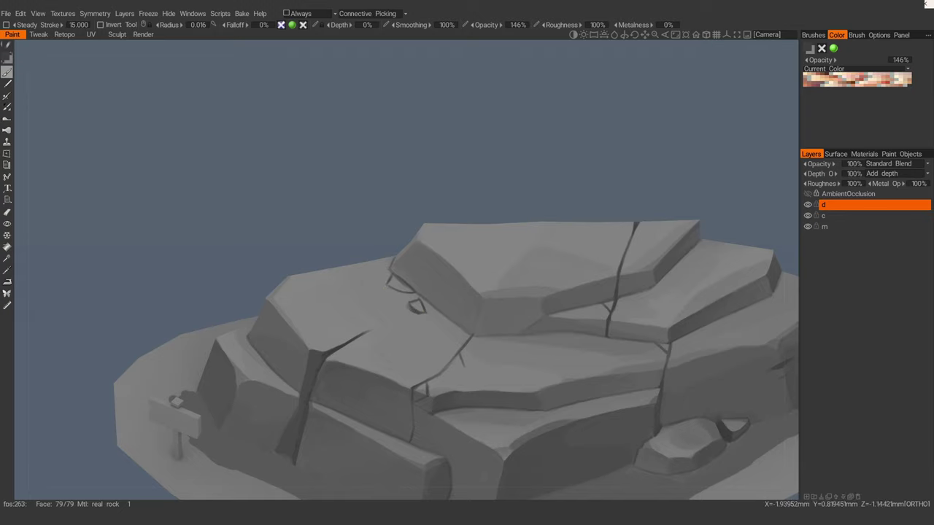
drag(390, 288, 405, 295)
mouse_move(401, 294)
alt+right_down()
mouse_move(318, 258)
mouse_move(409, 270)
alt+right_up()
Step: Paint two small chipped-stone outlines beneath the far edge of the second tier
mouse_move(576, 274)
alt+mouse_down()
mouse_move(538, 277)
mouse_move(531, 304)
alt+mouse_up()
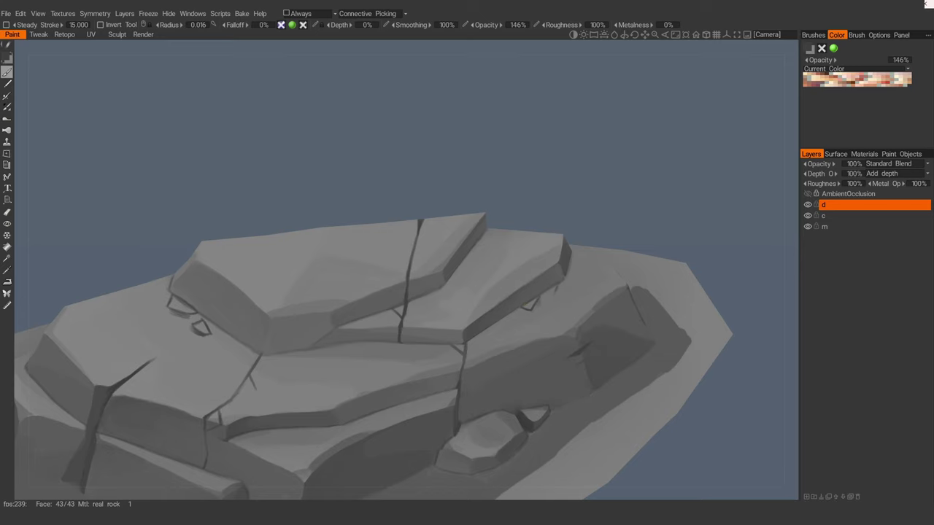
alt+drag(549, 292, 553, 295)
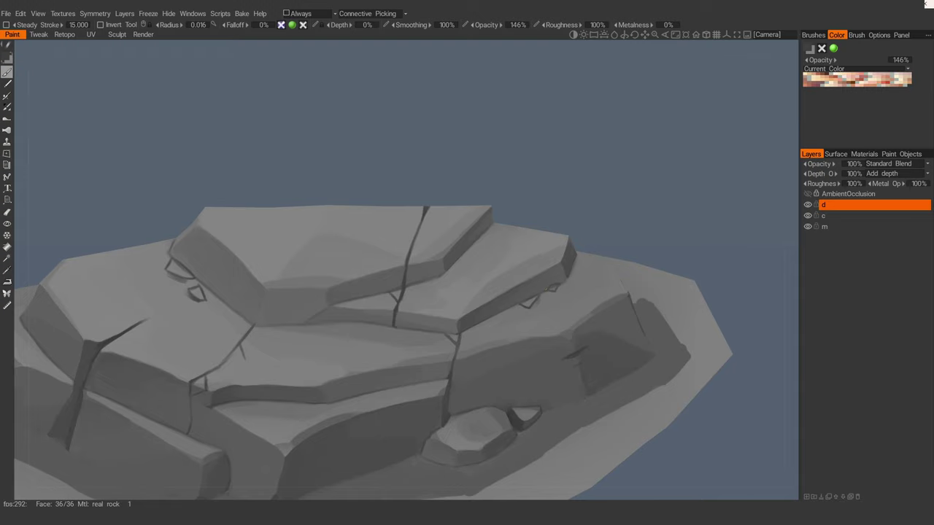
Step: Paint a cluster of small stone outlines under the middle ledge, beside the crack above the boulder
scroll(511, 298, down, 6)
scroll(509, 298, up, 7)
mouse_move(496, 295)
mouse_down()
mouse_move(507, 298)
mouse_move(494, 297)
mouse_up()
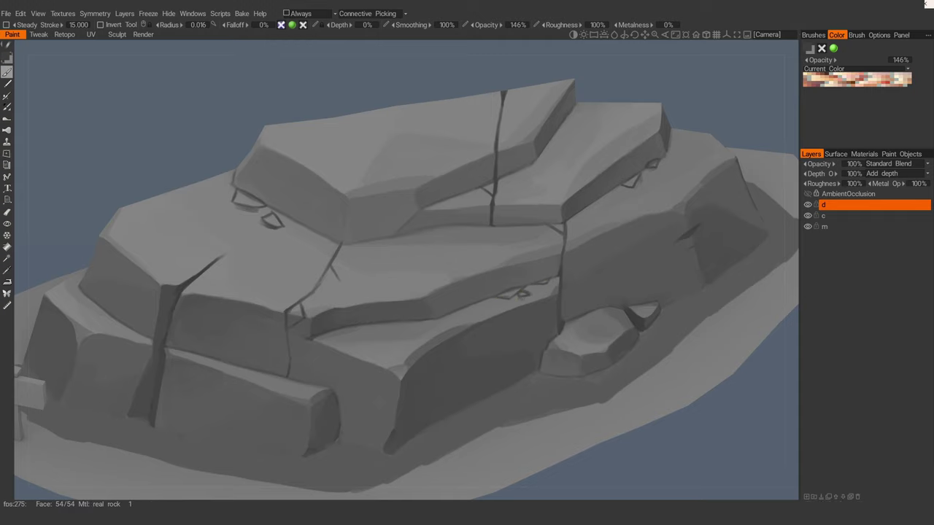
scroll(437, 238, down, 5)
scroll(437, 238, up, 8)
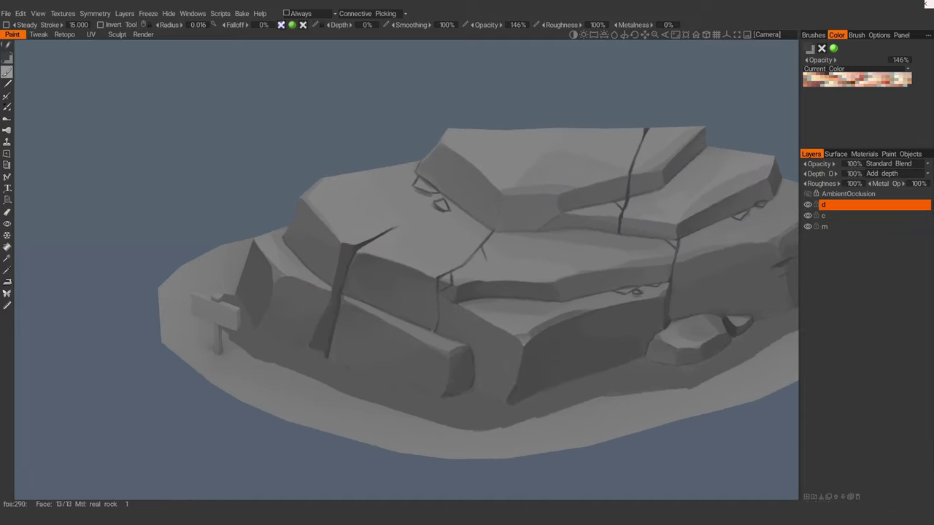
Step: Add a short side branch to the wide front crack on the upper block's face
mouse_move(438, 281)
alt+mouse_down()
mouse_move(462, 337)
mouse_move(467, 306)
alt+mouse_up()
scroll(445, 300, up, 3)
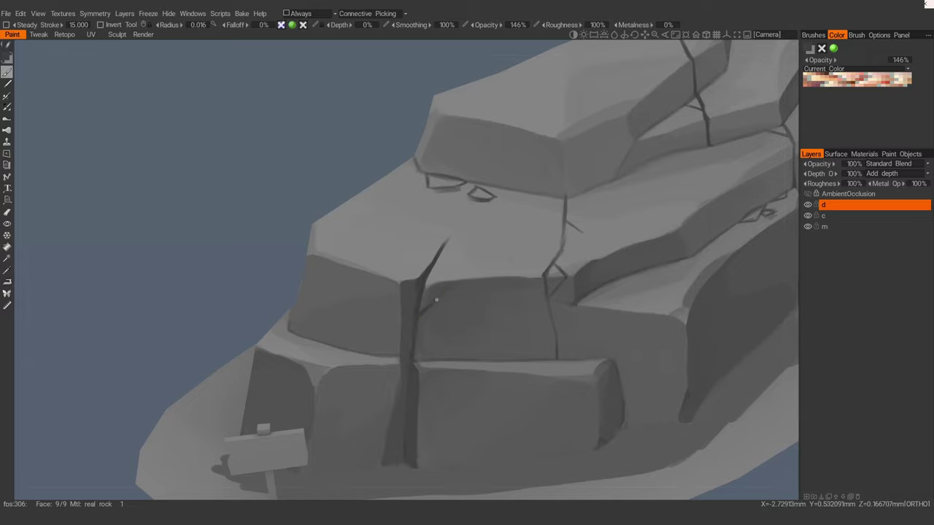
alt+drag(460, 277, 428, 316)
alt+right_drag(427, 316, 421, 287)
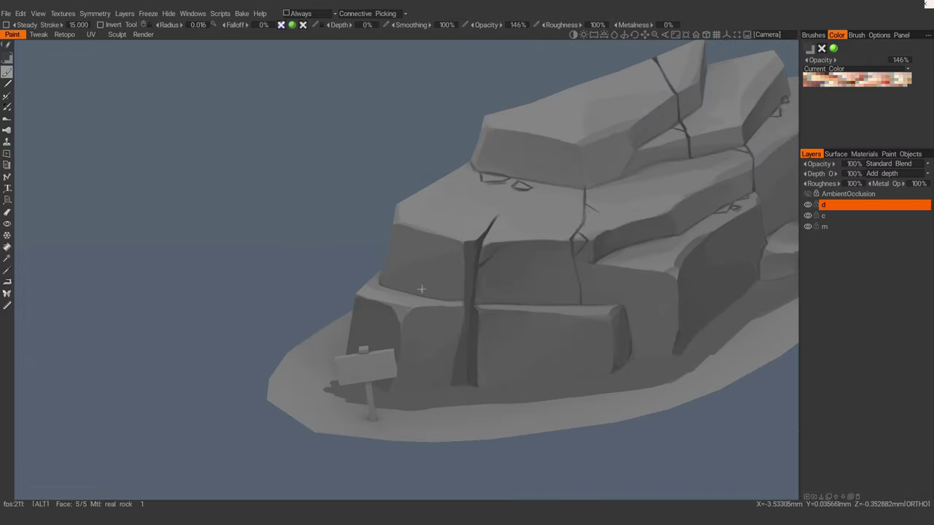
Step: Paint a crack over the near-end edge of the lower block, behind the signpost, and down its side face
alt+drag(421, 287, 381, 334)
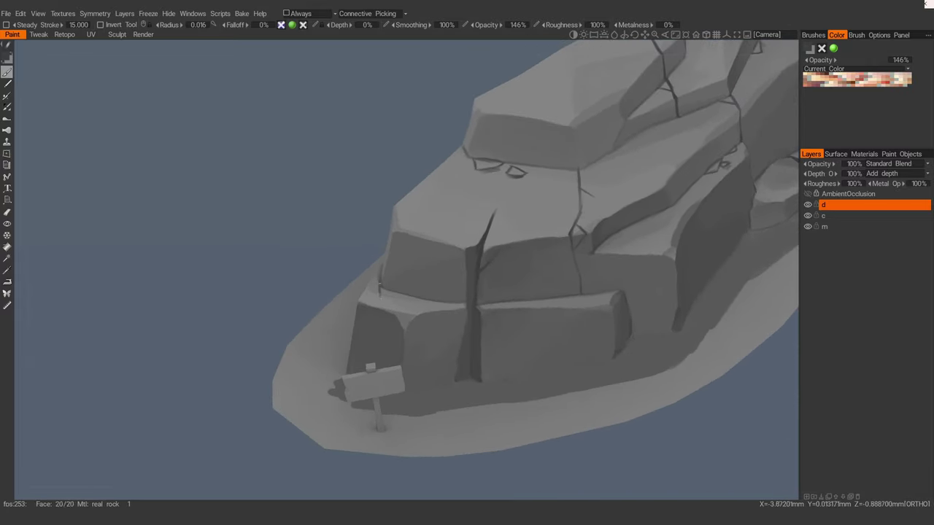
mouse_move(379, 294)
alt+mouse_down()
mouse_move(355, 315)
mouse_move(374, 302)
alt+mouse_up()
mouse_move(381, 291)
mouse_down()
mouse_move(363, 323)
mouse_move(353, 316)
mouse_up()
alt+right_drag(367, 311, 298, 262)
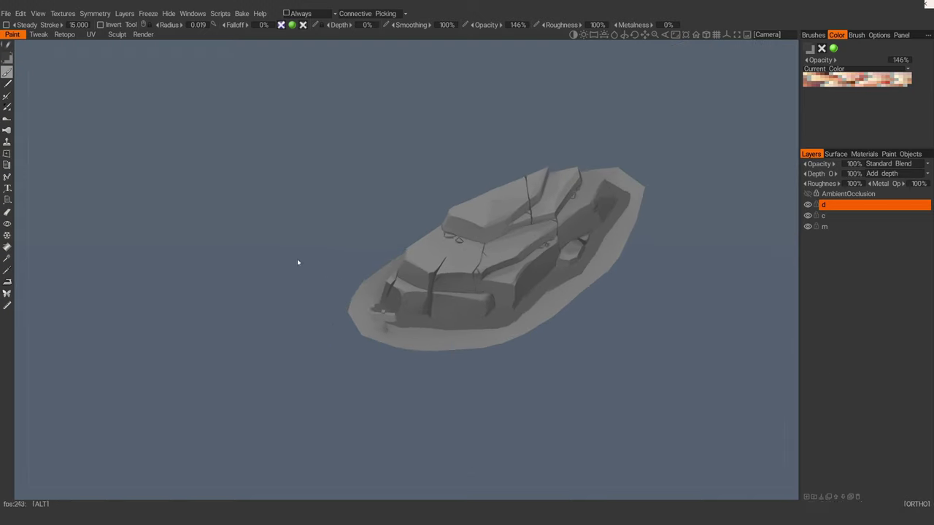
Step: Paint three parallel claw-like gouges on the top tier's upper surface, left of its crack
alt+drag(298, 262, 423, 271)
alt+right_drag(423, 272, 505, 310)
alt+middle_drag(491, 271, 451, 339)
scroll(451, 340, up, 4)
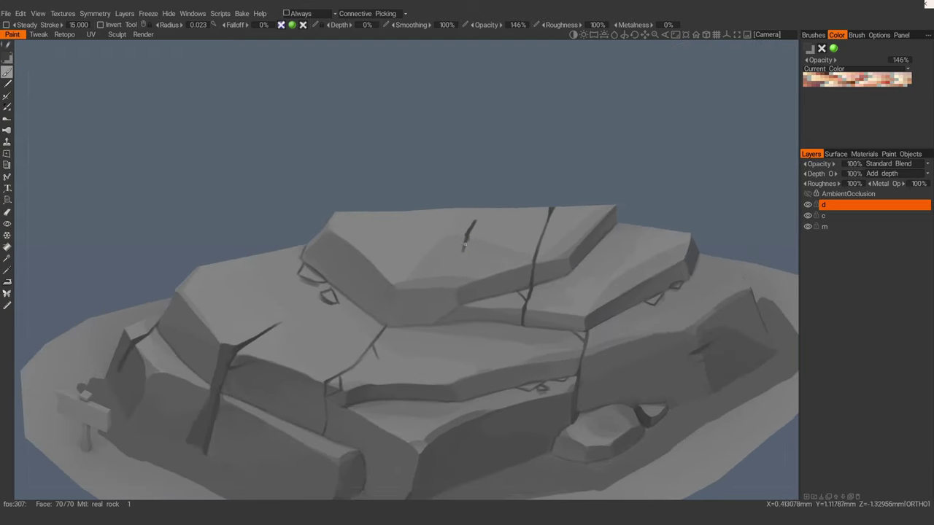
drag(489, 217, 477, 257)
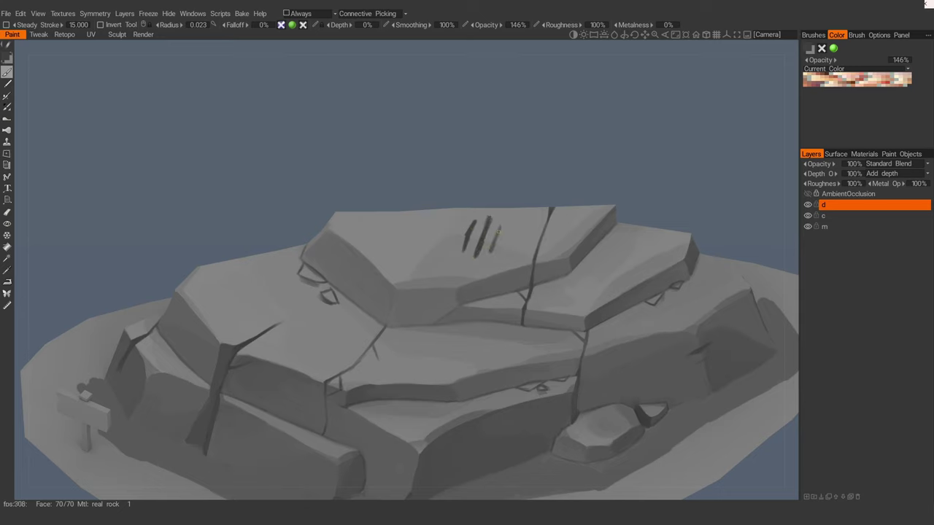
drag(500, 222, 494, 247)
mouse_move(483, 238)
alt+right_down()
mouse_move(369, 225)
mouse_move(446, 279)
mouse_move(452, 326)
alt+right_up()
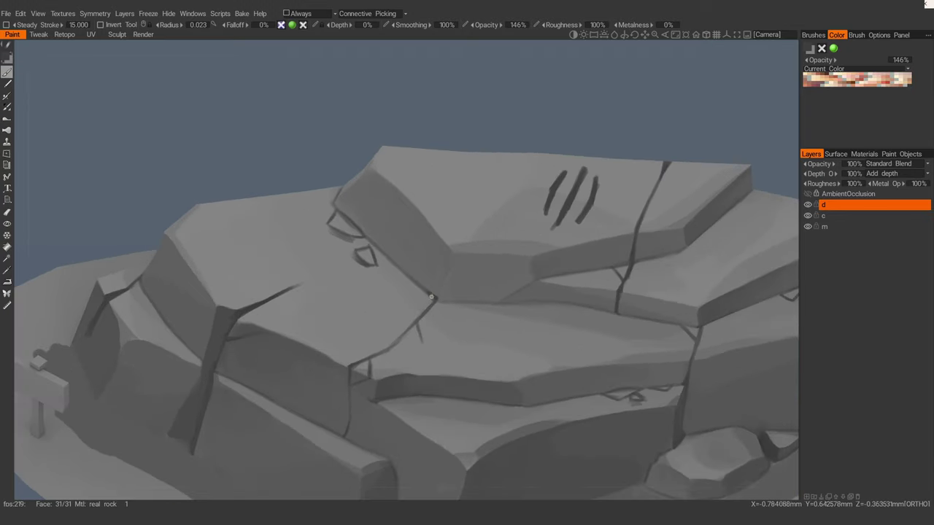
Step: Darken the contact line around the top tier's base corner and outline a small stone in the adjoining recess
alt+drag(431, 297, 503, 332)
mouse_move(435, 250)
mouse_down()
mouse_move(475, 222)
mouse_move(494, 187)
mouse_up()
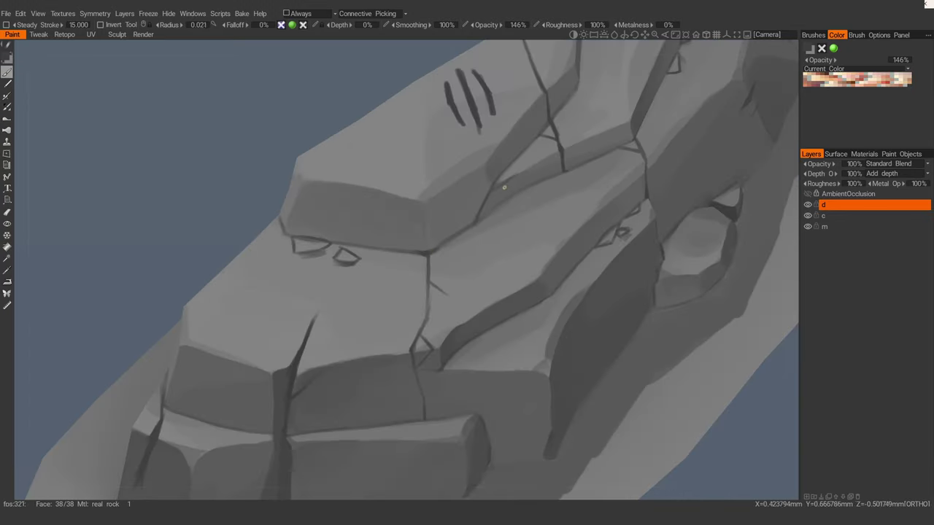
alt+right_drag(504, 189, 485, 185)
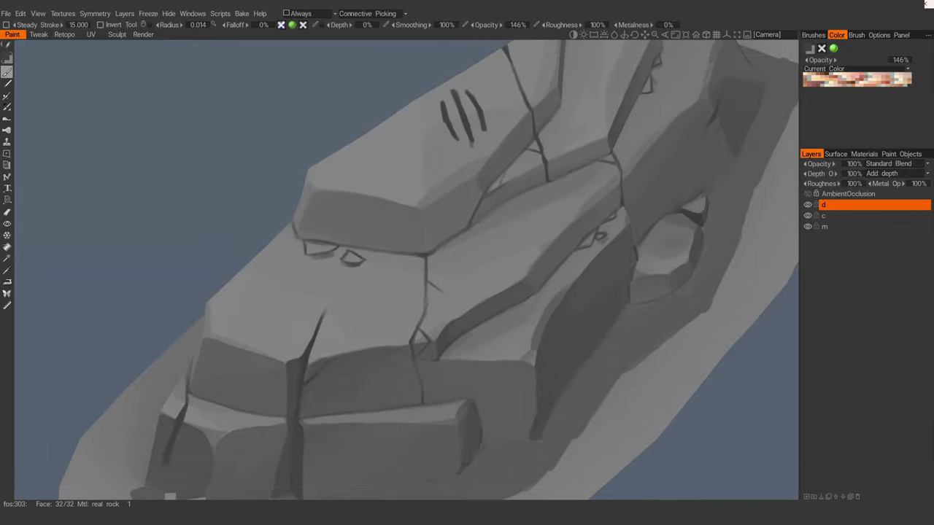
scroll(367, 195, down, 5)
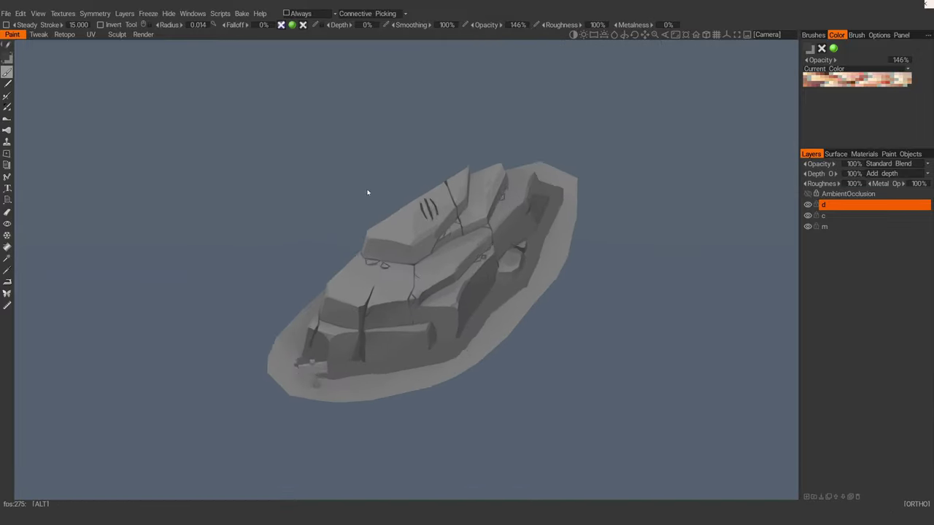
scroll(368, 194, up, 4)
alt+drag(428, 294, 395, 220)
scroll(395, 219, down, 5)
scroll(395, 220, up, 5)
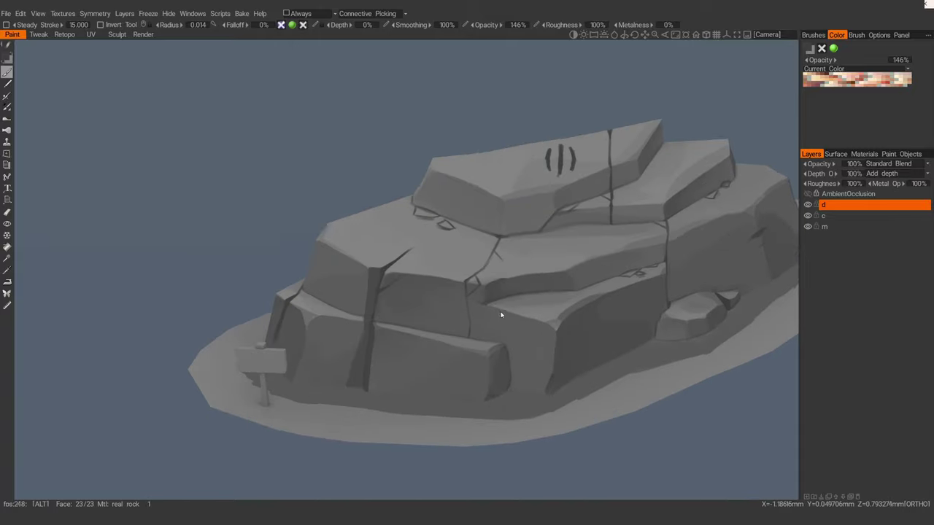
alt+drag(500, 315, 537, 330)
Step: Use the eraser to narrow the near-end block's crack and taper its lower tip
key(e)
alt+middle_drag(399, 298, 441, 253)
scroll(440, 253, up, 3)
alt+drag(440, 253, 327, 281)
right_drag(370, 273, 332, 272)
alt+drag(332, 271, 365, 259)
mouse_move(373, 277)
mouse_down()
mouse_move(377, 258)
mouse_move(365, 334)
mouse_up()
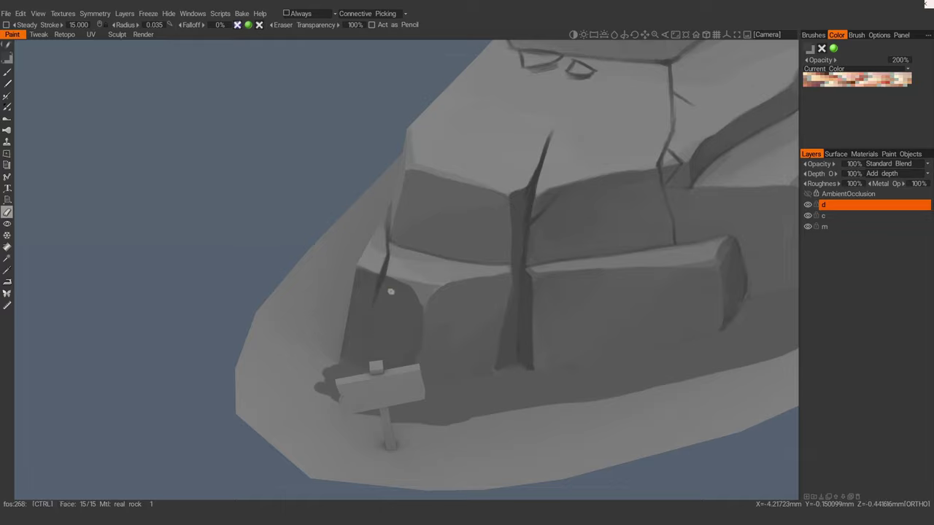
mouse_move(404, 286)
alt+mouse_down()
mouse_move(311, 276)
mouse_move(358, 287)
mouse_move(416, 281)
mouse_move(440, 246)
mouse_move(420, 271)
alt+mouse_up()
scroll(334, 277, down, 3)
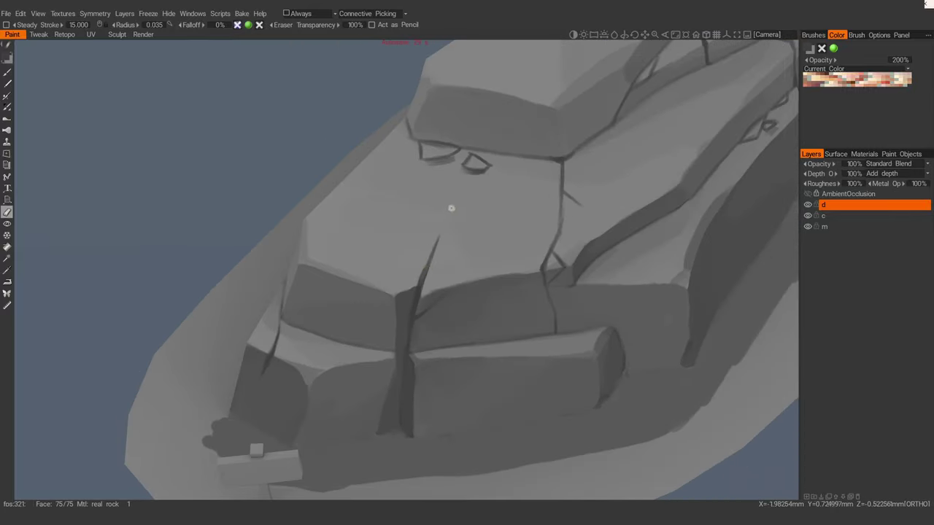
Step: Erase along the stone outlines at the top tier's base and the ledge crack's side branches to thin their lines
alt+drag(451, 208, 359, 219)
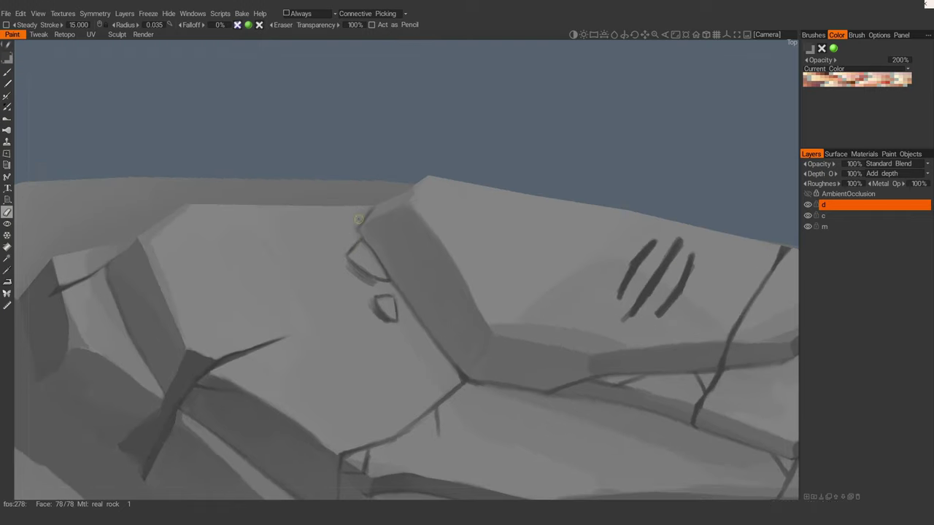
alt+drag(359, 256, 443, 323)
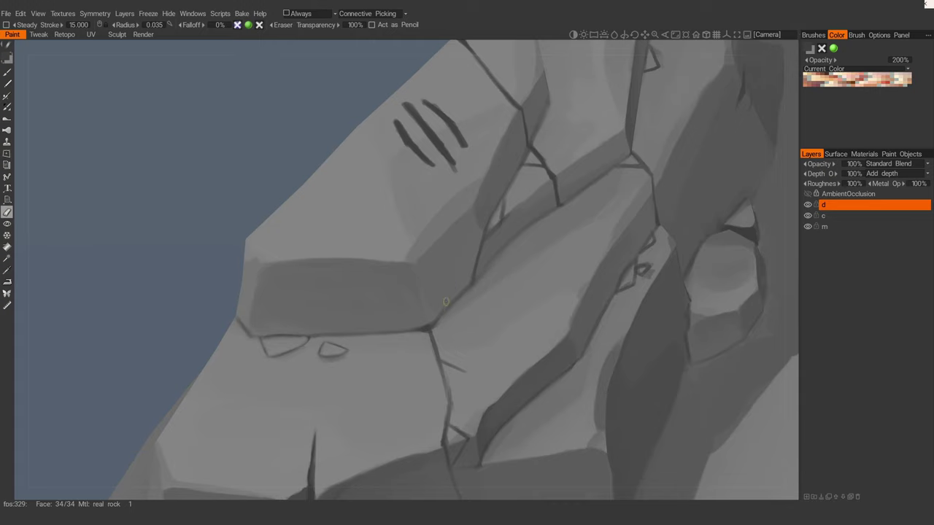
alt+drag(436, 369, 407, 281)
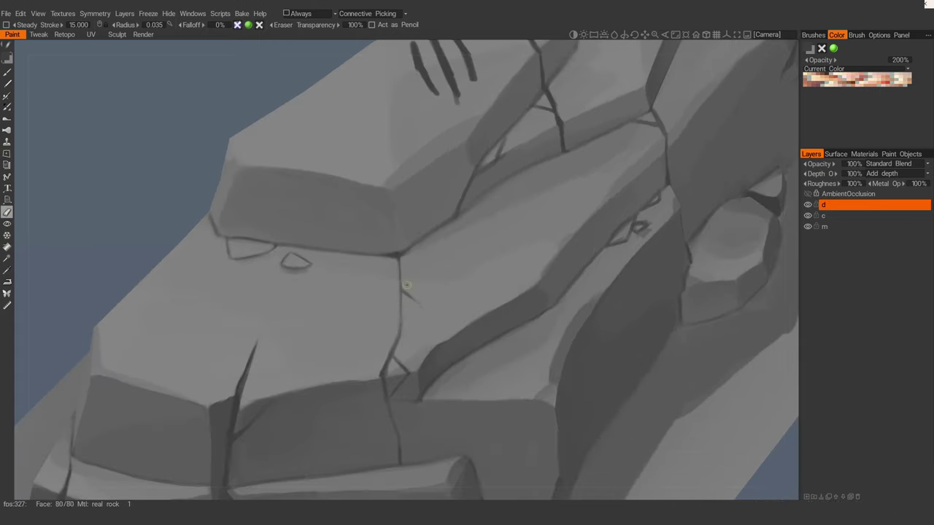
alt+drag(407, 285, 401, 272)
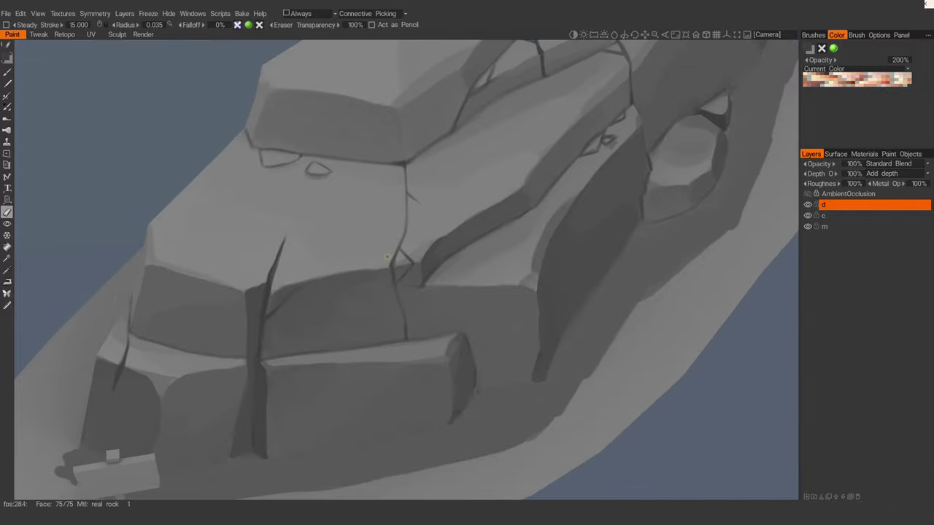
scroll(386, 272, up, 3)
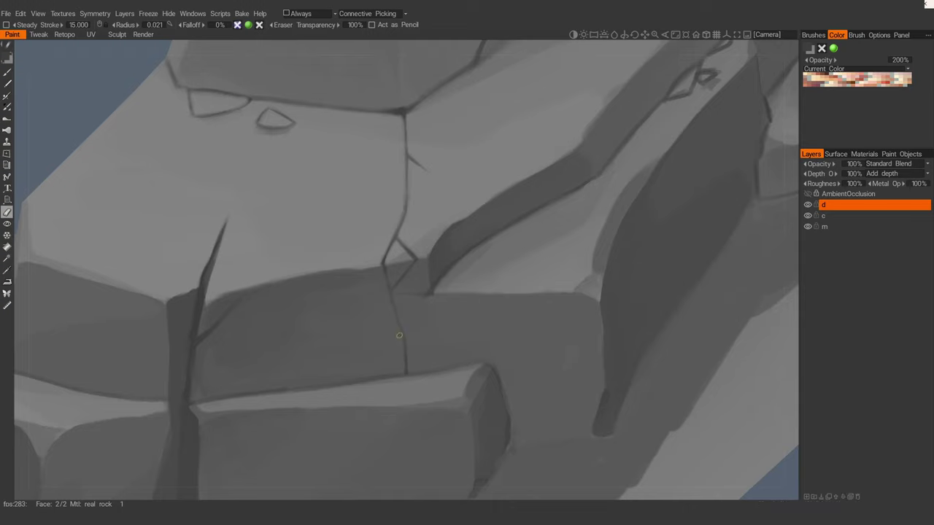
Step: Clean up the small stone outlines under the middle ledge with the eraser
mouse_move(491, 241)
alt+middle_down()
mouse_move(456, 229)
mouse_move(462, 263)
alt+middle_up()
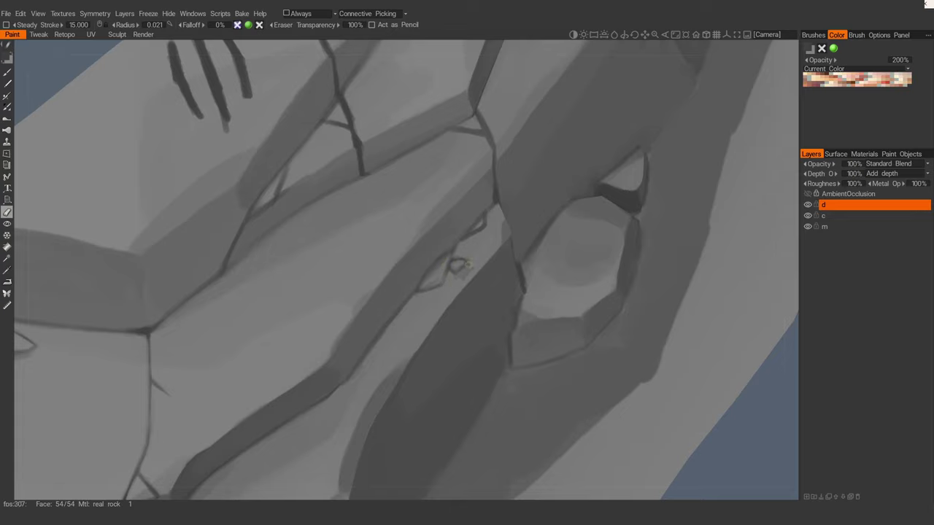
alt+drag(458, 246, 433, 227)
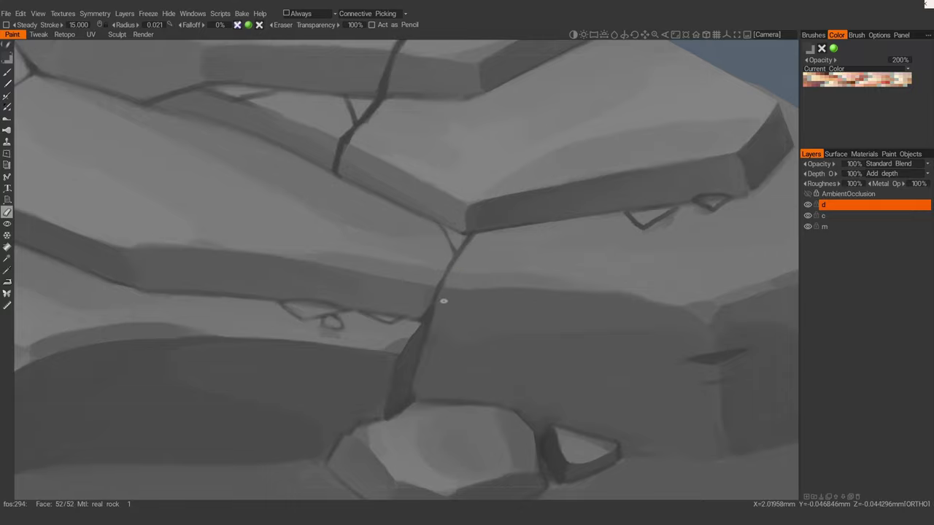
Step: Trim the notch on the far-end block's corner with a larger eraser and remove the faint mark beneath it
alt+drag(467, 248, 509, 272)
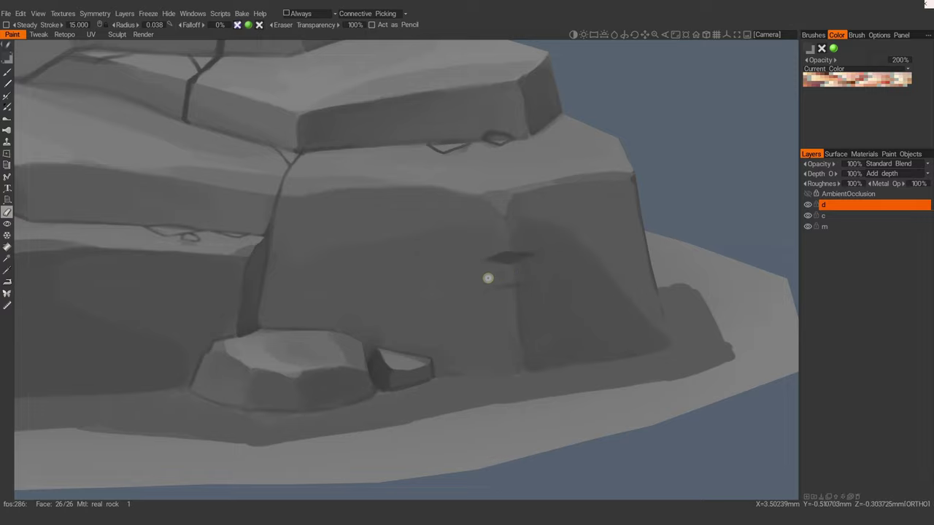
alt+right_drag(548, 254, 428, 227)
alt+drag(428, 227, 438, 314)
alt+right_drag(437, 314, 494, 348)
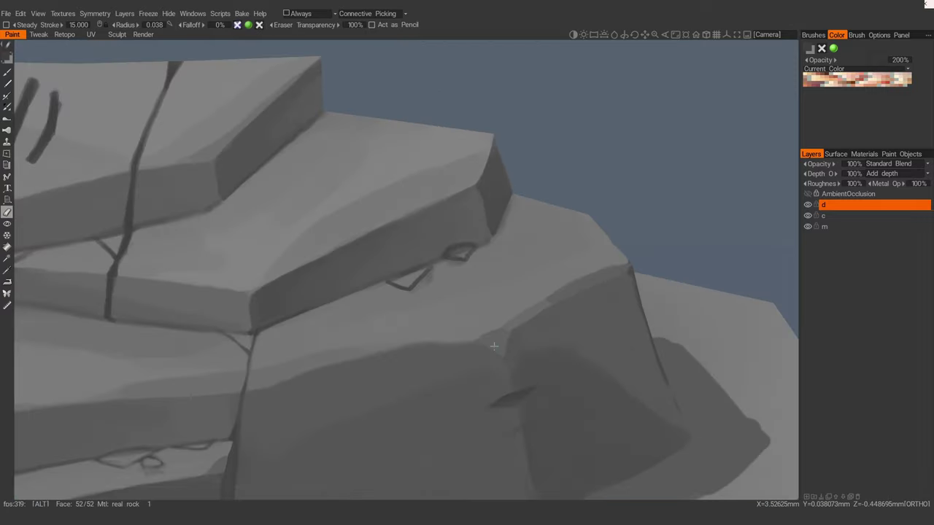
Step: Reduce the eraser radius to 0.021 and thin the crack running over the top tier's edge
right_drag(435, 276, 424, 282)
alt+middle_drag(129, 246, 473, 263)
mouse_move(473, 263)
alt+mouse_down()
mouse_move(439, 227)
mouse_move(407, 285)
mouse_move(369, 278)
alt+mouse_up()
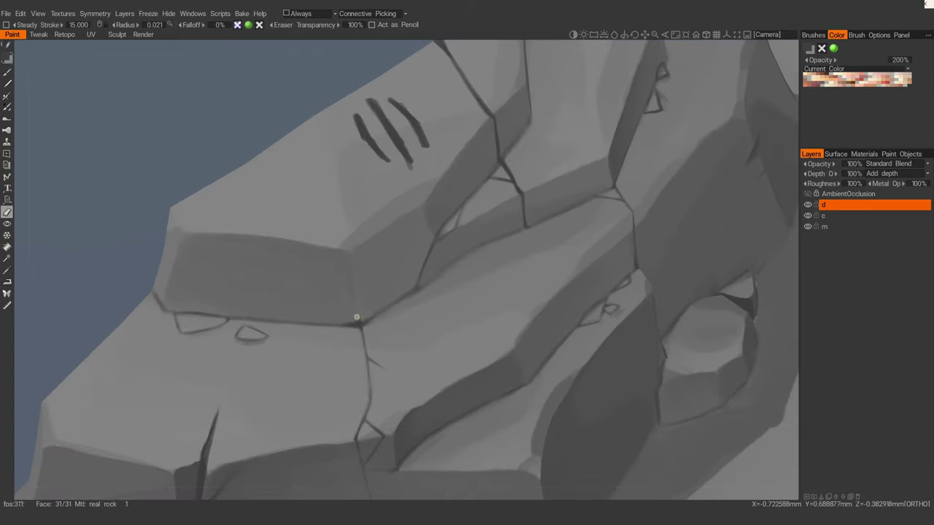
Step: Erase along the sides and ends of the three claw marks to taper them into pointed strokes
alt+right_drag(346, 320, 255, 241)
alt+drag(256, 240, 241, 270)
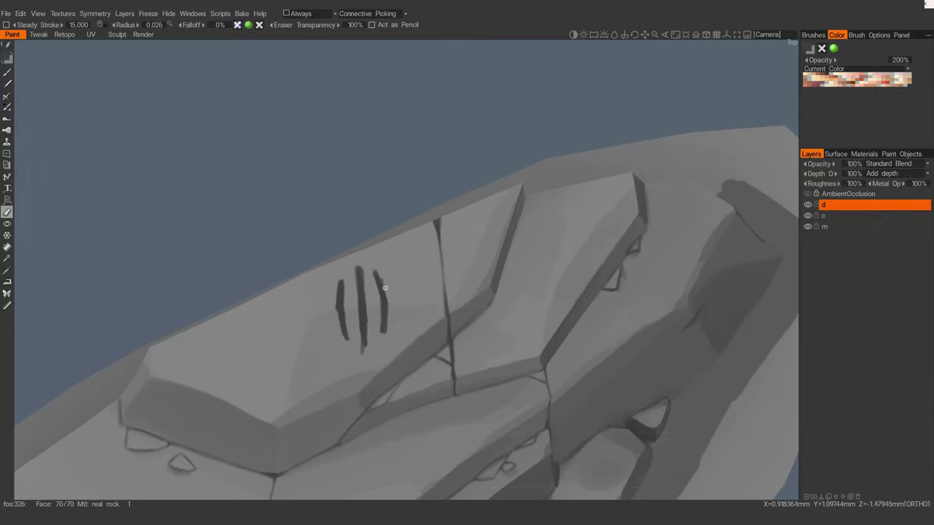
mouse_move(393, 297)
mouse_down()
mouse_move(388, 333)
mouse_move(379, 333)
mouse_up()
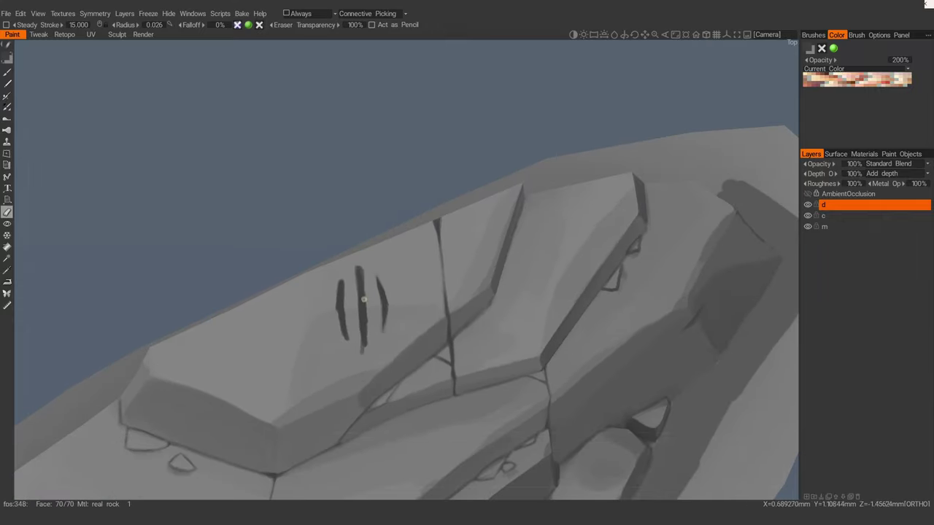
drag(364, 266, 369, 310)
drag(356, 316, 363, 348)
drag(369, 314, 368, 338)
mouse_move(352, 260)
mouse_down()
mouse_move(356, 310)
mouse_move(344, 339)
mouse_move(408, 306)
mouse_up()
Step: Refine the claw marks further with the eraser, undoing one stroke, and check them from a distance
scroll(375, 365, down, 5)
scroll(375, 317, up, 4)
drag(375, 312, 370, 355)
key(ctrl+z)
mouse_move(388, 310)
mouse_down()
mouse_move(380, 353)
mouse_move(391, 358)
mouse_up()
mouse_move(401, 314)
mouse_down()
mouse_move(399, 338)
mouse_move(390, 271)
mouse_up()
scroll(394, 299, down, 5)
scroll(408, 278, up, 5)
scroll(413, 278, down, 5)
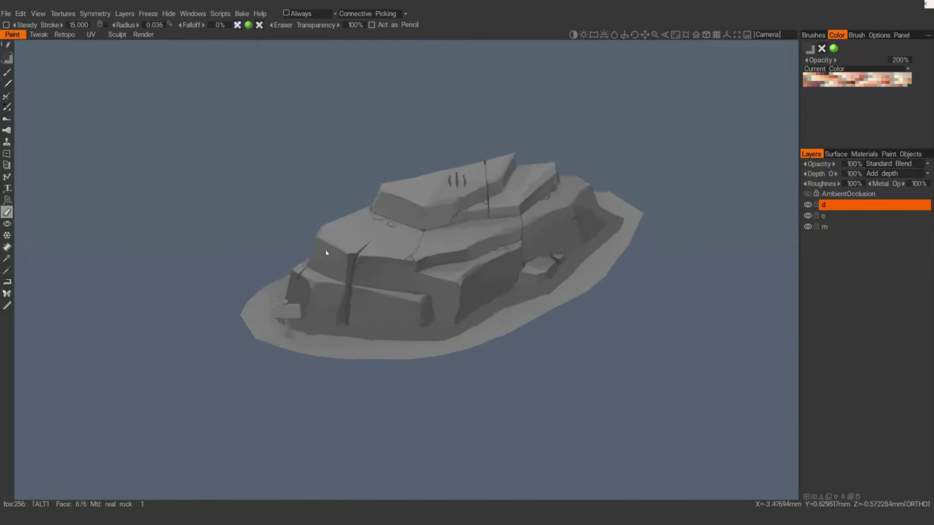
Step: Examine the painted cracks, chipped stones and claw marks on the rock from several angles and distances
scroll(417, 229, up, 5)
mouse_move(328, 255)
alt+mouse_down()
mouse_move(414, 231)
mouse_move(388, 248)
alt+mouse_up()
scroll(418, 421, down, 2)
alt+drag(419, 421, 304, 271)
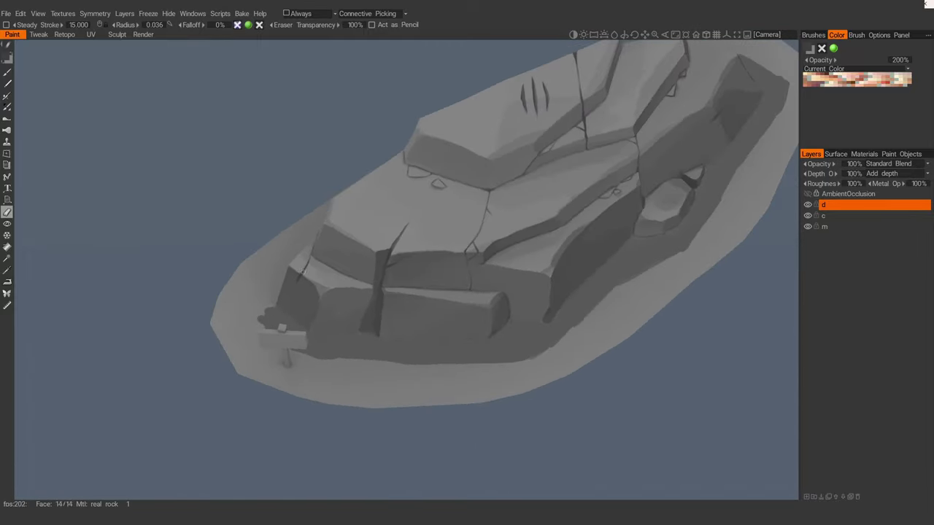
alt+middle_drag(304, 271, 120, 339)
scroll(400, 225, down, 3)
alt+drag(400, 225, 386, 278)
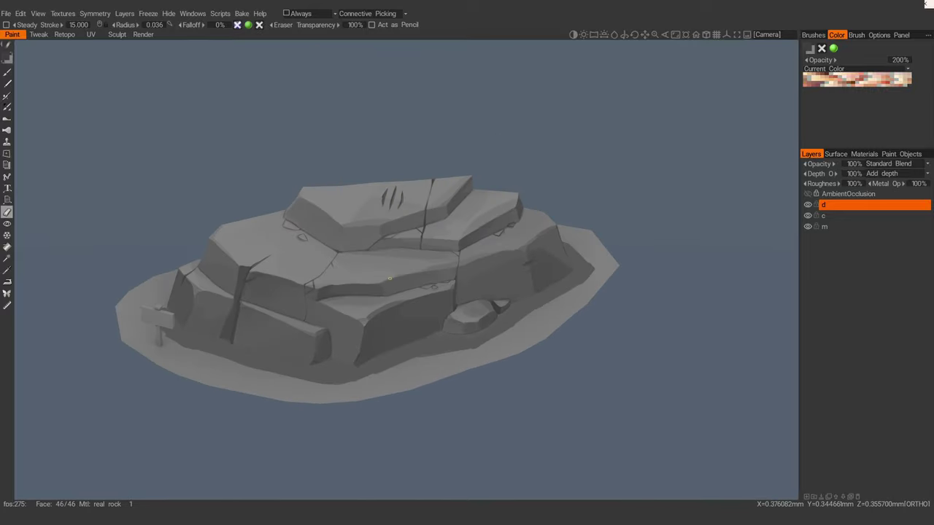
scroll(350, 314, up, 4)
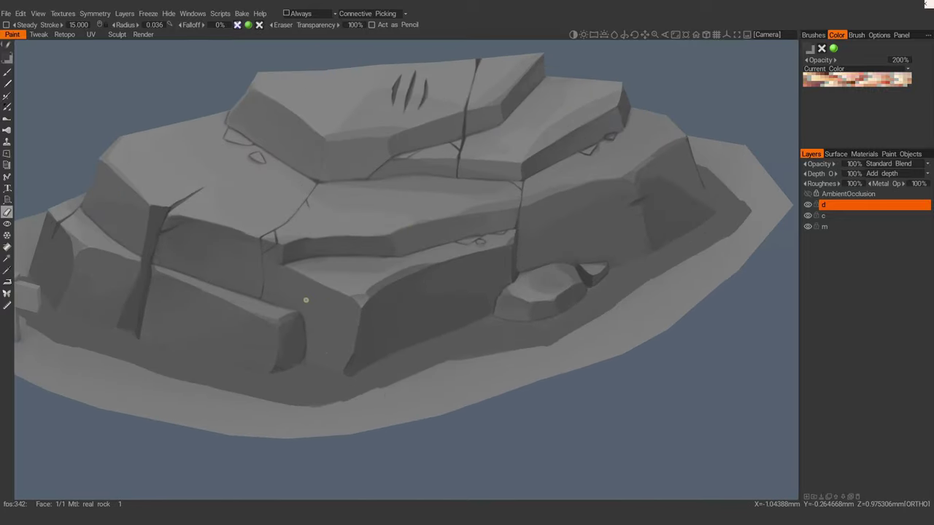
Step: Paint a thin crack from the middle ledge's near corner down to the front block with the brush at radius 0.011
key(b)
scroll(310, 300, up, 5)
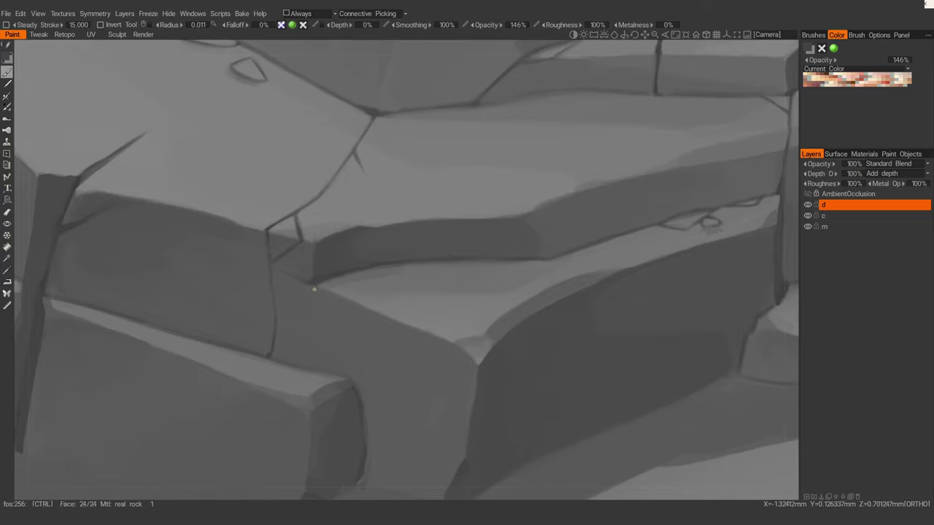
mouse_move(314, 290)
mouse_down()
mouse_move(340, 358)
mouse_move(280, 347)
mouse_up()
middle_drag(351, 414, 314, 284)
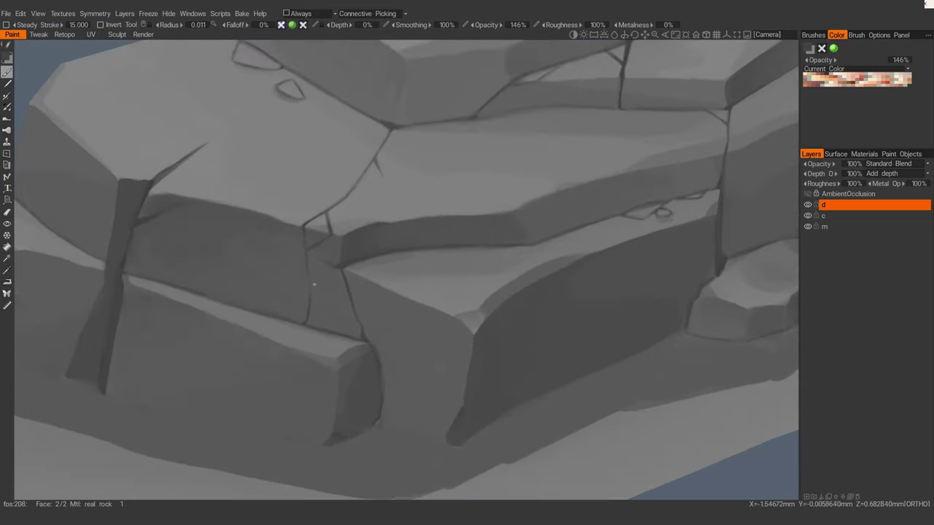
alt+right_drag(345, 273, 324, 255)
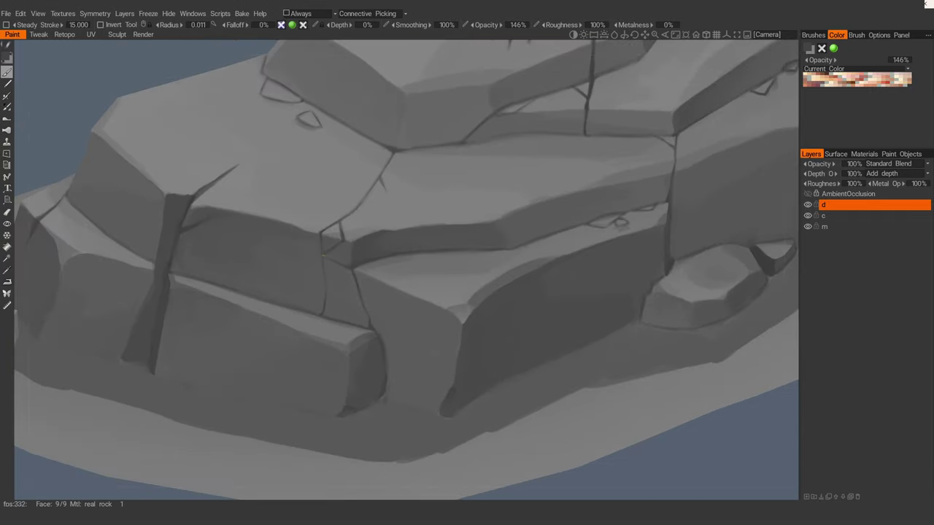
alt+right_drag(326, 295, 390, 283)
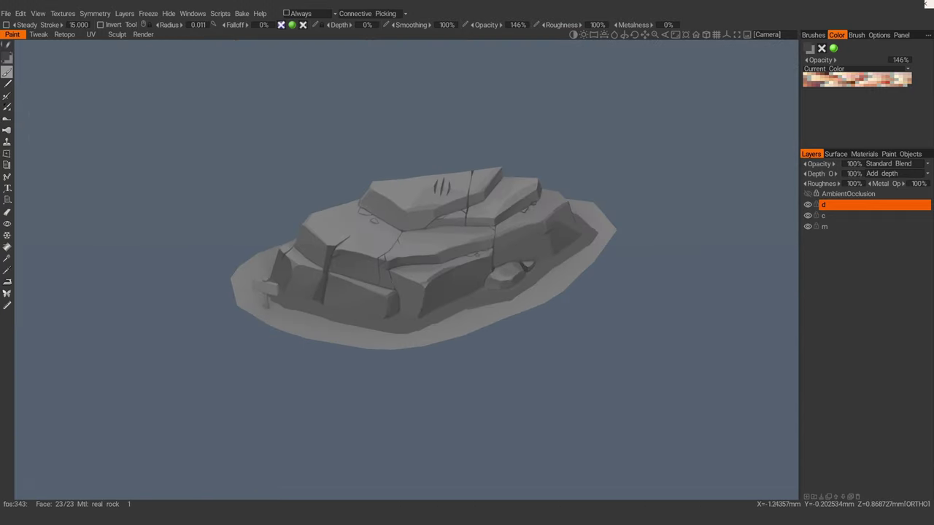
Step: Add a short connecting crack and a kinked lower end to the cracks below the ledge corner, trimming them with the eraser
alt+drag(391, 280, 361, 252)
alt+right_drag(361, 252, 387, 205)
middle_drag(370, 319, 425, 296)
scroll(372, 331, up, 5)
drag(384, 339, 373, 328)
mouse_move(373, 327)
alt+right_down()
mouse_move(281, 273)
mouse_move(346, 344)
alt+right_up()
key(e)
drag(363, 344, 352, 354)
key(b)
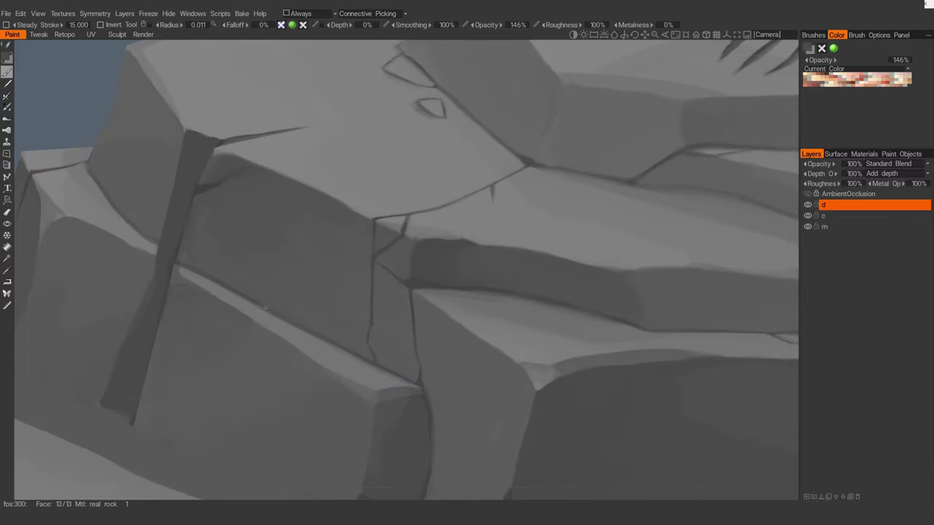
Step: Add a new layer above layer d and name it "l"
scroll(246, 261, down, 5)
scroll(308, 233, up, 6)
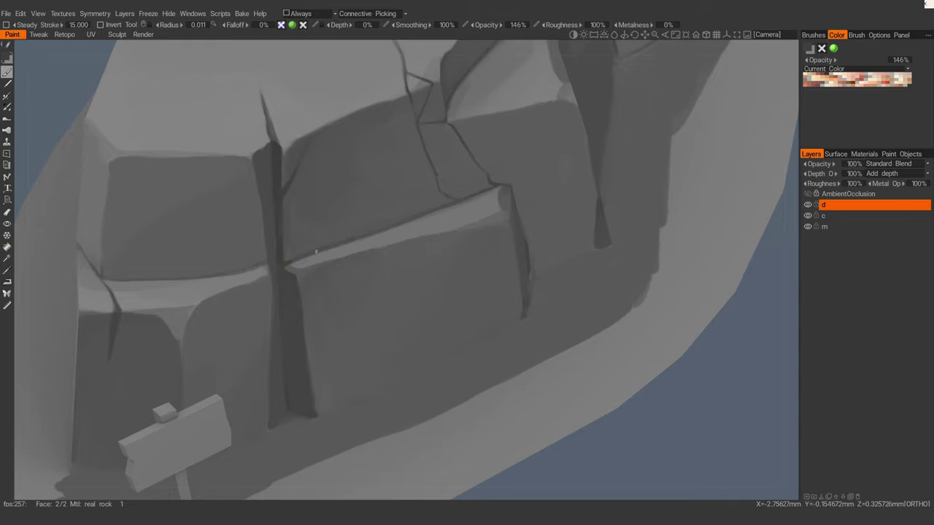
middle_drag(316, 252, 552, 282)
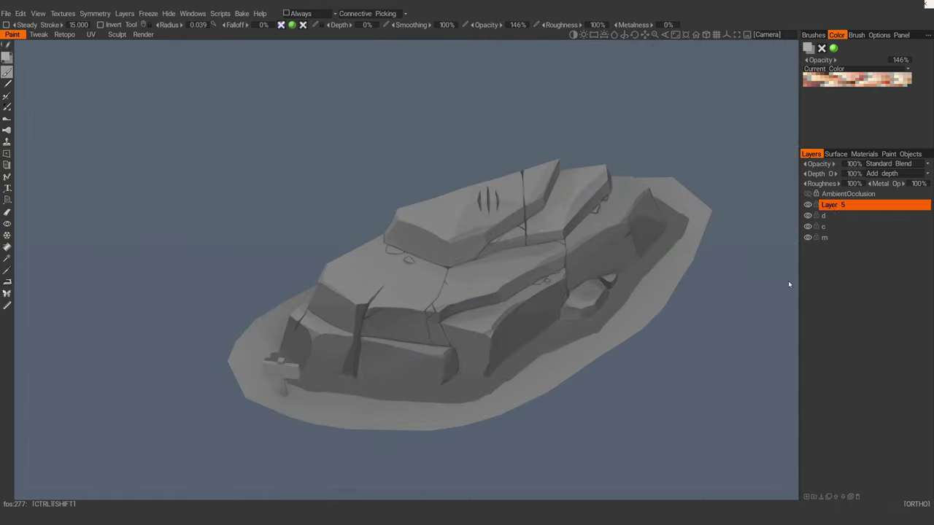
double_click(834, 206)
text(l)
key(Return)
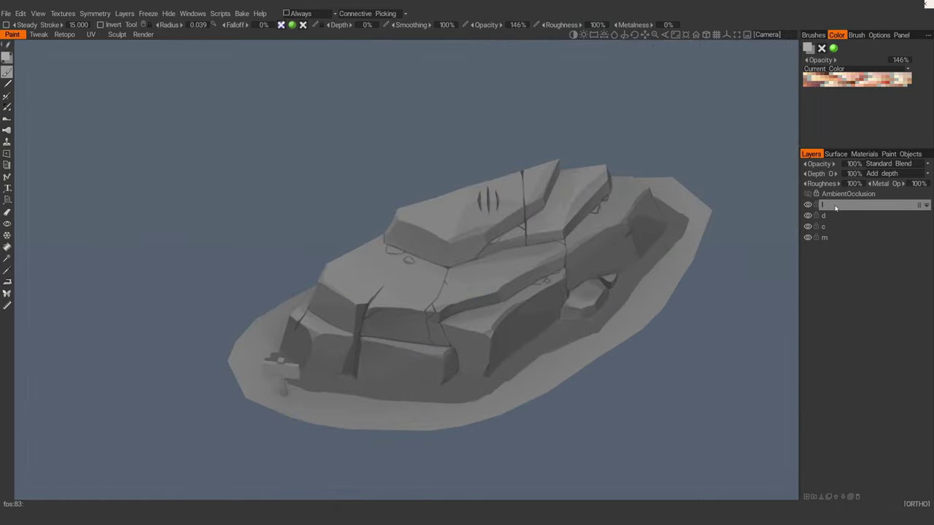
Step: Paint light highlights along the near slab's upper edges up to the cracked corner, reducing the brush radius to 0.023 and 0.016
mouse_move(366, 319)
middle_down()
mouse_move(404, 308)
mouse_move(363, 250)
middle_up()
scroll(404, 307, up, 3)
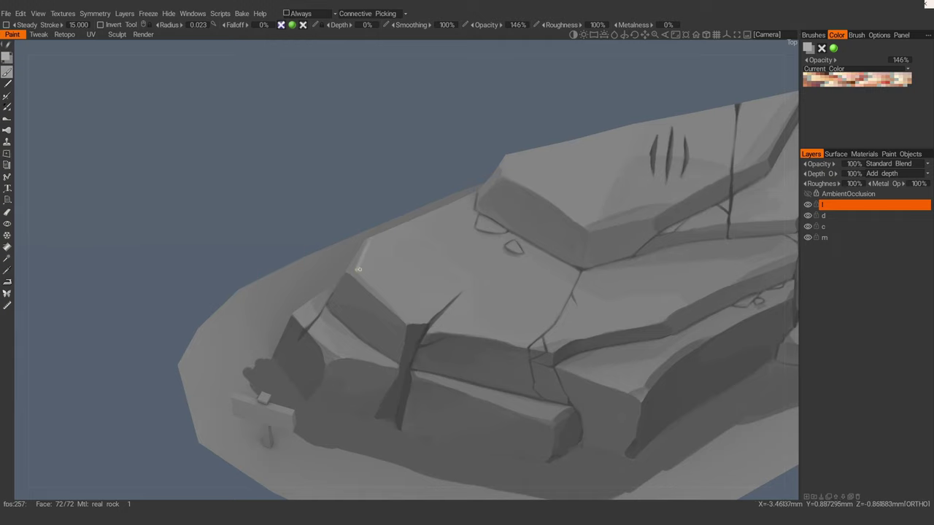
alt+drag(358, 269, 359, 267)
middle_drag(396, 330, 421, 323)
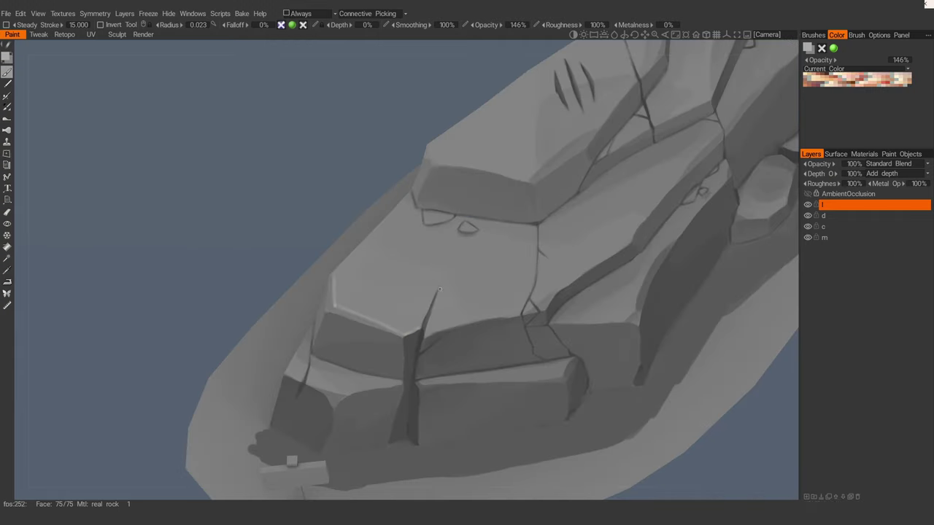
mouse_move(439, 289)
middle_down()
mouse_move(429, 302)
mouse_move(494, 278)
mouse_move(441, 306)
middle_up()
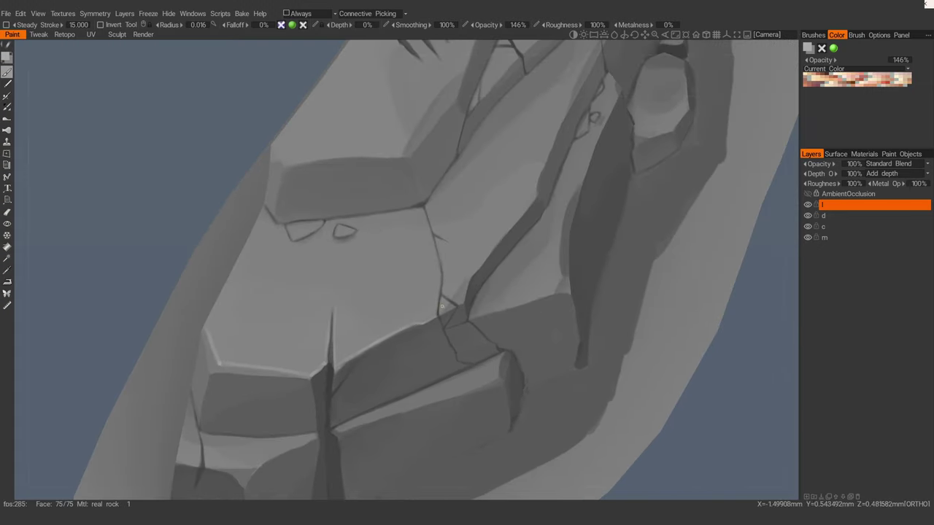
Step: Highlight the middle ledge's upper front edge and the side of its crack, and paint a thin light line across its top
alt+drag(442, 299, 428, 297)
alt+right_drag(428, 296, 460, 321)
alt+drag(460, 321, 492, 313)
drag(459, 305, 465, 319)
middle_drag(640, 245, 554, 275)
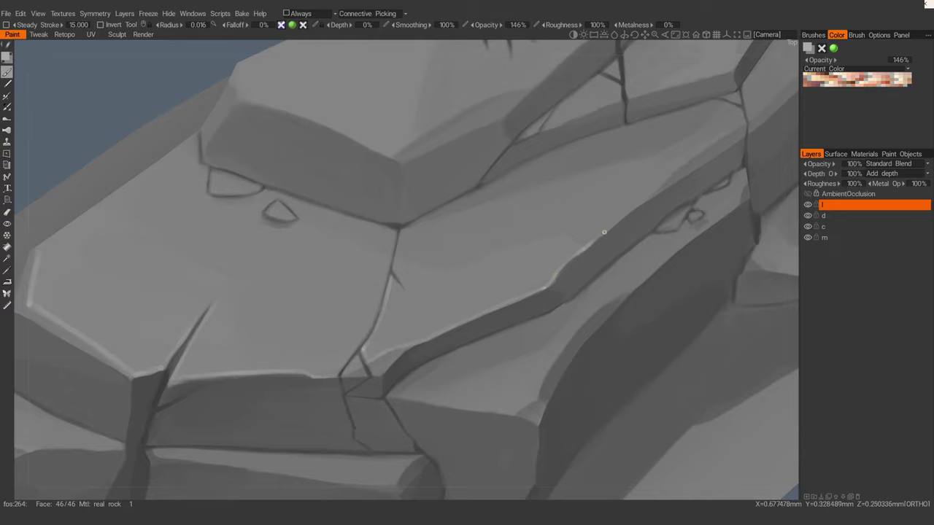
alt+drag(606, 229, 496, 284)
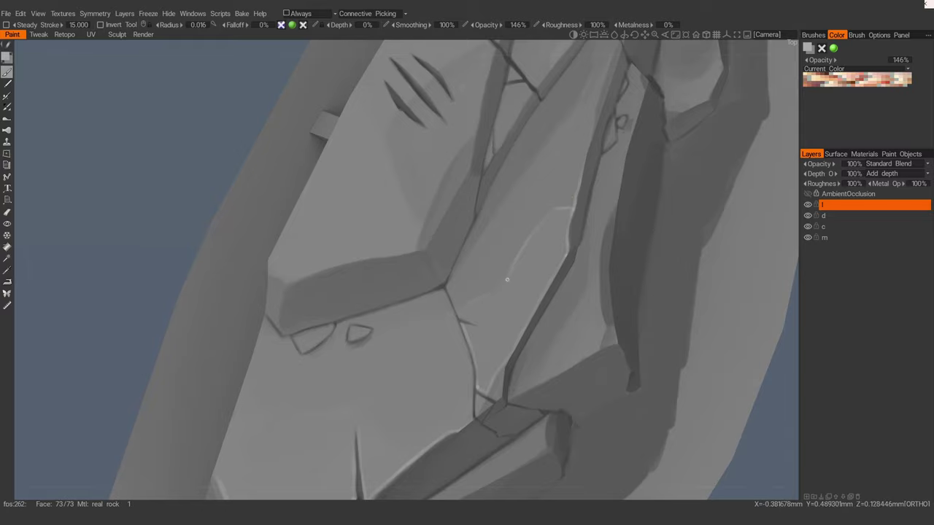
mouse_move(500, 278)
alt+mouse_down()
mouse_move(577, 272)
mouse_move(567, 266)
alt+mouse_up()
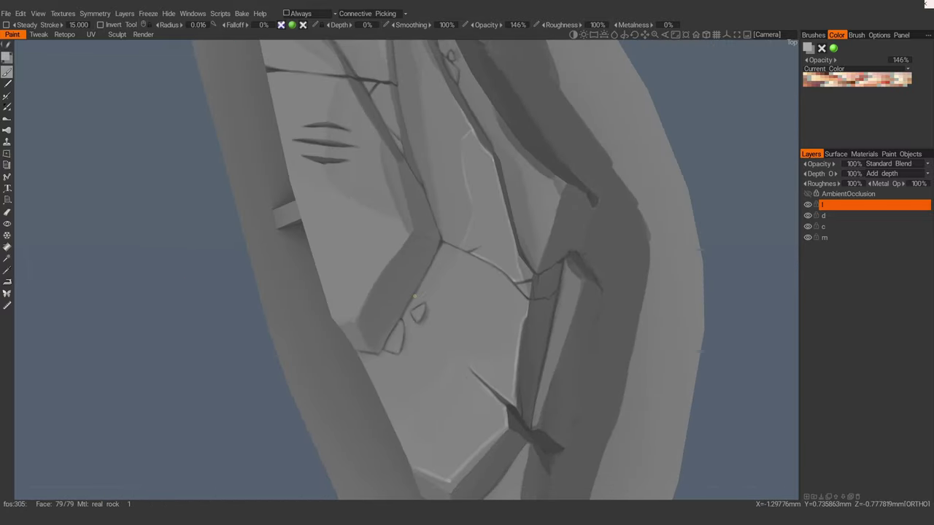
Step: Continue the thin light line across the near slab and highlight the two small chipped stones beside the top tier
mouse_move(421, 297)
mouse_down()
mouse_move(457, 254)
mouse_move(427, 286)
mouse_move(461, 297)
mouse_move(447, 241)
mouse_up()
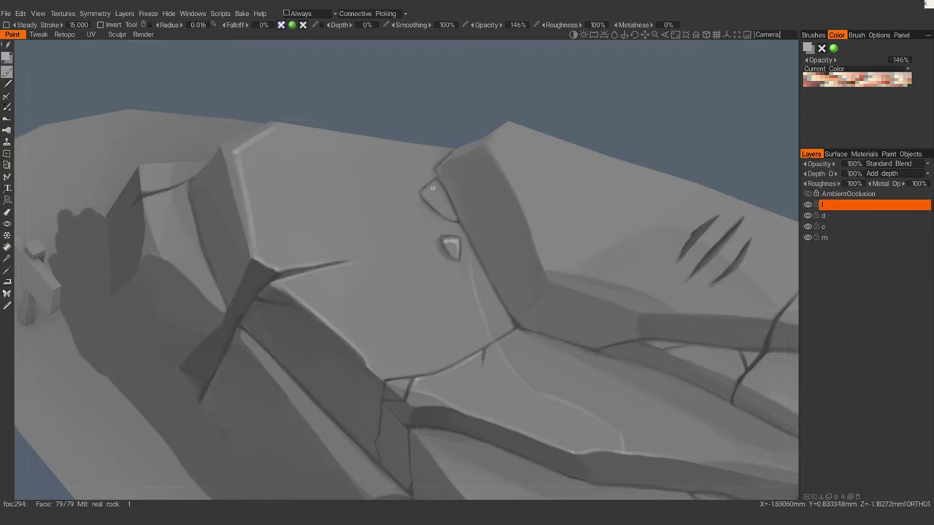
alt+drag(432, 188, 492, 193)
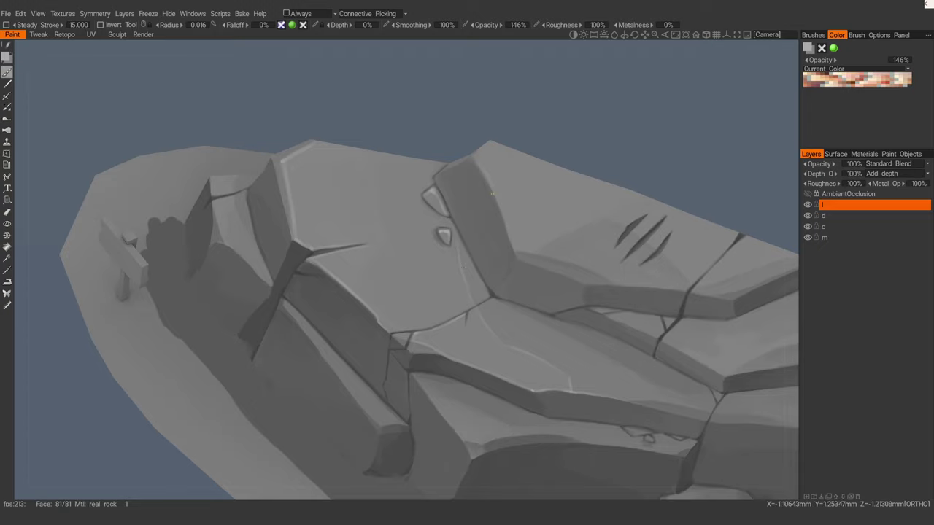
alt+drag(507, 228, 462, 217)
Step: Highlight the near upper edges and vertical corners of the top tier with the brush at radius 0.019
alt+drag(453, 252, 328, 217)
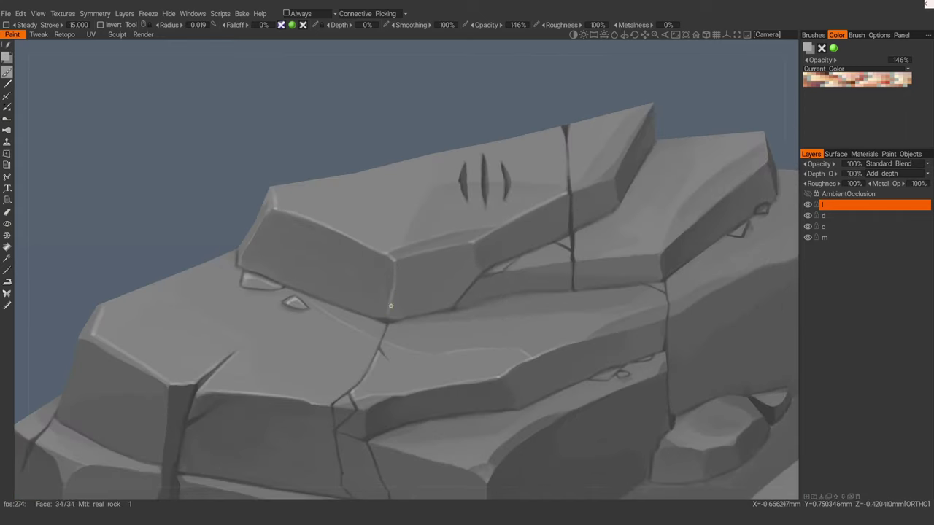
drag(474, 260, 480, 277)
alt+drag(480, 278, 515, 275)
alt+middle_drag(516, 276, 492, 291)
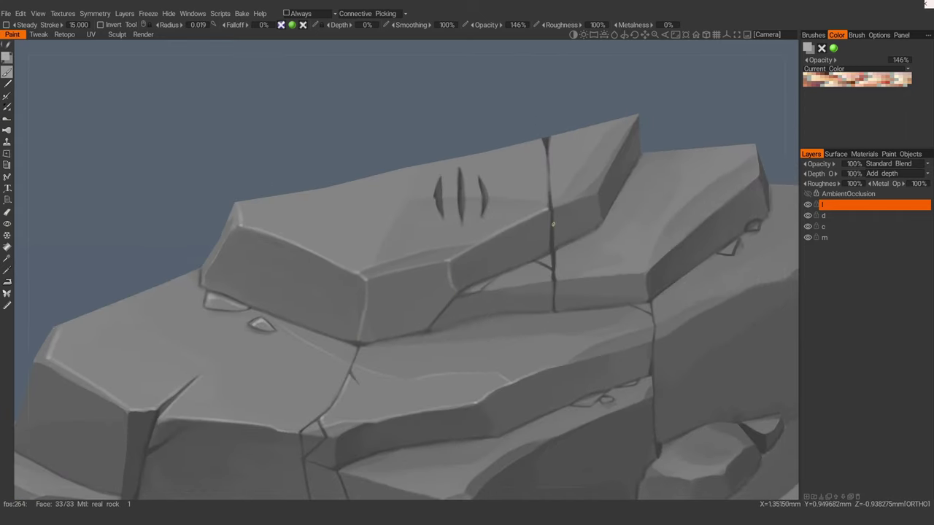
Step: Extend the top tier's edge highlights past the crack and paint faint light lines across its surface around the claw marks
alt+middle_drag(552, 221, 479, 265)
alt+drag(479, 266, 484, 256)
mouse_move(524, 236)
middle_down()
mouse_move(536, 229)
mouse_move(450, 292)
middle_up()
mouse_move(535, 228)
middle_down()
mouse_move(459, 271)
mouse_move(463, 216)
mouse_move(485, 219)
mouse_move(519, 191)
mouse_move(388, 194)
middle_up()
scroll(387, 194, down, 4)
scroll(387, 194, up, 4)
drag(476, 210, 471, 257)
mouse_move(471, 257)
middle_down()
mouse_move(430, 285)
mouse_move(442, 263)
mouse_move(427, 240)
mouse_move(356, 299)
mouse_move(397, 266)
middle_up()
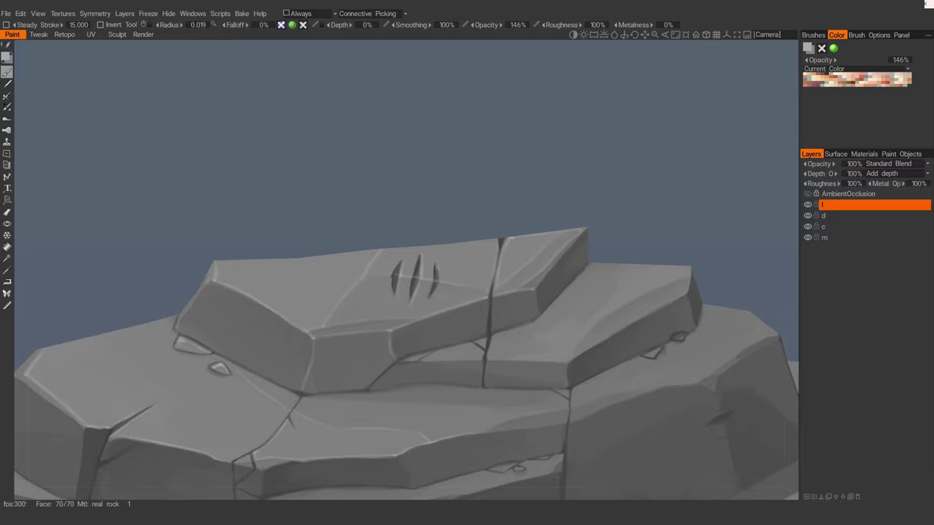
Step: Highlight the vertical corners at the top tier's far end and undo one stray stroke
scroll(432, 296, down, 5)
middle_drag(409, 278, 407, 288)
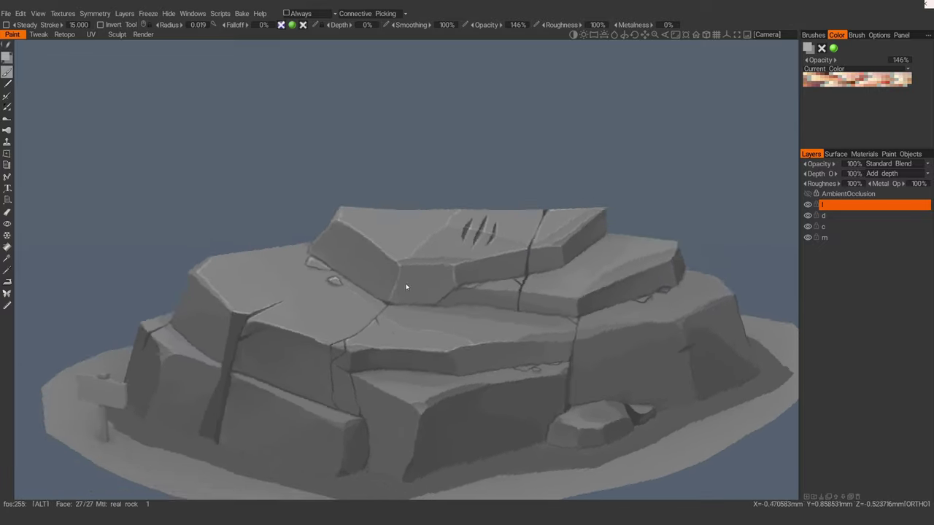
scroll(407, 288, up, 5)
middle_drag(480, 246, 511, 237)
drag(519, 222, 521, 243)
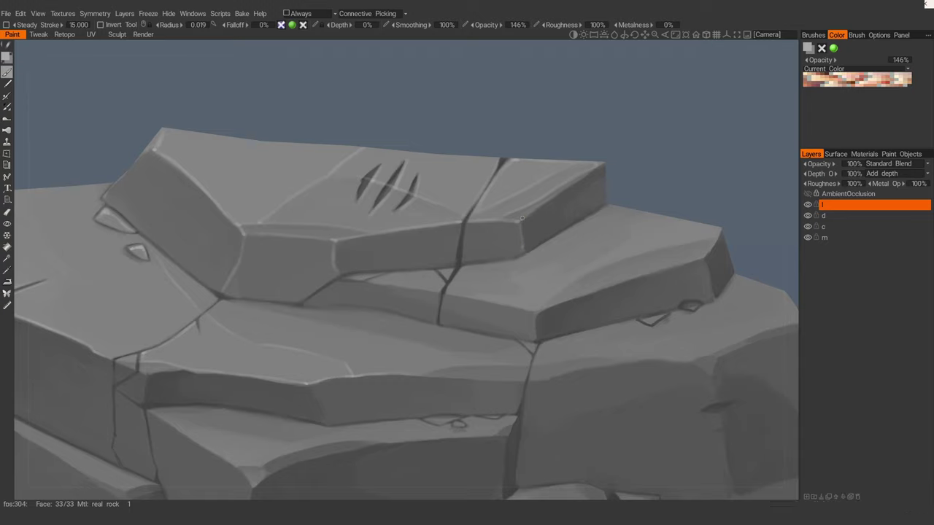
drag(601, 164, 605, 197)
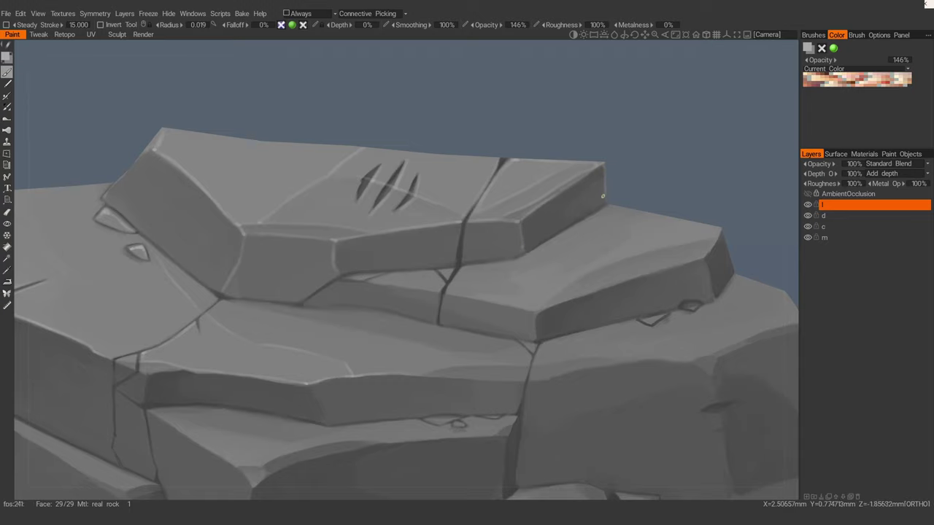
middle_drag(471, 260, 530, 255)
drag(470, 235, 471, 261)
key(ctrl+z)
Step: Highlight the second-tier slab's upper front edge and corners, and paint a curved light line across its top
scroll(461, 262, down, 4)
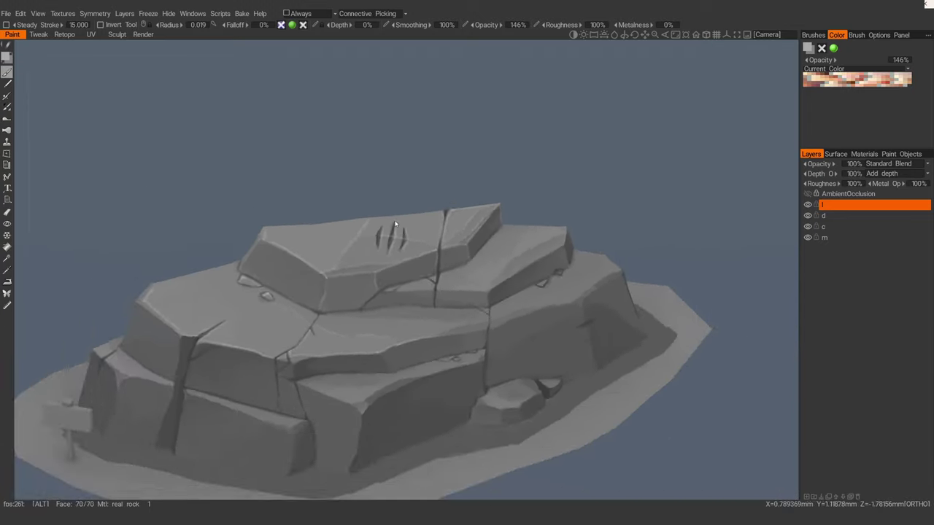
scroll(453, 273, up, 4)
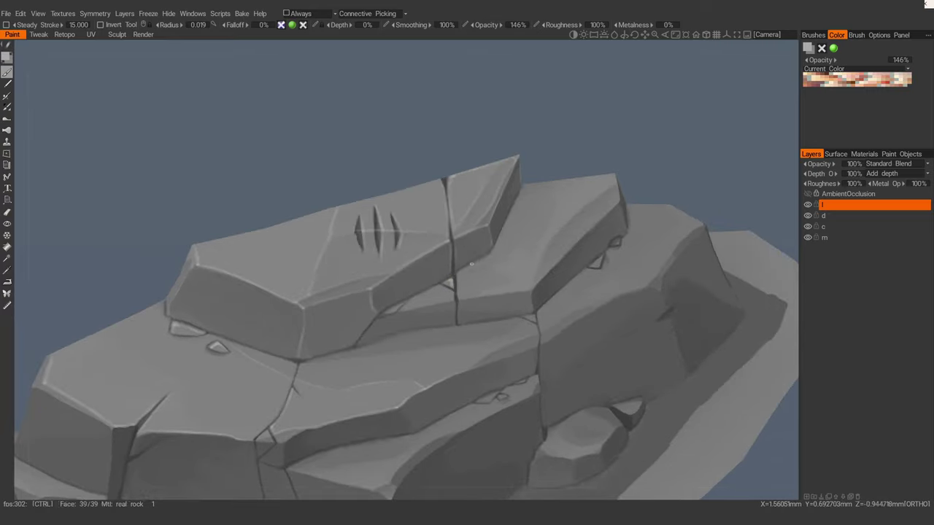
alt+drag(455, 295, 407, 319)
mouse_move(509, 257)
alt+mouse_down()
mouse_move(521, 262)
mouse_move(503, 271)
alt+mouse_up()
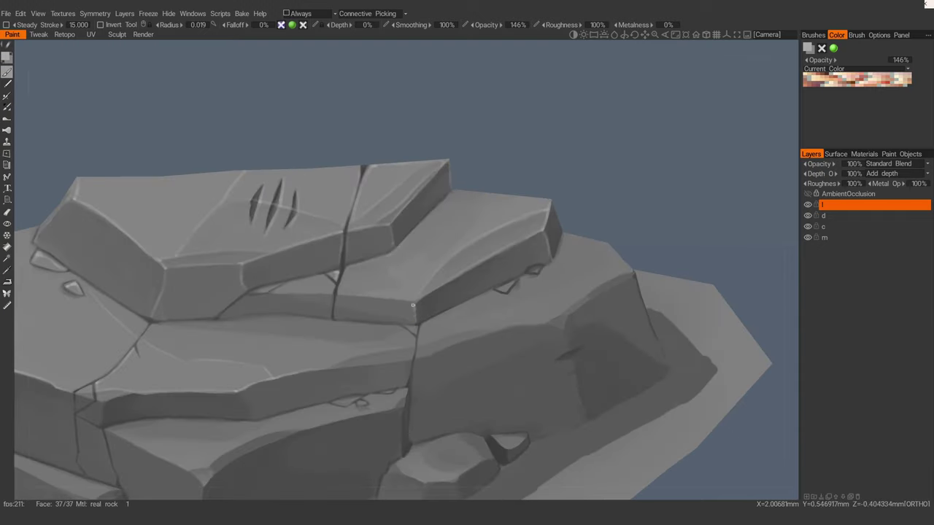
alt+drag(413, 306, 420, 229)
Step: Highlight the small wedge below the top tier and the slab edges next to the nearby crack
alt+drag(444, 305, 515, 264)
mouse_move(415, 283)
alt+mouse_down()
mouse_move(411, 223)
mouse_move(422, 274)
alt+mouse_up()
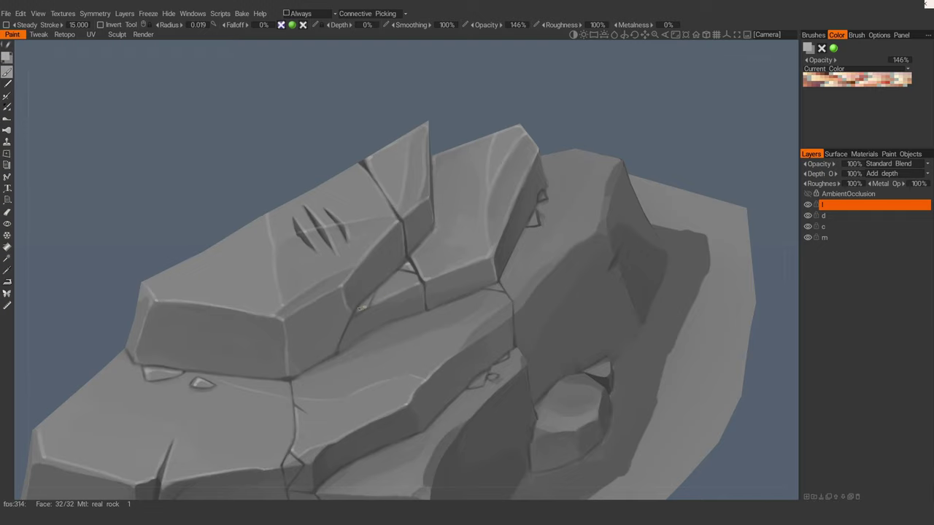
alt+drag(375, 292, 391, 259)
scroll(401, 262, down, 5)
scroll(409, 269, up, 5)
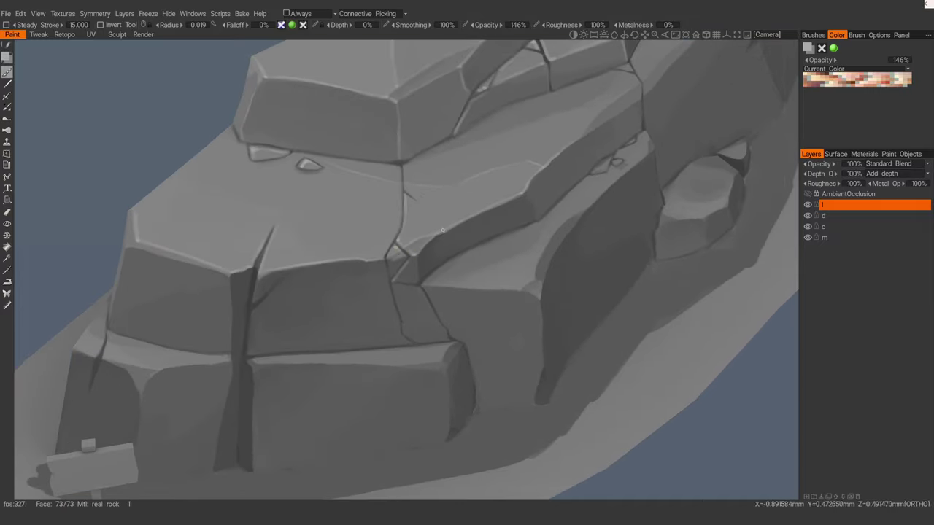
Step: Highlight the vertical break on the middle ledge's front face and paint light lines near the ledge's far end
alt+drag(475, 245, 447, 235)
drag(519, 189, 536, 219)
mouse_move(653, 167)
alt+mouse_down()
mouse_move(664, 167)
mouse_move(624, 166)
alt+mouse_up()
alt+middle_drag(624, 166, 446, 308)
alt+drag(444, 304, 458, 245)
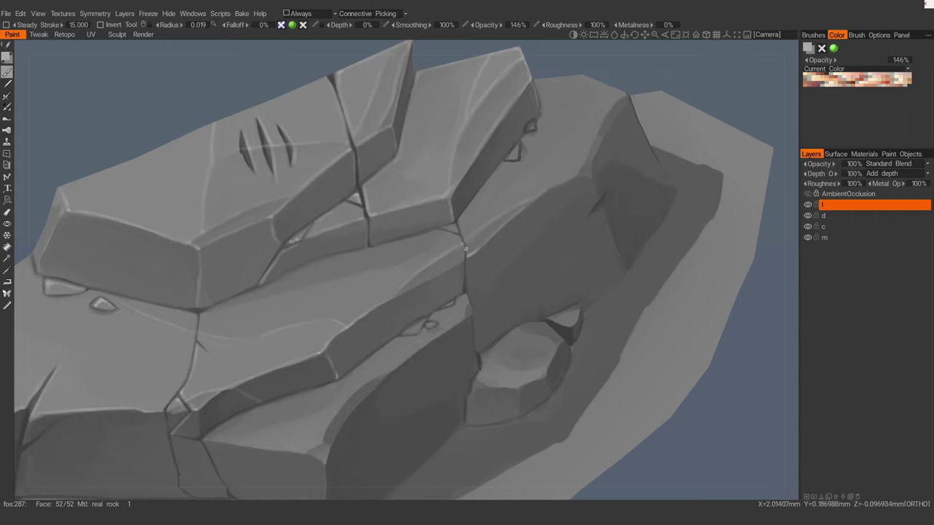
Step: Highlight the far-end block's upper edges and chipped corner, and the notch and vertical edge below it
alt+middle_drag(529, 202, 463, 247)
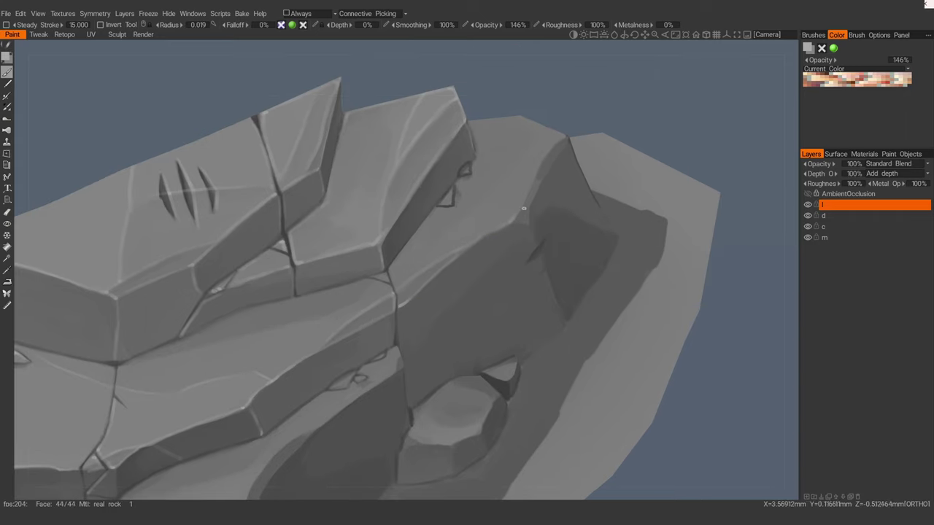
alt+drag(524, 209, 507, 221)
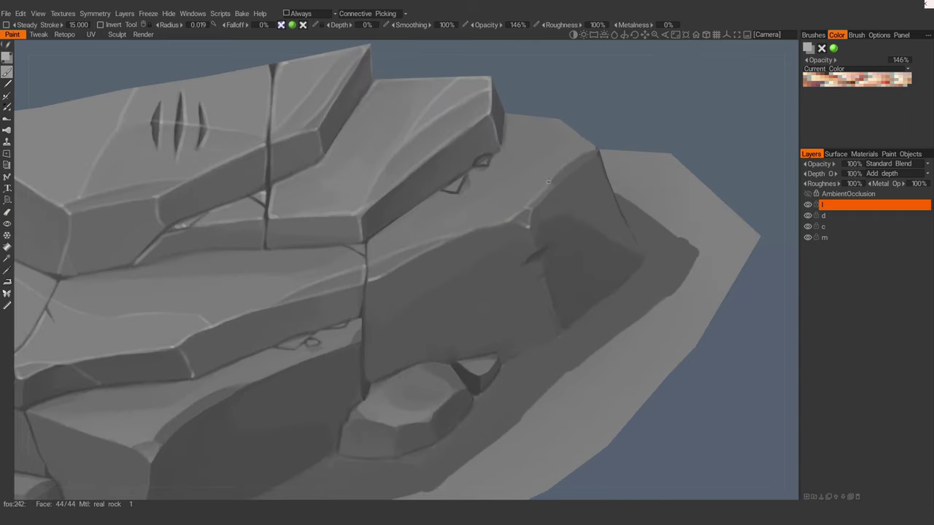
drag(551, 189, 599, 154)
mouse_move(598, 154)
alt+mouse_down()
mouse_move(573, 177)
mouse_move(548, 241)
mouse_move(547, 139)
mouse_move(559, 196)
mouse_move(456, 170)
alt+mouse_up()
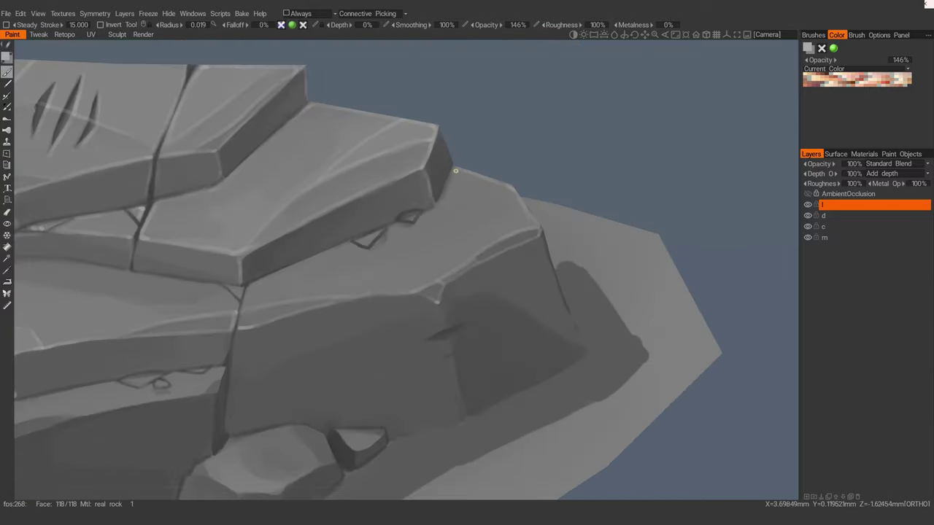
alt+drag(437, 213, 437, 259)
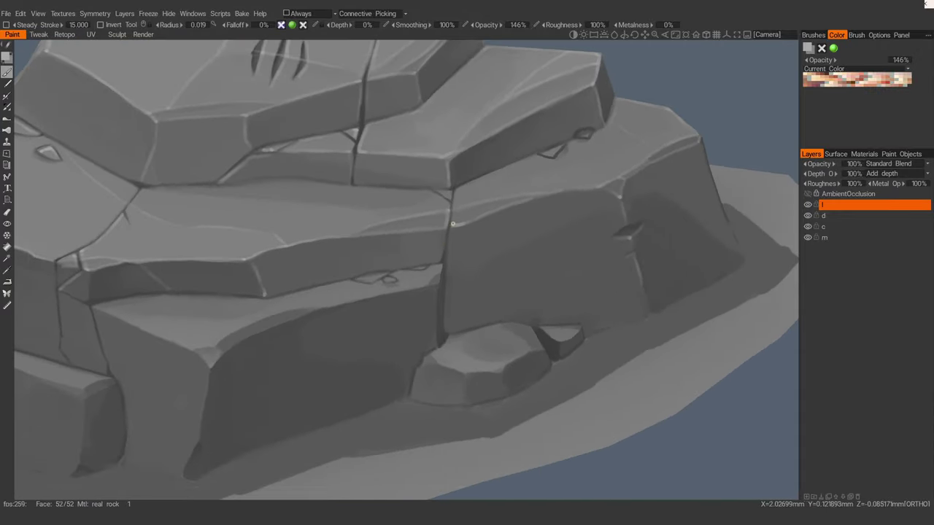
Step: Highlight the top rim, facet edges and front corners of the small boulder at the rock's base, plus the wedge beside it
alt+drag(445, 341, 425, 327)
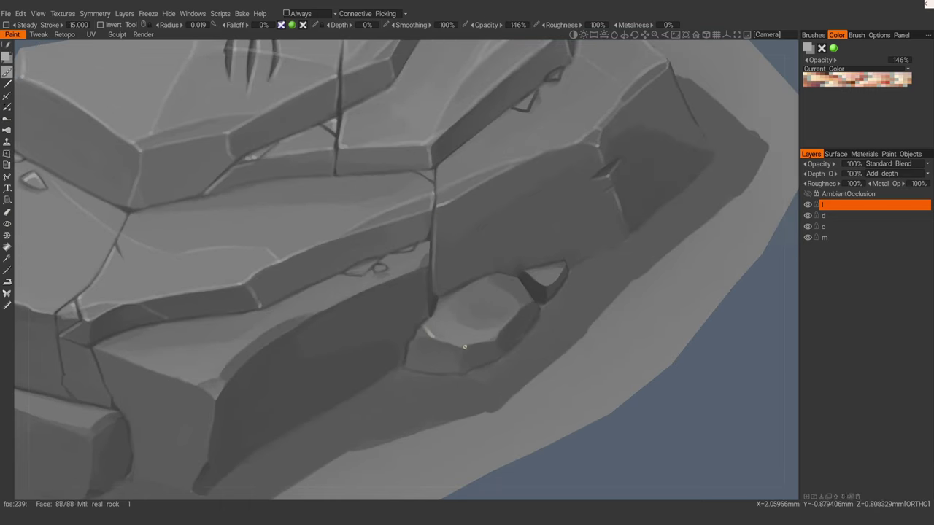
mouse_move(502, 325)
alt+mouse_down()
mouse_move(498, 273)
mouse_move(559, 297)
mouse_move(585, 282)
mouse_move(559, 309)
alt+mouse_up()
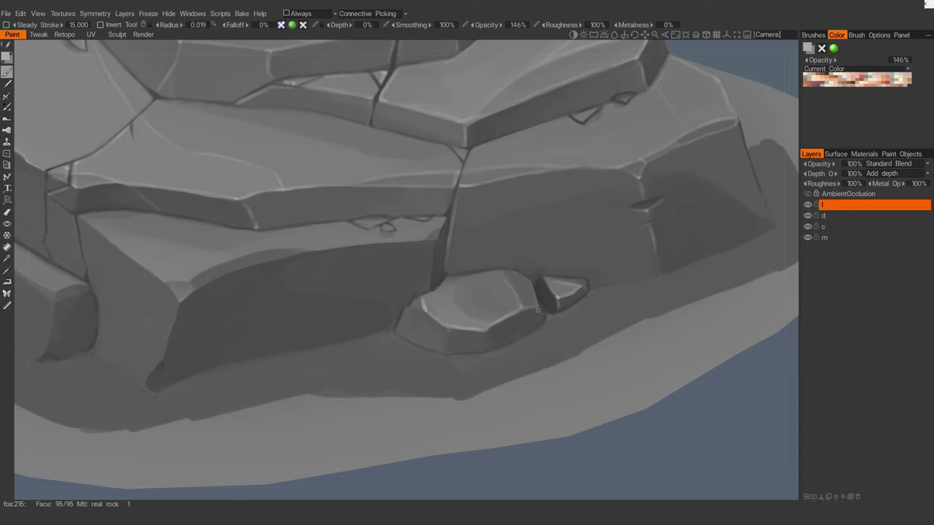
alt+drag(443, 325, 425, 315)
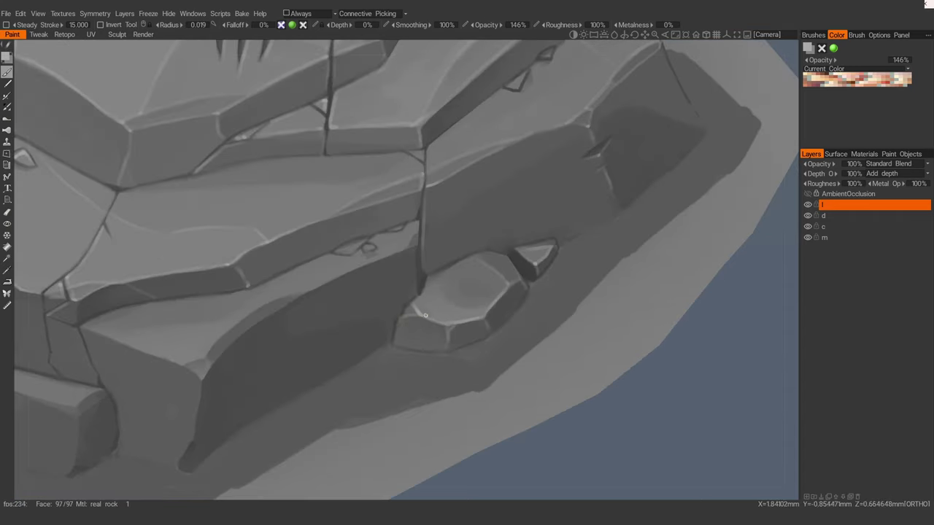
mouse_move(393, 345)
alt+right_down()
mouse_move(408, 364)
mouse_move(444, 334)
alt+right_up()
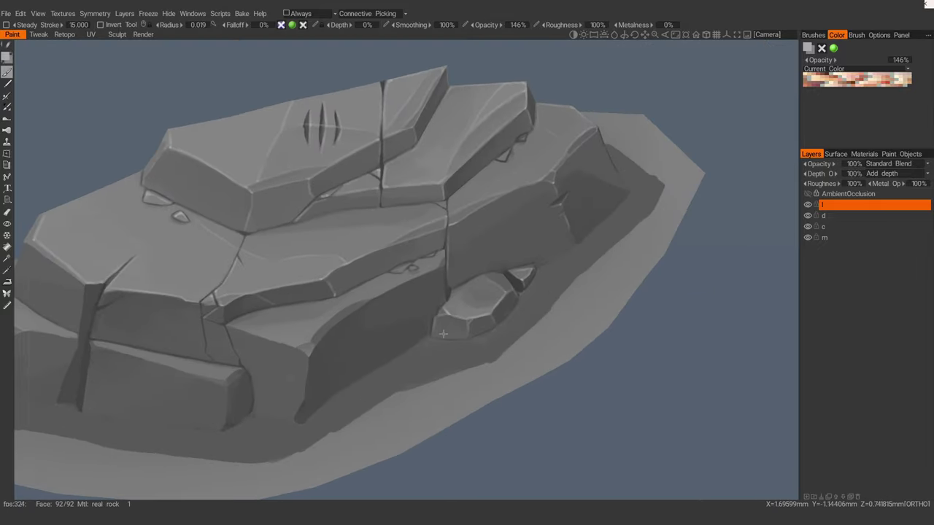
Step: Highlight the curved upper edge, chipped corner and vertical edge of the tall block beside the small boulder, including the chip at its base
alt+drag(443, 334, 359, 297)
alt+drag(386, 330, 402, 310)
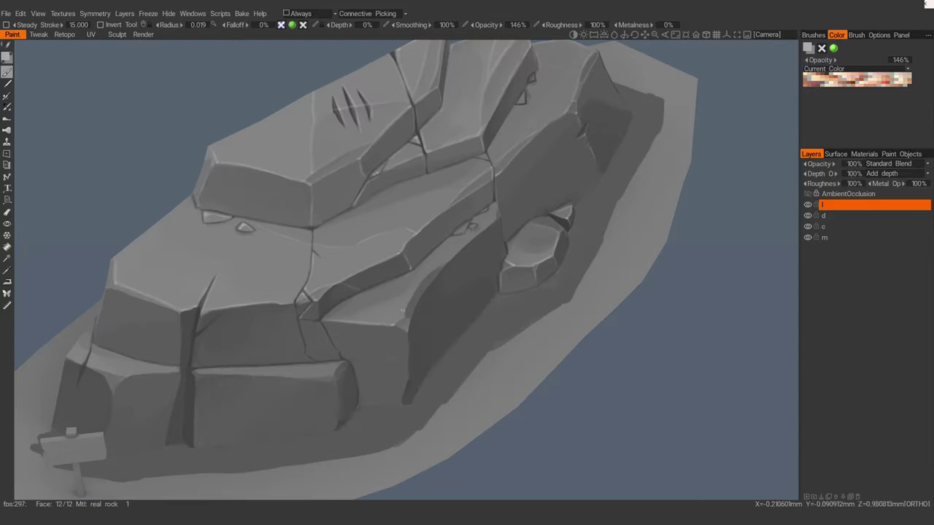
mouse_move(459, 252)
alt+mouse_down()
mouse_move(429, 257)
mouse_move(452, 240)
mouse_move(417, 264)
mouse_move(335, 283)
alt+mouse_up()
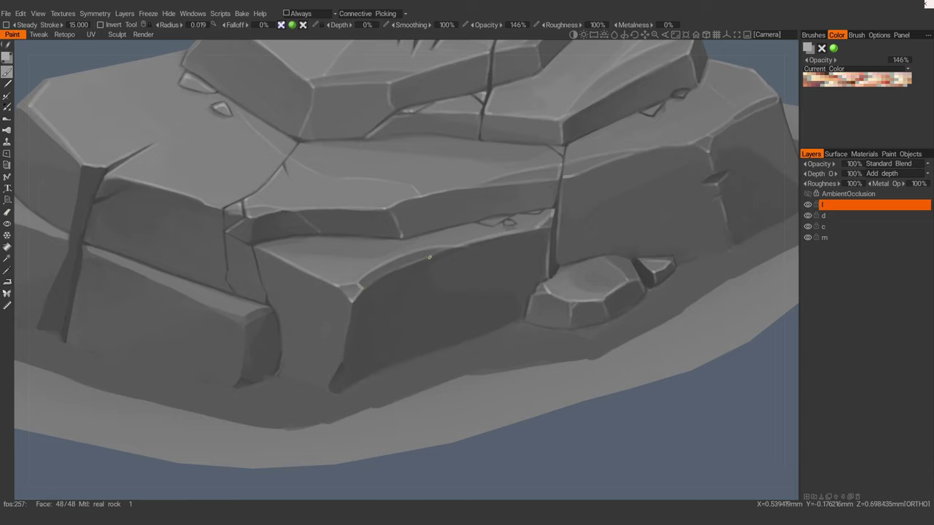
alt+drag(424, 272, 475, 262)
drag(388, 268, 363, 350)
mouse_move(379, 324)
mouse_down()
mouse_move(378, 352)
mouse_move(362, 266)
mouse_move(410, 315)
mouse_move(450, 272)
mouse_up()
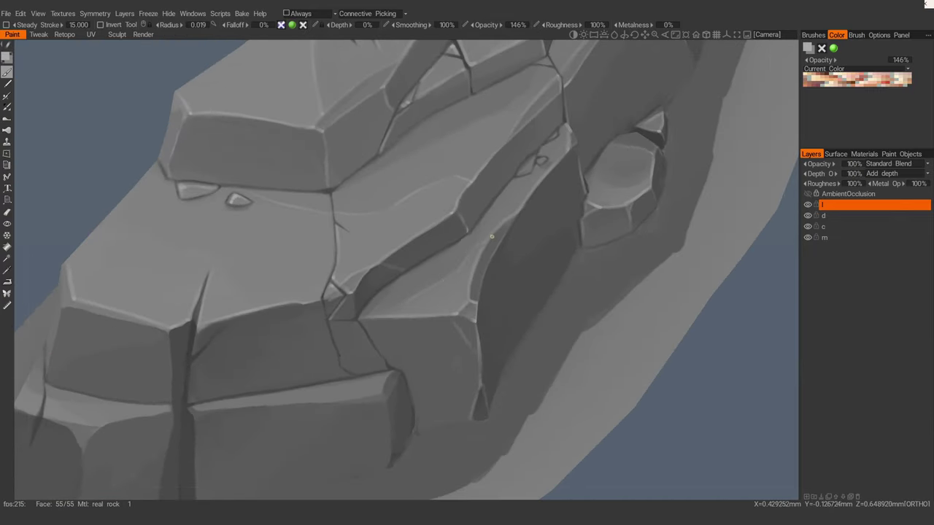
alt+drag(491, 235, 449, 256)
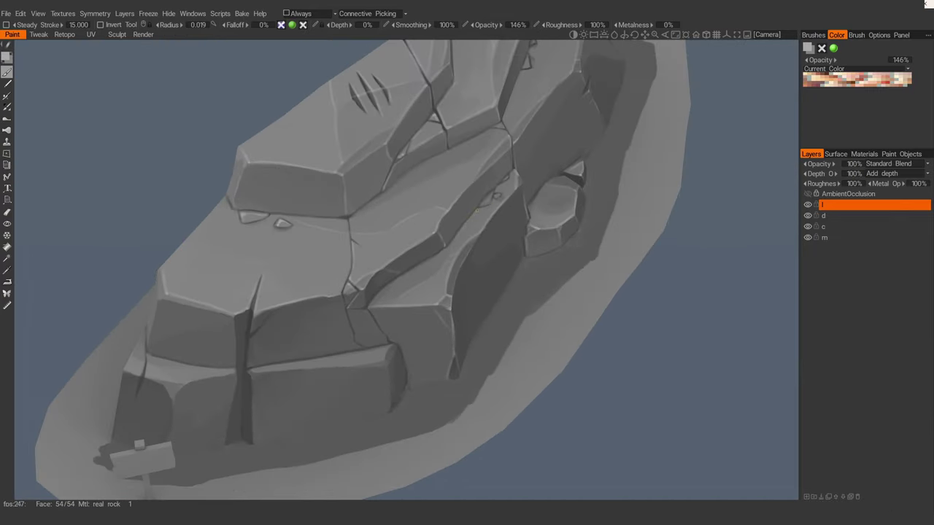
Step: Highlight the low front block's upper edges, chipped end corners and vertical edge along the deep crack
alt+right_drag(477, 211, 449, 326)
mouse_move(441, 275)
alt+mouse_down()
mouse_move(381, 329)
mouse_move(406, 252)
mouse_move(449, 318)
alt+mouse_up()
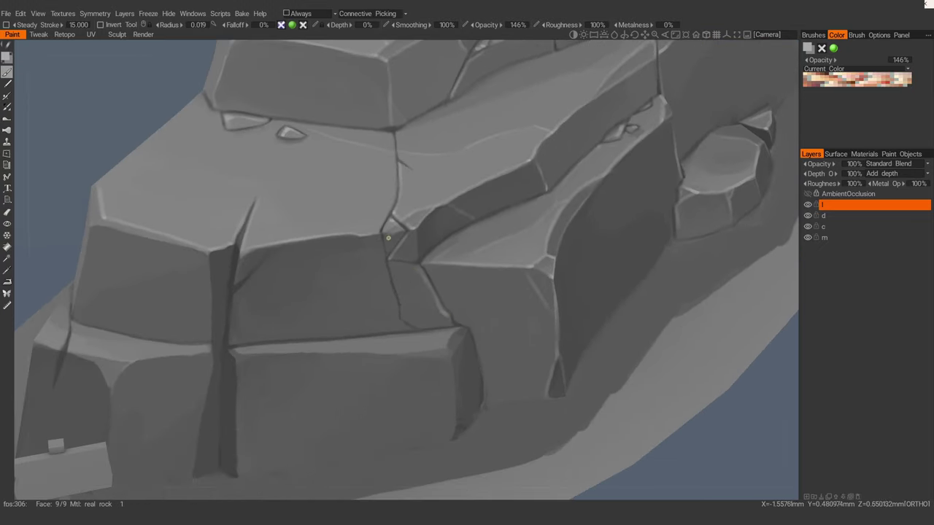
mouse_move(395, 302)
alt+mouse_down()
mouse_move(417, 340)
mouse_move(435, 293)
mouse_move(448, 301)
mouse_move(388, 287)
alt+mouse_up()
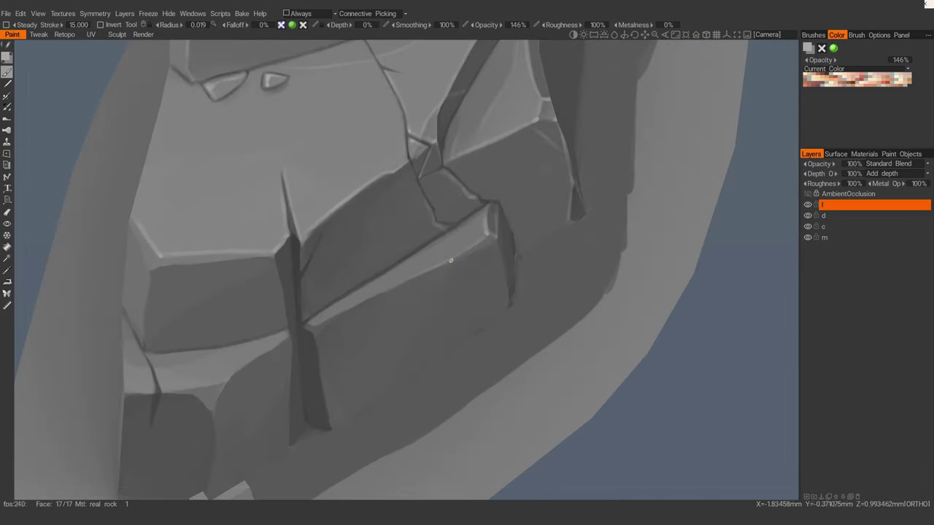
drag(451, 261, 486, 246)
mouse_move(486, 247)
alt+mouse_down()
mouse_move(491, 240)
mouse_move(495, 260)
mouse_move(490, 312)
mouse_move(511, 256)
mouse_move(453, 274)
mouse_move(528, 202)
mouse_move(416, 241)
mouse_move(380, 239)
mouse_move(381, 283)
alt+mouse_up()
mouse_move(380, 283)
alt+mouse_down()
mouse_move(382, 241)
mouse_move(370, 315)
mouse_move(381, 300)
alt+mouse_up()
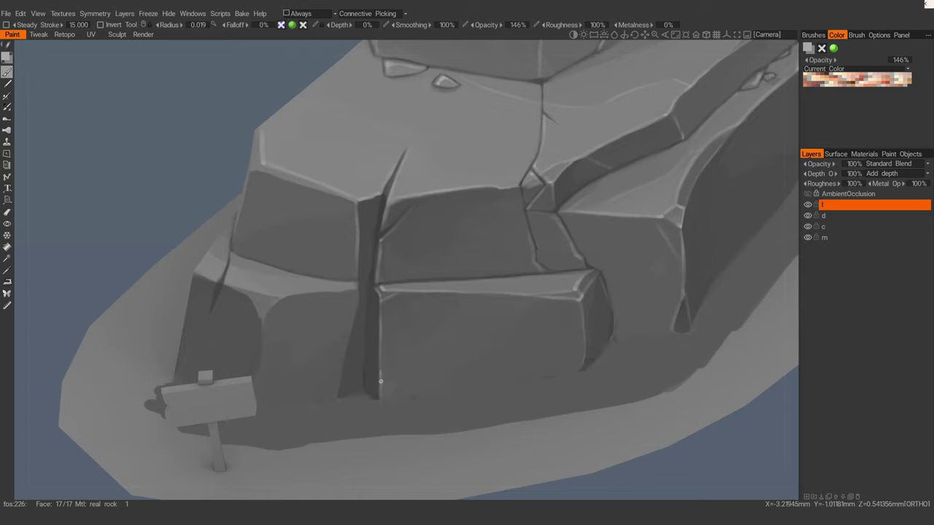
Step: Highlight the upper edge, triangular corner chip and vertical edges of the lower block behind the signpost
mouse_move(379, 363)
alt+mouse_down()
mouse_move(470, 309)
mouse_move(414, 286)
mouse_move(430, 219)
alt+mouse_up()
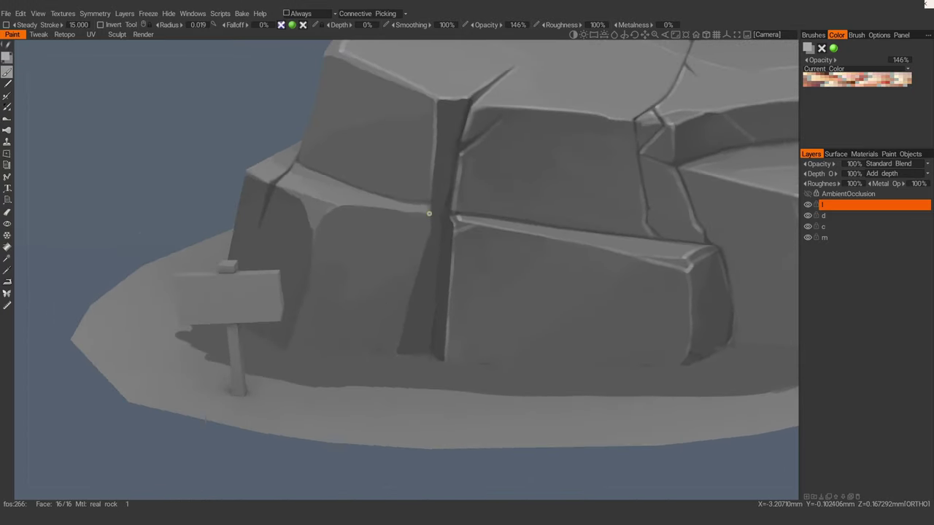
alt+drag(397, 349, 371, 261)
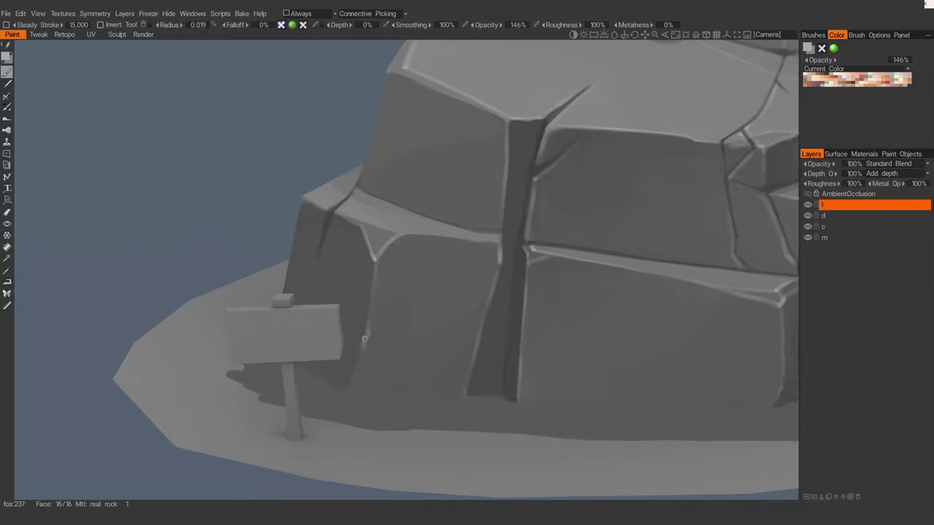
mouse_move(357, 368)
alt+mouse_down()
mouse_move(376, 286)
mouse_move(412, 309)
mouse_move(408, 293)
mouse_move(354, 277)
mouse_move(372, 265)
mouse_move(354, 271)
mouse_move(375, 288)
mouse_move(359, 310)
alt+mouse_up()
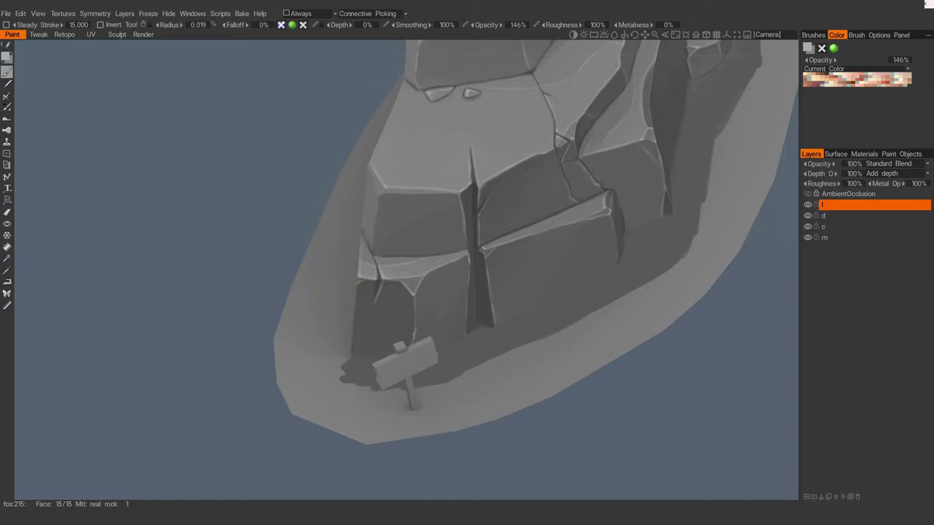
Step: Highlight the outer vertical edges of the rock's near end behind the signpost, down to the ground
drag(356, 315, 354, 352)
alt+drag(445, 342, 380, 321)
mouse_move(396, 267)
alt+mouse_down()
mouse_move(409, 283)
mouse_move(390, 271)
alt+mouse_up()
drag(399, 340, 394, 381)
mouse_move(397, 379)
alt+mouse_down()
mouse_move(386, 361)
mouse_move(384, 323)
alt+mouse_up()
alt+right_drag(384, 322, 313, 273)
alt+drag(313, 273, 398, 314)
alt+right_drag(398, 314, 409, 233)
alt+drag(409, 233, 391, 255)
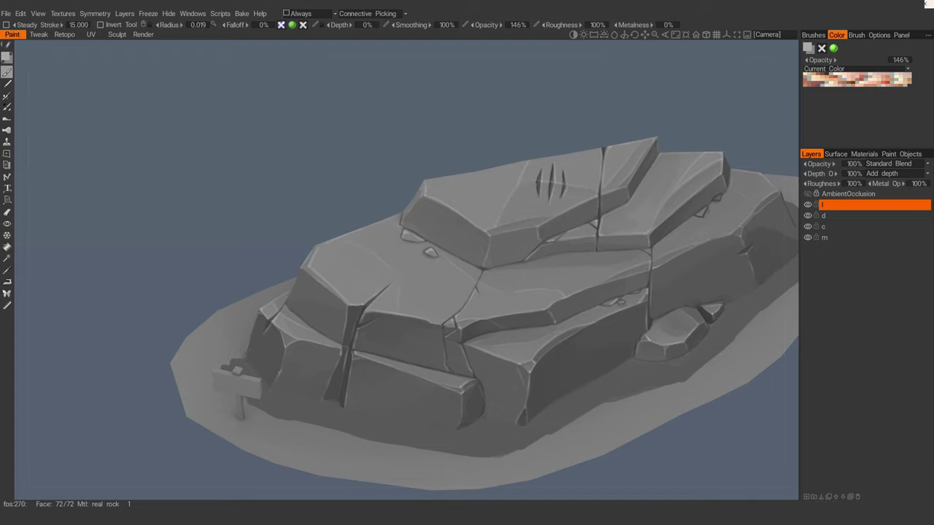
Step: Highlight the outer vertical edge and chipped corner of the second-level block above the signpost
alt+drag(474, 233, 510, 263)
alt+drag(507, 321, 300, 277)
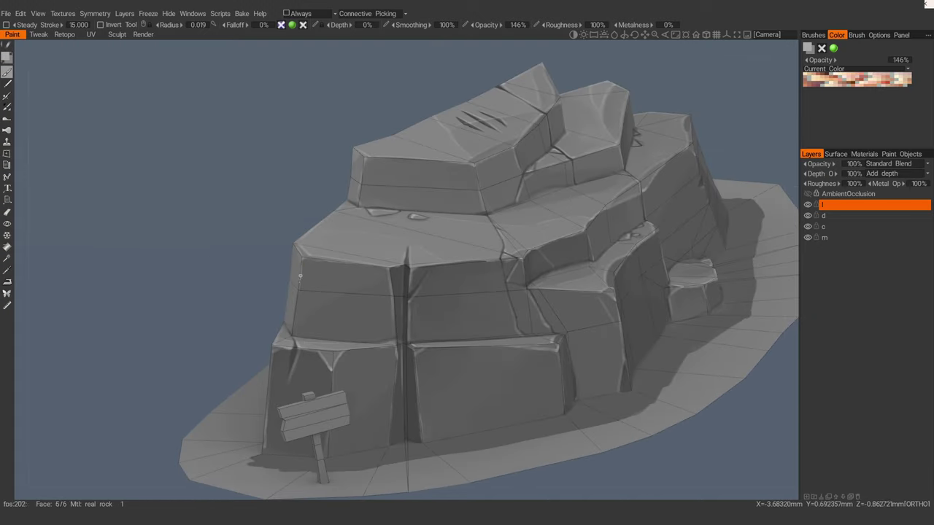
alt+right_drag(298, 285, 292, 292)
mouse_move(292, 292)
alt+mouse_down()
mouse_move(327, 271)
mouse_move(347, 317)
mouse_move(336, 285)
alt+mouse_up()
mouse_move(336, 284)
alt+right_down()
mouse_move(287, 226)
mouse_move(355, 287)
alt+right_up()
alt+drag(354, 287, 378, 250)
Step: Examine the painted edge highlights across the whole rock from near and far
scroll(360, 295, down, 5)
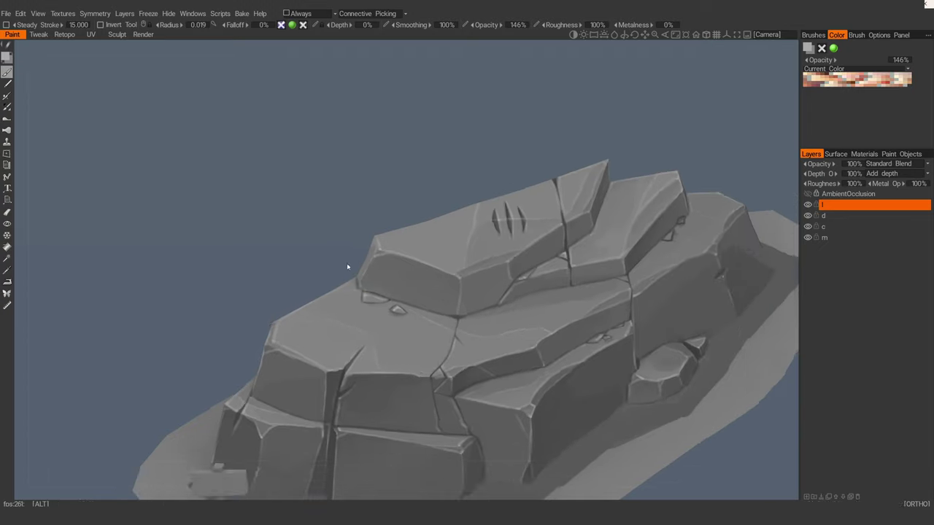
scroll(367, 265, up, 6)
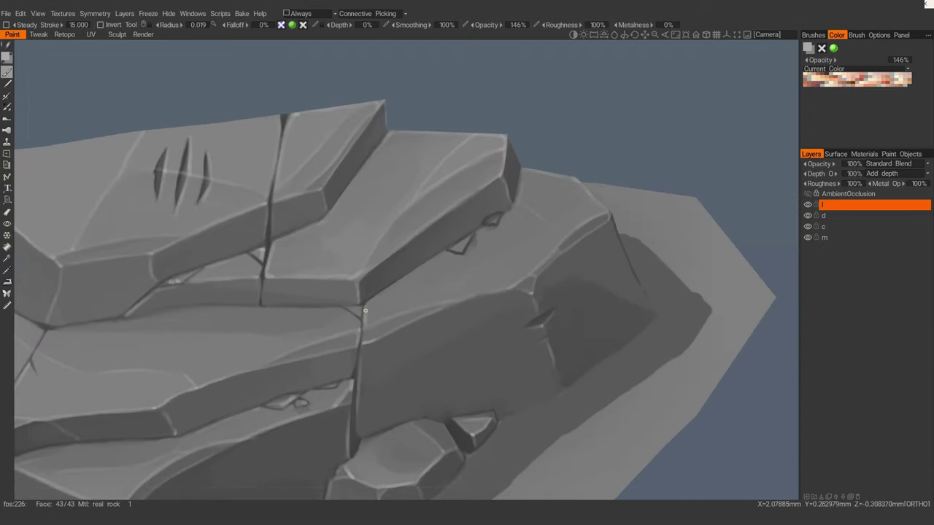
scroll(482, 230, down, 5)
mouse_move(436, 267)
alt+mouse_down()
mouse_move(402, 250)
mouse_move(351, 254)
mouse_move(392, 284)
mouse_move(495, 267)
mouse_move(438, 284)
mouse_move(456, 252)
alt+mouse_up()
scroll(351, 255, down, 2)
scroll(350, 255, up, 2)
scroll(417, 299, up, 5)
scroll(456, 251, down, 3)
alt+middle_drag(456, 251, 384, 224)
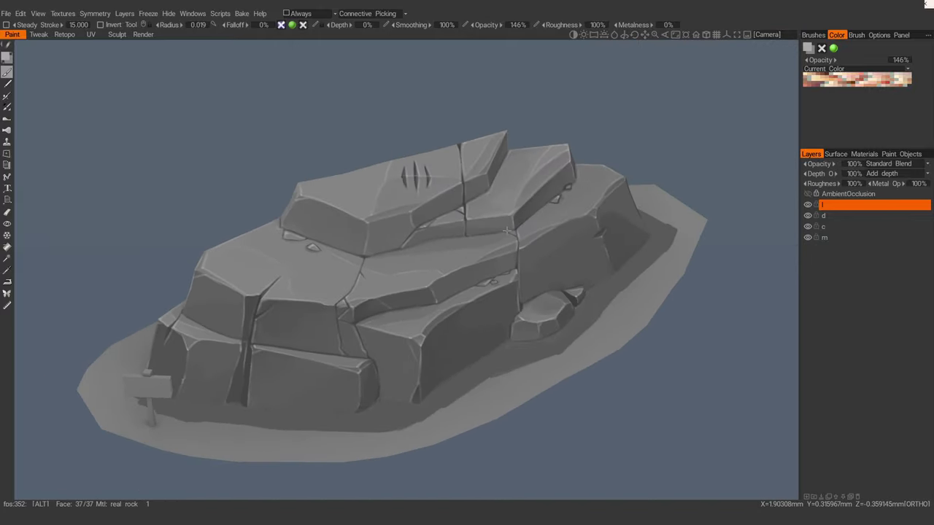
scroll(384, 225, up, 3)
Step: Soften the highlights around the top slab's chipped front corner and the ledge below with the Eraser
key(e)
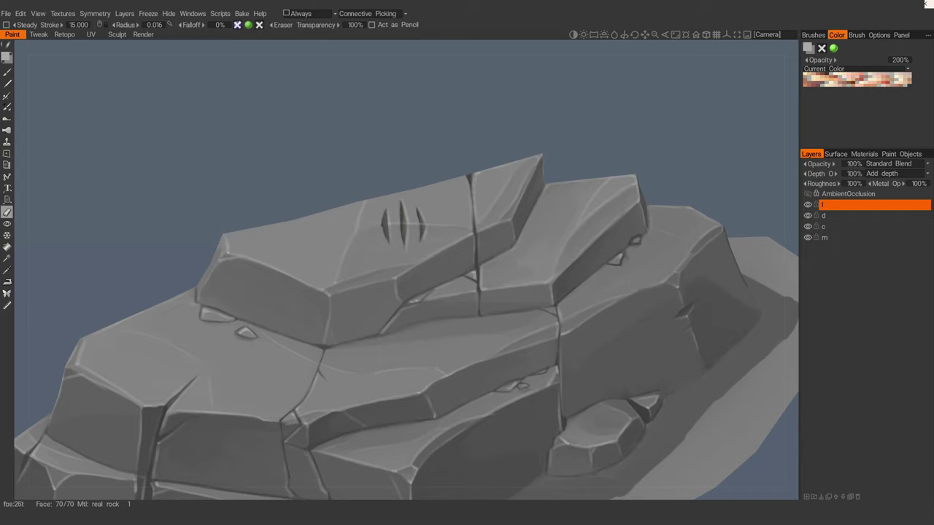
scroll(336, 299, up, 5)
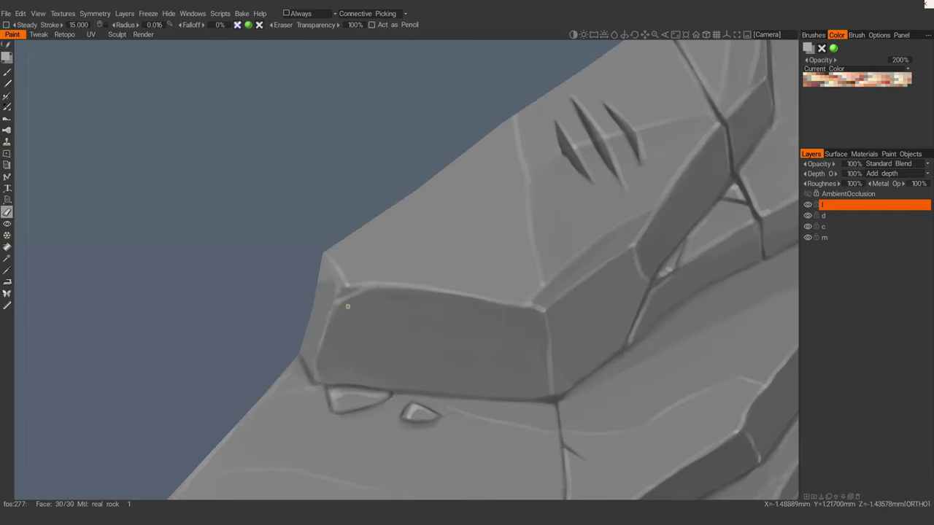
alt+drag(340, 293, 377, 216)
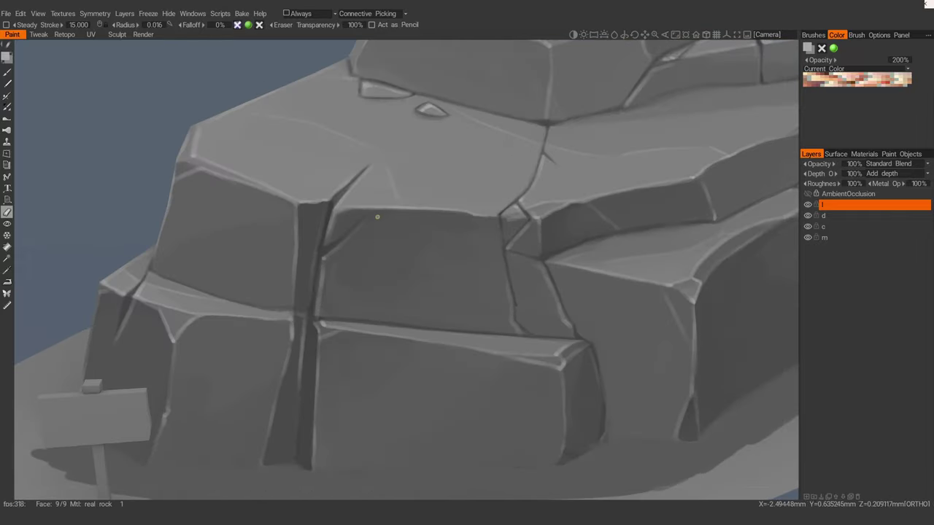
Step: Enlarge the eraser radius to about 0.058 and fade the lower ends of the vertical highlights behind the signpost
alt+right_drag(337, 220, 321, 228)
alt+middle_drag(321, 228, 471, 193)
right_drag(365, 361, 381, 361)
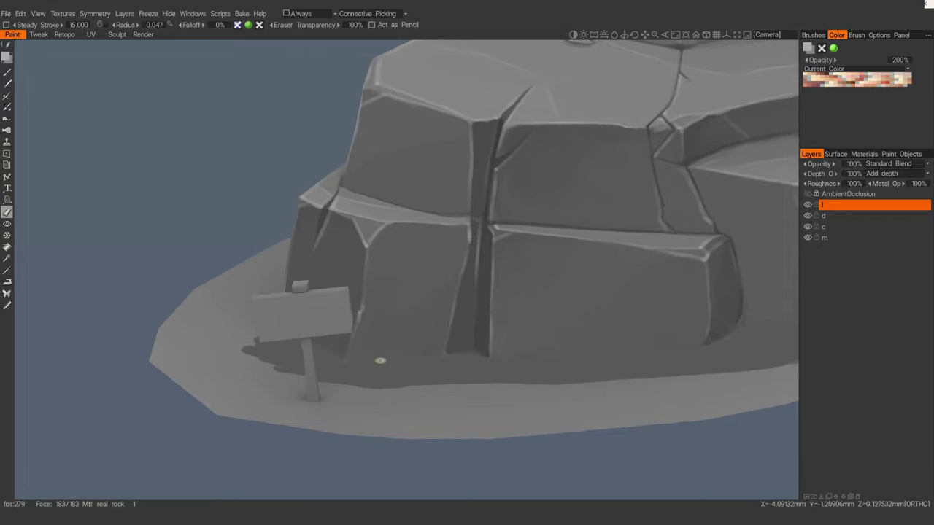
alt+drag(367, 241, 315, 262)
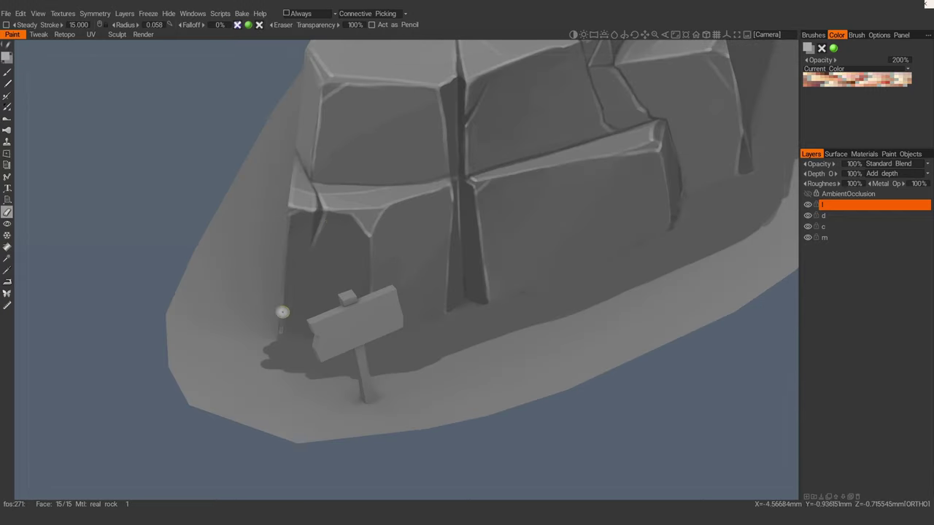
alt+drag(291, 224, 289, 167)
alt+right_drag(278, 217, 407, 293)
alt+middle_drag(406, 292, 326, 302)
Step: Thin the highlights on the upper slabs and the far-end block's corner and notch with the Eraser at radius 0.021
alt+drag(539, 190, 409, 217)
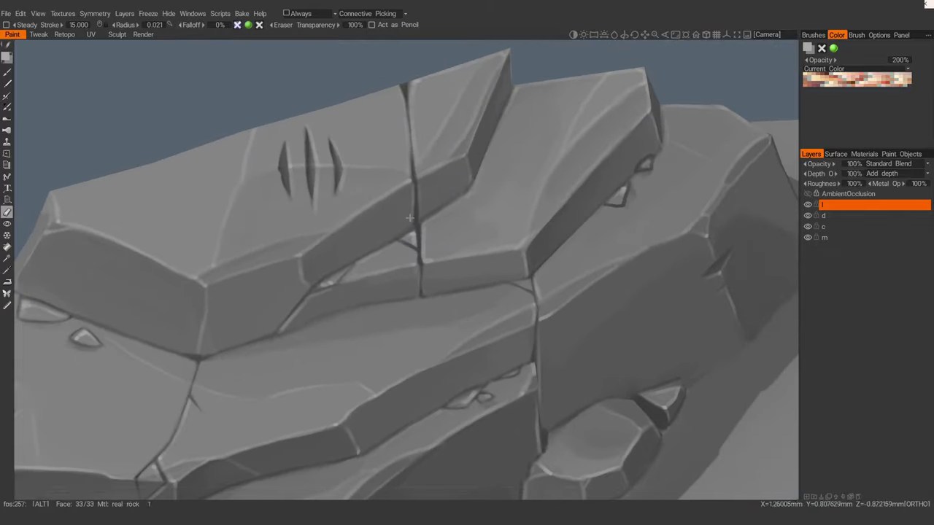
alt+middle_drag(455, 169, 410, 269)
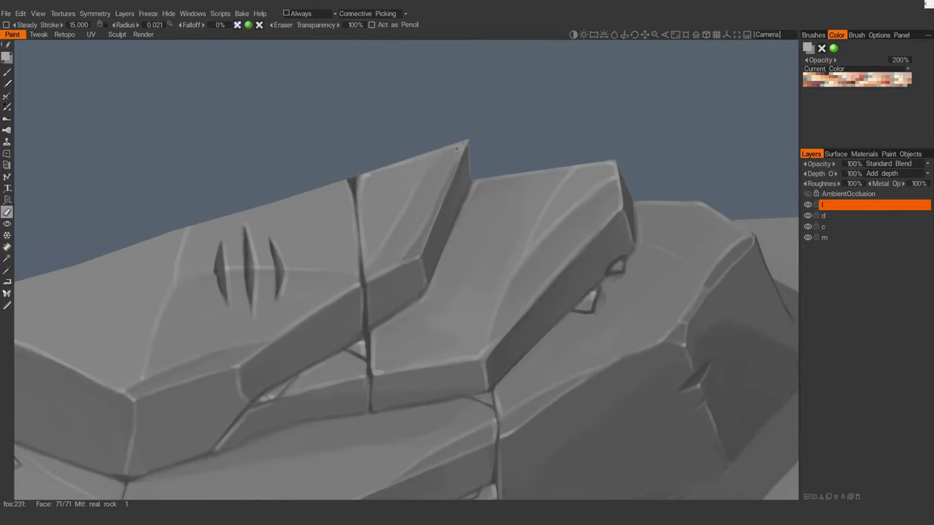
alt+drag(365, 271, 493, 270)
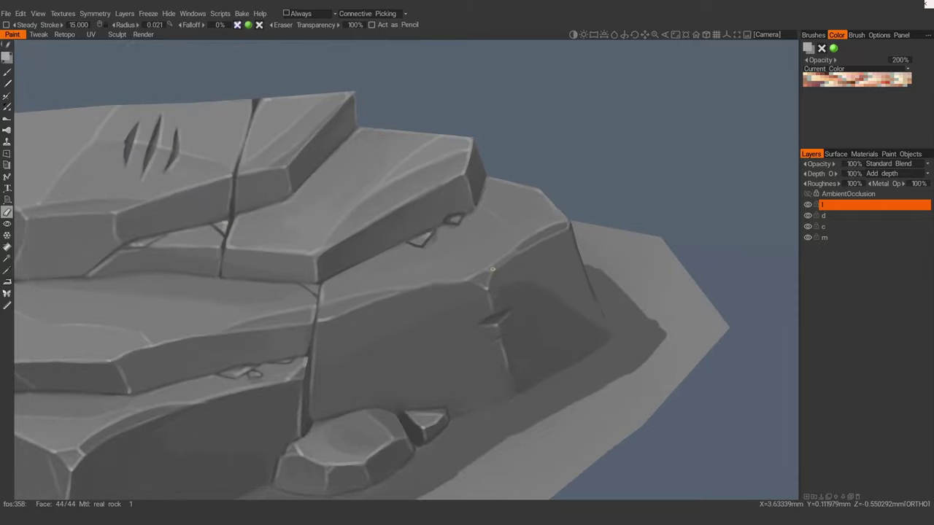
alt+drag(564, 226, 475, 266)
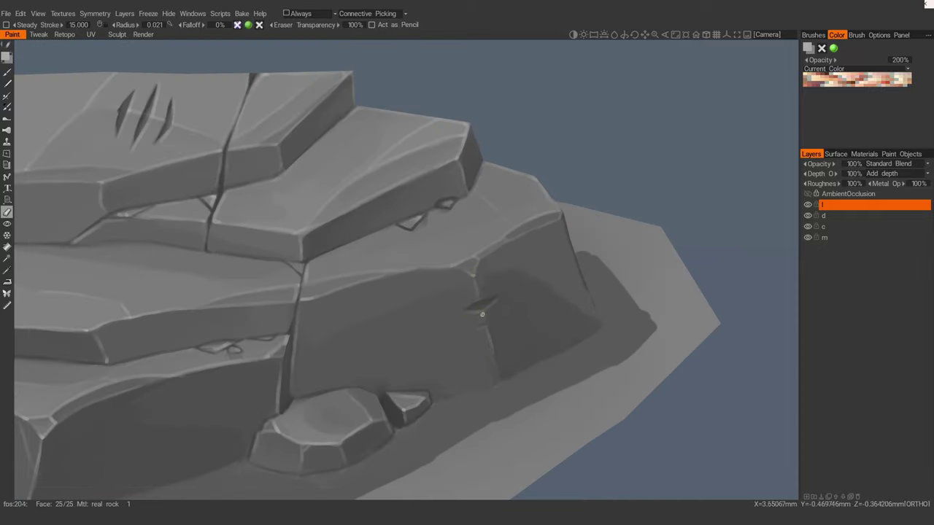
alt+drag(481, 314, 395, 287)
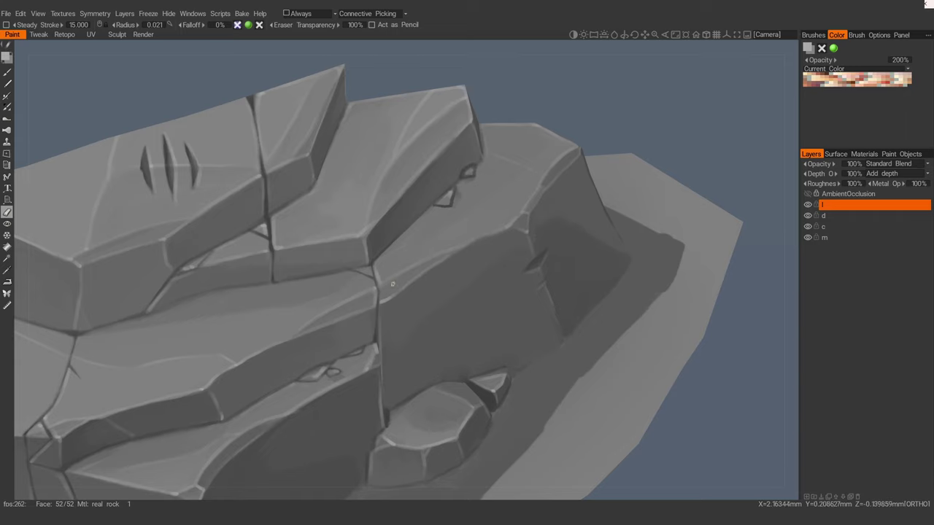
Step: Touch up the light edge where the far-end block meets the vertical crack, using the brush at radius 0.019
alt+middle_drag(367, 318, 429, 264)
key(b)
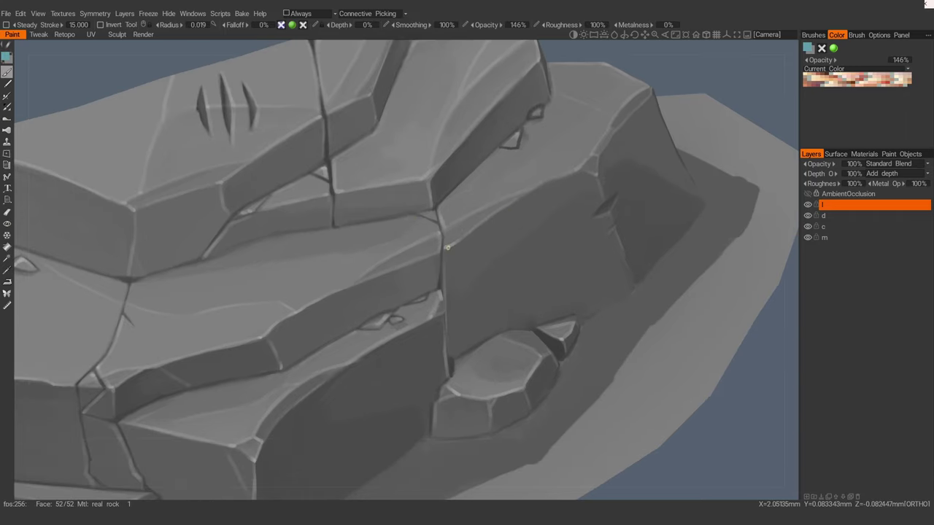
mouse_move(430, 213)
alt+right_down()
mouse_move(411, 236)
mouse_move(494, 126)
alt+right_up()
Step: Examine the edge highlights over the front blocks, upper slabs and signpost end of the rock from several angles
key(e)
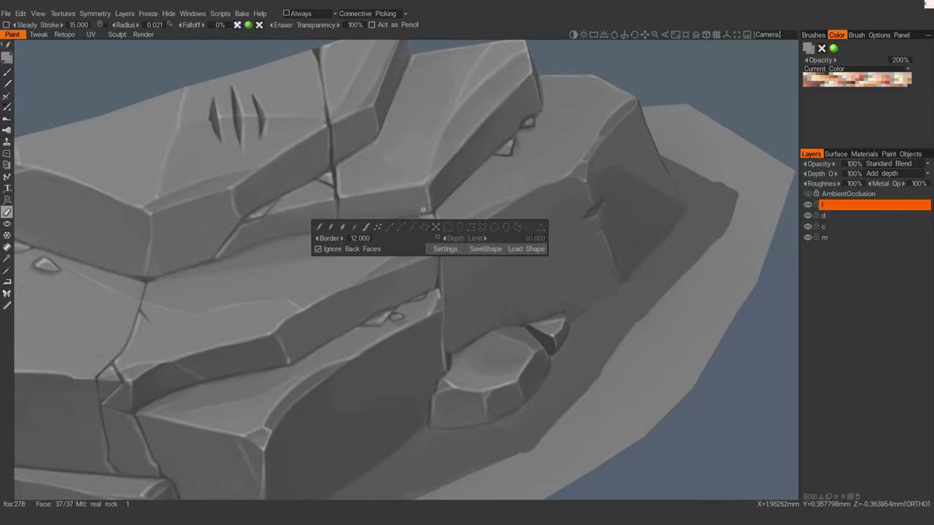
alt+drag(417, 253, 467, 226)
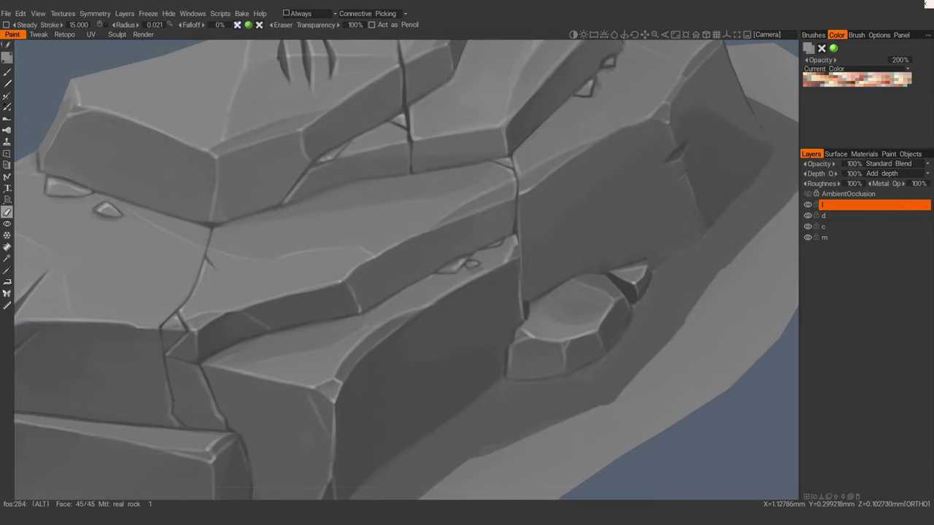
alt+drag(515, 252, 435, 282)
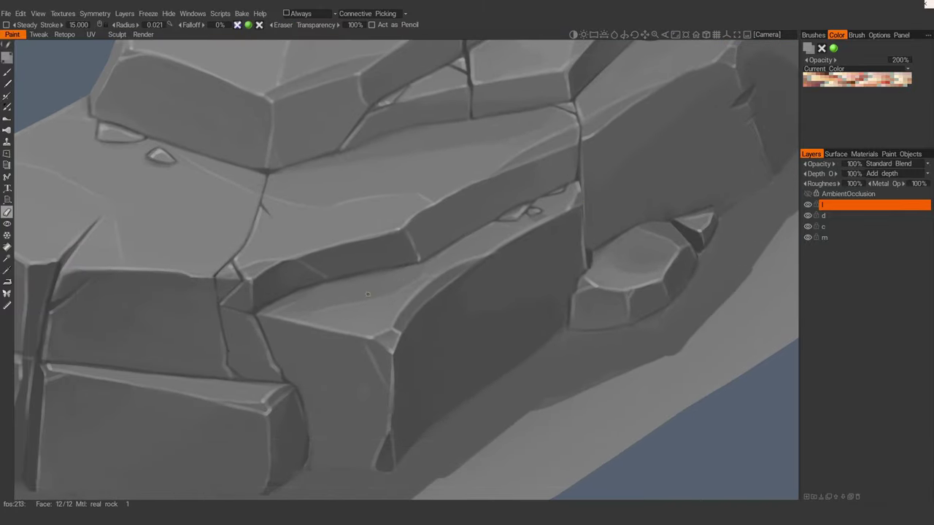
alt+drag(368, 294, 388, 273)
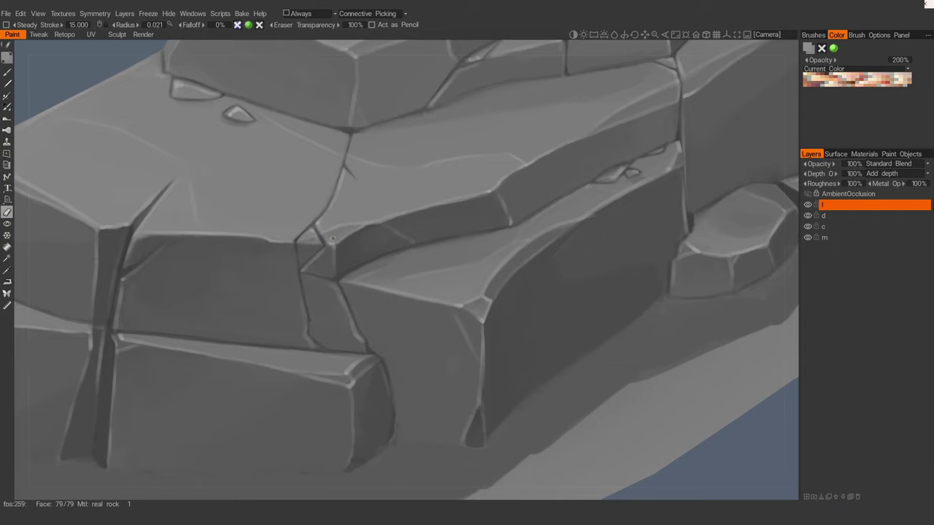
alt+drag(333, 238, 414, 282)
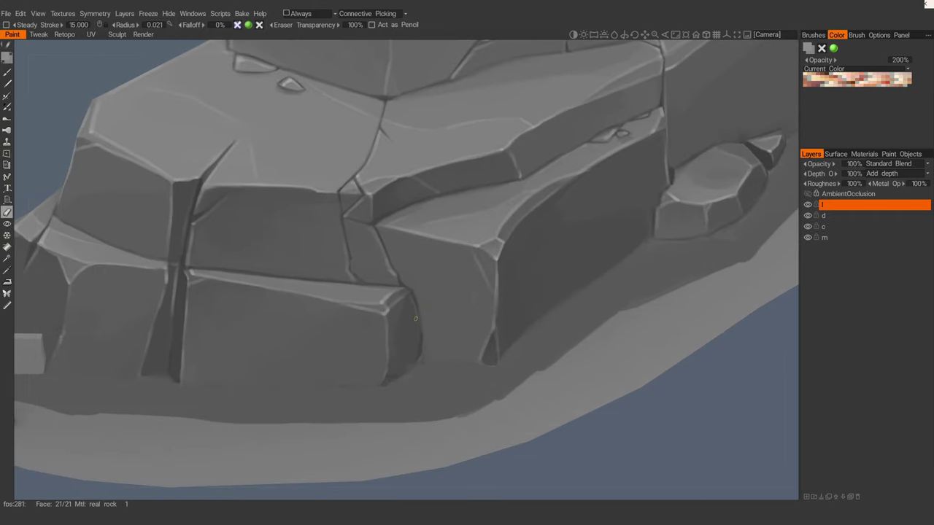
alt+drag(353, 307, 428, 280)
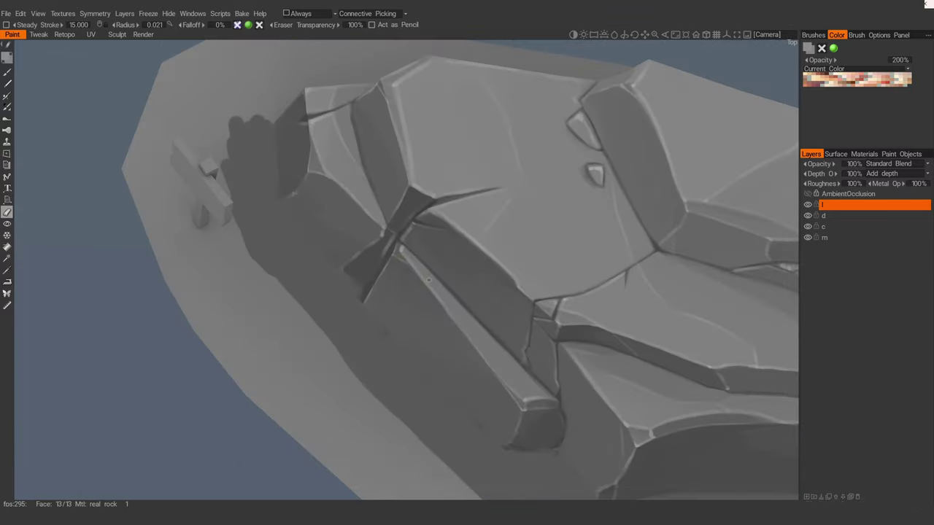
alt+drag(493, 329, 462, 207)
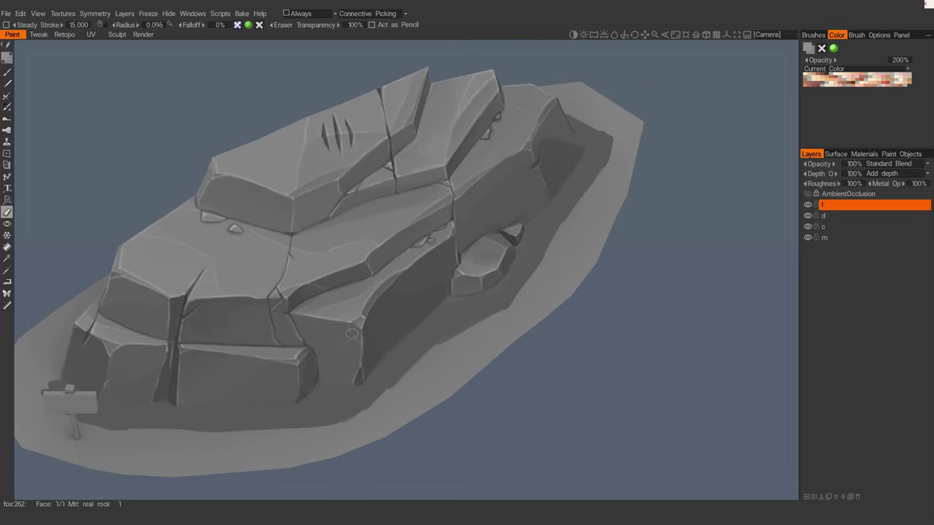
alt+drag(299, 363, 414, 288)
alt+drag(486, 267, 466, 225)
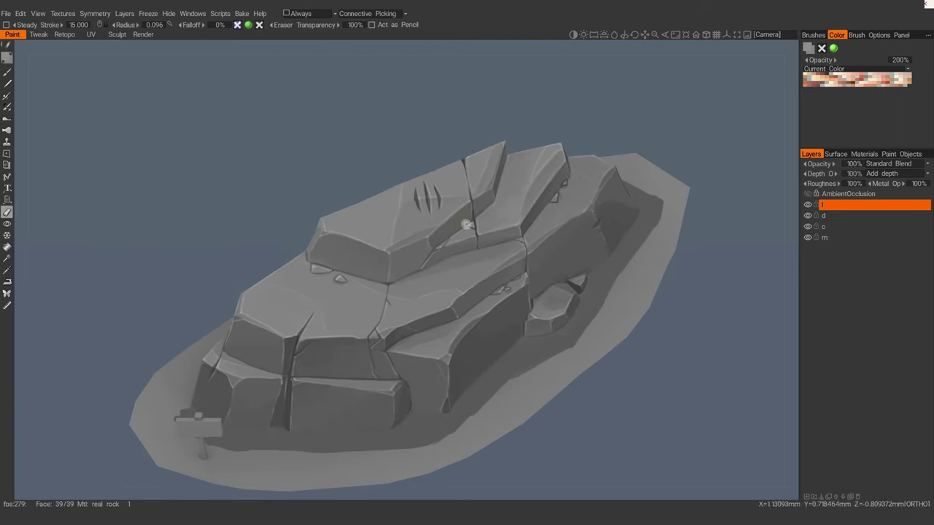
alt+middle_drag(218, 367, 253, 307)
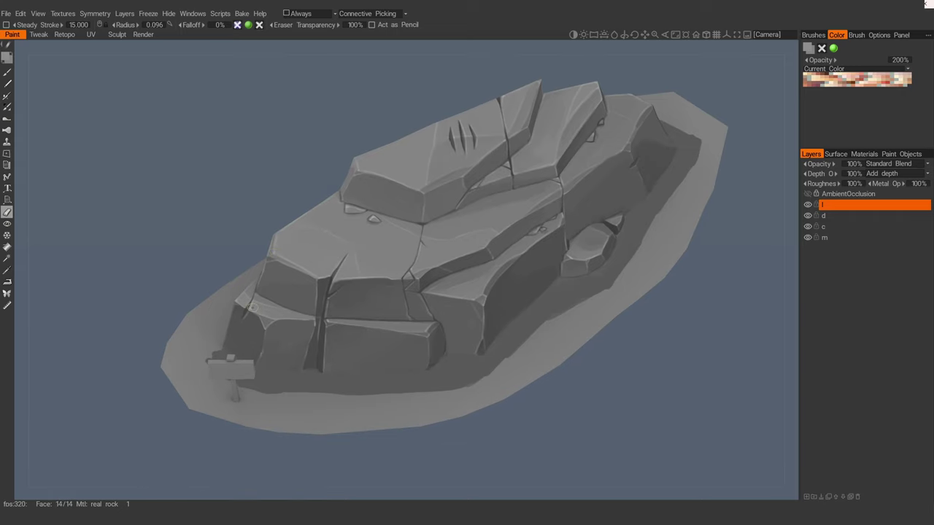
alt+drag(310, 328, 428, 262)
right_drag(428, 263, 455, 305)
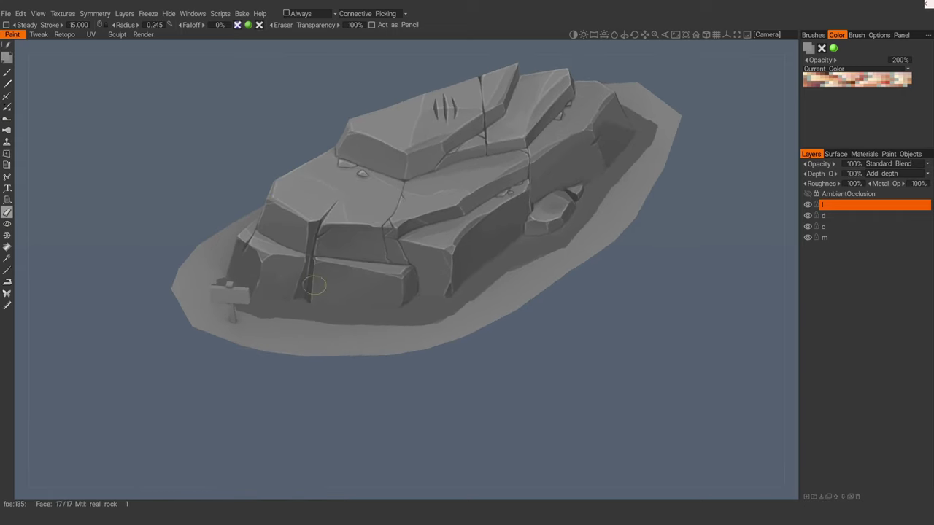
alt+middle_drag(390, 186, 290, 256)
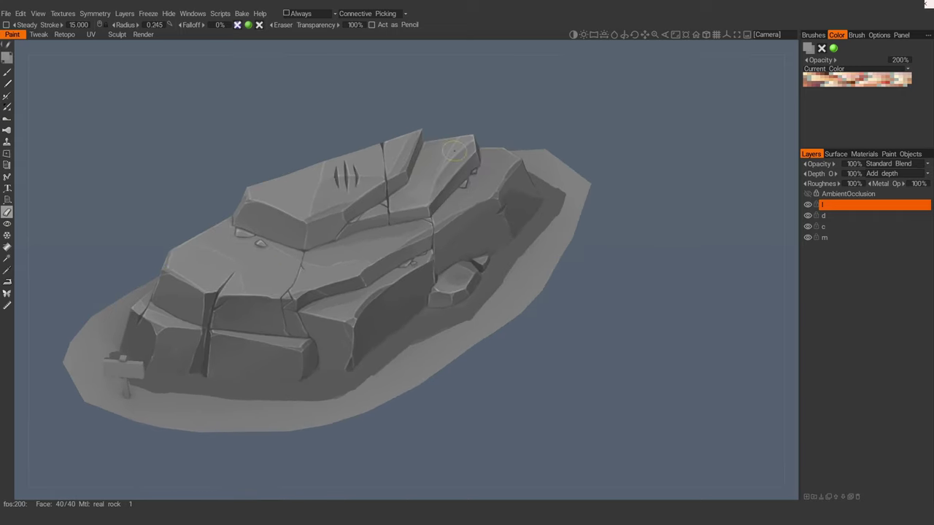
Step: Add a paint layer named soft d above layer l and ready the soft round brush at radius 0.264
alt+drag(519, 157, 513, 195)
key(b)
key(v)
scroll(444, 247, up, 2)
key(v)
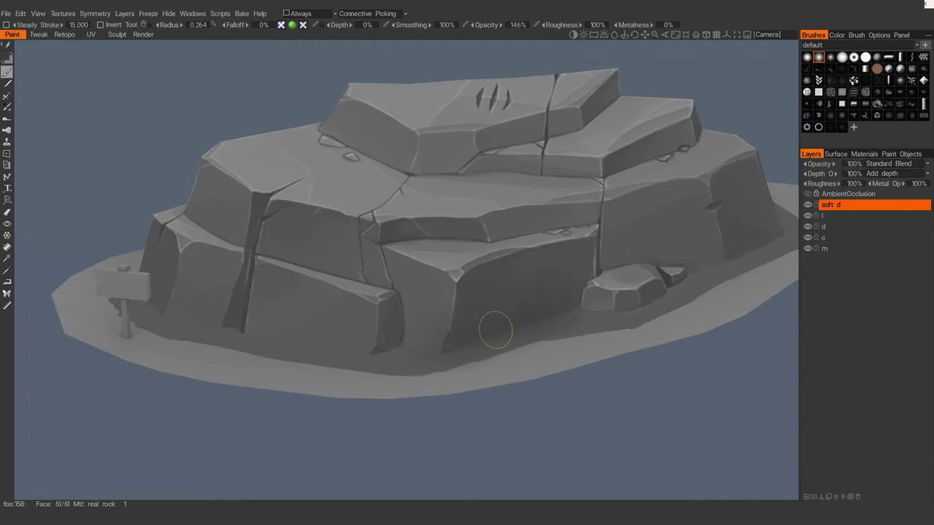
Step: Paint soft shadows along the rock's base around the small boulder and the far end, with the brush at radius 0.182
alt+drag(490, 329, 557, 330)
alt+middle_drag(557, 329, 462, 351)
key(bracketleft)
key(bracketleft)
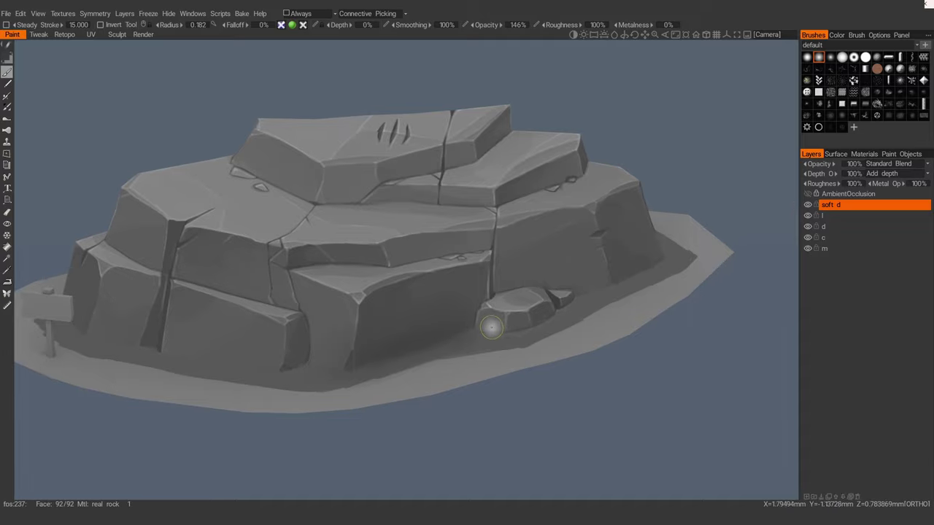
drag(495, 323, 559, 313)
alt+middle_drag(579, 316, 497, 370)
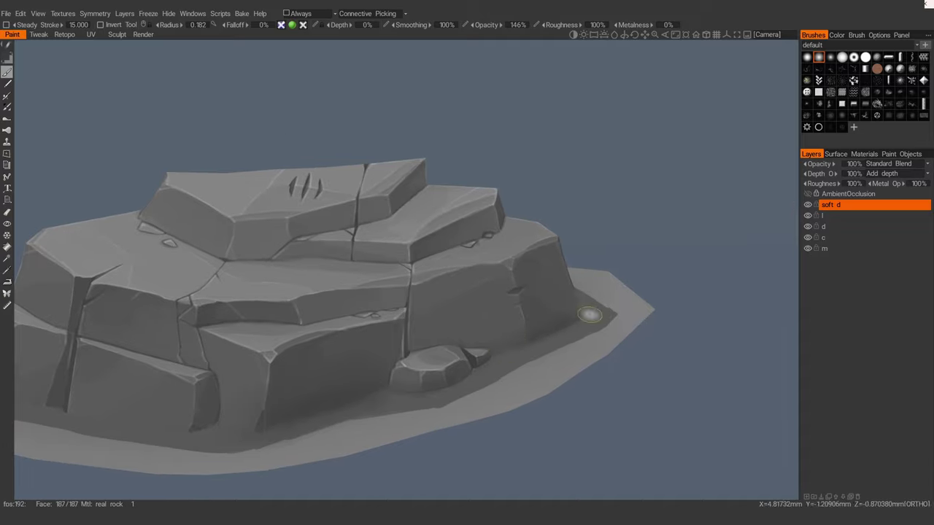
alt+drag(411, 346, 447, 312)
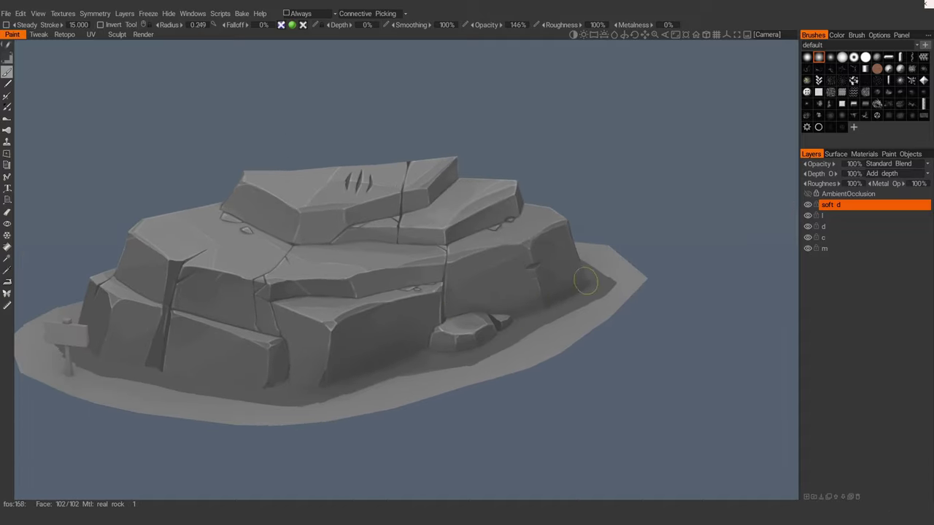
Step: Paint soft shadows along the base of the front blocks and behind the signpost, with the brush at radius 0.249
mouse_move(586, 281)
alt+mouse_down()
mouse_move(591, 298)
mouse_move(673, 315)
mouse_move(514, 343)
alt+mouse_up()
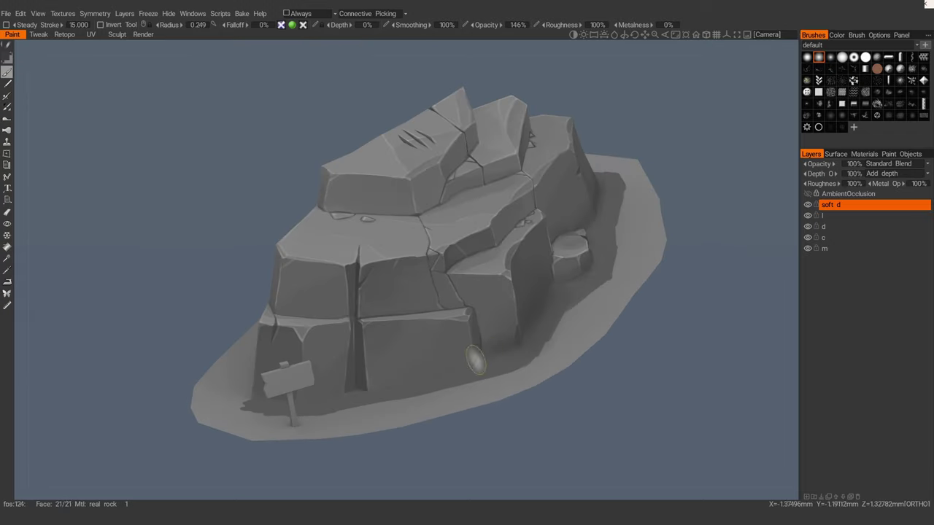
alt+middle_drag(475, 359, 534, 317)
mouse_move(422, 345)
alt+mouse_down()
mouse_move(373, 324)
mouse_move(496, 353)
alt+mouse_up()
alt+middle_drag(495, 353, 427, 373)
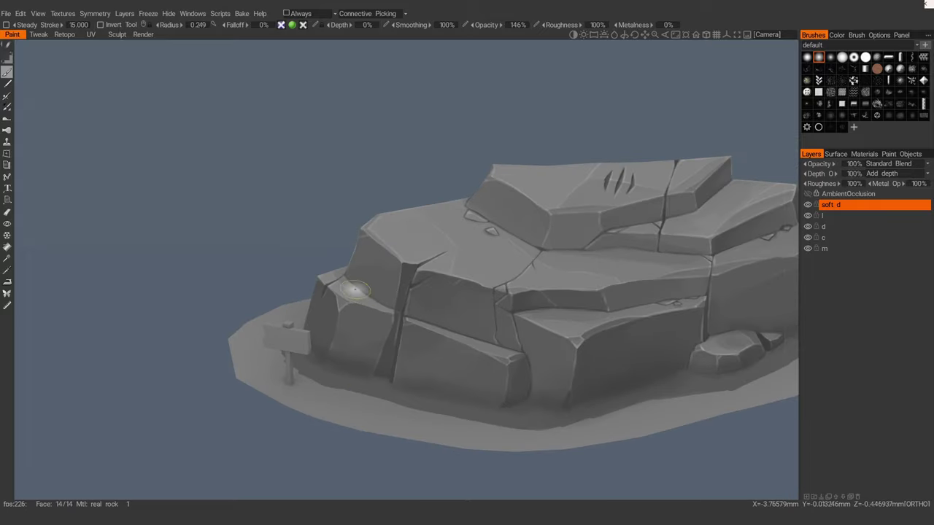
right_drag(359, 291, 352, 278)
mouse_move(356, 286)
mouse_down()
mouse_move(378, 298)
mouse_move(355, 302)
mouse_move(441, 338)
mouse_up()
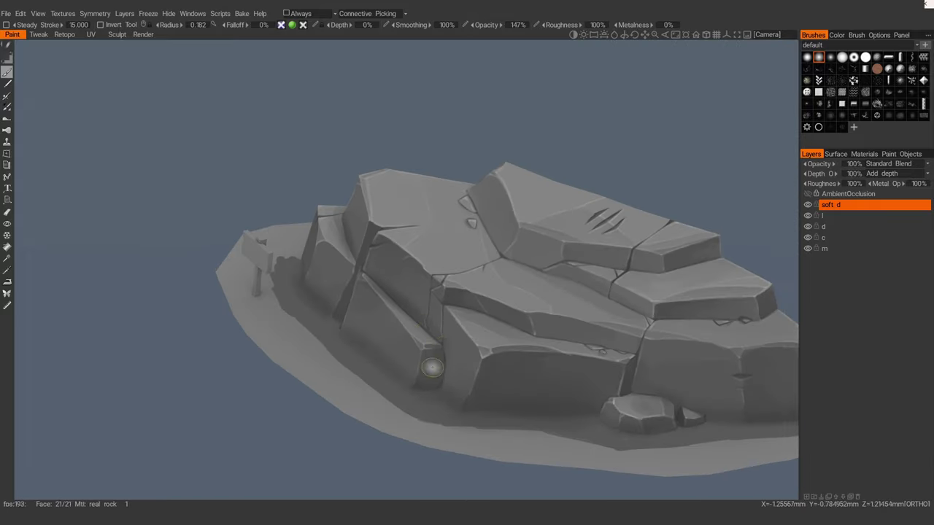
Step: Shade beneath the top slab and where the front ledges meet the blocks, with the soft brush at radius about 0.188
alt+drag(431, 372, 494, 260)
mouse_move(608, 257)
alt+mouse_down()
mouse_move(488, 252)
mouse_move(519, 235)
mouse_move(485, 267)
mouse_move(543, 277)
alt+mouse_up()
mouse_move(459, 295)
mouse_down()
mouse_move(521, 251)
mouse_move(470, 259)
mouse_move(590, 203)
mouse_move(546, 215)
mouse_up()
alt+drag(417, 299, 507, 276)
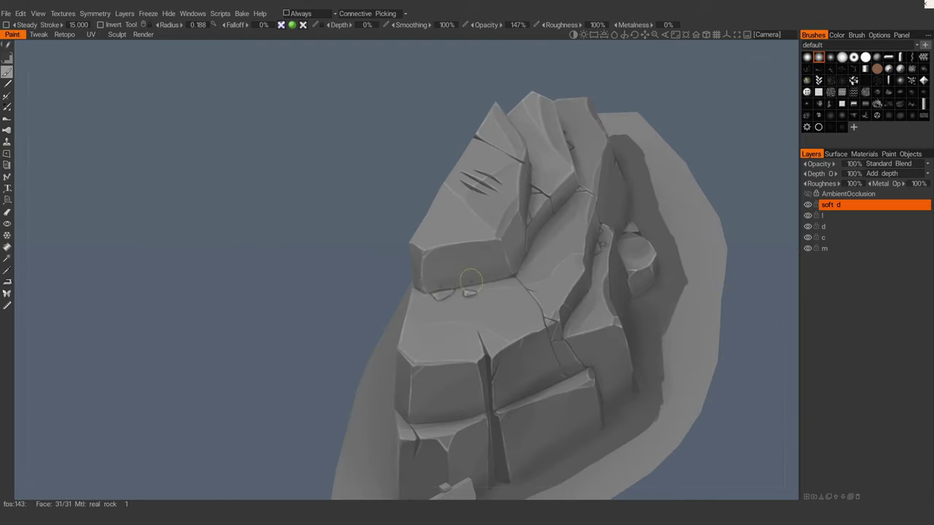
mouse_move(418, 287)
alt+mouse_down()
mouse_move(402, 236)
mouse_move(372, 283)
mouse_move(430, 282)
mouse_move(351, 280)
mouse_move(343, 314)
mouse_move(354, 352)
mouse_move(517, 343)
alt+mouse_up()
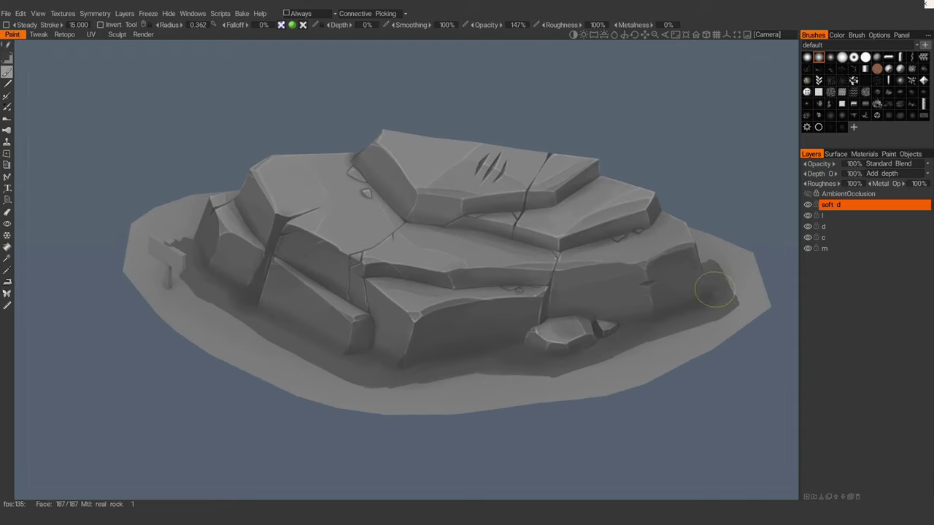
Step: Deepen the broad shadows on the lower walls and near-end blocks with the soft brush, ending at radius 0.291
mouse_move(234, 306)
alt+mouse_down()
mouse_move(332, 342)
mouse_move(328, 301)
mouse_move(376, 303)
mouse_move(436, 224)
alt+mouse_up()
right_click(435, 223)
alt+drag(427, 287, 417, 275)
right_drag(417, 275, 407, 271)
alt+drag(407, 271, 408, 281)
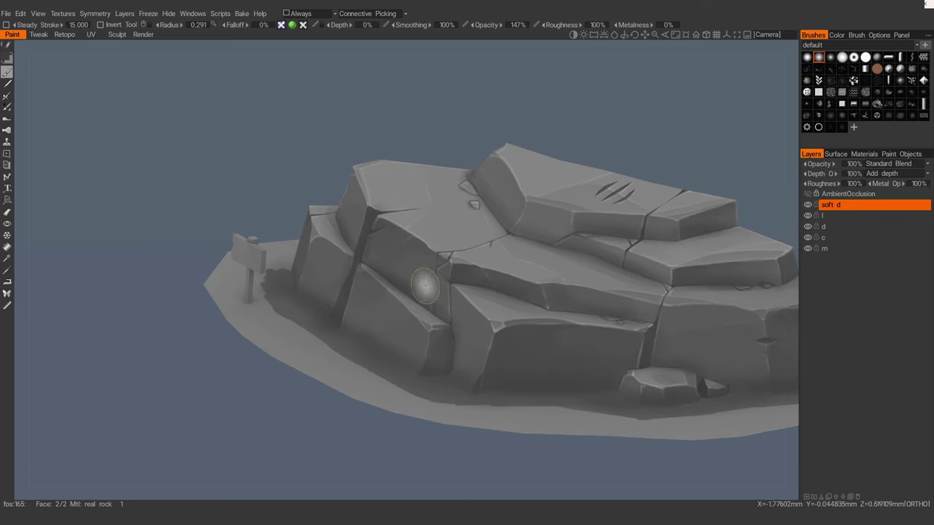
Step: Trim excess soft shadow from the front blocks and ledges with the Eraser, using radii 0.184 and 0.229
key(e)
right_drag(391, 263, 375, 255)
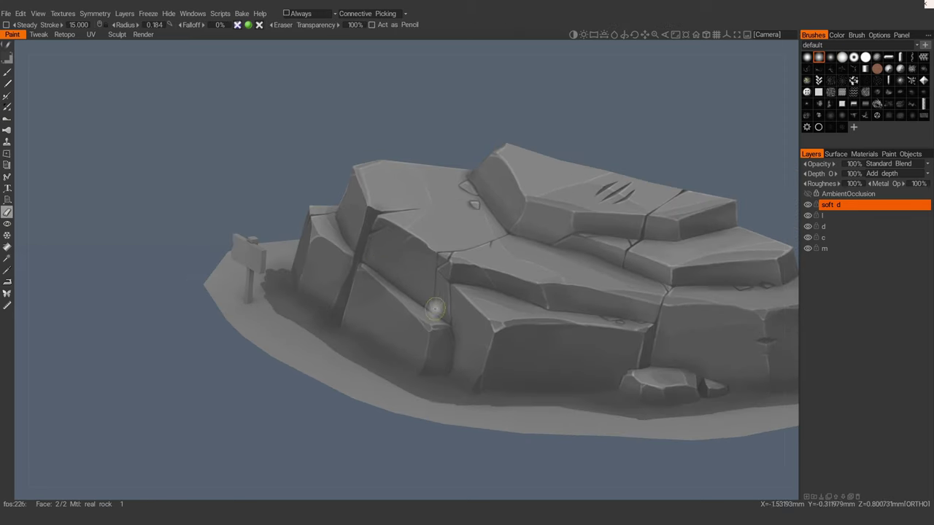
mouse_move(434, 308)
alt+mouse_down()
mouse_move(387, 309)
mouse_move(408, 293)
mouse_move(552, 270)
mouse_move(499, 217)
alt+mouse_up()
right_drag(606, 278, 614, 270)
alt+drag(679, 270, 656, 260)
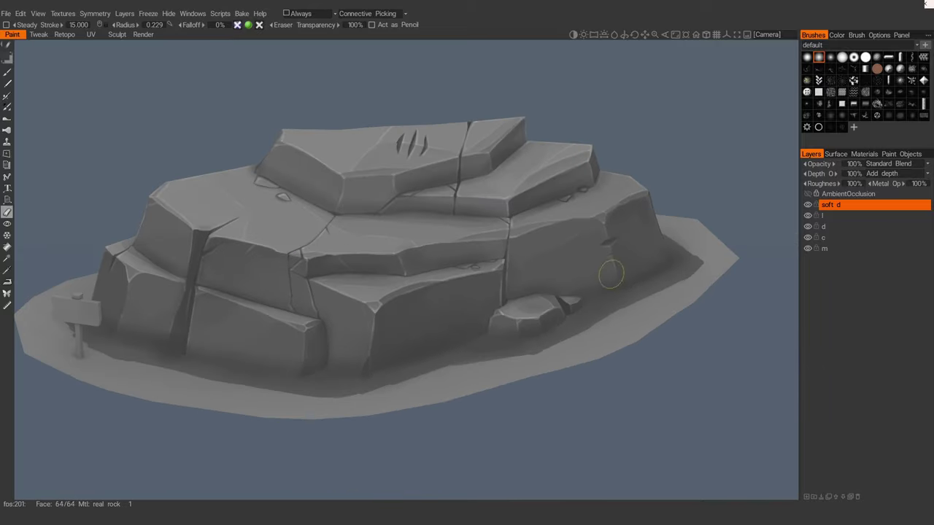
Step: Fade the outer edge of the ground shadow around the rock's base with the Eraser at radius 0.229
mouse_move(630, 226)
alt+mouse_down()
mouse_move(608, 258)
mouse_move(507, 288)
mouse_move(553, 286)
mouse_move(451, 328)
mouse_move(389, 309)
mouse_move(402, 353)
mouse_move(371, 255)
mouse_move(369, 275)
mouse_move(409, 275)
mouse_move(447, 256)
mouse_move(469, 267)
mouse_move(388, 250)
mouse_move(361, 263)
mouse_move(382, 267)
mouse_move(464, 334)
alt+mouse_up()
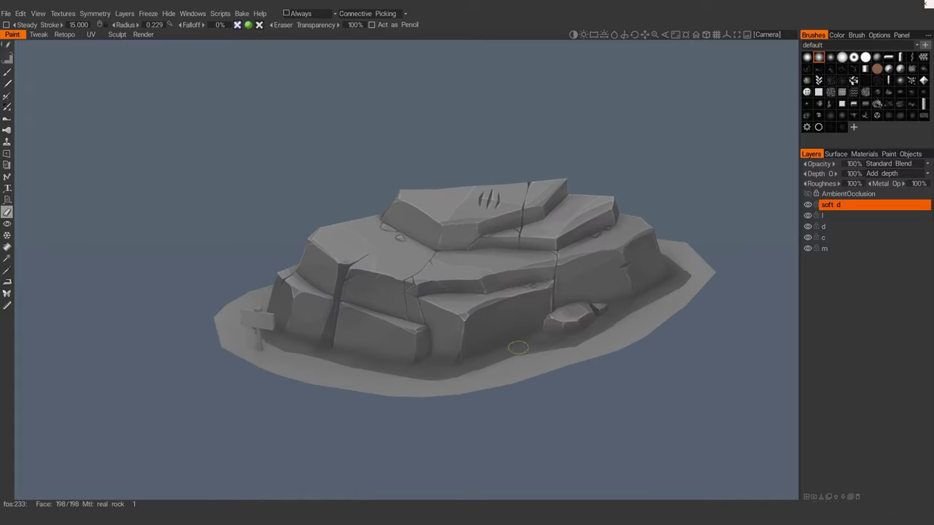
alt+drag(609, 307, 546, 349)
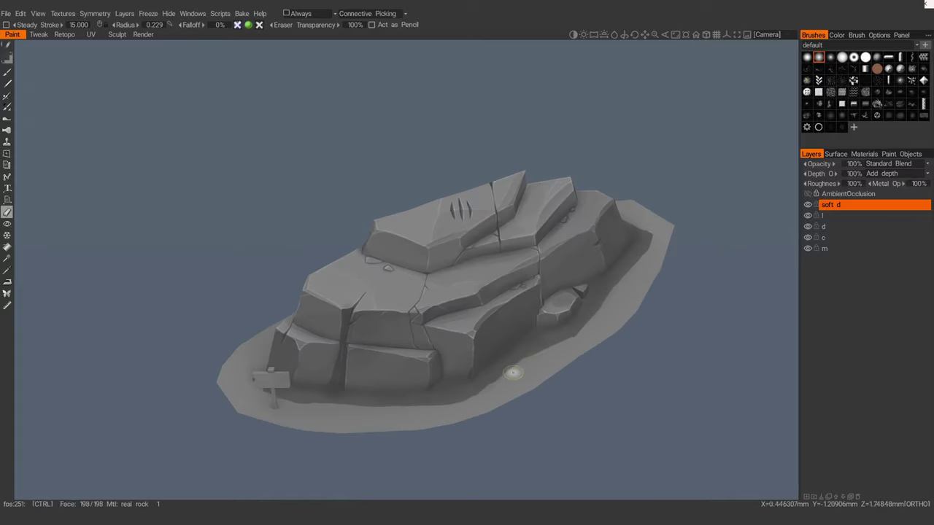
mouse_move(602, 289)
alt+mouse_down()
mouse_move(518, 350)
mouse_move(329, 299)
alt+mouse_up()
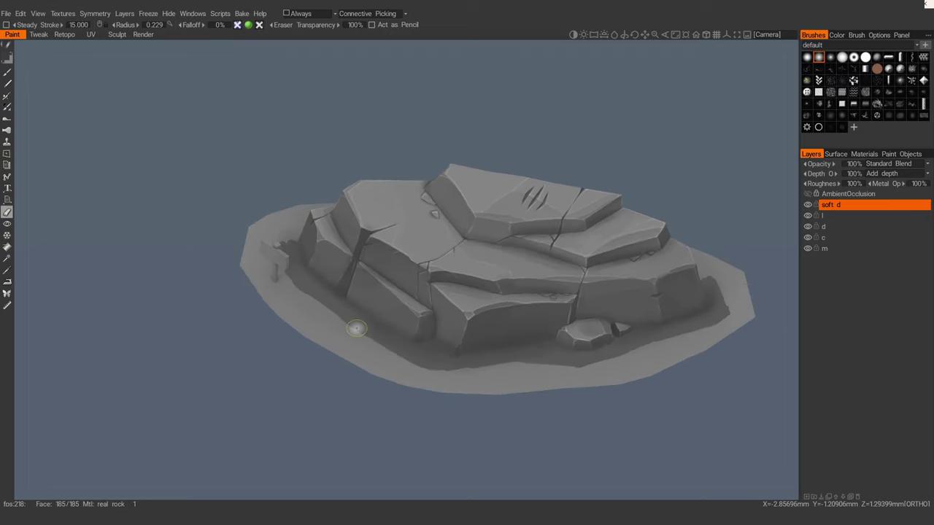
mouse_move(451, 363)
alt+mouse_down()
mouse_move(431, 328)
mouse_move(488, 329)
alt+mouse_up()
Step: Toggle the visibility of layer soft d to compare the rock with and without the soft shadows
click(808, 207)
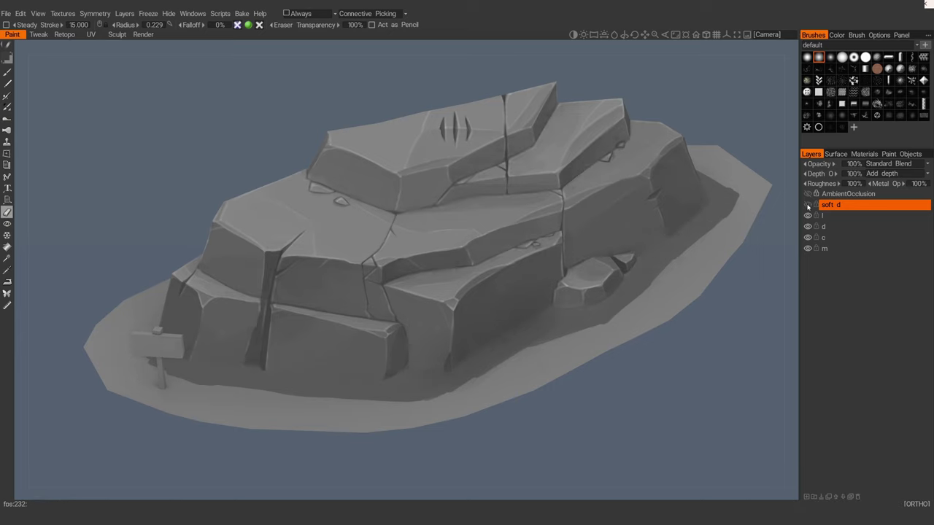
click(808, 207)
click(808, 207)
click(808, 207)
Step: Lighten the soft shadow on the front wall beside the small boulder with the Eraser at radius 0.229
key(b)
key(c)
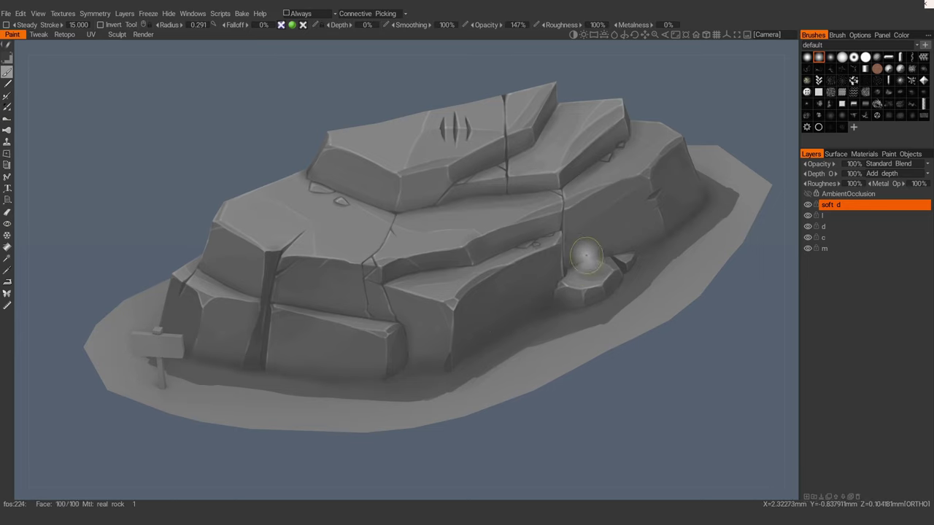
key(e)
drag(528, 325, 519, 309)
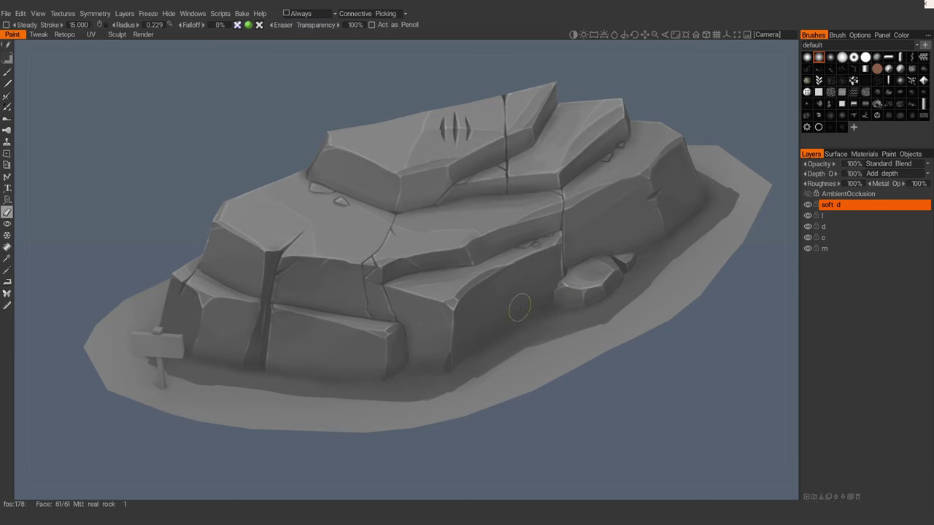
mouse_move(397, 336)
alt+right_down()
mouse_move(363, 256)
mouse_move(352, 286)
alt+right_up()
alt+middle_drag(412, 341, 409, 369)
mouse_move(408, 369)
alt+right_down()
mouse_move(435, 353)
mouse_move(441, 386)
alt+right_up()
alt+middle_drag(441, 387, 435, 362)
key(space)
click(602, 303)
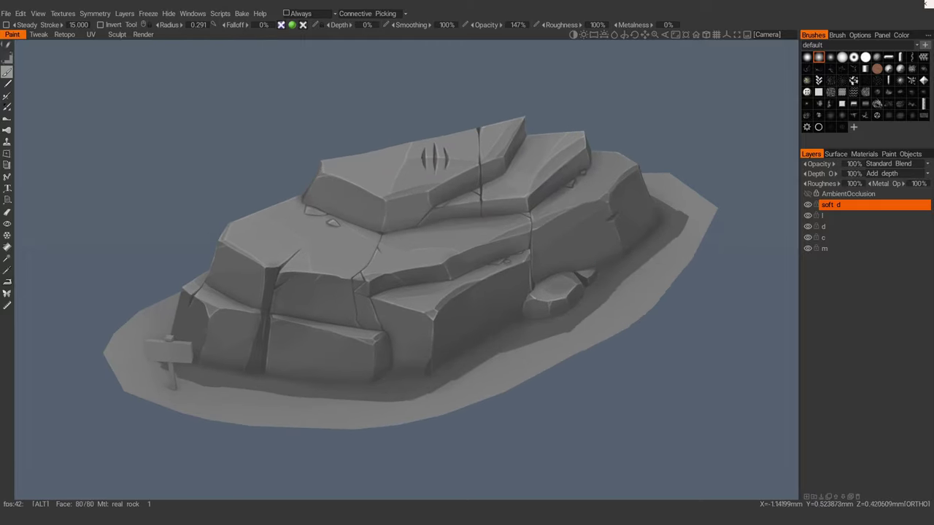
Step: Choose a tighter soft round brush tip and shade around the two loose stones beside the top slab at radius 0.129
alt+drag(525, 263, 379, 248)
alt+right_drag(380, 248, 423, 240)
mouse_move(350, 204)
alt+mouse_down()
mouse_move(335, 230)
mouse_move(351, 239)
alt+mouse_up()
click(831, 56)
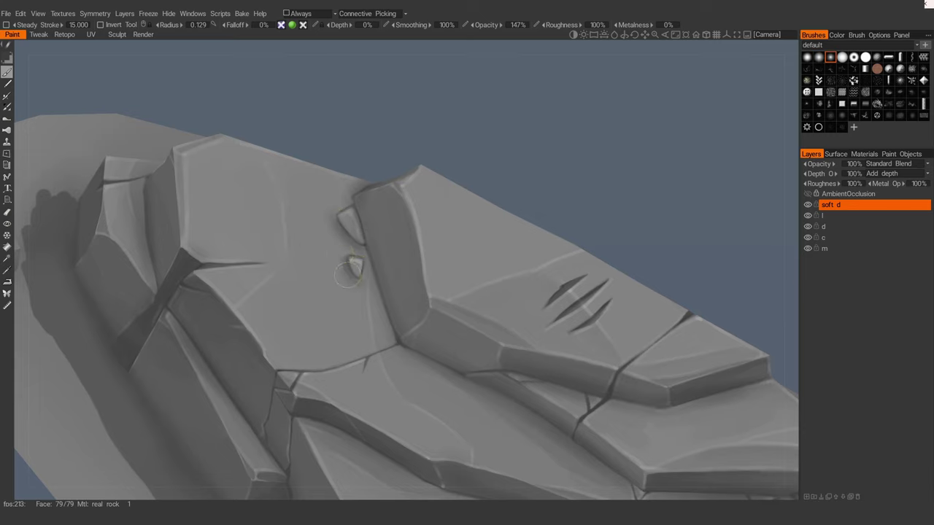
mouse_move(348, 277)
alt+mouse_down()
mouse_move(414, 306)
mouse_move(496, 284)
mouse_move(532, 288)
mouse_move(453, 298)
alt+mouse_up()
Step: Reduce the brush radius to 0.100 and shade around the small stones on the lower front ledge
right_drag(454, 299, 441, 303)
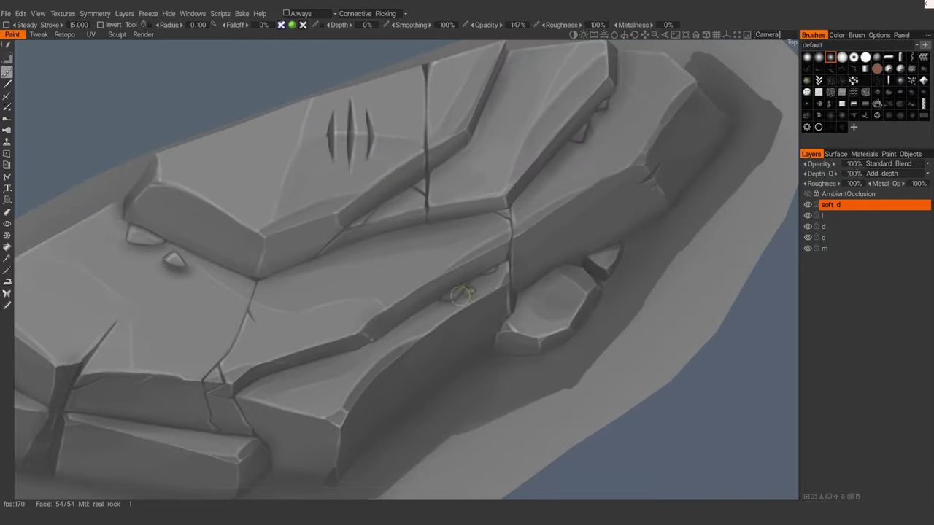
mouse_move(489, 275)
alt+right_down()
mouse_move(413, 174)
mouse_move(374, 274)
alt+right_up()
right_click(374, 274)
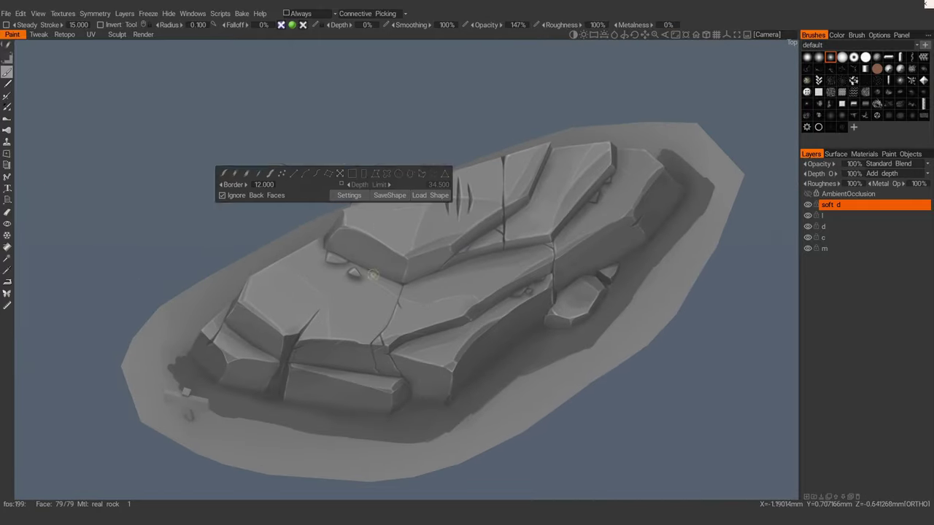
Step: Touch up layer d with the Eraser, reduce its radius to about 0.148, and reselect layer soft d
click(6, 212)
mouse_move(374, 274)
alt+mouse_down()
mouse_move(329, 273)
mouse_move(370, 275)
mouse_move(378, 287)
mouse_move(448, 251)
mouse_move(474, 249)
alt+mouse_up()
click(838, 228)
key(bracketleft)
key(bracketleft)
key(bracketleft)
click(830, 206)
Step: Return to the regular brush and examine the soft shadows across the whole rock from several angles
alt+middle_drag(577, 238, 589, 213)
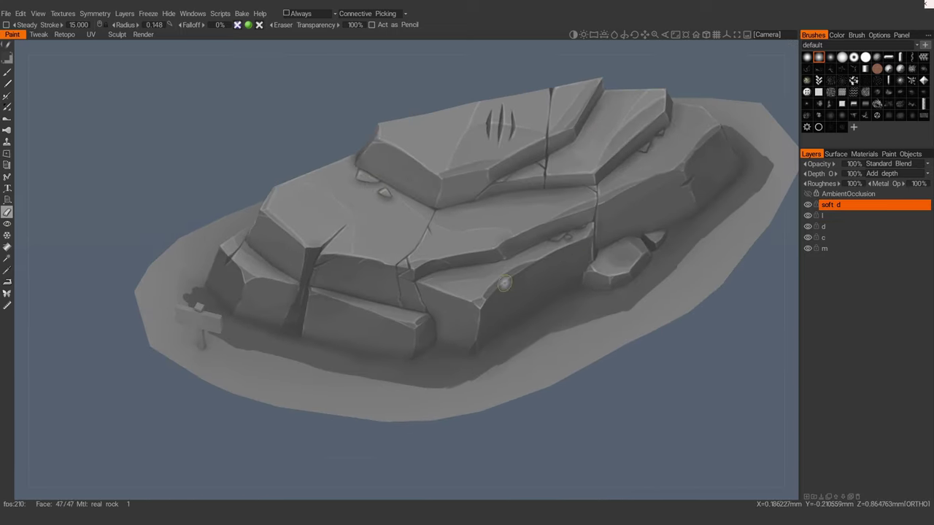
alt+drag(365, 274, 305, 288)
mouse_move(453, 310)
alt+right_down()
mouse_move(477, 235)
mouse_move(488, 321)
mouse_move(483, 394)
alt+right_up()
key(b)
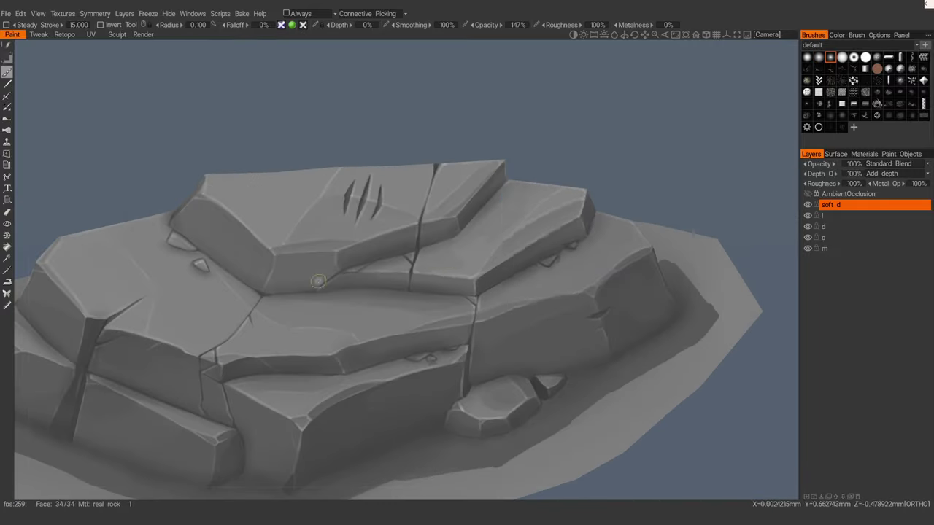
alt+drag(318, 282, 175, 231)
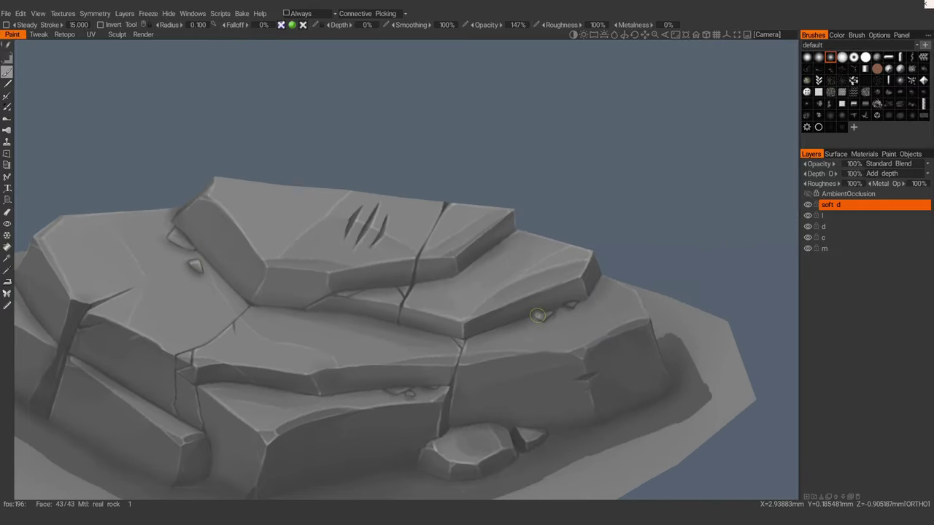
alt+right_drag(569, 304, 511, 278)
mouse_move(510, 278)
alt+mouse_down()
mouse_move(453, 319)
mouse_move(481, 370)
alt+mouse_up()
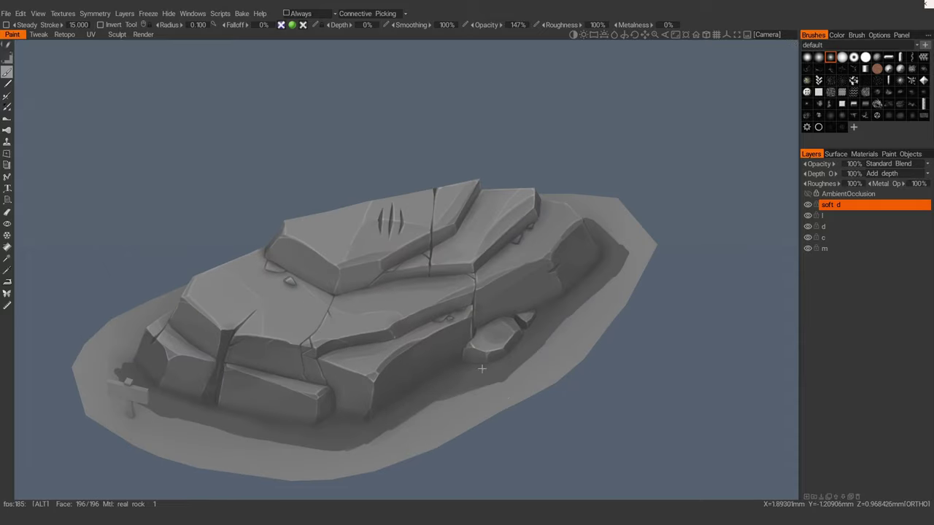
alt+right_drag(482, 369, 414, 248)
alt+right_drag(455, 225, 443, 323)
alt+drag(443, 323, 437, 249)
Step: Add a layer named leaves 1 above soft d and choose the hard round brush tip at radius 0.027 for the front base
key(space)
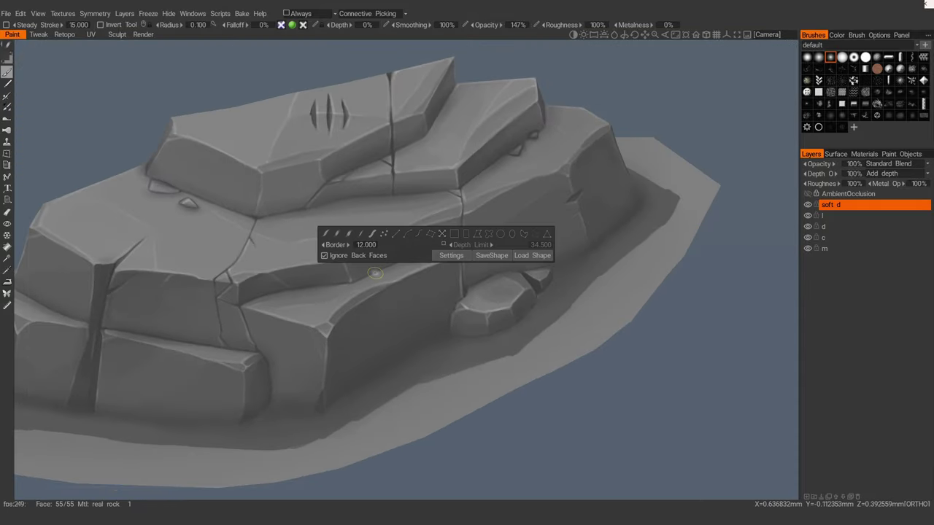
click(421, 233)
alt+right_drag(475, 228, 419, 363)
alt+drag(419, 363, 508, 334)
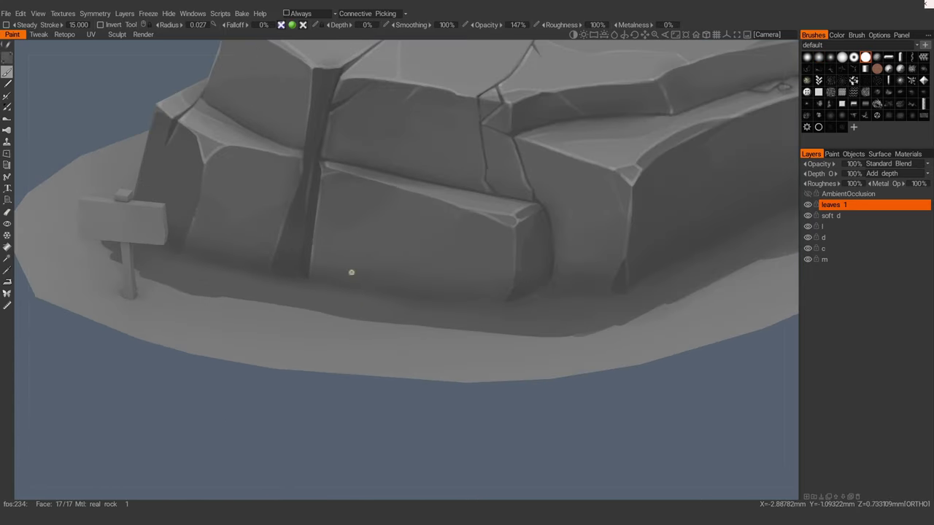
Step: Paint a row of small leaf blades along the base of the lower front block at radius 0.020
mouse_move(350, 271)
alt+mouse_down()
mouse_move(369, 286)
mouse_move(404, 258)
mouse_move(325, 283)
mouse_move(344, 271)
alt+mouse_up()
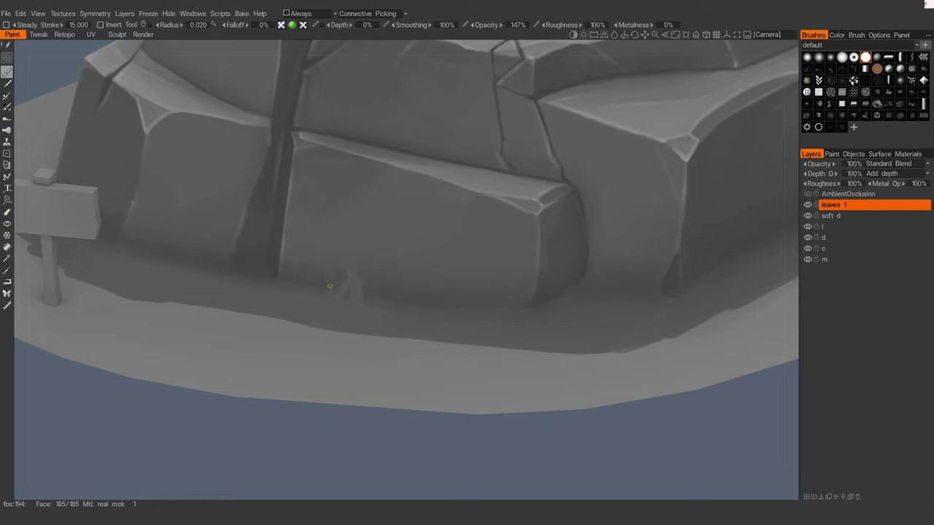
alt+drag(330, 275, 352, 273)
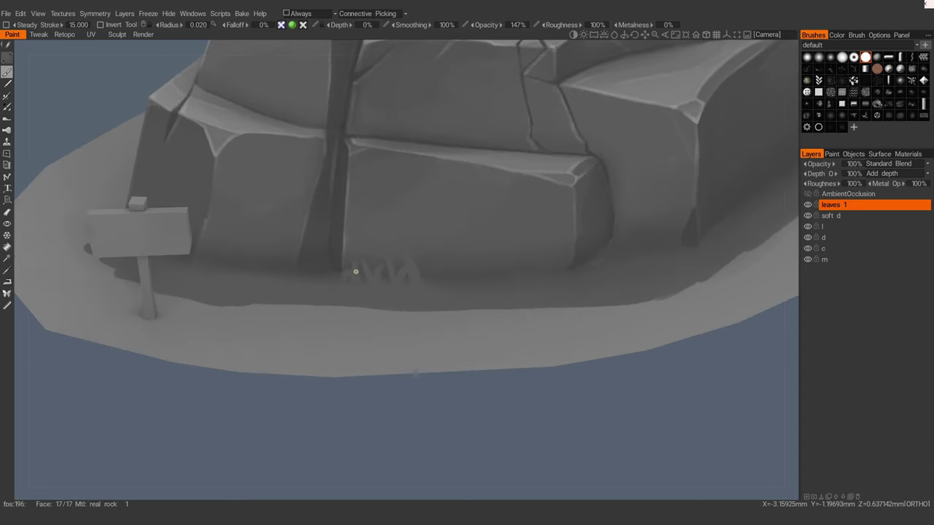
alt+drag(358, 282, 332, 296)
alt+right_drag(332, 296, 416, 281)
mouse_move(395, 283)
alt+mouse_down()
mouse_move(371, 282)
mouse_move(374, 299)
alt+mouse_up()
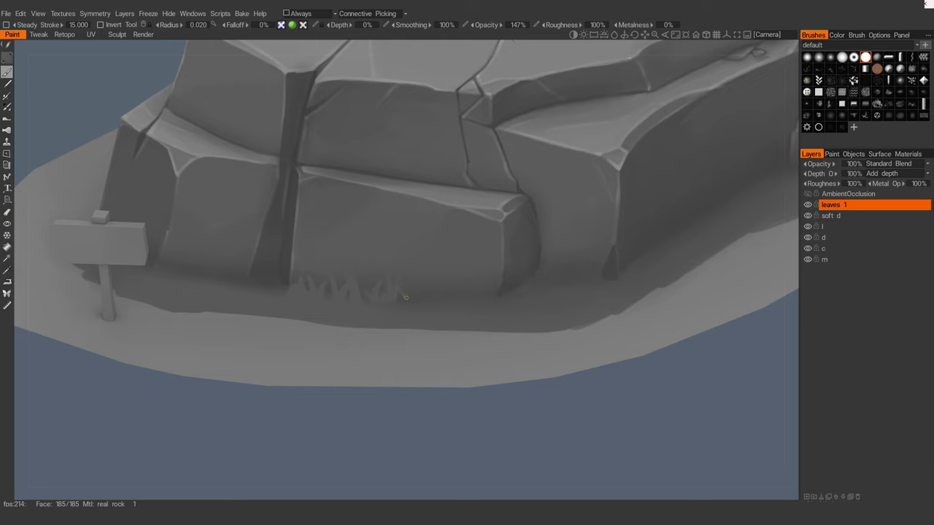
alt+right_drag(392, 311, 399, 303)
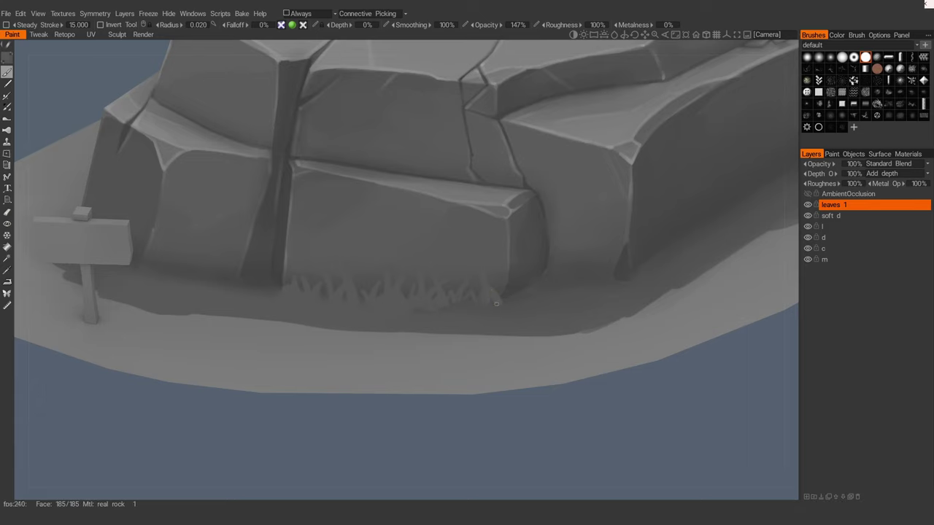
Step: Increase the brush radius to 0.031 and fill in the area beneath the leaf blades at the front block's base
scroll(501, 304, down, 5)
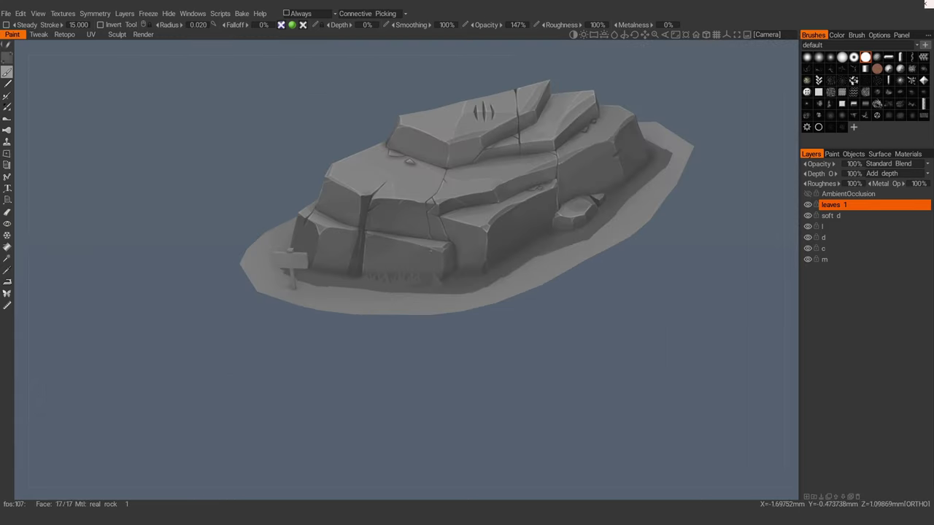
scroll(404, 285, up, 5)
alt+drag(364, 308, 377, 311)
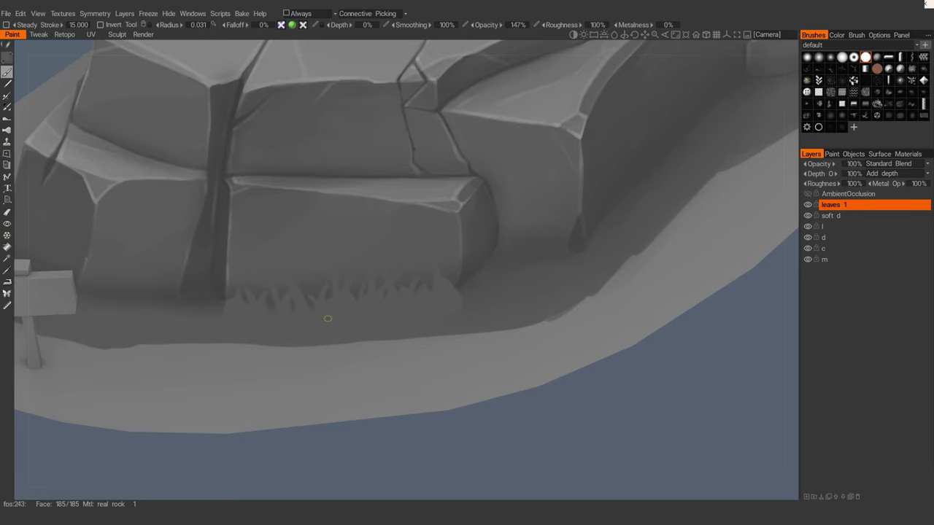
Step: Paint thin grass blades on the leaves 1 layer along the base of the front block and the recessed block beside it
alt+drag(328, 319, 436, 310)
scroll(351, 267, down, 5)
scroll(394, 307, up, 5)
mouse_move(324, 226)
alt+mouse_down()
mouse_move(388, 252)
mouse_move(372, 280)
mouse_move(441, 280)
alt+mouse_up()
key(ctrl+z)
key(ctrl+z)
scroll(307, 175, up, 8)
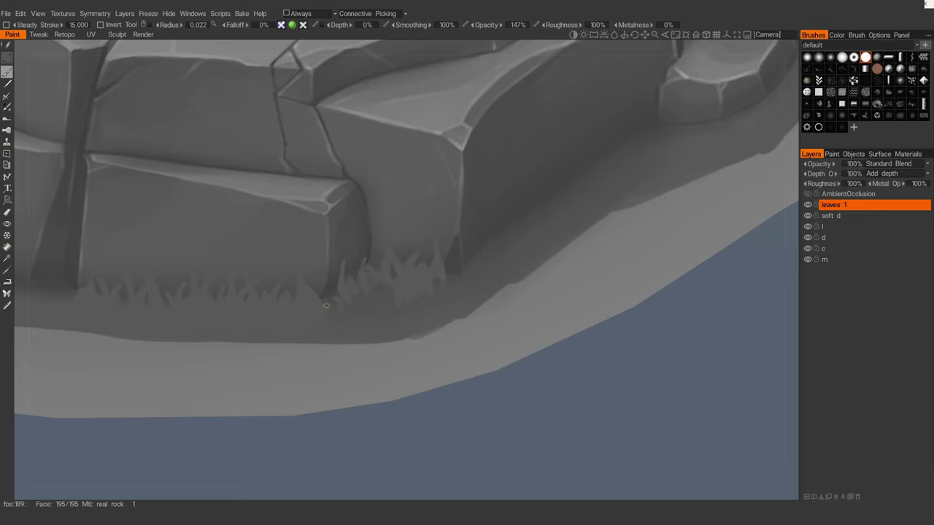
drag(354, 301, 388, 300)
mouse_move(372, 326)
alt+right_down()
mouse_move(378, 285)
mouse_move(330, 293)
mouse_move(240, 221)
mouse_move(359, 275)
alt+right_up()
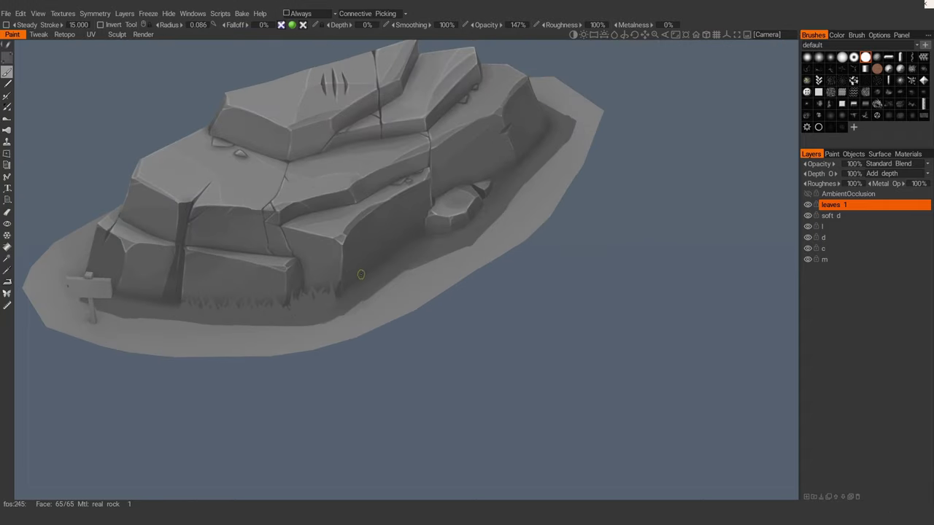
Step: Paint grass blades along the base of the long corner block up to the small boulder, with a brush radius around 0.023
scroll(365, 303, up, 4)
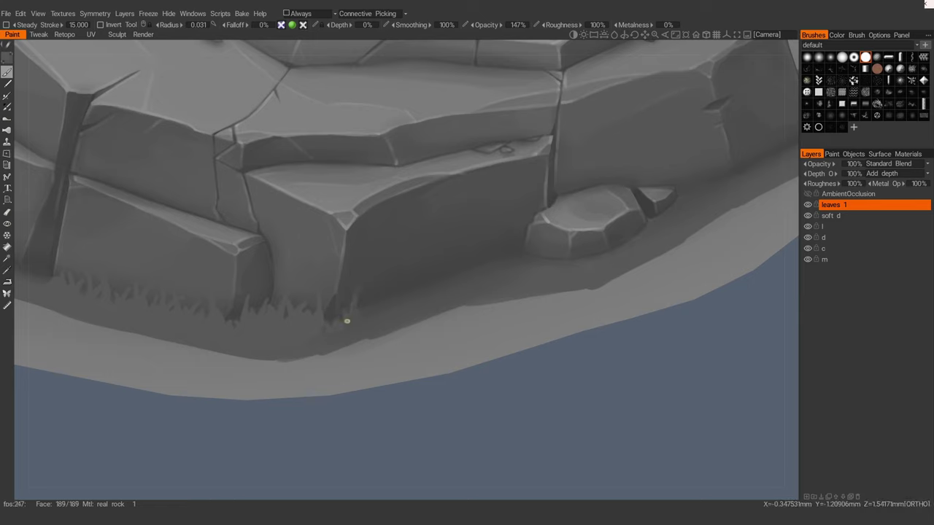
scroll(357, 309, up, 1)
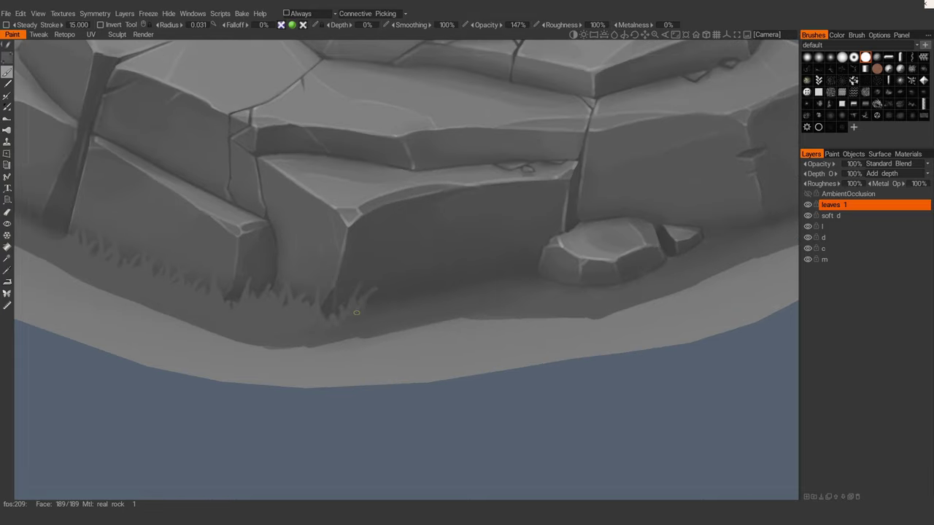
drag(376, 309, 393, 290)
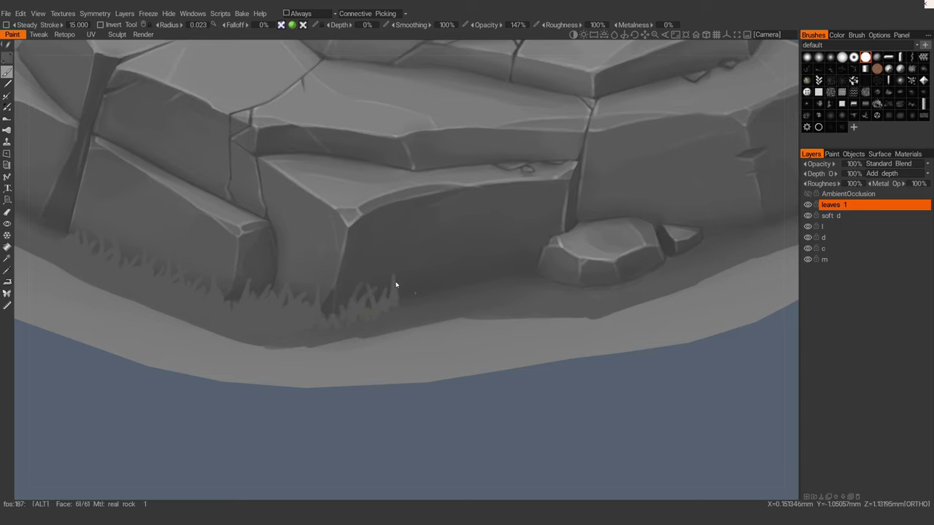
alt+drag(396, 284, 360, 285)
mouse_move(343, 291)
mouse_down()
mouse_move(353, 304)
mouse_move(370, 298)
mouse_move(367, 277)
mouse_move(377, 292)
mouse_move(387, 278)
mouse_move(396, 296)
mouse_move(431, 273)
mouse_move(459, 281)
mouse_up()
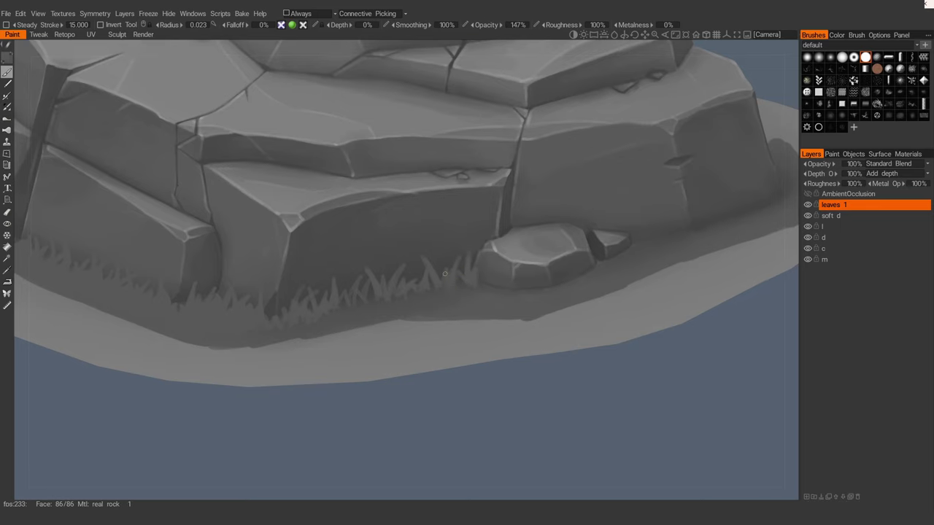
drag(454, 275, 466, 288)
key(bracketright)
drag(363, 302, 375, 297)
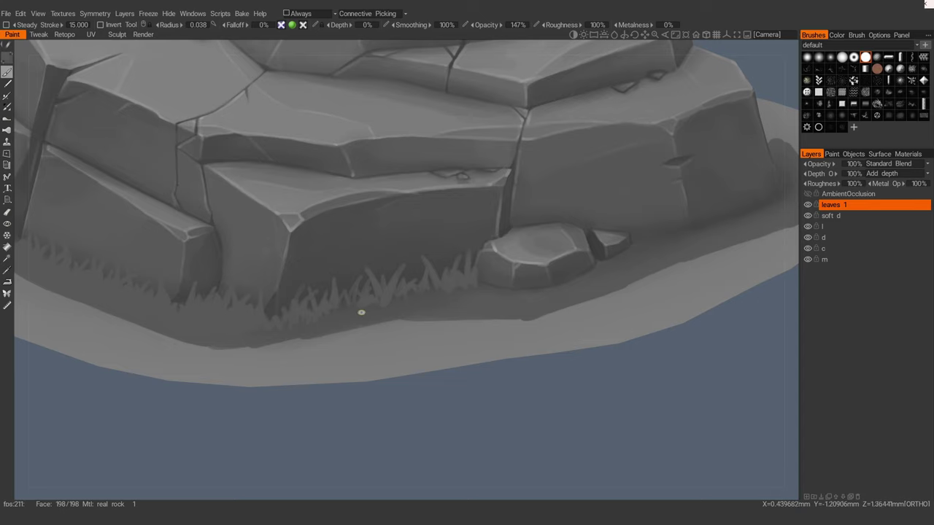
Step: Set the brush to radius 0.057 and opacity 154%, and fill in the ground strip beneath the corner block's grass
mouse_move(361, 312)
right_down()
mouse_move(364, 292)
mouse_move(345, 292)
right_up()
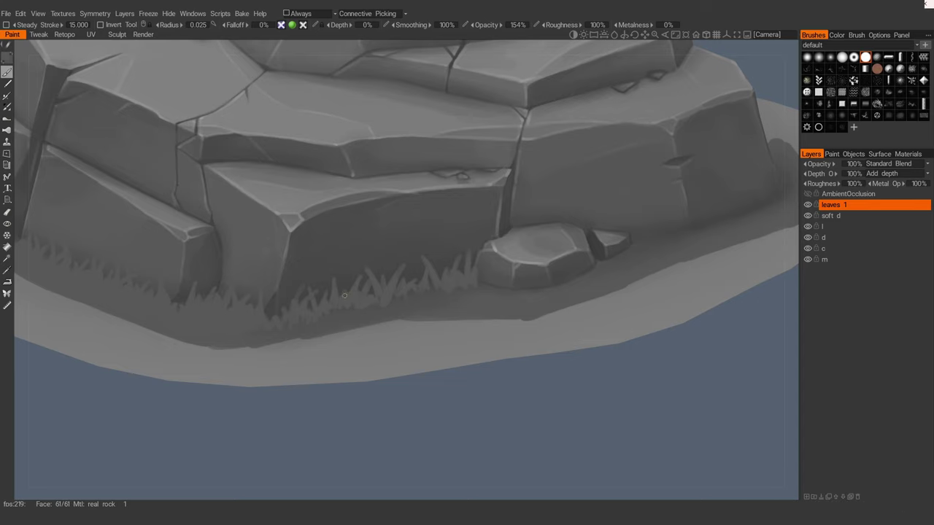
right_drag(311, 295, 344, 299)
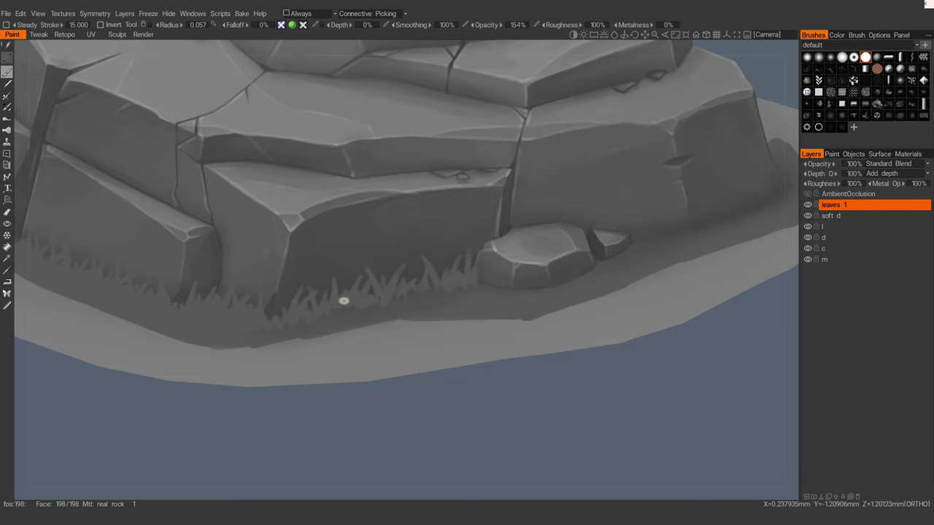
alt+drag(344, 300, 368, 302)
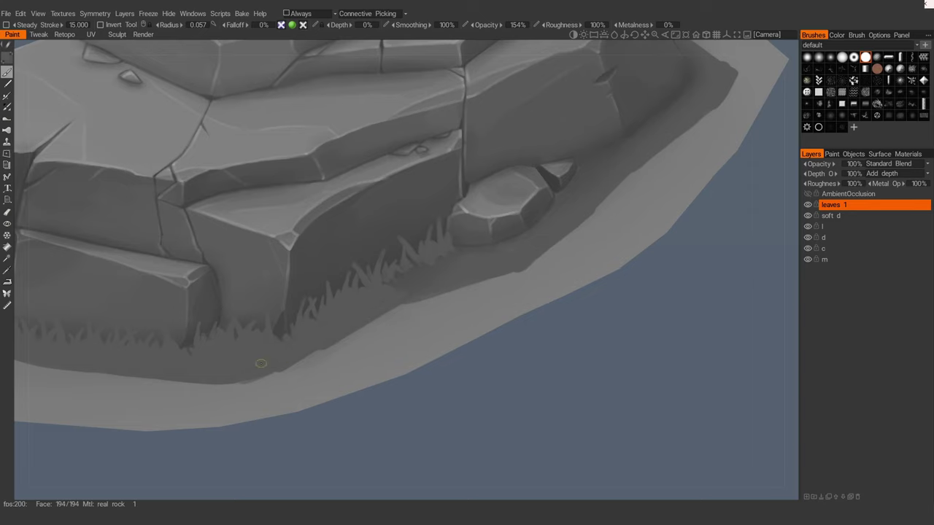
alt+drag(494, 255, 448, 235)
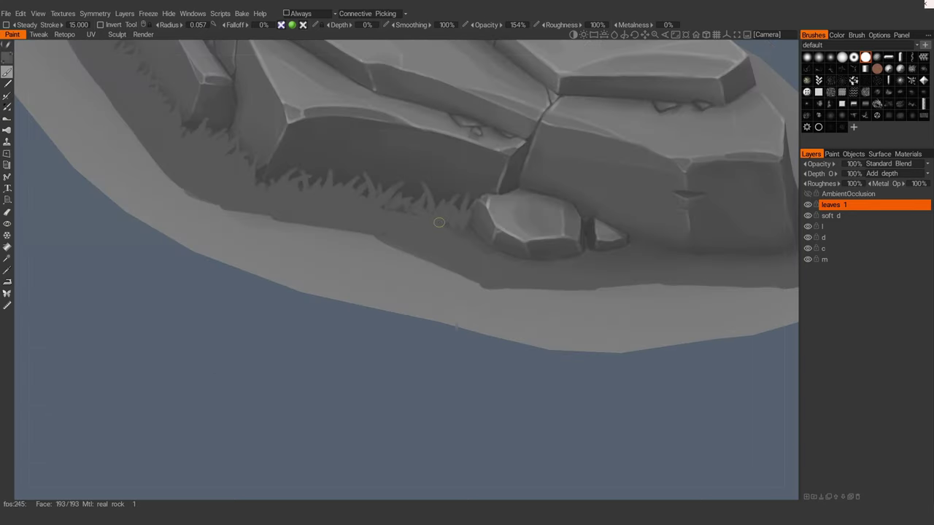
alt+drag(387, 207, 406, 273)
alt+right_drag(406, 273, 399, 246)
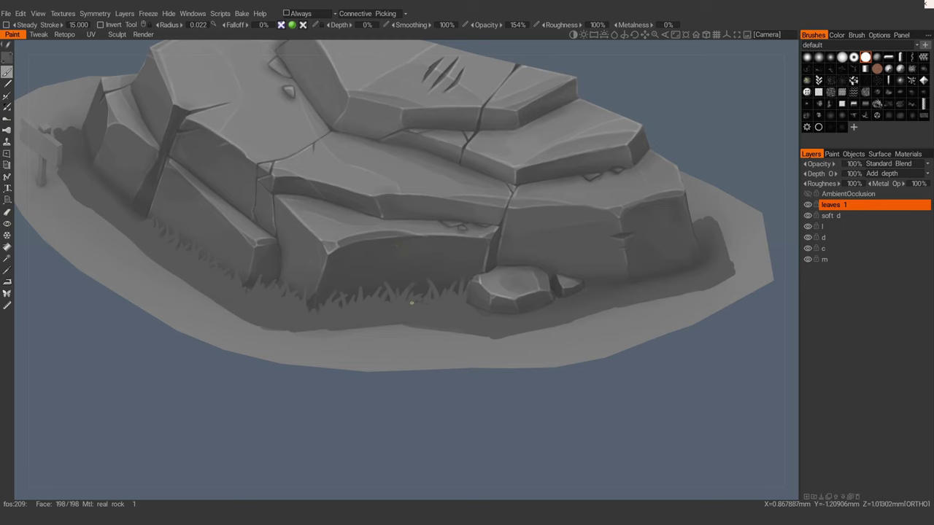
alt+right_drag(411, 302, 397, 274)
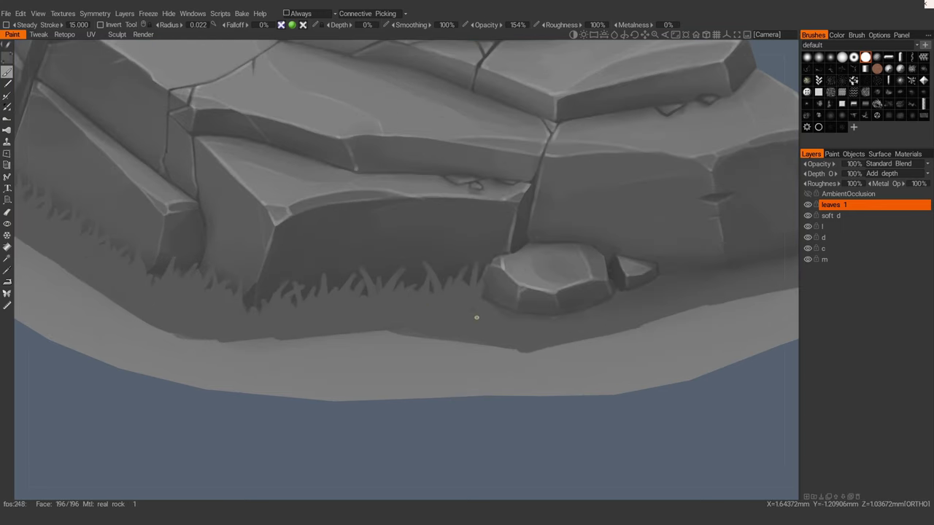
Step: Paint grass blades in front of the boulder and the small stone next to it with a brush radius of 0.022
alt+drag(476, 317, 477, 307)
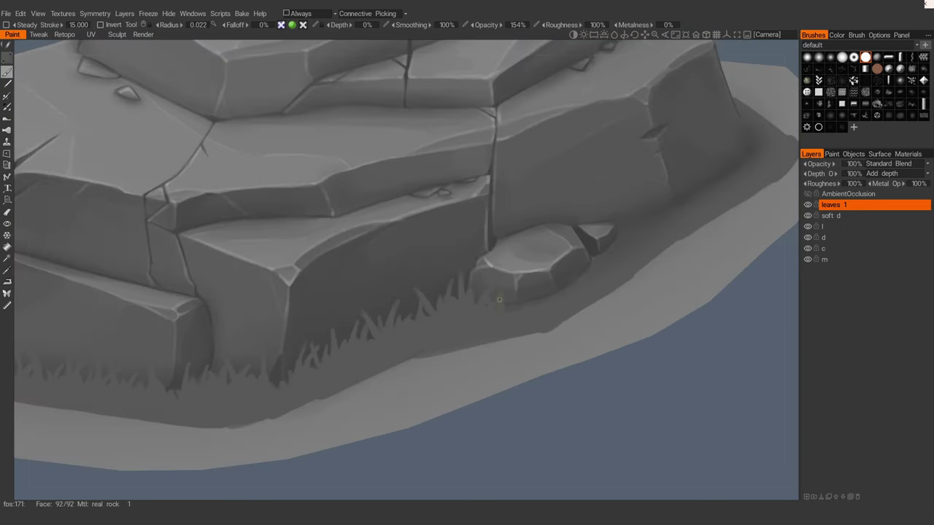
alt+drag(481, 304, 462, 324)
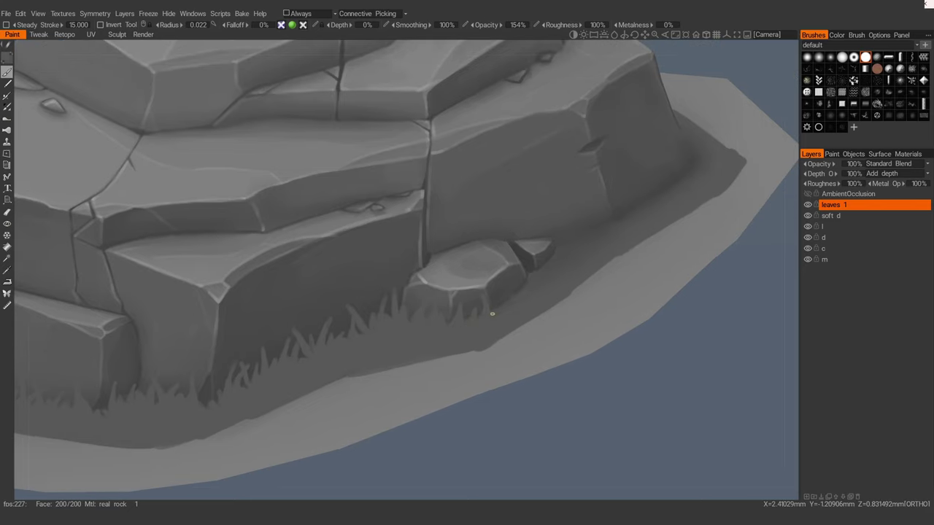
mouse_move(495, 281)
alt+mouse_down()
mouse_move(509, 308)
mouse_move(499, 307)
alt+mouse_up()
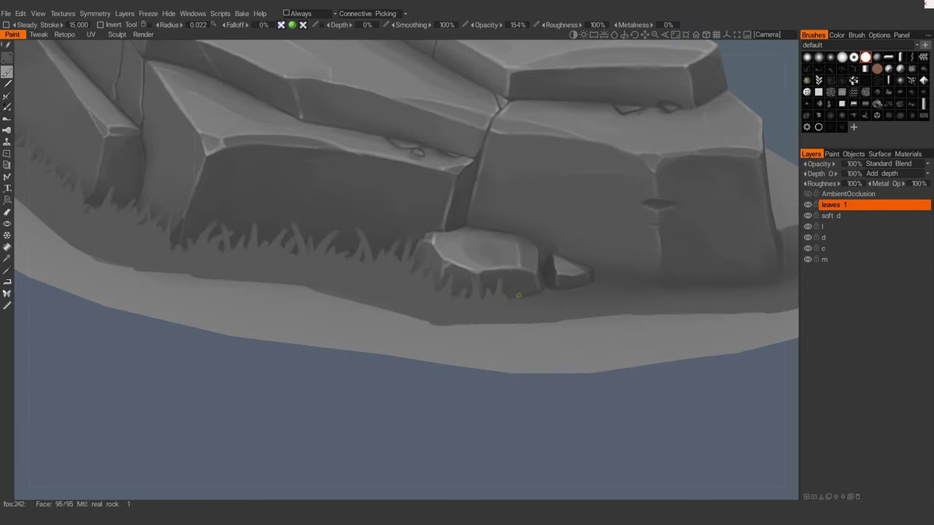
mouse_move(530, 280)
mouse_down()
mouse_move(523, 297)
mouse_move(532, 294)
mouse_move(499, 298)
mouse_up()
mouse_move(499, 297)
alt+right_down()
mouse_move(497, 220)
mouse_move(453, 312)
alt+right_up()
alt+drag(453, 313, 440, 310)
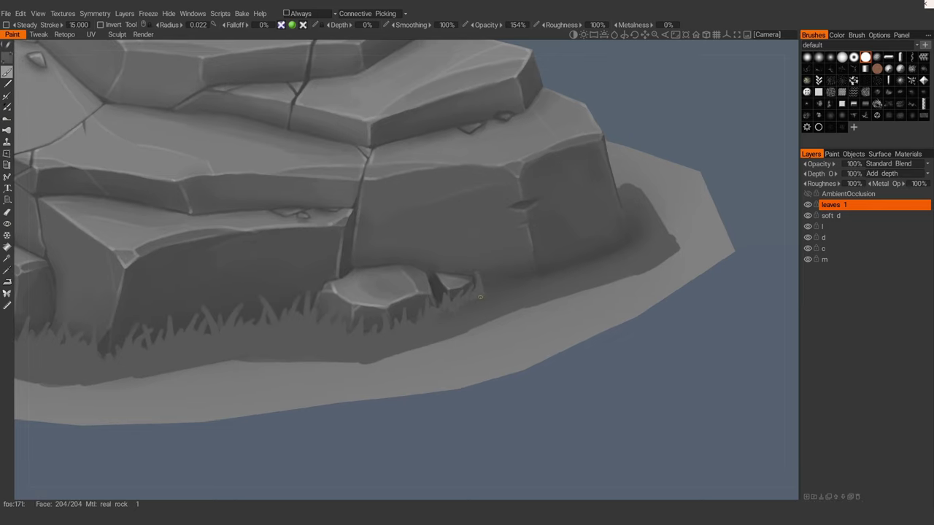
Step: Extend the grass blades along the base of the end block to its far corner and fill beneath them using radius 0.041
drag(488, 293, 496, 274)
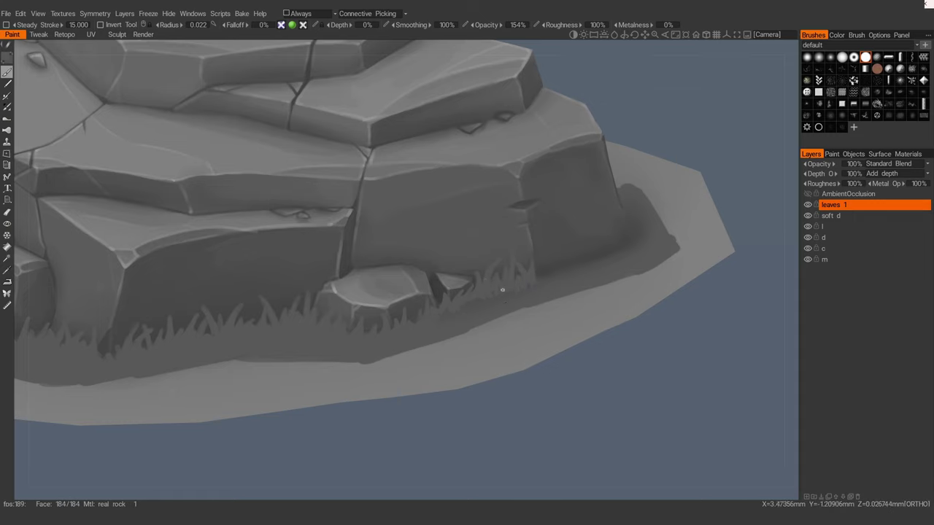
scroll(502, 289, down, 3)
scroll(478, 269, up, 3)
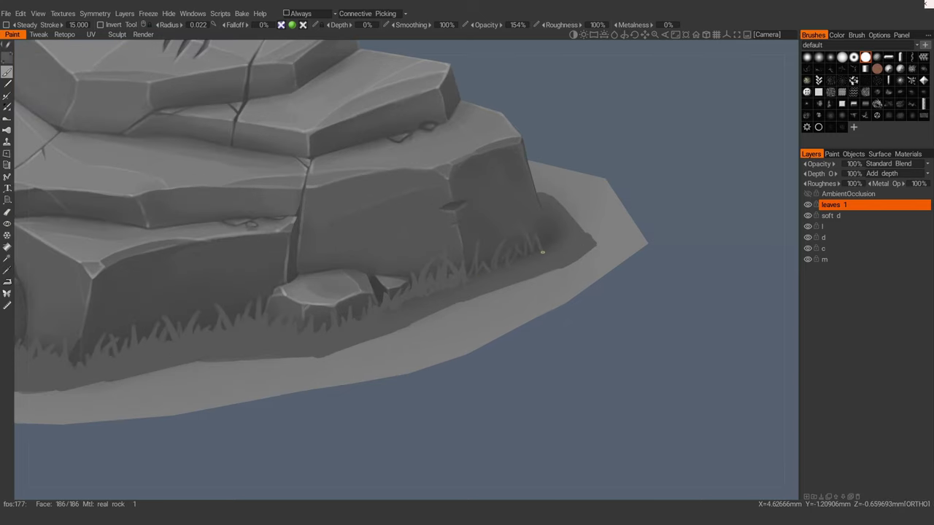
mouse_move(487, 239)
alt+mouse_down()
mouse_move(548, 244)
mouse_move(496, 247)
alt+mouse_up()
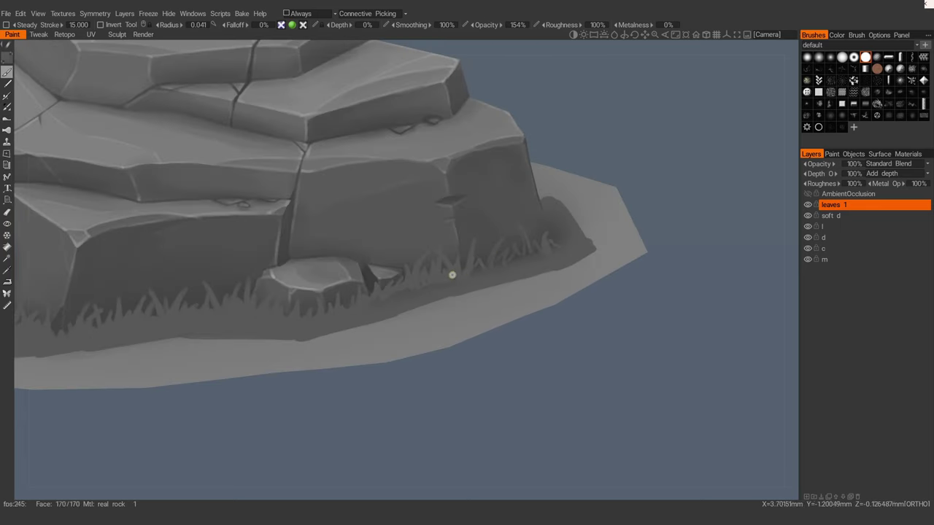
scroll(450, 271, up, 2)
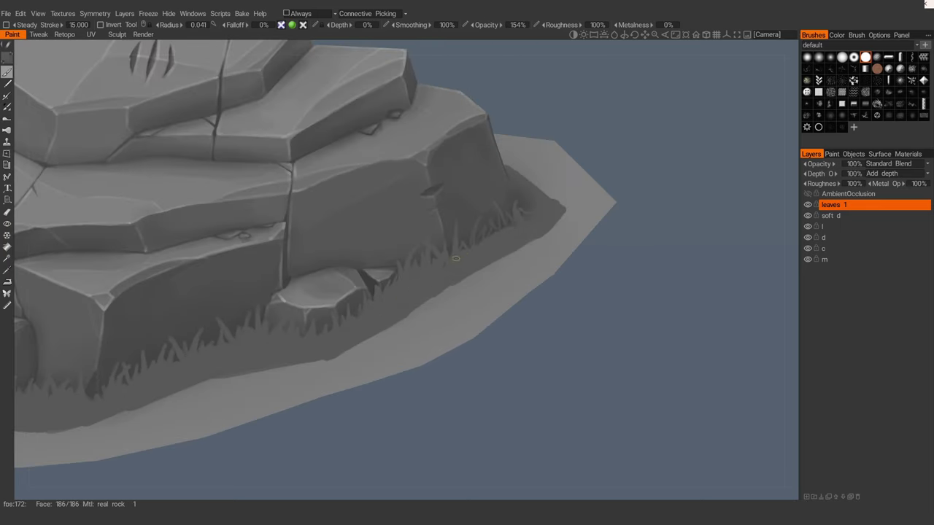
Step: Add a leaves 2 layer and paint darker blades below the front blocks with a soft brush of radius 0.043
middle_drag(456, 258, 365, 280)
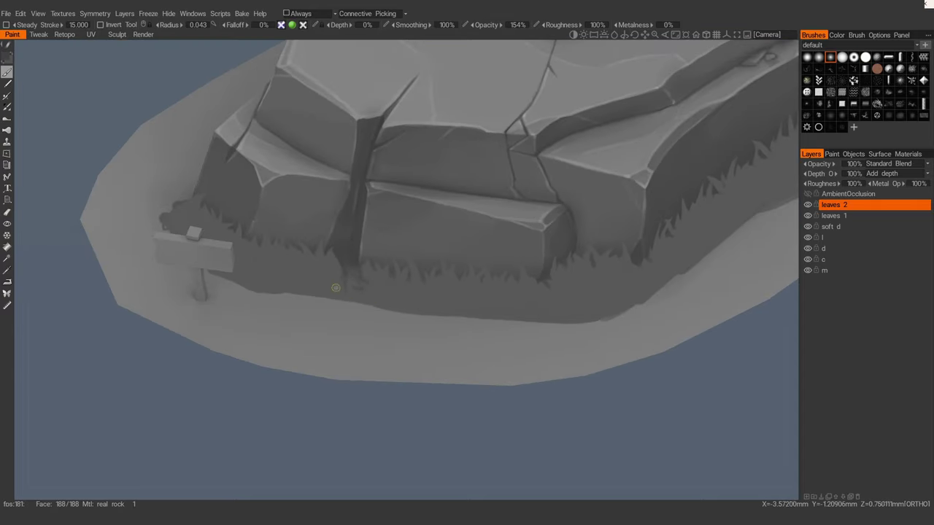
mouse_move(324, 280)
alt+mouse_down()
mouse_move(334, 291)
mouse_move(311, 282)
mouse_move(357, 271)
mouse_move(351, 292)
mouse_move(381, 291)
alt+mouse_up()
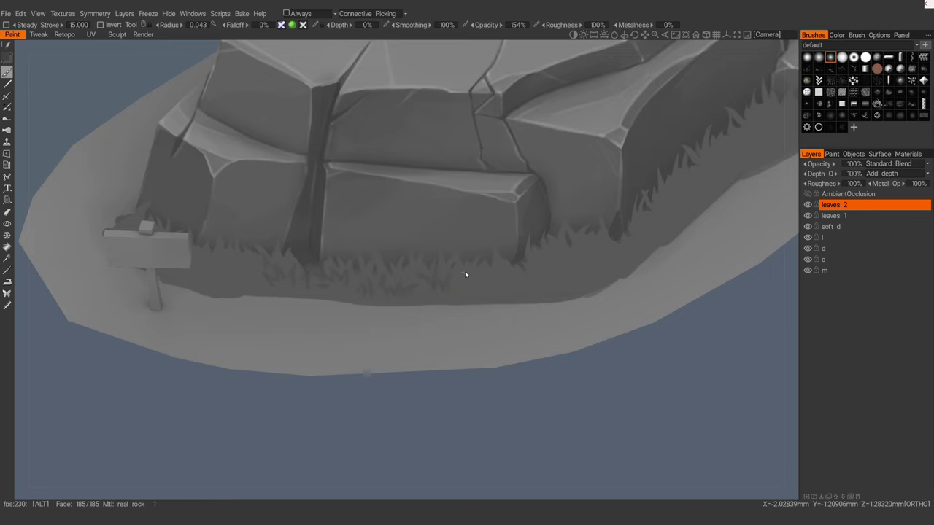
mouse_move(465, 270)
alt+mouse_down()
mouse_move(437, 303)
mouse_move(459, 313)
mouse_move(487, 289)
mouse_move(451, 287)
mouse_move(506, 290)
mouse_move(534, 276)
alt+mouse_up()
alt+right_drag(540, 294, 554, 233)
alt+drag(553, 233, 442, 227)
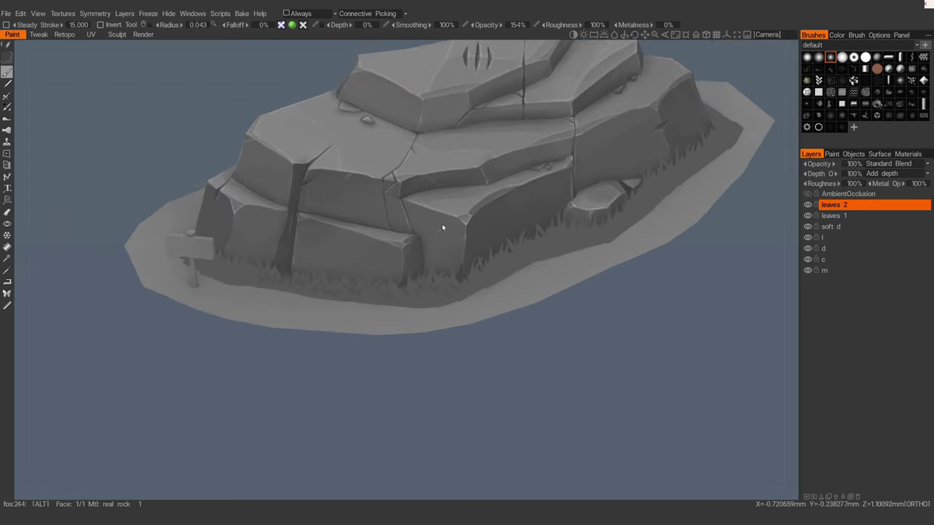
Step: Continue the darker blades on leaves 2 along the corner block, past the boulder and toward the end block
alt+right_drag(443, 227, 421, 327)
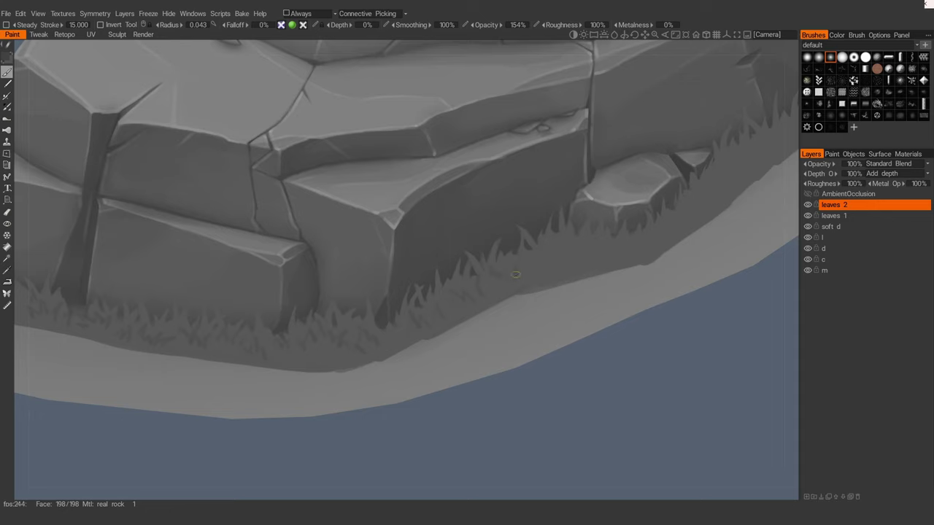
mouse_move(569, 274)
alt+mouse_down()
mouse_move(555, 248)
mouse_move(541, 257)
alt+mouse_up()
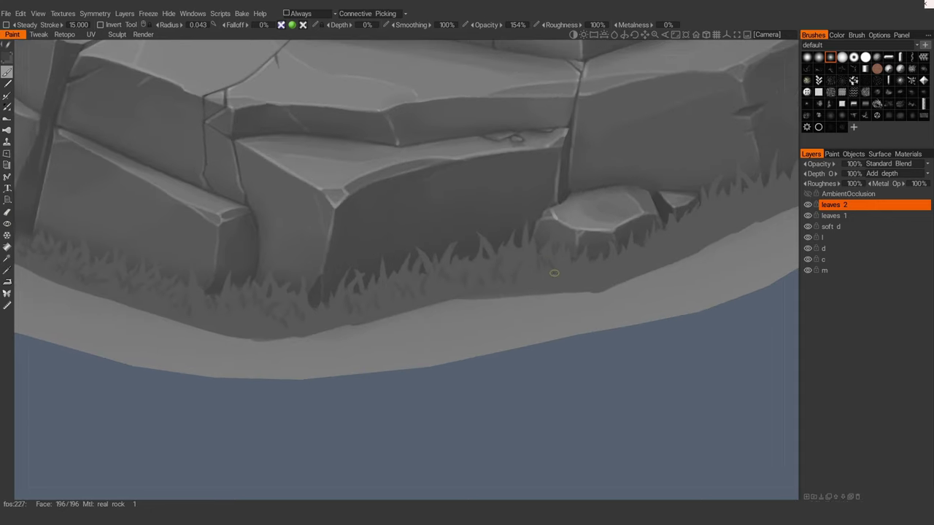
alt+drag(584, 282, 564, 286)
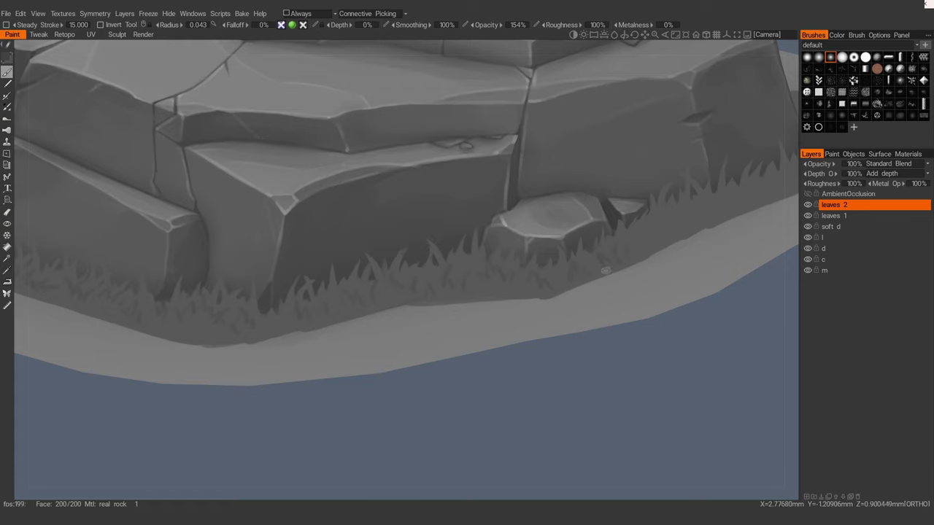
alt+drag(650, 246, 574, 264)
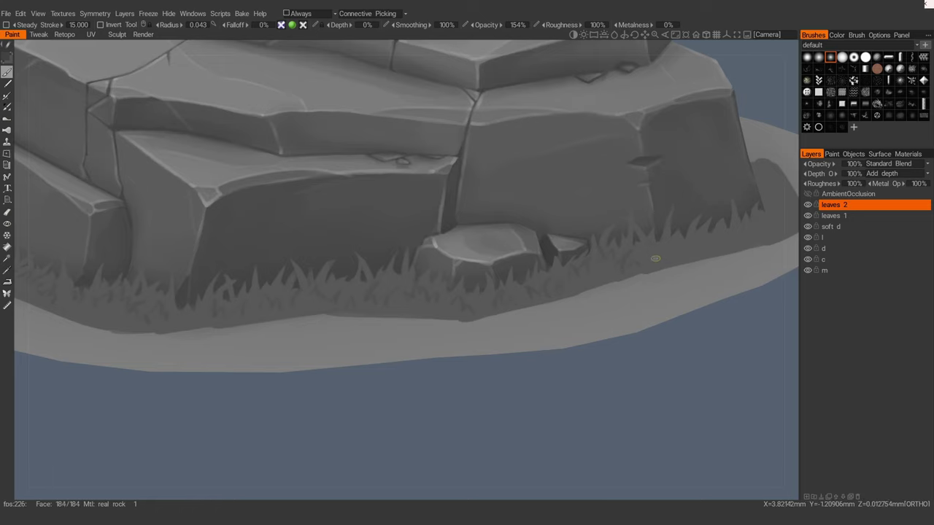
Step: Paint darker blades on leaves 2 from the signpost along the front blocks using a soft brush of radius 0.043
alt+drag(680, 256, 396, 311)
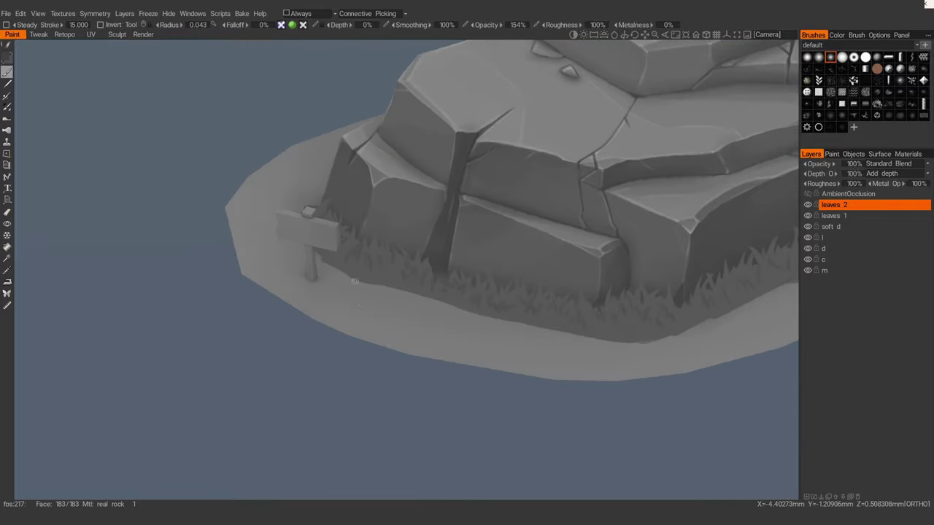
alt+right_drag(395, 302, 389, 263)
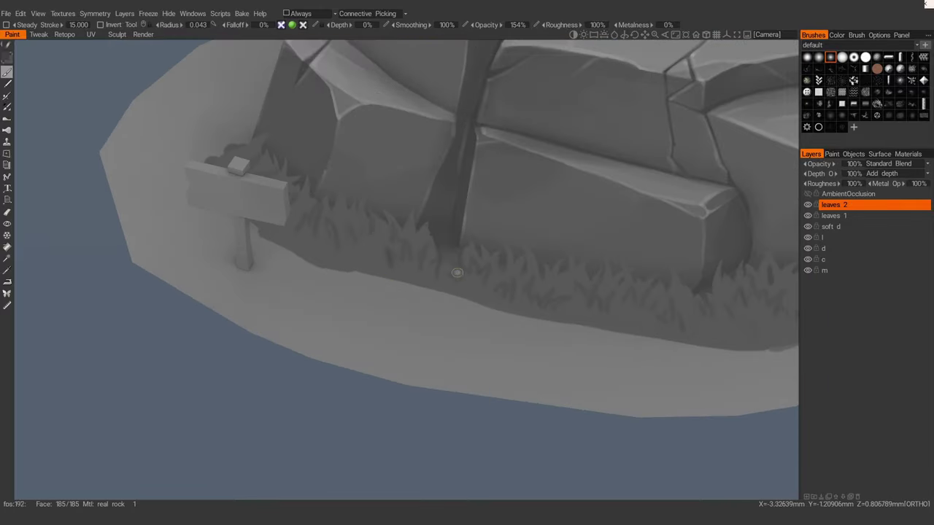
alt+middle_drag(536, 291, 456, 292)
alt+middle_drag(574, 292, 506, 286)
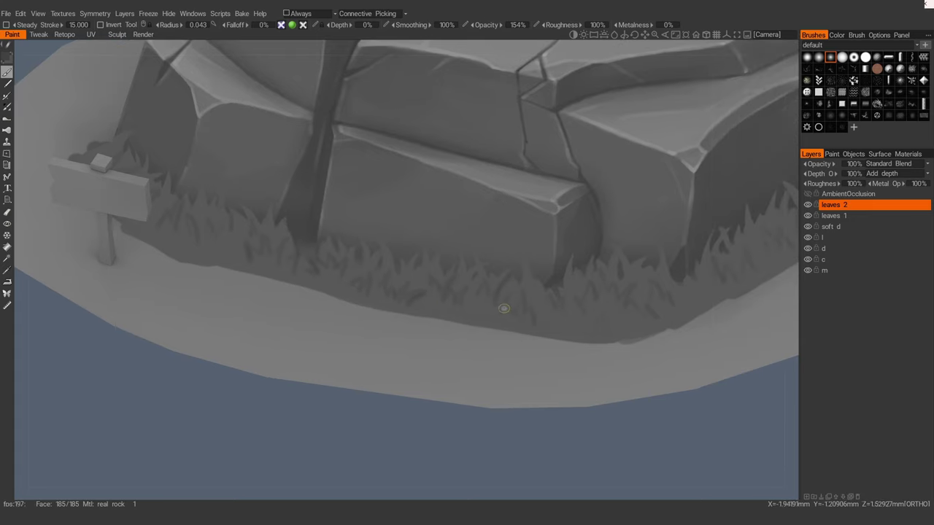
alt+middle_drag(521, 317, 470, 312)
alt+middle_drag(580, 278, 497, 300)
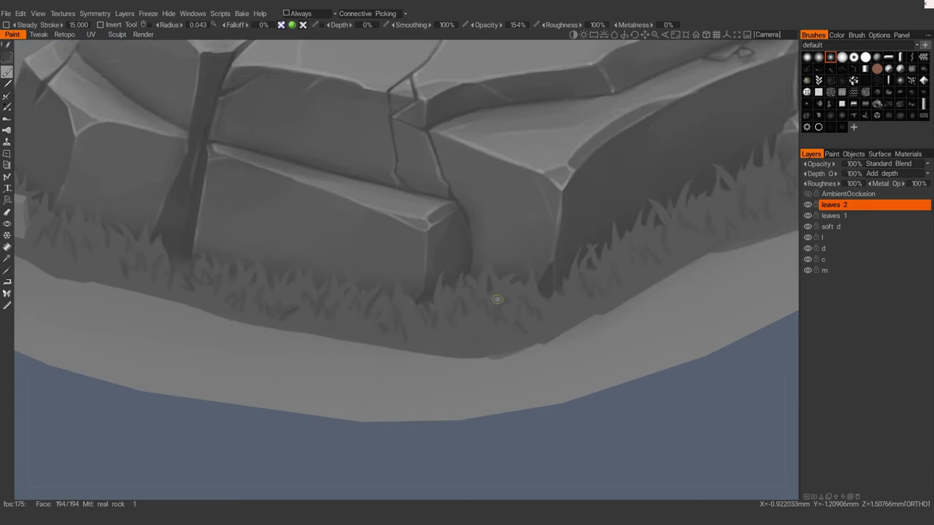
Step: Continue the darker soft blades on leaves 2 from the corner block past the boulder to the end block's far corner
alt+middle_drag(580, 279, 457, 313)
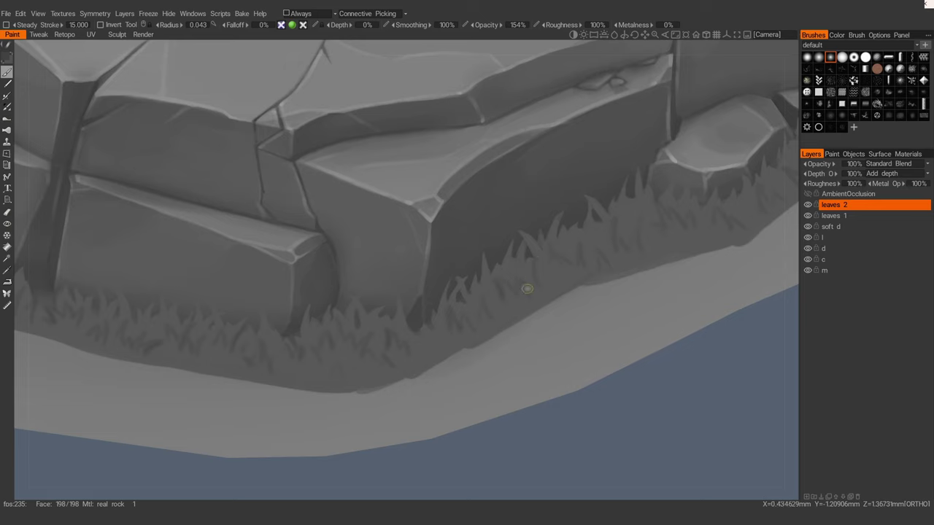
alt+middle_drag(525, 288, 431, 320)
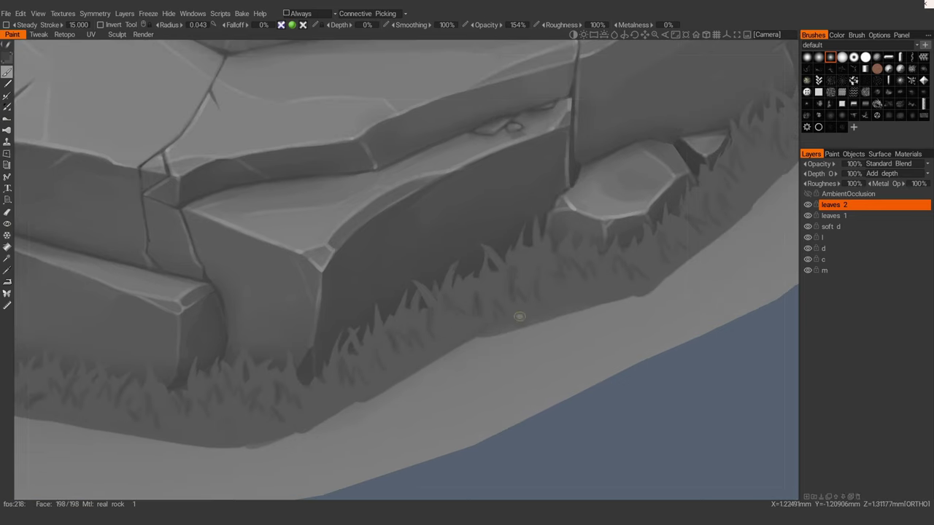
alt+middle_drag(660, 244, 486, 327)
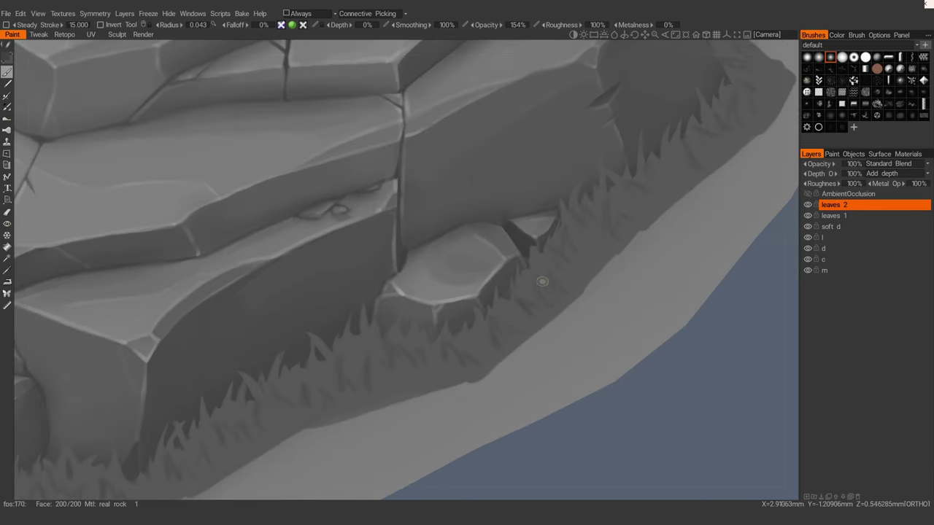
alt+middle_drag(675, 201, 503, 319)
alt+drag(503, 319, 456, 316)
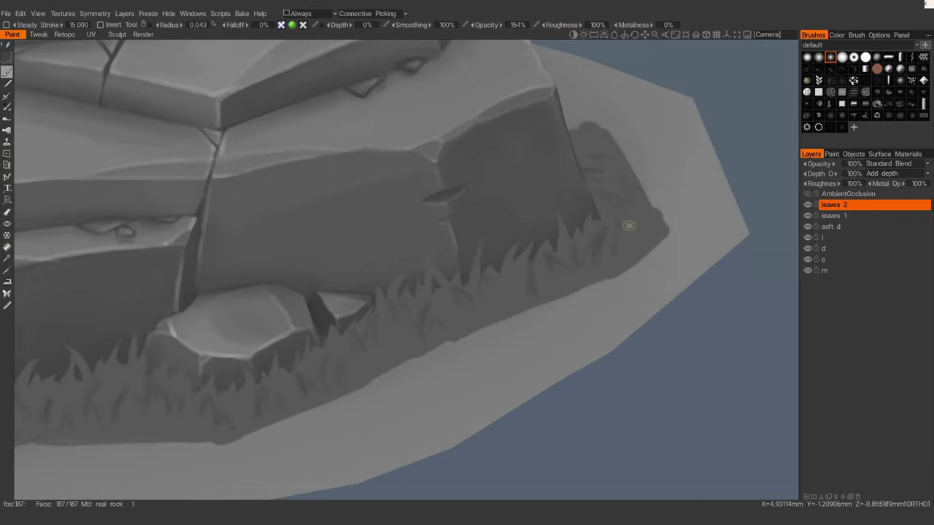
Step: Soften the leaves 2 shading near the signpost and front blocks with a soft eraser of radius 0.377
mouse_move(598, 251)
alt+right_down()
mouse_move(527, 234)
mouse_move(438, 241)
alt+right_up()
alt+middle_drag(350, 321, 564, 307)
alt+right_drag(565, 307, 599, 303)
key(e)
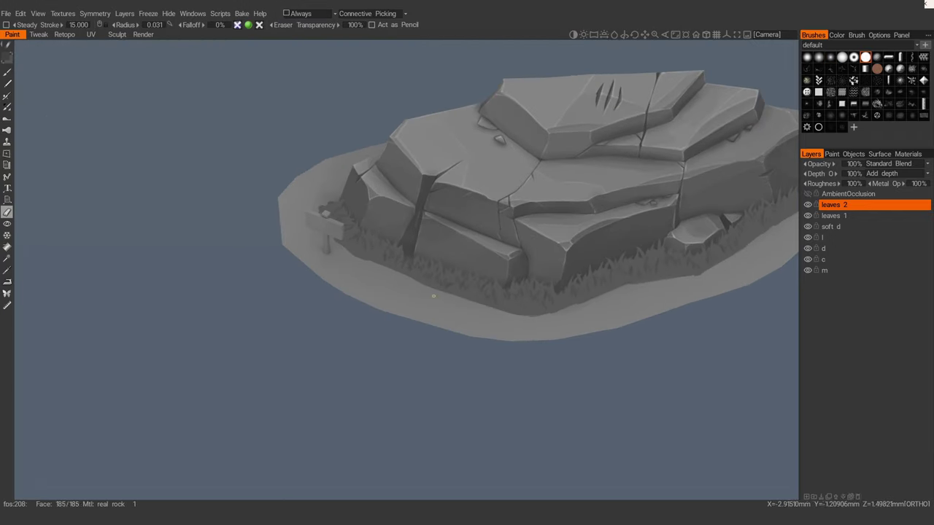
key(2)
right_drag(411, 267, 395, 269)
alt+drag(406, 274, 361, 240)
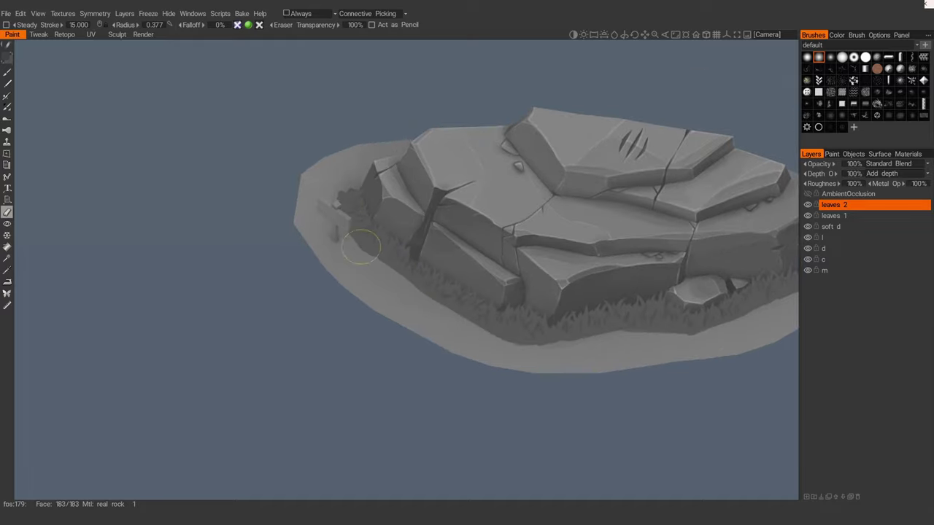
Step: Continue softening leaves 2 with the large eraser along the grass edge past the boulder and around the end block
alt+drag(531, 339, 506, 307)
alt+middle_drag(506, 308, 428, 328)
alt+right_drag(428, 329, 501, 318)
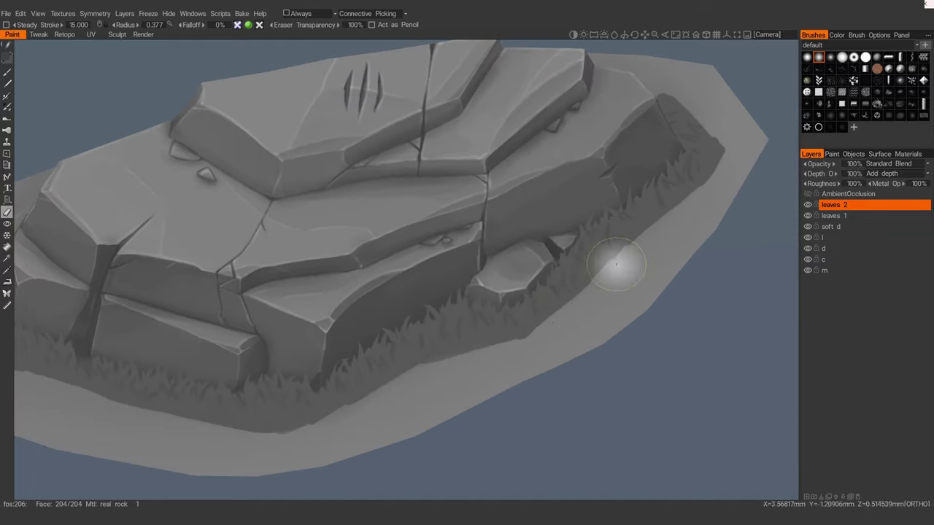
alt+middle_drag(704, 191, 644, 204)
alt+middle_drag(656, 146, 574, 260)
alt+drag(574, 260, 530, 307)
mouse_move(530, 306)
alt+right_down()
mouse_move(507, 357)
mouse_move(497, 324)
alt+right_up()
Step: Switch to a hard paint brush of radius 0.014 and add a layer named leaves l above leaves 2
right_click(497, 322)
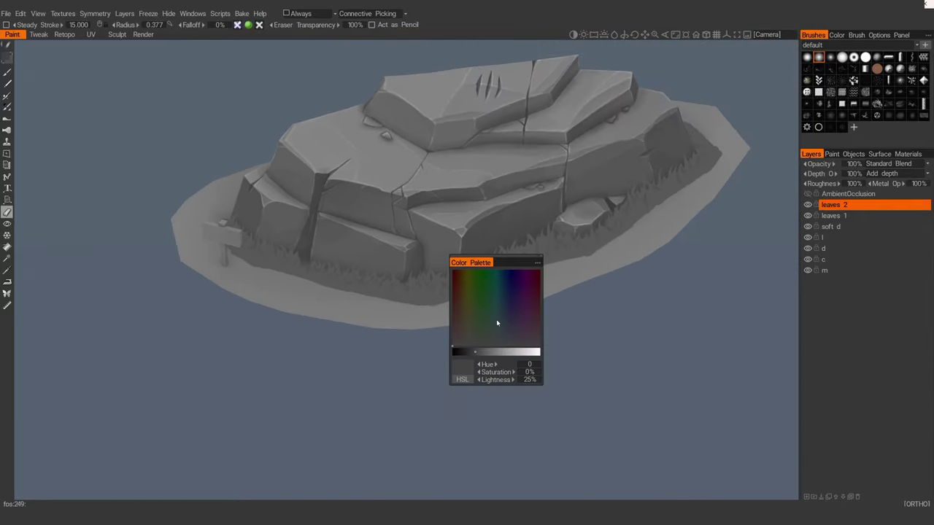
key(b)
click(865, 57)
scroll(540, 248, up, 5)
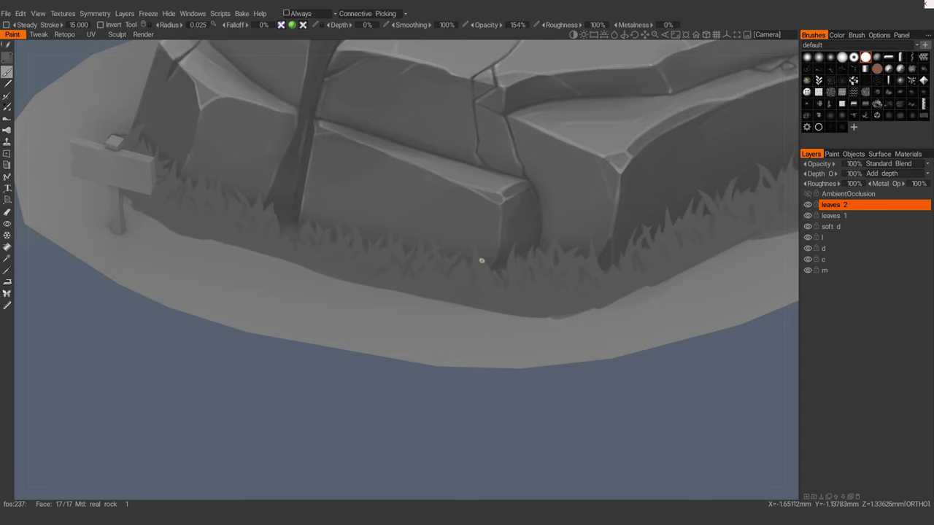
scroll(489, 290, up, 1)
key(ctrl+shift+n)
double_click(849, 207)
text(leaves l)
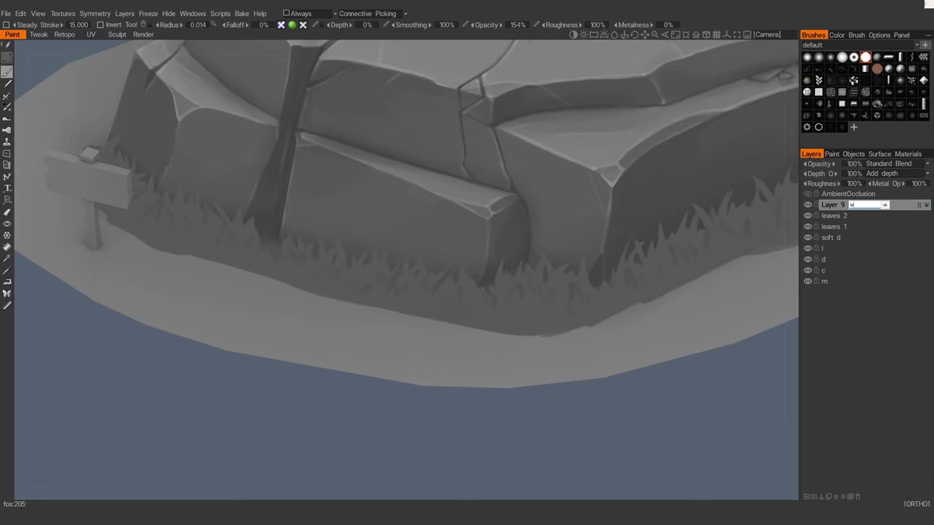
key(Return)
Step: Paint fine blades on leaves l along the base of the front blocks with the 0.014 brush
scroll(388, 286, up, 2)
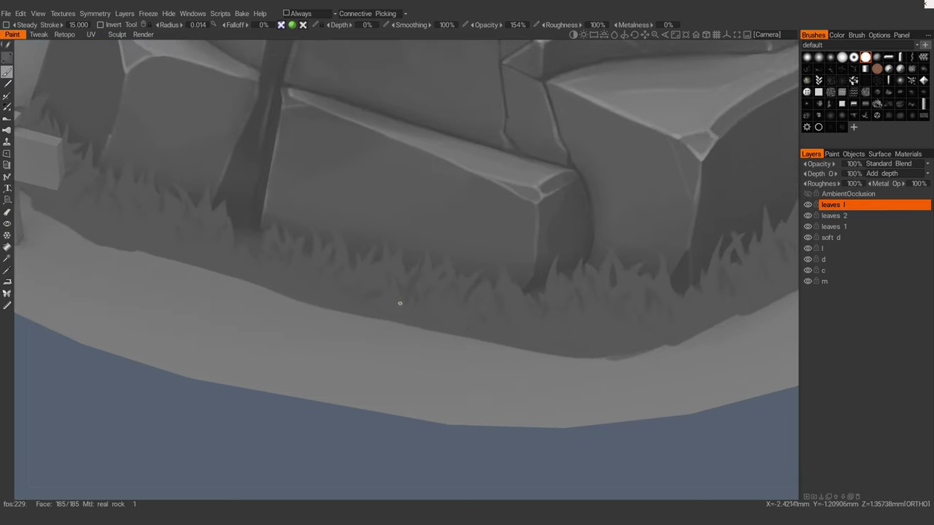
alt+middle_drag(400, 302, 444, 292)
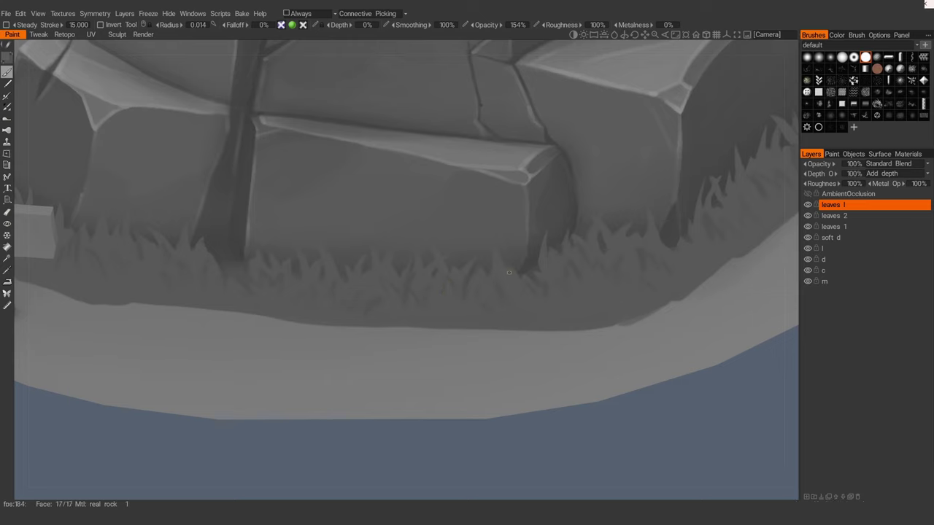
alt+middle_drag(509, 273, 583, 250)
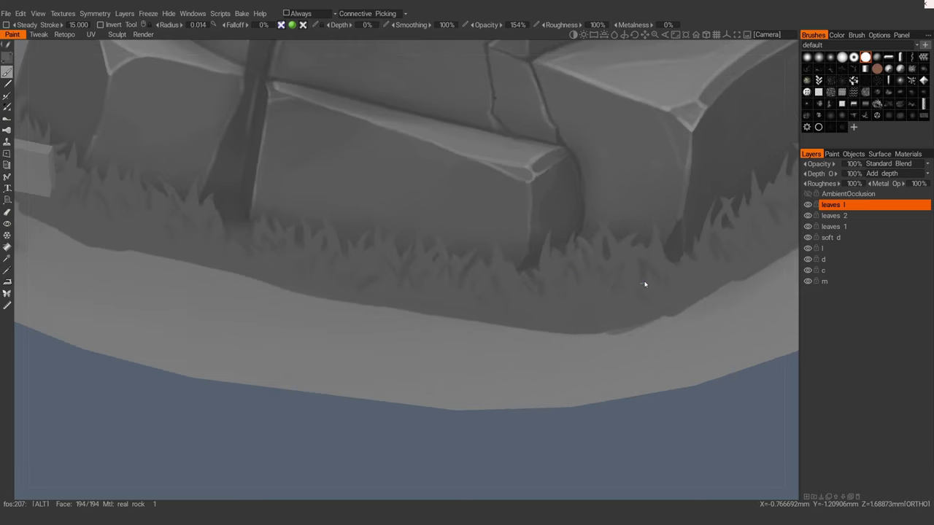
alt+middle_drag(645, 284, 543, 308)
mouse_move(501, 280)
alt+middle_down()
mouse_move(386, 309)
mouse_move(501, 271)
mouse_move(509, 281)
alt+middle_up()
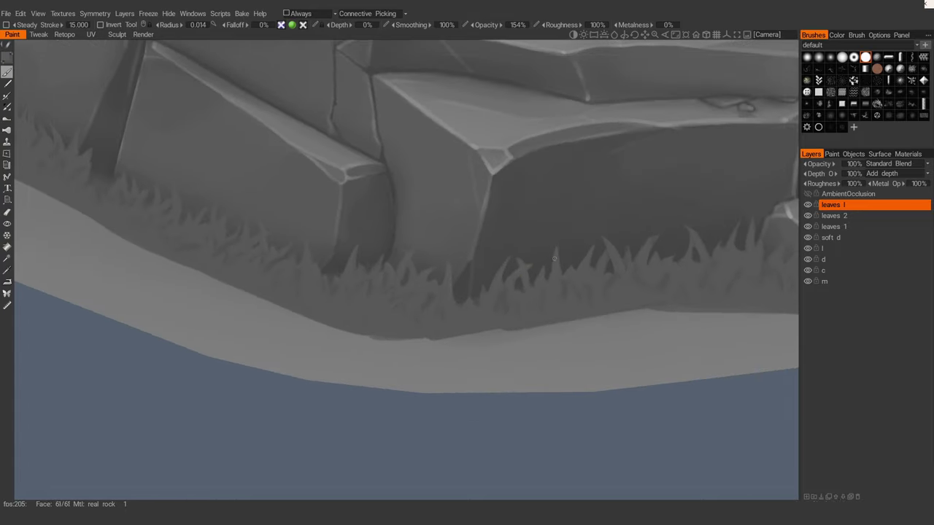
Step: Extend the fine blades on leaves l from the corner block past the boulder to the end block
alt+middle_drag(554, 259, 488, 323)
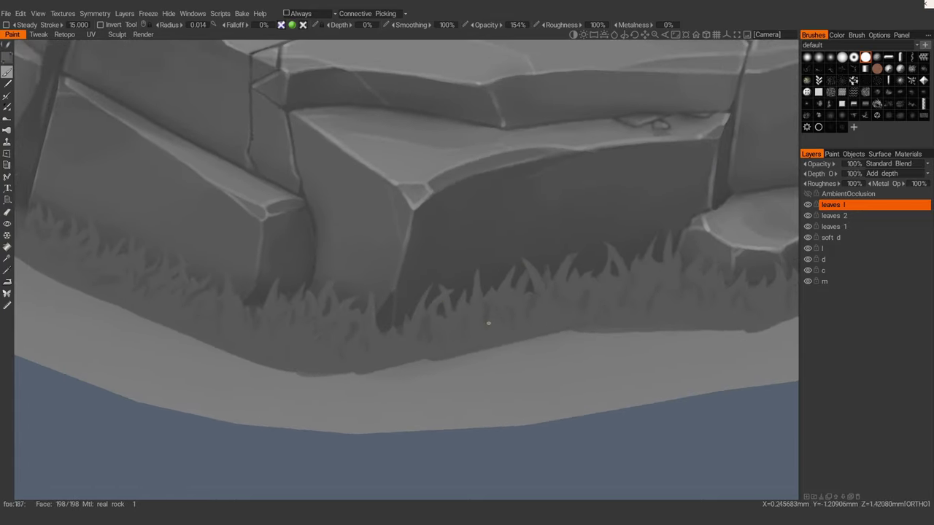
alt+drag(474, 317, 430, 337)
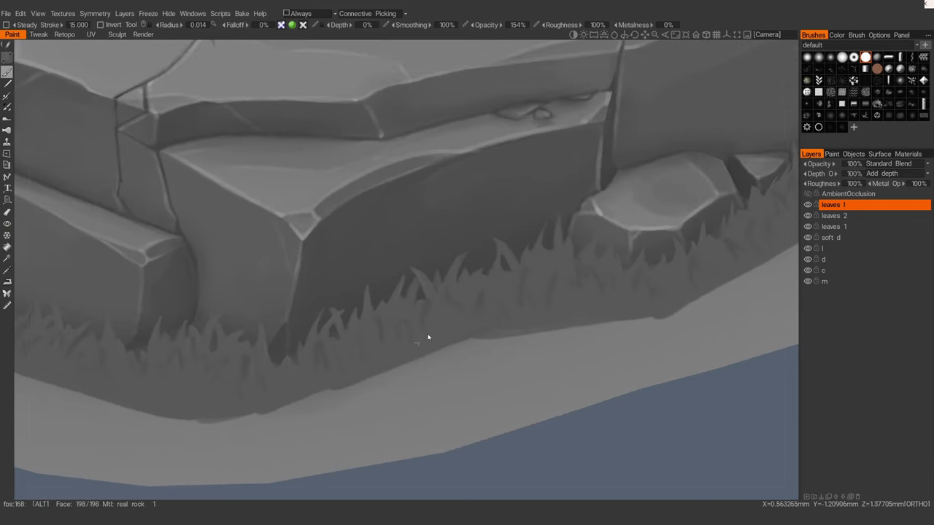
alt+drag(501, 265, 503, 243)
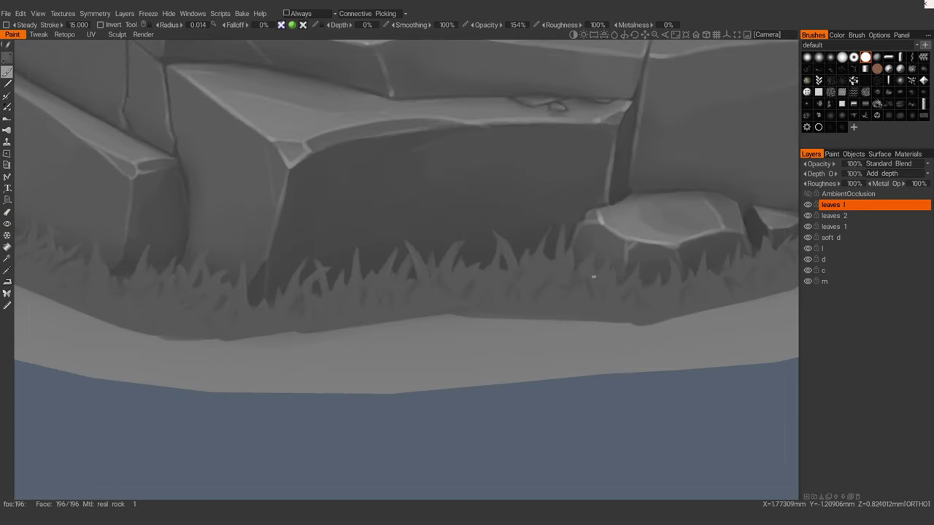
alt+middle_drag(594, 277, 505, 288)
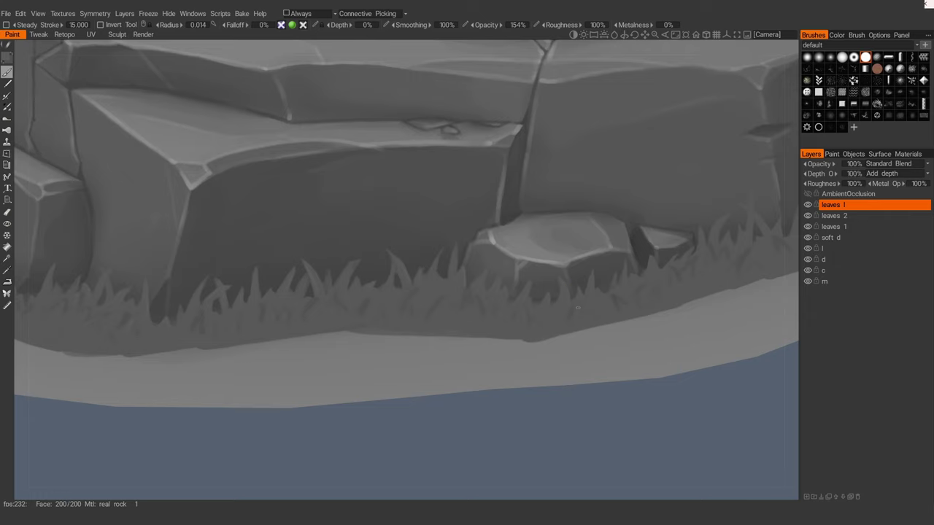
alt+middle_drag(617, 308, 497, 316)
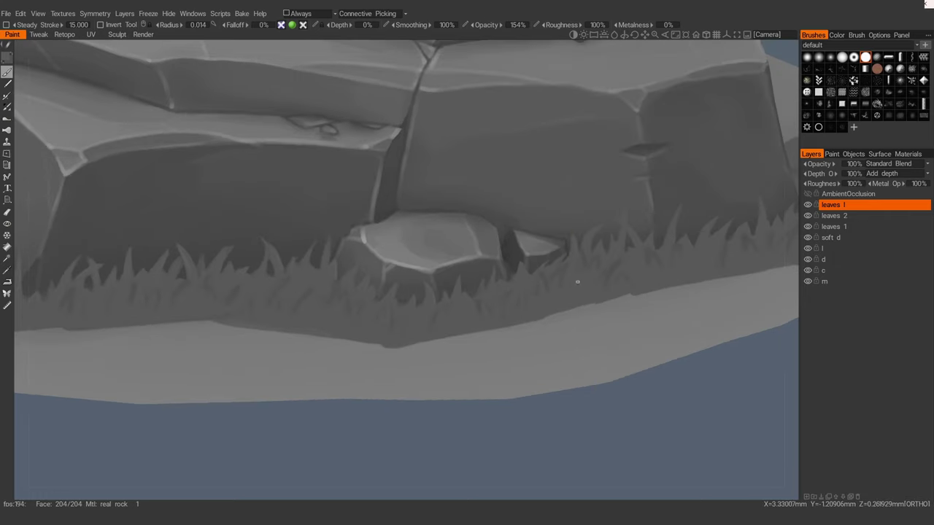
alt+middle_drag(577, 282, 507, 256)
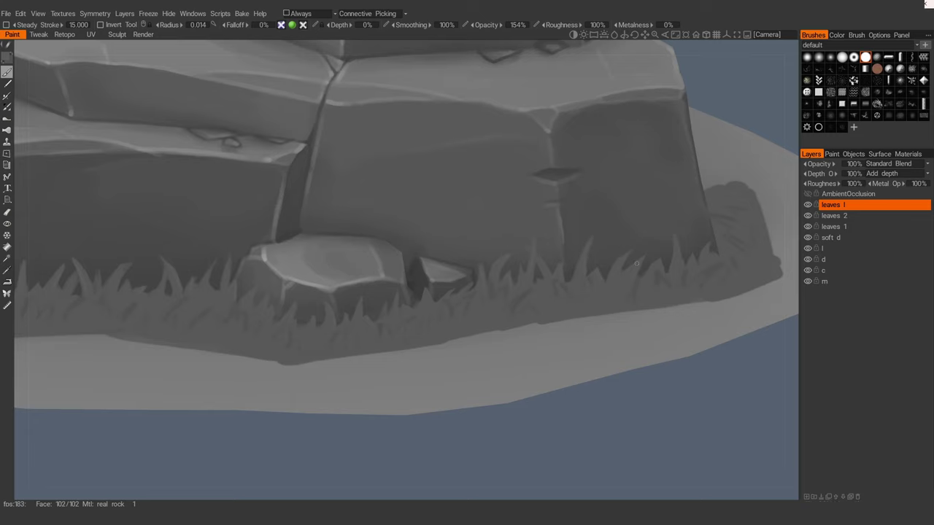
alt+middle_drag(664, 273, 647, 286)
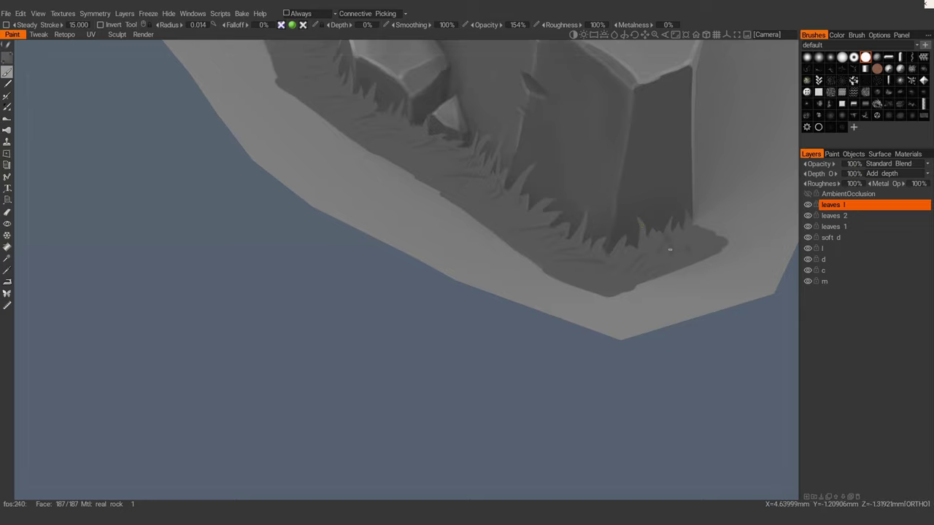
Step: Add fine blades on leaves l at the end block's far corner, beside the signpost and in the patch behind it
mouse_move(670, 249)
alt+mouse_down()
mouse_move(538, 313)
mouse_move(484, 319)
mouse_move(436, 265)
mouse_move(469, 286)
mouse_move(466, 267)
mouse_move(433, 271)
alt+mouse_up()
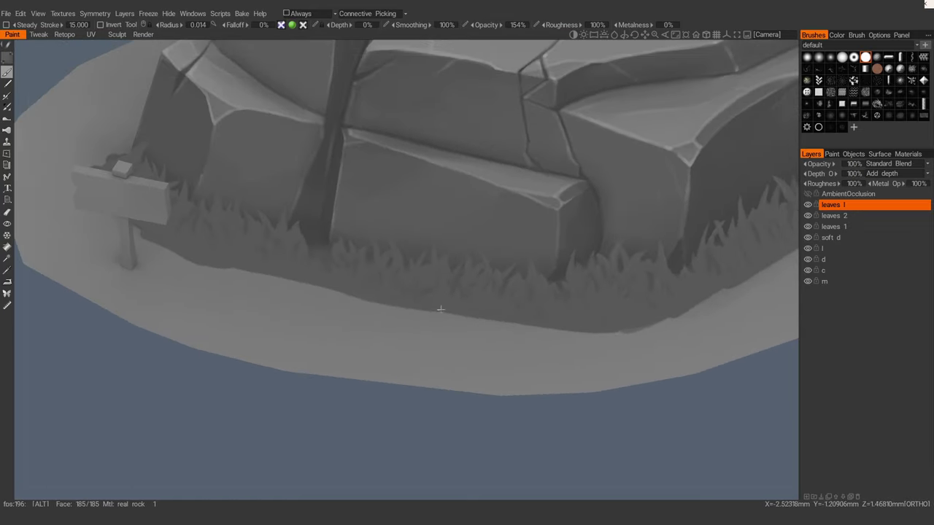
alt+drag(440, 308, 468, 297)
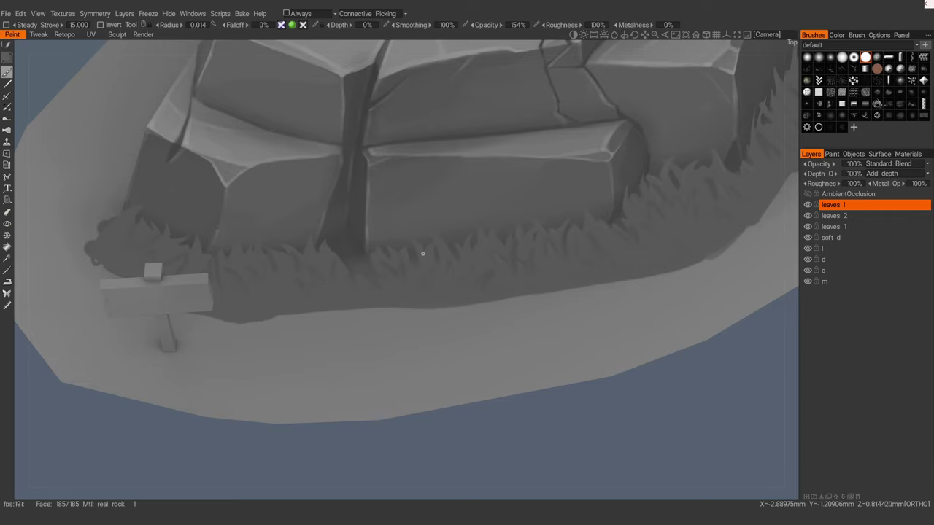
mouse_move(423, 254)
alt+mouse_down()
mouse_move(387, 300)
mouse_move(410, 252)
alt+mouse_up()
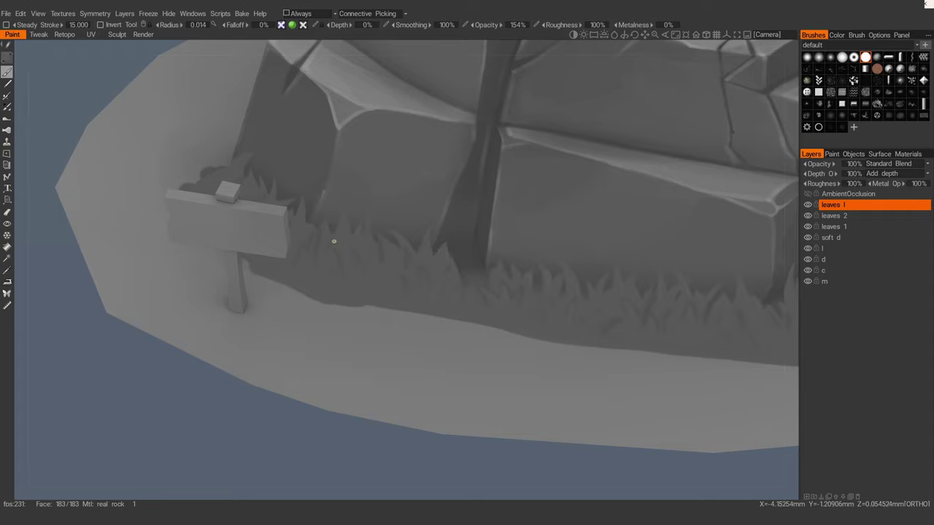
alt+drag(334, 242, 440, 233)
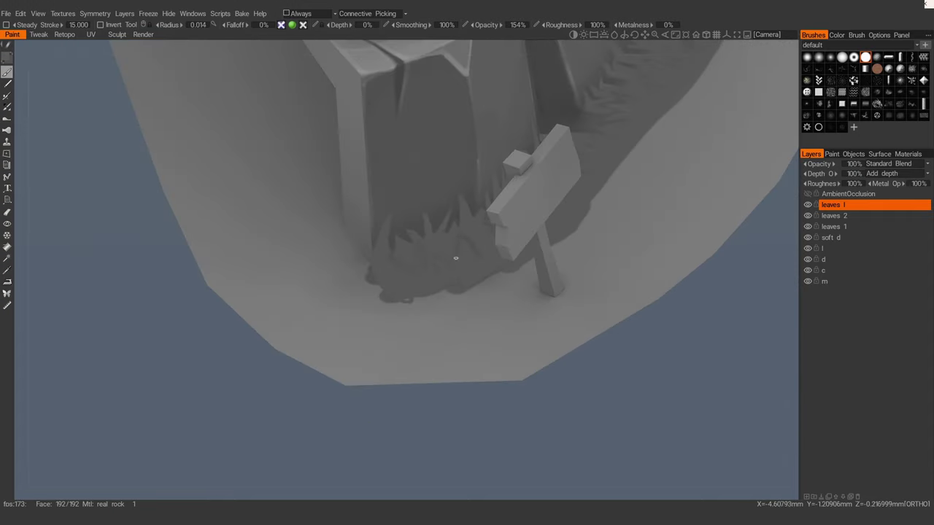
alt+drag(381, 283, 631, 238)
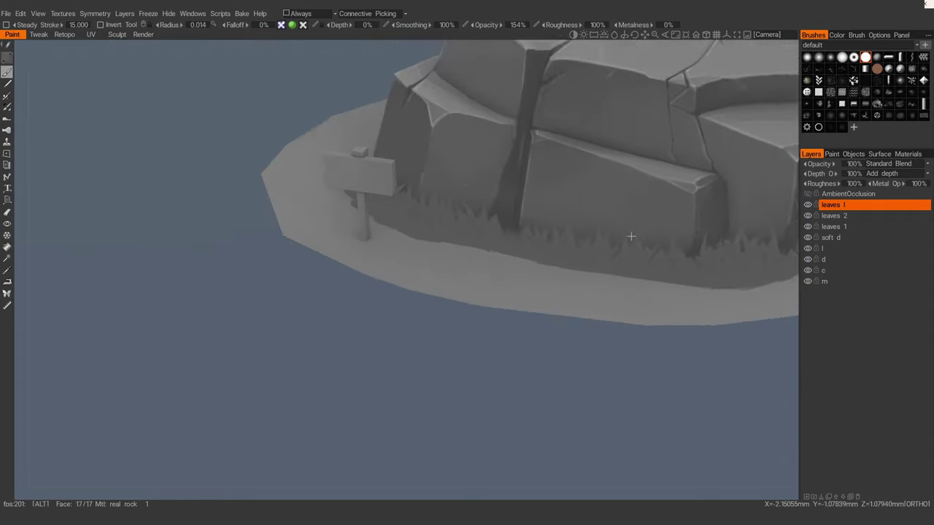
Step: Add a new layer named flowers above leaves l
alt+right_drag(632, 238, 513, 281)
alt+drag(514, 281, 505, 259)
alt+right_drag(504, 260, 584, 241)
click(806, 497)
double_click(840, 208)
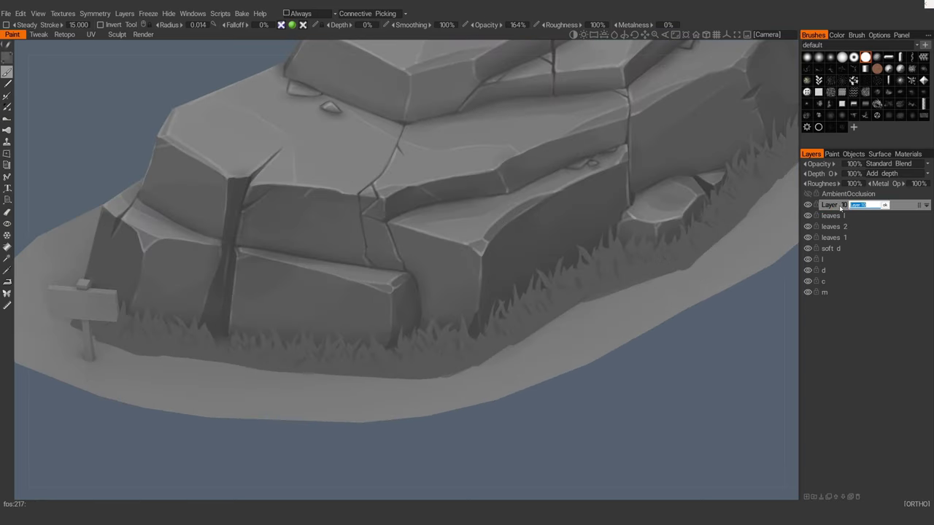
text(flowers)
key(Return)
Step: Paint two small clusters of light flower petals on the flowers layer in the grass below the front block with a 0.017 brush
alt+middle_drag(281, 339, 357, 282)
alt+right_drag(358, 281, 386, 263)
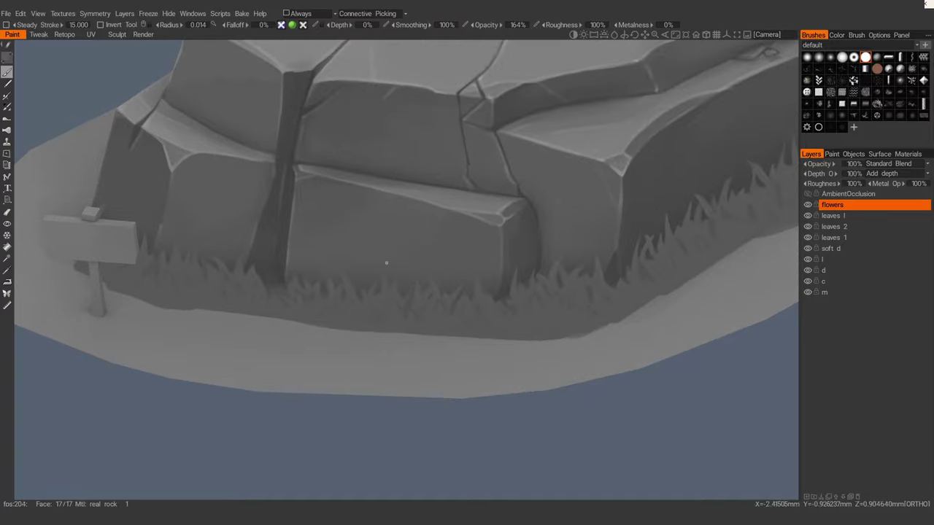
mouse_move(398, 307)
alt+mouse_down()
mouse_move(433, 291)
mouse_move(416, 294)
alt+mouse_up()
right_drag(416, 293, 425, 293)
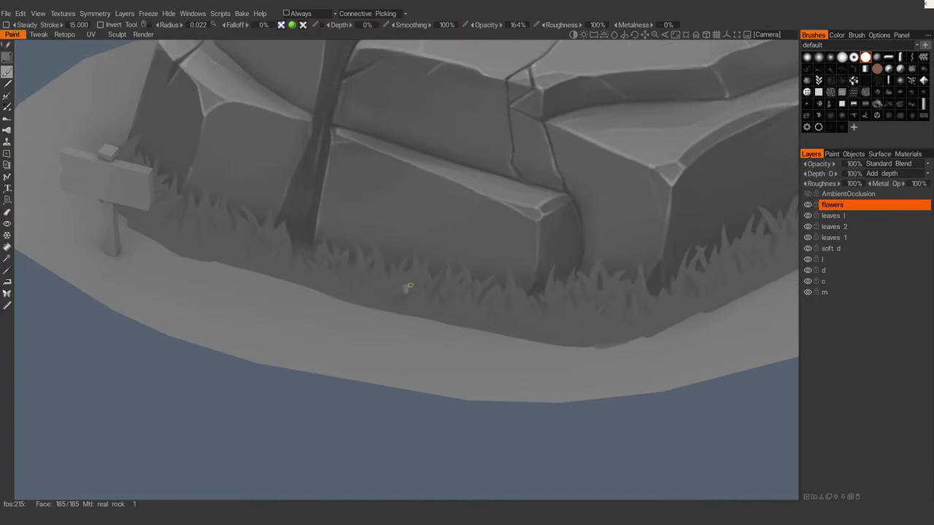
scroll(410, 290, up, 1)
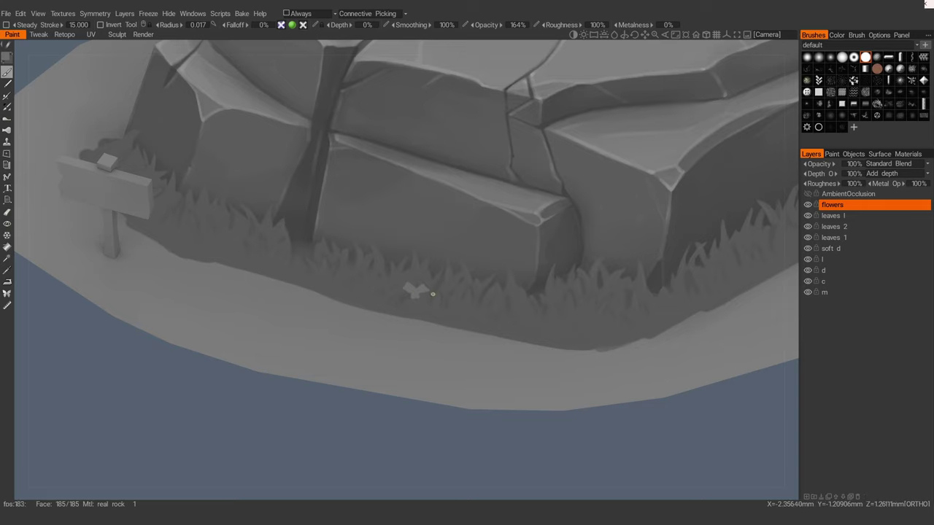
drag(422, 303, 425, 308)
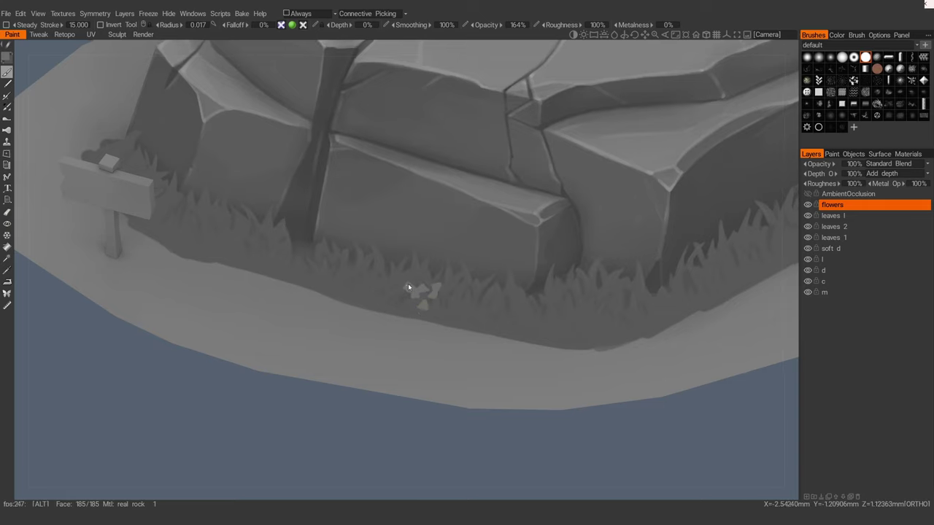
mouse_move(408, 283)
alt+right_down()
mouse_move(570, 314)
mouse_move(351, 292)
mouse_move(438, 292)
alt+right_up()
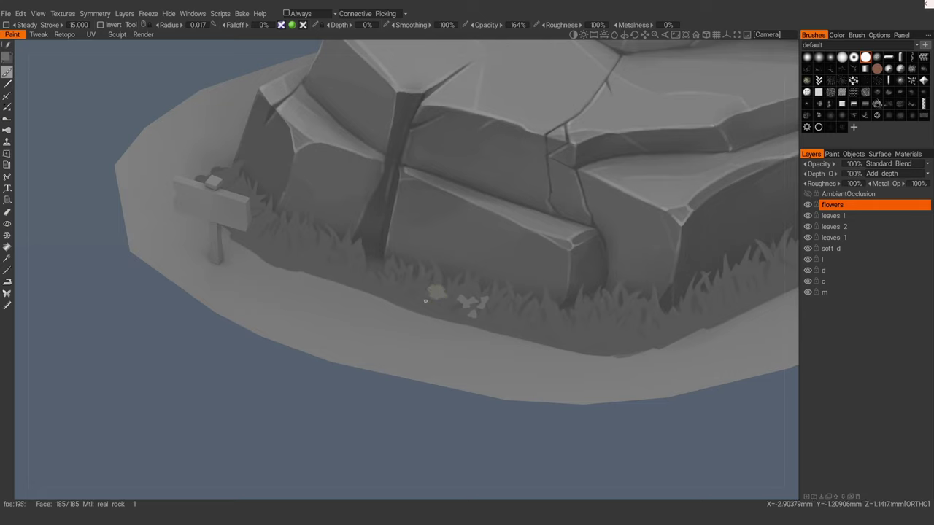
Step: Add more flower petals on the flowers layer below the corner block, beside the boulder and at the foot of the end block
alt+drag(440, 302, 465, 299)
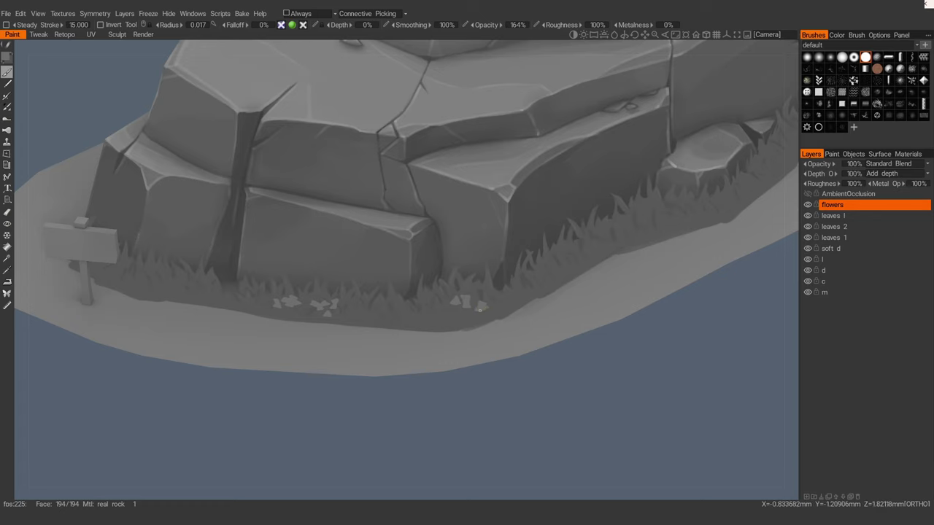
scroll(479, 310, down, 6)
scroll(360, 190, up, 6)
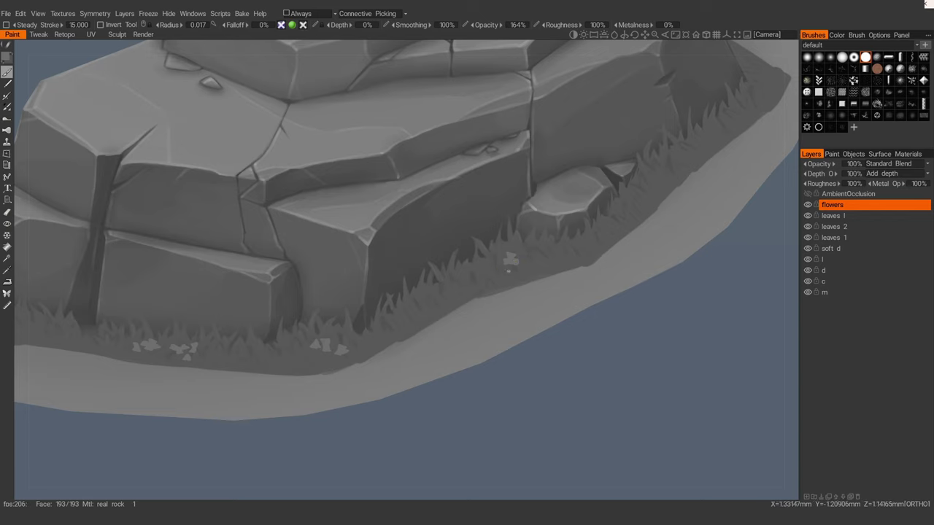
drag(497, 269, 499, 262)
scroll(440, 246, down, 6)
scroll(552, 179, up, 5)
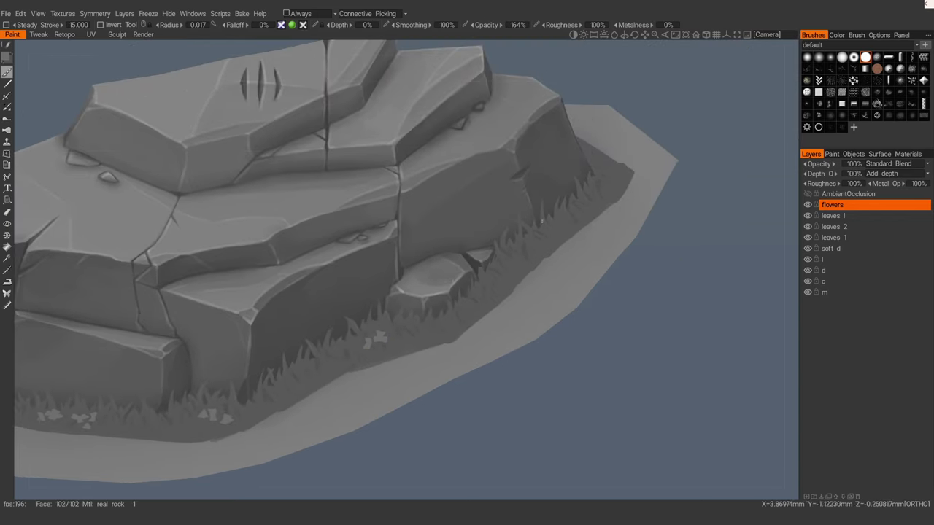
drag(554, 225, 556, 227)
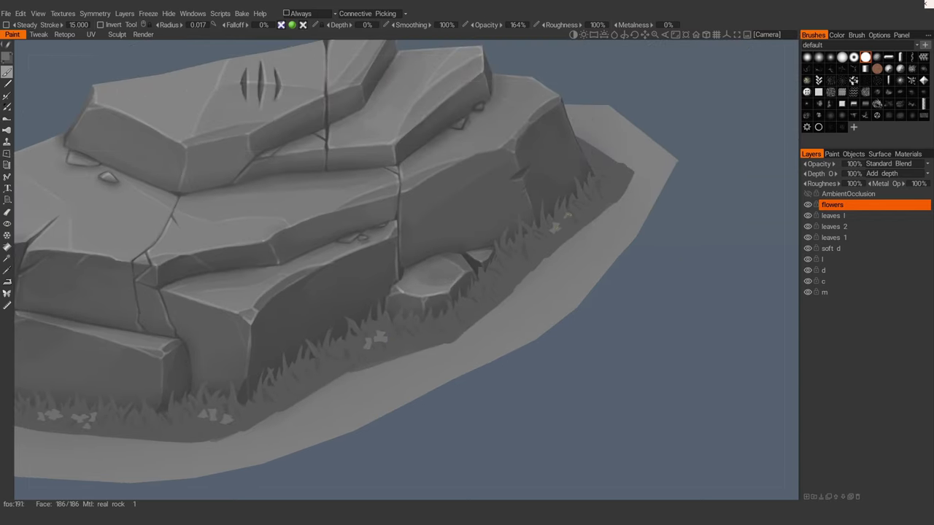
Step: Shade the petal centres of the flowers beside the boulder and below the end block with a soft 0.061 brush
alt+right_drag(565, 217, 430, 246)
alt+middle_drag(430, 246, 547, 229)
mouse_move(547, 228)
alt+right_down()
mouse_move(447, 342)
mouse_move(467, 301)
alt+right_up()
mouse_move(467, 300)
alt+middle_down()
mouse_move(404, 337)
mouse_move(371, 300)
alt+middle_up()
alt+right_drag(548, 261, 544, 336)
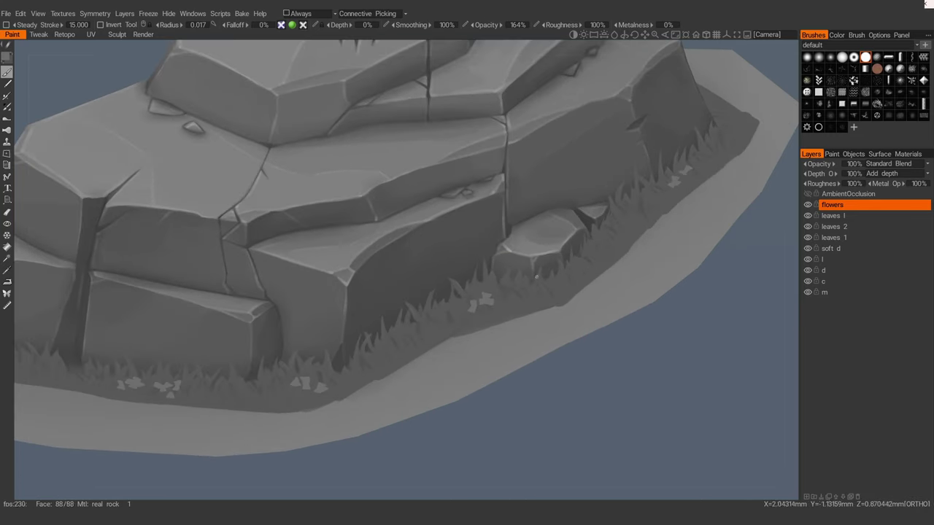
click(821, 59)
scroll(415, 335, up, 3)
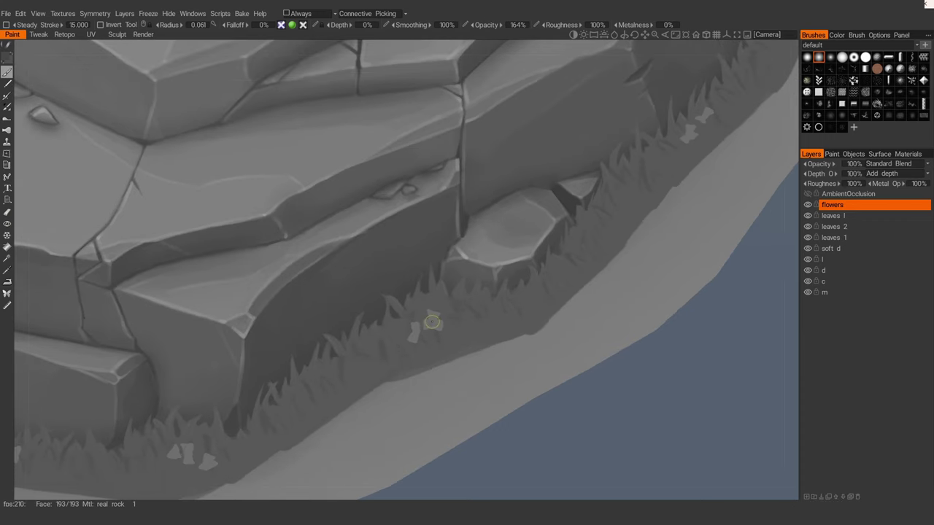
scroll(415, 335, up, 2)
alt+middle_drag(688, 134, 503, 271)
click(505, 271)
Step: Shade the petal centres of the flowers at the corner block and below the front block with the same soft brush
alt+drag(522, 255, 350, 291)
mouse_move(350, 292)
alt+middle_down()
mouse_move(500, 280)
mouse_move(751, 315)
alt+middle_up()
click(449, 349)
click(436, 332)
click(425, 321)
alt+middle_drag(260, 219, 390, 323)
click(385, 339)
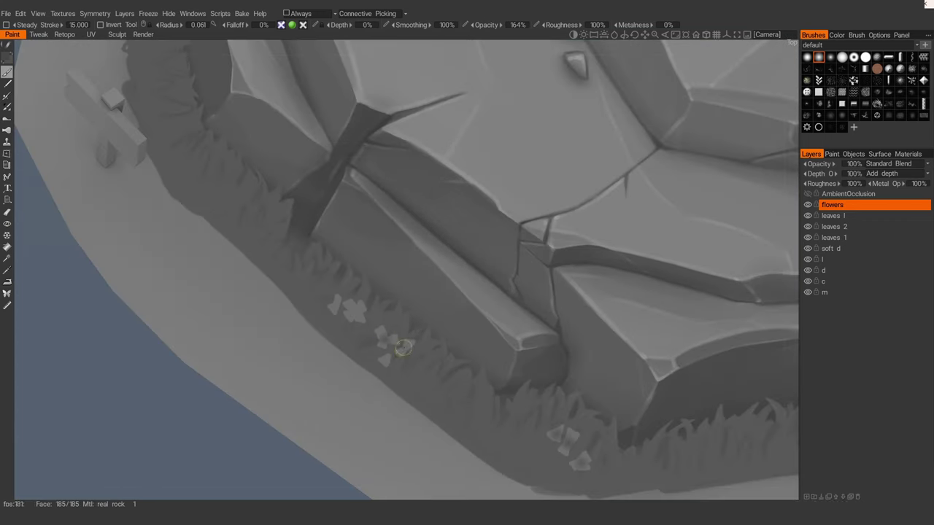
click(405, 348)
click(383, 361)
click(356, 310)
click(337, 306)
scroll(337, 307, down, 5)
mouse_move(337, 306)
alt+mouse_down()
mouse_move(449, 285)
mouse_move(565, 292)
alt+mouse_up()
scroll(565, 292, up, 4)
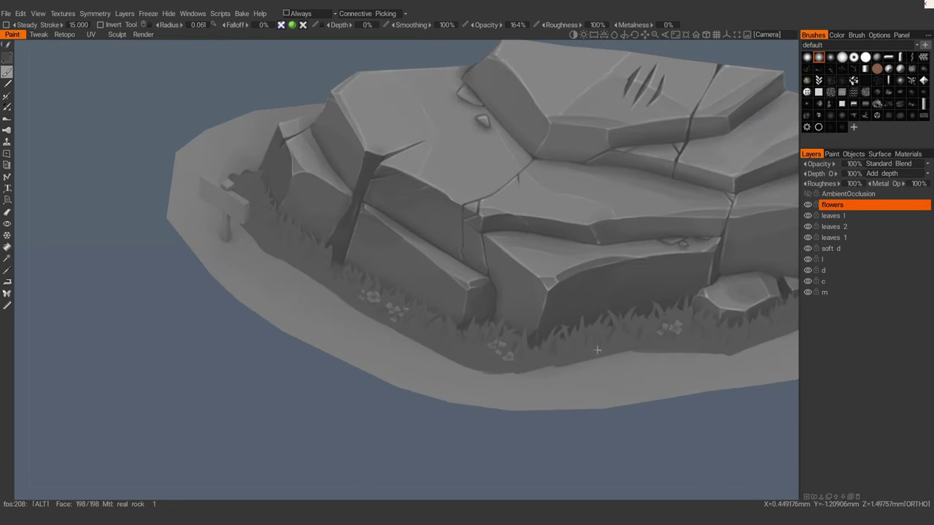
Step: Paint soft shading around the flower clusters on leaves l with the 0.061 brush, working from the front block towards the end block
click(832, 216)
scroll(438, 370, up, 3)
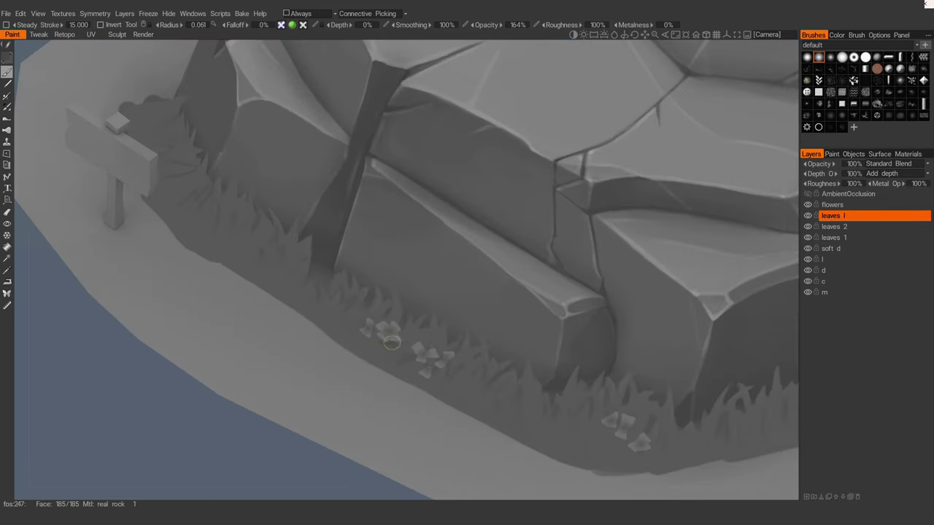
alt+middle_drag(552, 348, 401, 272)
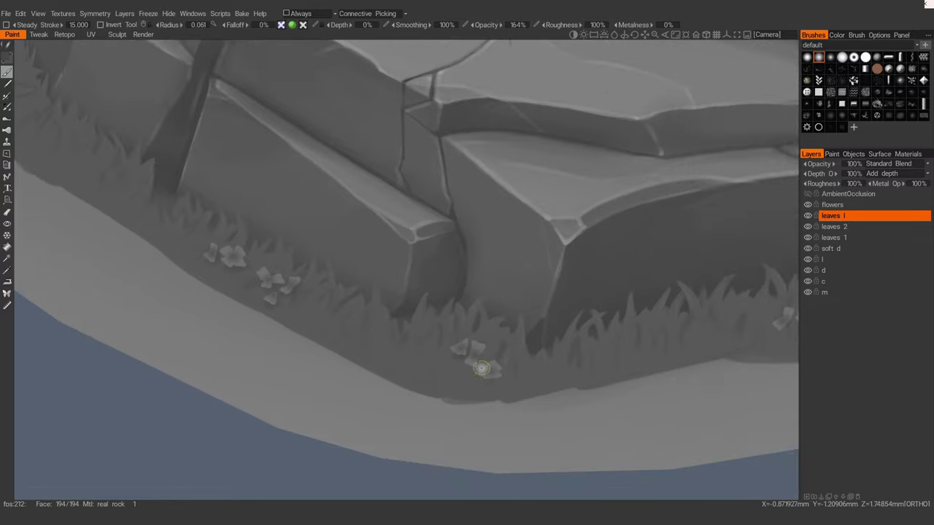
alt+middle_drag(690, 303, 410, 319)
alt+middle_drag(751, 268, 414, 267)
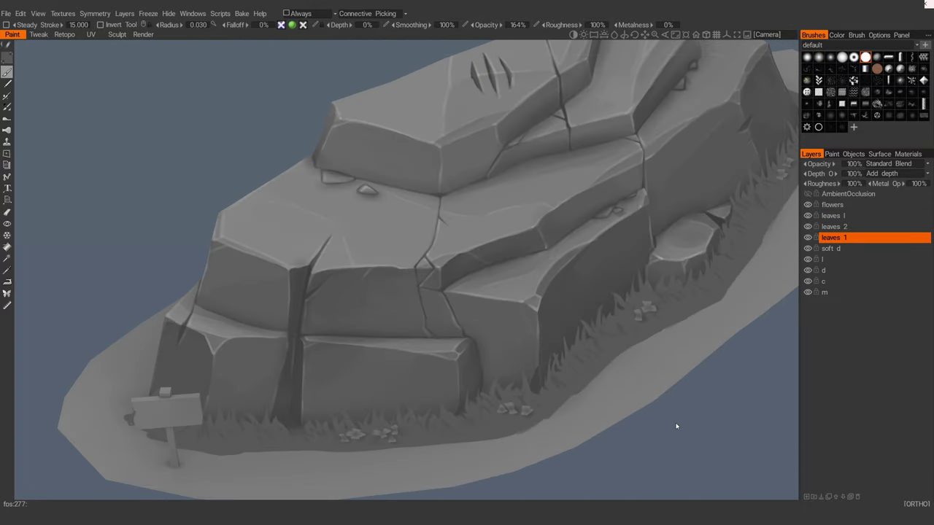
Step: Block in a foliage patch on leaves 1 over the corner block's ledge and down its face with a hard 0.057 brush
alt+drag(522, 256, 514, 293)
right_drag(509, 260, 522, 258)
mouse_move(554, 237)
mouse_down()
mouse_move(511, 272)
mouse_move(475, 275)
mouse_move(485, 290)
mouse_move(512, 275)
mouse_move(499, 331)
mouse_move(469, 288)
mouse_move(515, 279)
mouse_up()
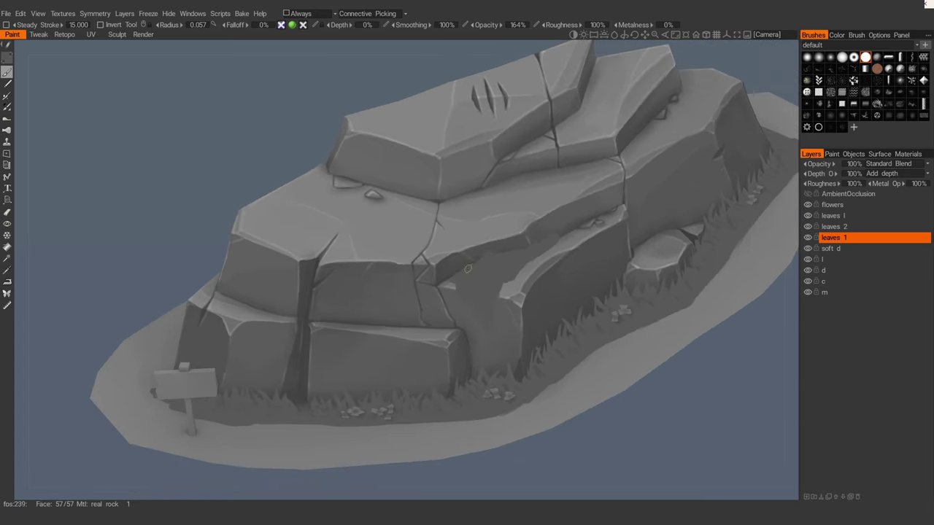
Step: Block in a second foliage patch on leaves 1 across the end block's ledge, spilling down its face
mouse_move(459, 275)
alt+mouse_down()
mouse_move(478, 294)
mouse_move(504, 262)
mouse_move(513, 199)
mouse_move(523, 219)
mouse_move(516, 224)
alt+mouse_up()
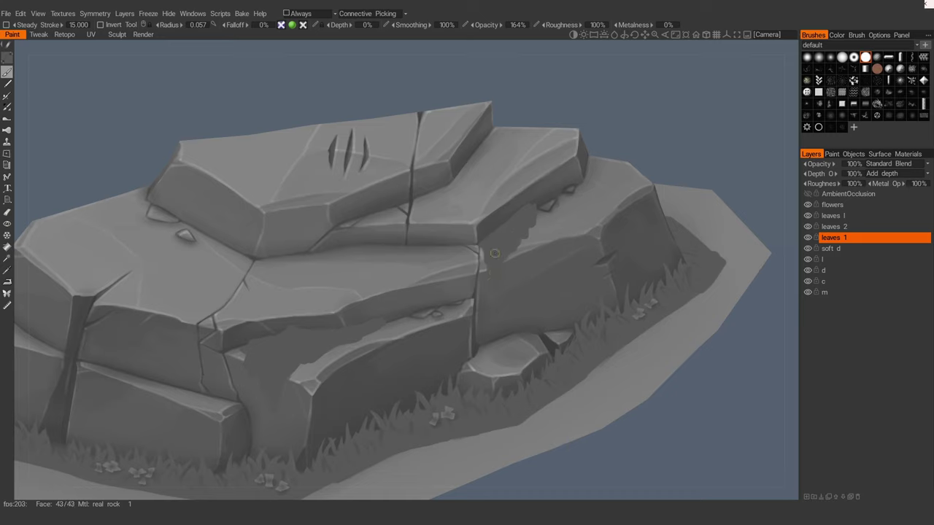
alt+drag(479, 246, 524, 230)
alt+right_drag(524, 230, 476, 232)
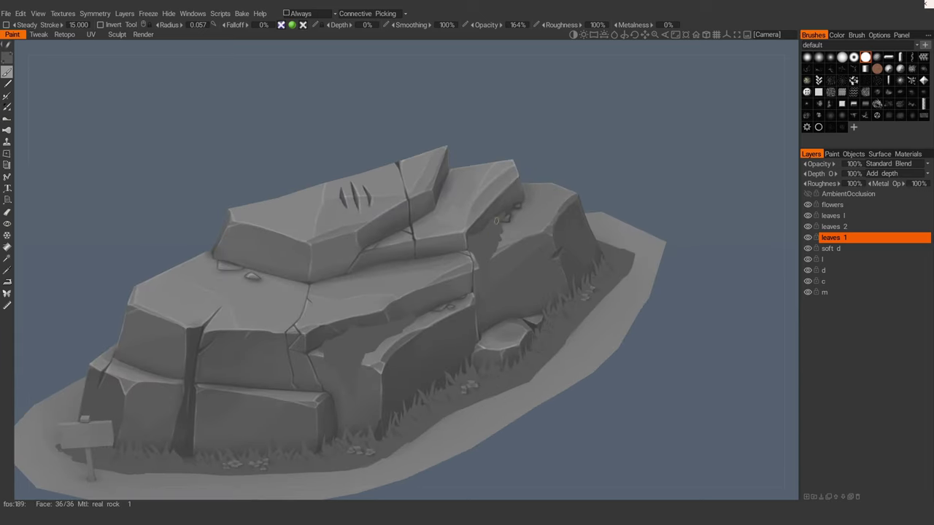
Step: Paint a foliage patch on leaves 1 across the front block's top edge and trim it with a 0.070 eraser
alt+drag(486, 230, 407, 298)
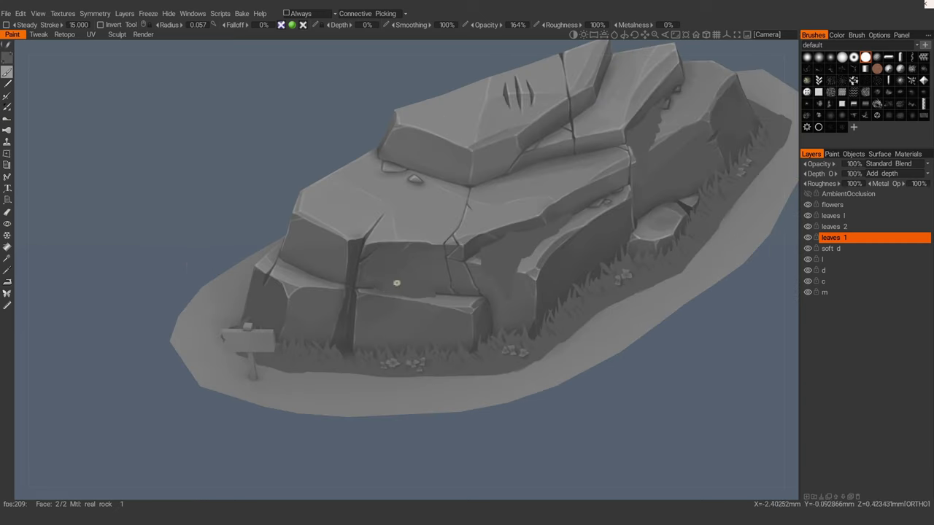
mouse_move(384, 289)
mouse_down()
mouse_move(389, 299)
mouse_move(427, 297)
mouse_move(401, 313)
mouse_move(418, 288)
mouse_move(384, 262)
mouse_move(417, 273)
mouse_move(437, 253)
mouse_up()
key(space)
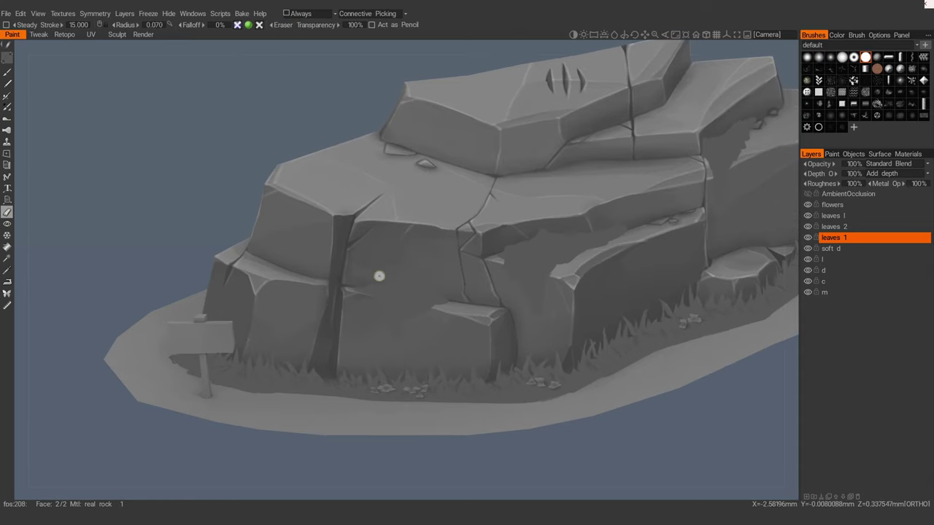
alt+right_drag(439, 286, 344, 310)
key(space)
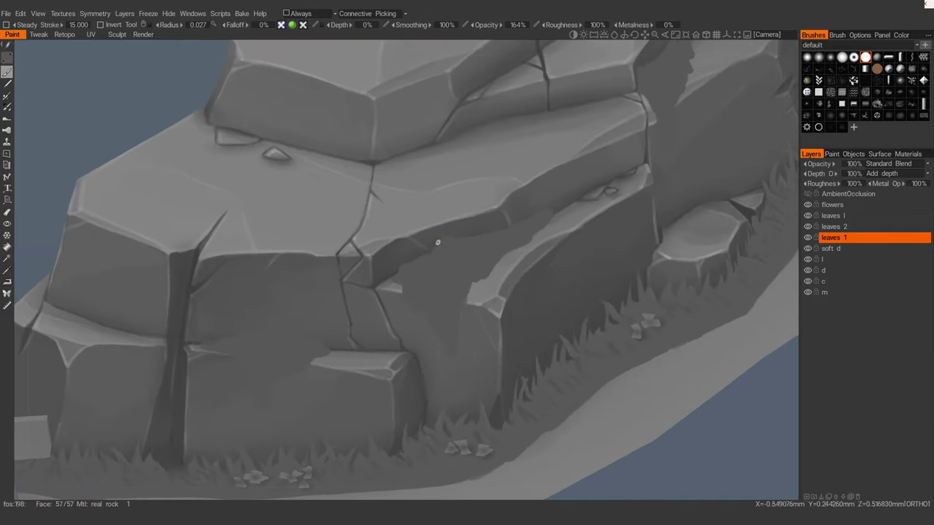
Step: Erase the outline of the corner block's foliage patch on leaves 1 into an irregular edge with a 0.024 eraser
key(e)
key(bracketleft)
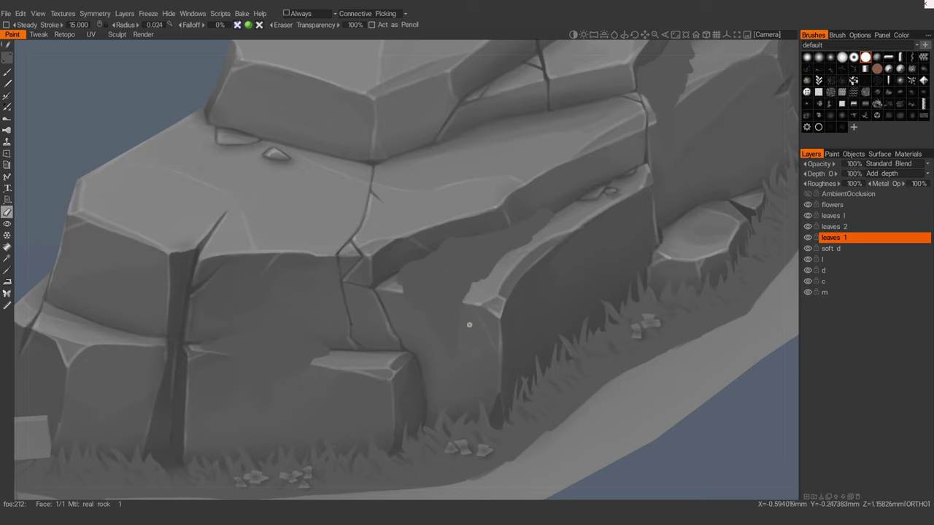
alt+middle_drag(471, 296, 429, 337)
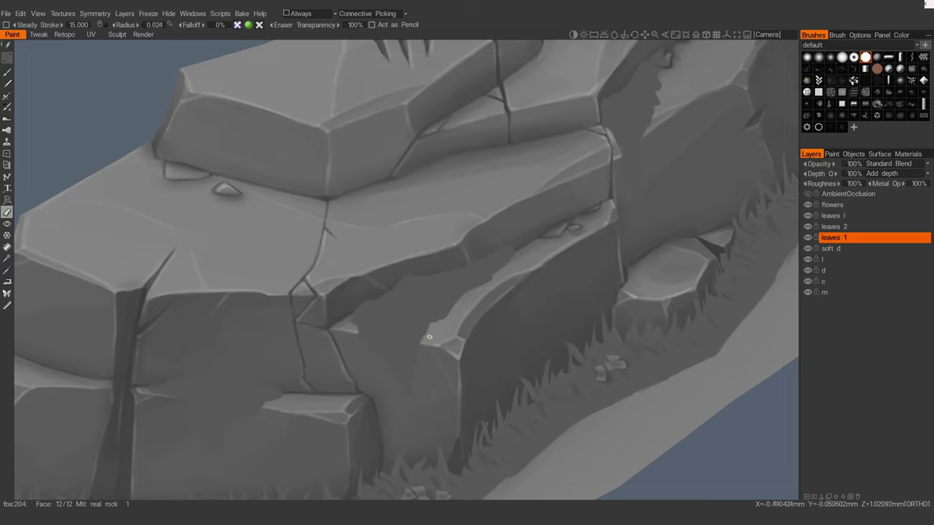
alt+drag(487, 286, 513, 246)
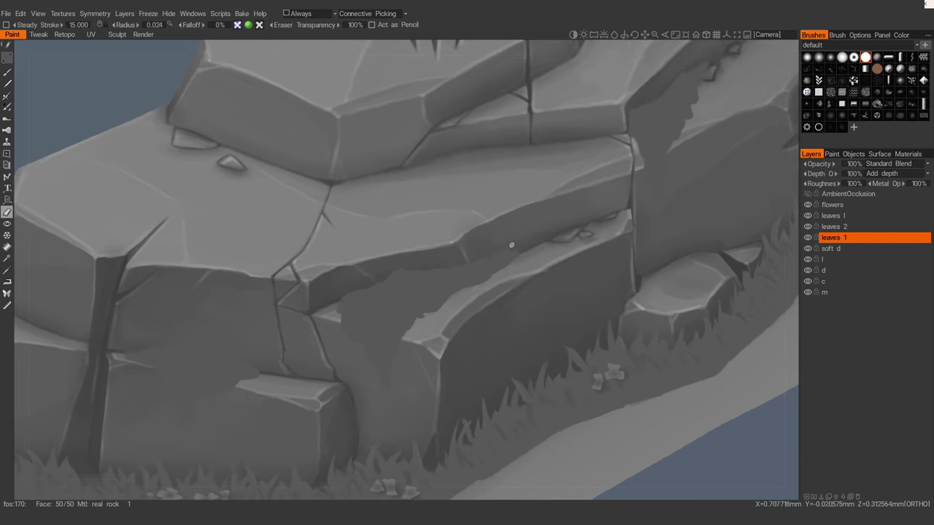
alt+right_drag(503, 275, 482, 266)
alt+middle_drag(233, 399, 375, 360)
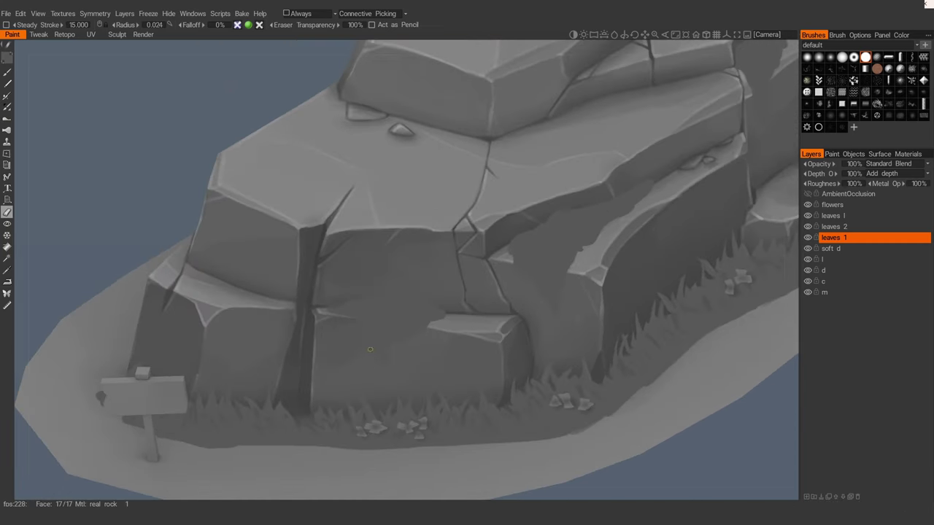
Step: Refine the outline of the front block's foliage patch on leaves 1 with the 0.024 eraser
mouse_move(427, 331)
middle_down()
mouse_move(442, 311)
mouse_move(330, 312)
middle_up()
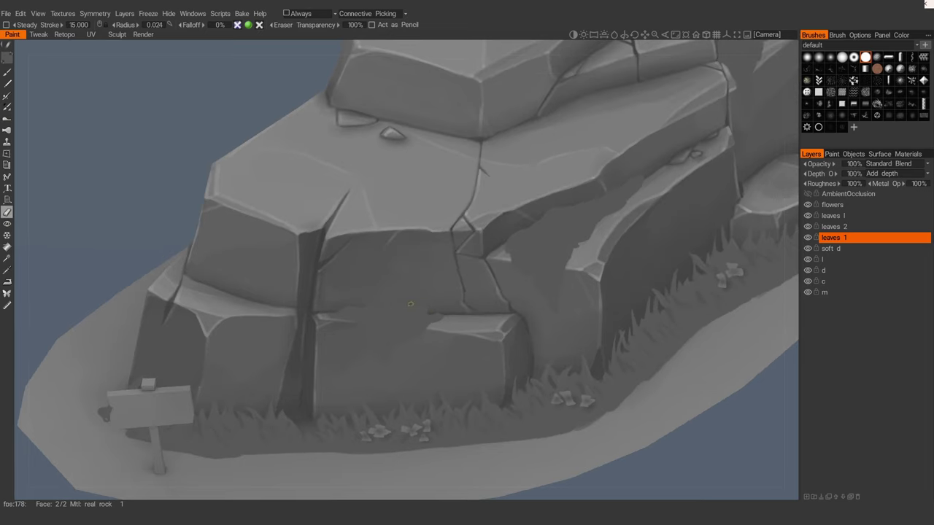
alt+right_drag(432, 309, 340, 294)
Step: Erase the edges of the end block's foliage patch on leaves 1 into an uneven outline
alt+drag(540, 321, 410, 325)
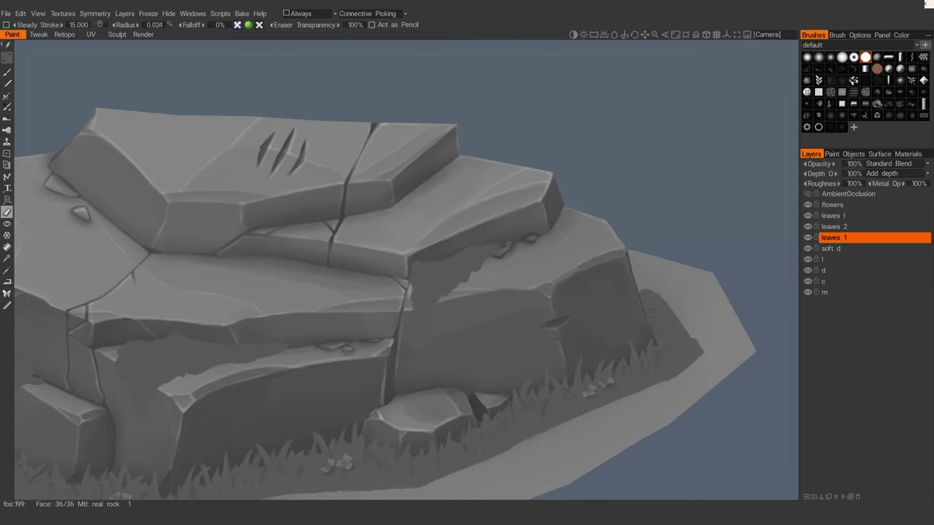
alt+drag(412, 266, 411, 296)
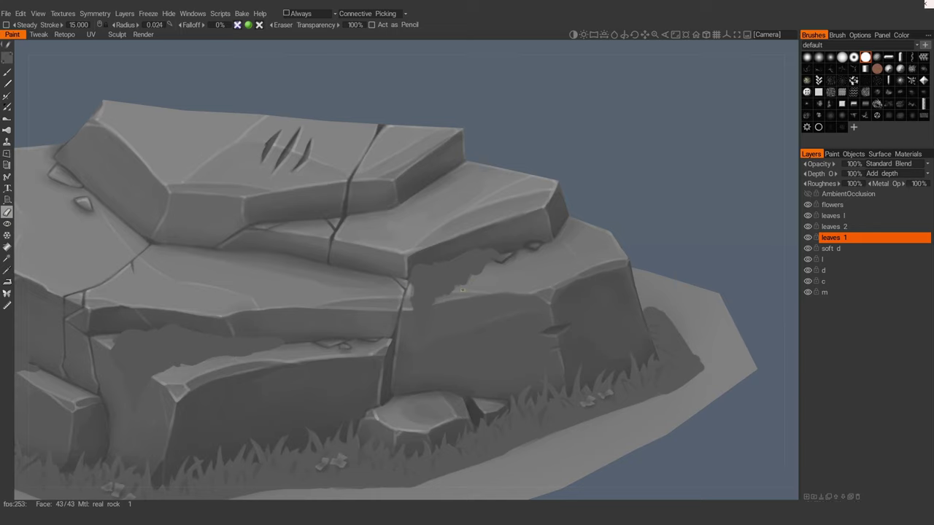
alt+right_drag(451, 306, 408, 294)
alt+drag(416, 294, 479, 282)
alt+middle_drag(479, 282, 498, 265)
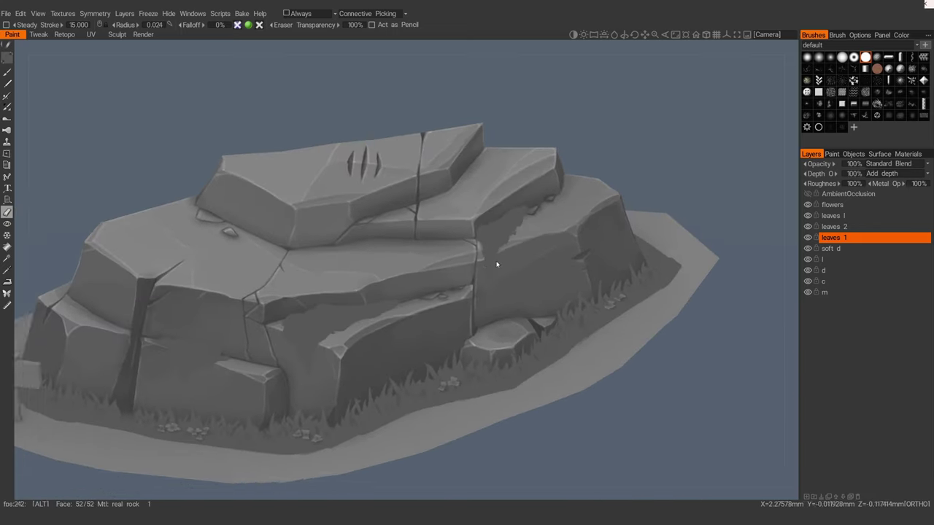
Step: Paint jagged leaf tips on leaves 1 along the front edge of the corner block's foliage patch with a hard 0.017 brush
alt+right_drag(497, 265, 370, 296)
key(v)
alt+drag(369, 297, 365, 326)
alt+drag(417, 277, 437, 226)
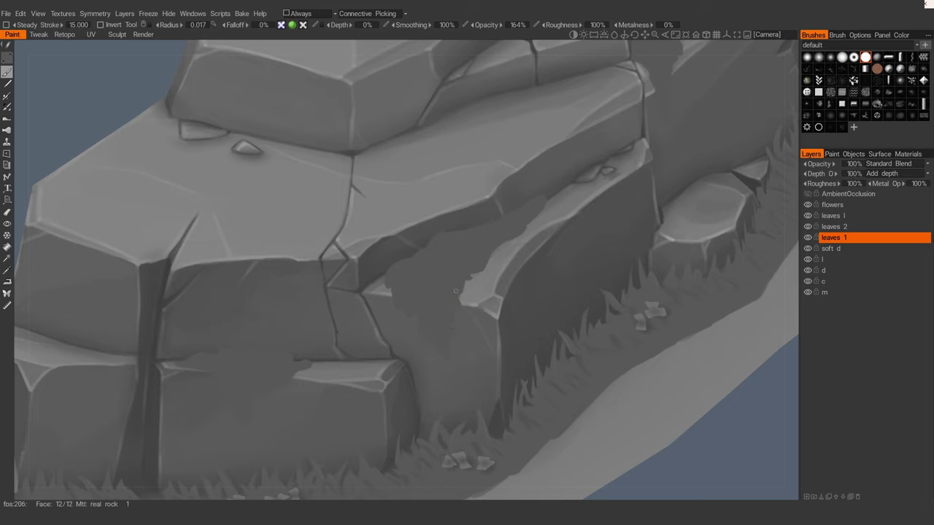
middle_drag(472, 277, 434, 322)
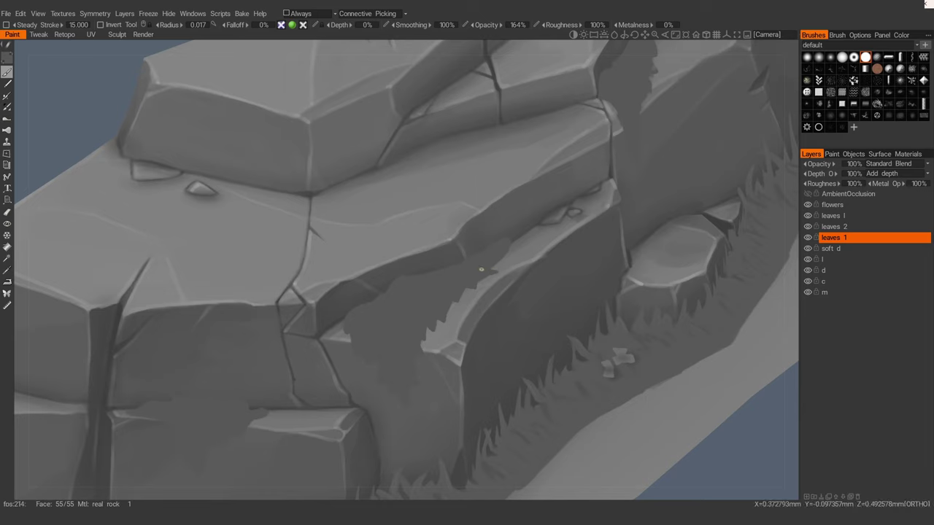
alt+drag(495, 238, 512, 236)
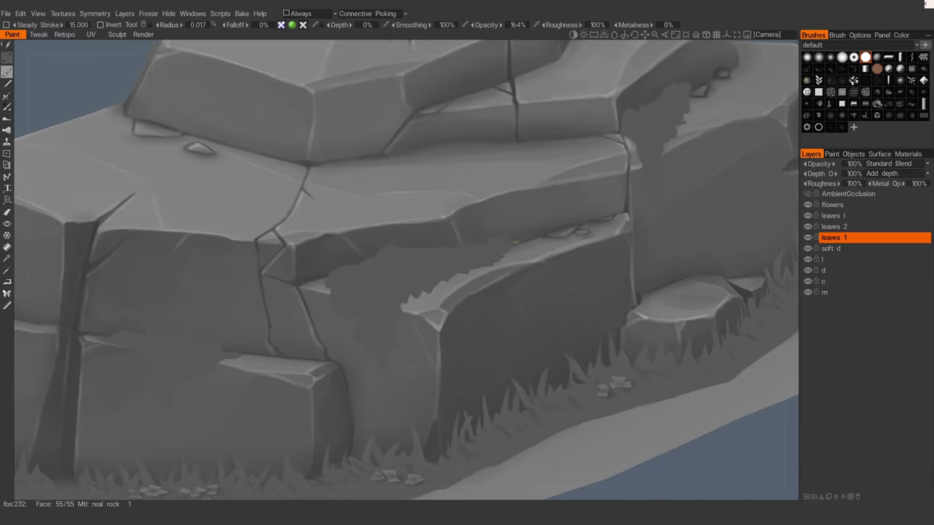
middle_drag(515, 243, 510, 246)
Step: Add jagged leaf tips along the back edge of the corner block's foliage patch with the 0.017 brush
alt+drag(498, 239, 462, 258)
alt+middle_drag(462, 258, 499, 276)
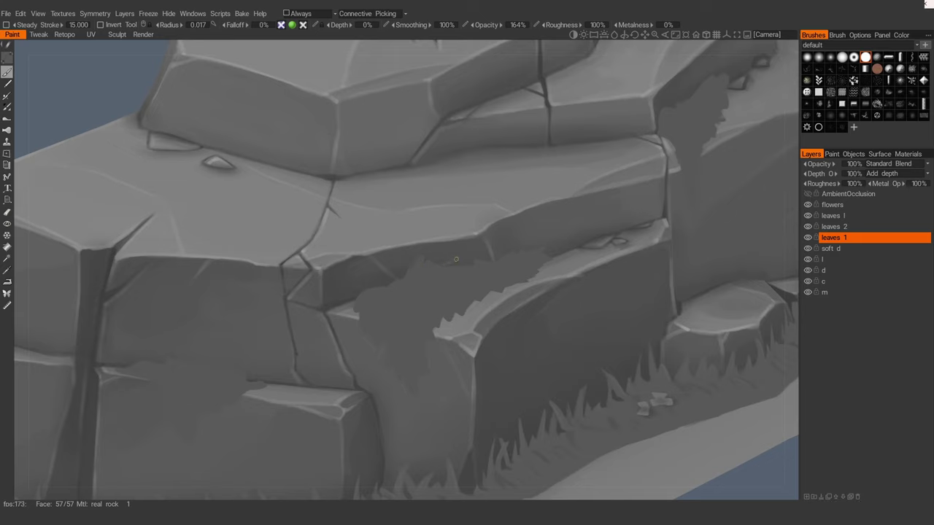
alt+drag(452, 261, 481, 255)
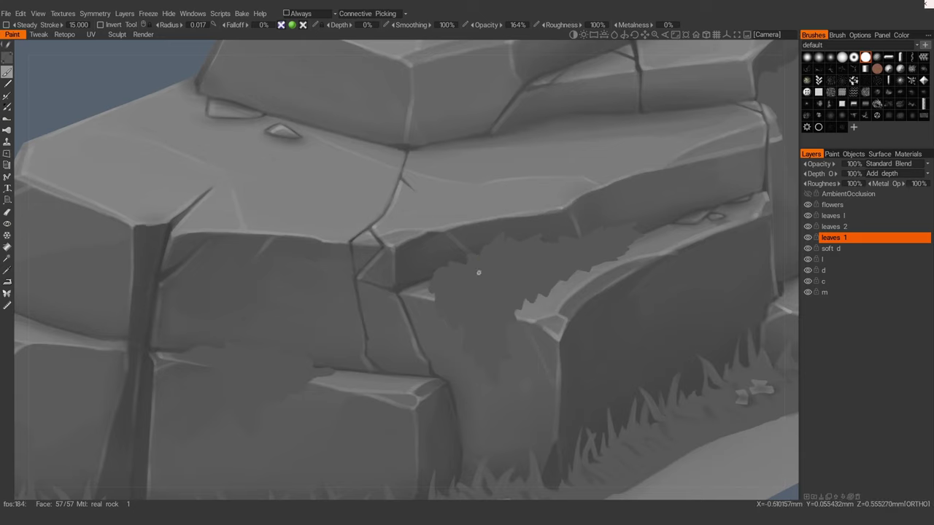
Step: Add jagged leaf tips to the end block's and front block's foliage patches on leaves 1 with the hard 0.017 brush
scroll(479, 272, down, 5)
scroll(467, 264, up, 3)
alt+middle_drag(460, 326, 481, 266)
alt+drag(482, 267, 470, 263)
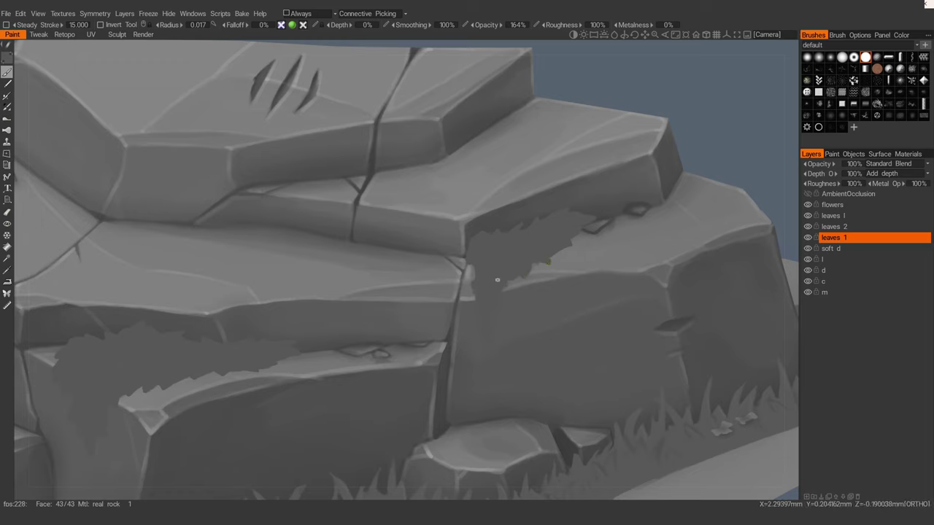
alt+drag(483, 312, 479, 327)
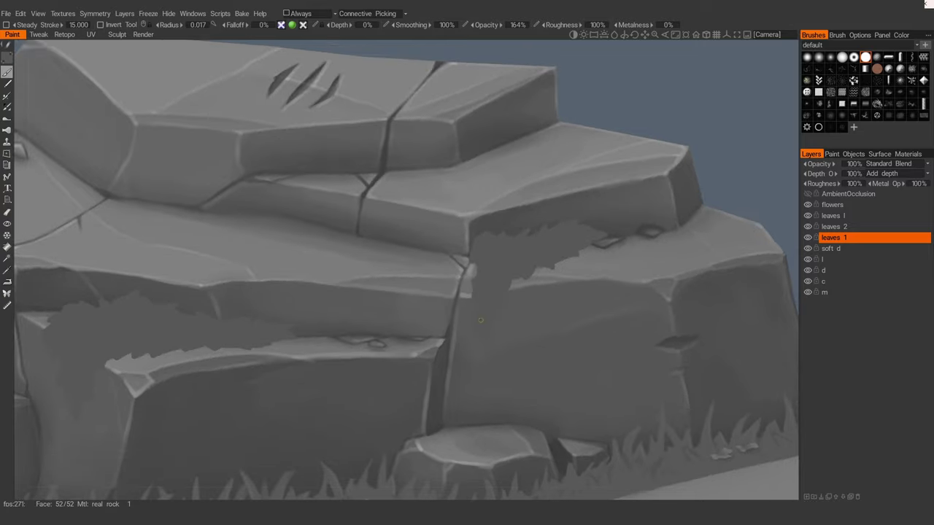
alt+drag(479, 270, 476, 247)
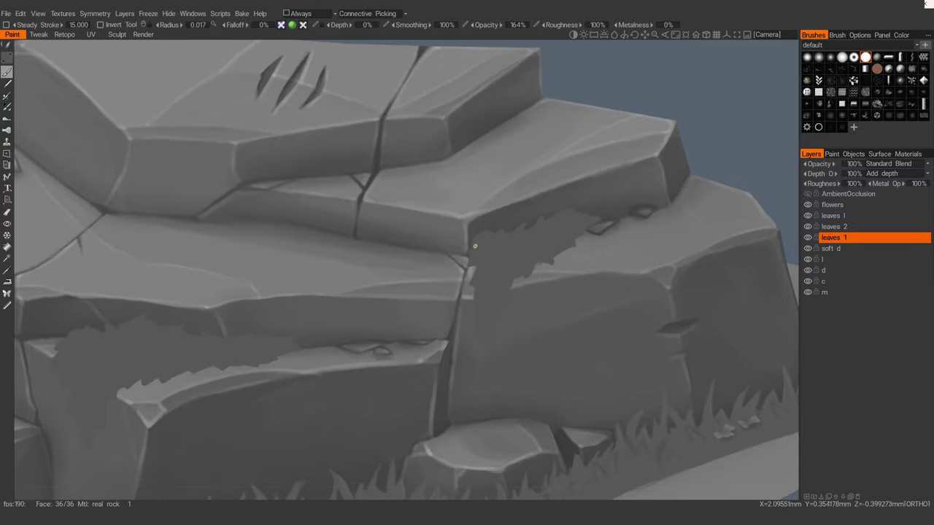
alt+right_drag(504, 241, 467, 255)
mouse_move(467, 255)
alt+mouse_down()
mouse_move(556, 244)
mouse_move(527, 267)
mouse_move(449, 374)
mouse_move(394, 326)
mouse_move(379, 286)
mouse_move(416, 274)
alt+mouse_up()
alt+drag(430, 316, 443, 324)
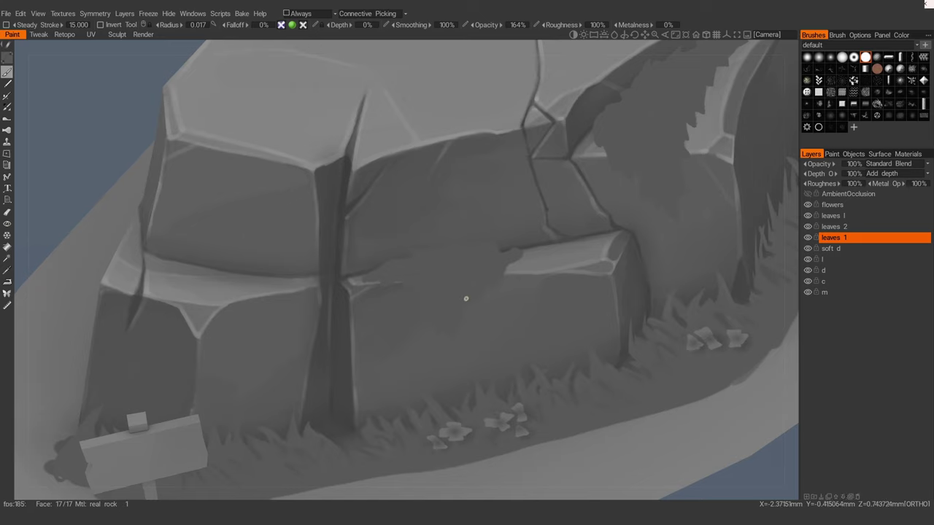
alt+drag(499, 274, 475, 244)
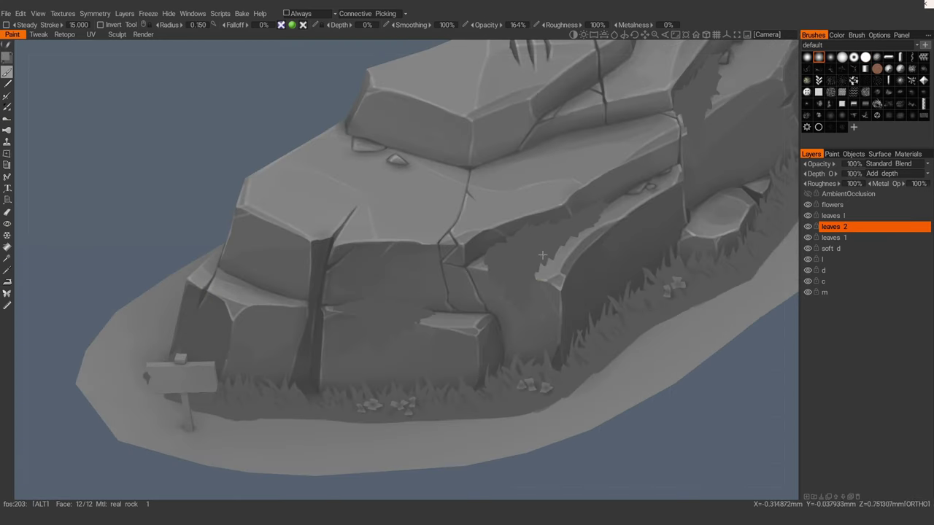
Step: Paint a soft light area over the middle of the corner block's foliage patch on leaves 2 with a 0.225 soft brush
key(w)
mouse_move(552, 263)
alt+mouse_down()
mouse_move(573, 281)
mouse_move(484, 285)
mouse_move(494, 273)
mouse_move(452, 303)
alt+mouse_up()
key(bracketright)
key(bracketright)
key(bracketright)
key(bracketright)
key(w)
key([)
key([)
key([)
key(bracketright)
key(bracketright)
key(bracketright)
mouse_move(498, 280)
mouse_down()
mouse_move(476, 278)
mouse_move(482, 294)
mouse_move(498, 282)
mouse_move(480, 304)
mouse_move(539, 256)
mouse_up()
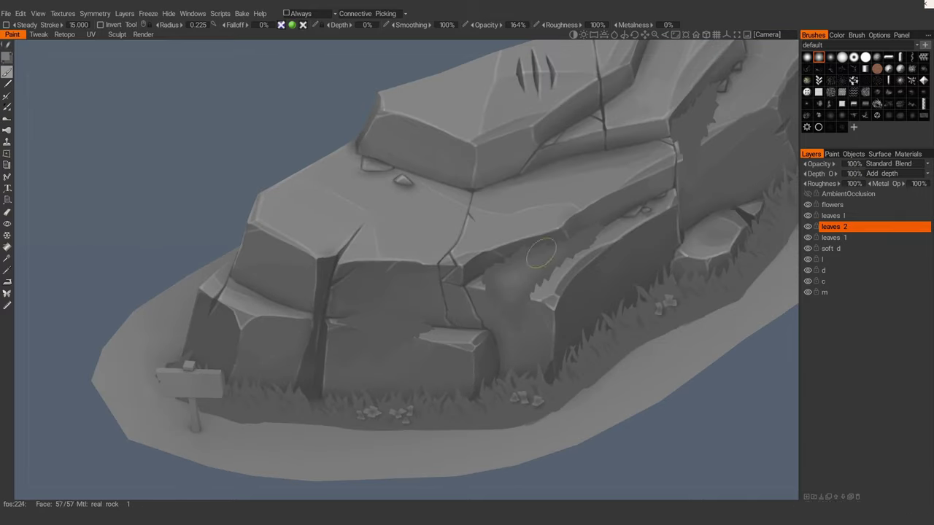
Step: Paint a soft highlight across the front block's foliage patch on leaves 2 with a 0.186 soft brush
alt+drag(492, 300, 457, 316)
key(w)
key(bracketleft)
key(bracketleft)
key(bracketleft)
mouse_move(412, 277)
mouse_down()
mouse_move(479, 304)
mouse_move(446, 302)
mouse_move(466, 306)
mouse_up()
key(w)
key(])
drag(423, 277, 467, 306)
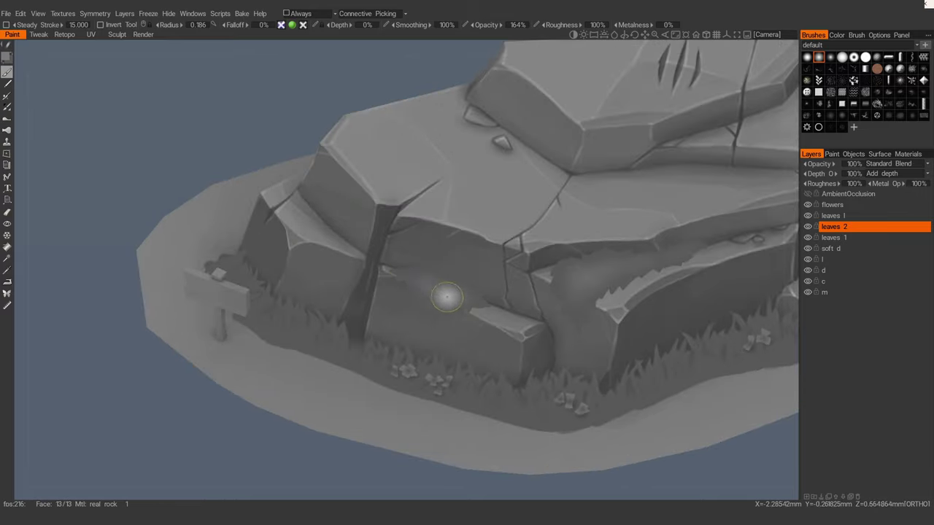
Step: Paint a soft highlight over the end block's foliage patch on leaves 2 with a 0.218 soft brush
mouse_move(466, 348)
alt+right_down()
mouse_move(477, 288)
mouse_move(475, 334)
alt+right_up()
alt+middle_drag(420, 311, 359, 314)
alt+right_drag(452, 332, 467, 269)
alt+middle_drag(535, 248, 463, 265)
alt+drag(463, 265, 442, 256)
key(w)
alt+right_drag(467, 255, 542, 275)
key(w)
drag(527, 282, 531, 278)
mouse_move(500, 311)
mouse_down()
mouse_move(524, 282)
mouse_move(508, 288)
mouse_up()
mouse_move(503, 313)
alt+right_down()
mouse_move(460, 319)
mouse_move(519, 304)
alt+right_up()
alt+middle_drag(519, 304, 462, 323)
alt+right_drag(462, 325, 419, 321)
alt+drag(419, 322, 394, 281)
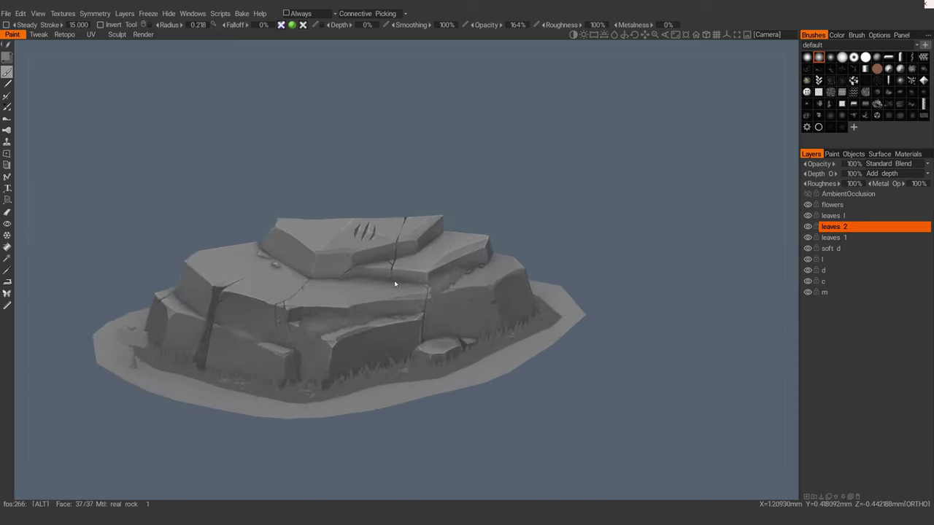
Step: Touch up the soft foliage highlight on leaves 2 with the soft brush reduced to 0.164
alt+right_drag(394, 281, 445, 285)
right_drag(475, 285, 460, 284)
mouse_move(468, 296)
mouse_down()
mouse_move(460, 293)
mouse_move(471, 291)
mouse_up()
alt+drag(490, 276, 473, 295)
alt+middle_drag(473, 296, 484, 279)
mouse_move(483, 278)
alt+right_down()
mouse_move(505, 341)
mouse_move(431, 321)
alt+right_up()
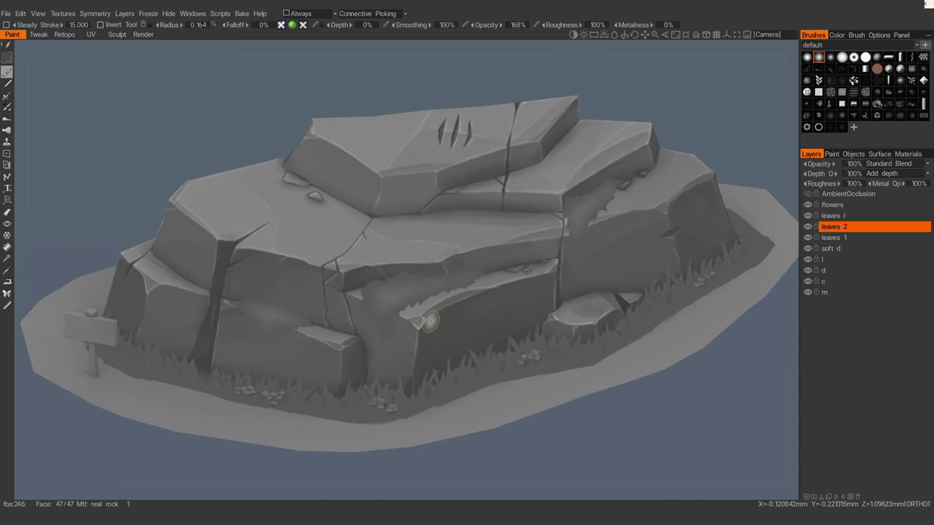
alt+drag(393, 327, 527, 265)
Step: Check the contents of the soft d and leaves 1 layers by switching each one's visibility off and on
click(831, 248)
click(806, 250)
click(805, 250)
alt+middle_drag(554, 279, 619, 265)
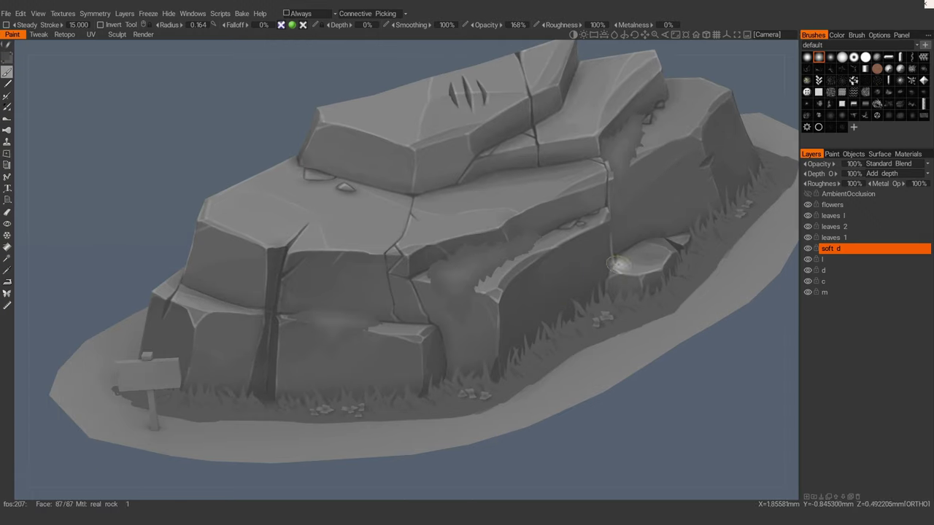
click(806, 239)
click(806, 240)
click(804, 273)
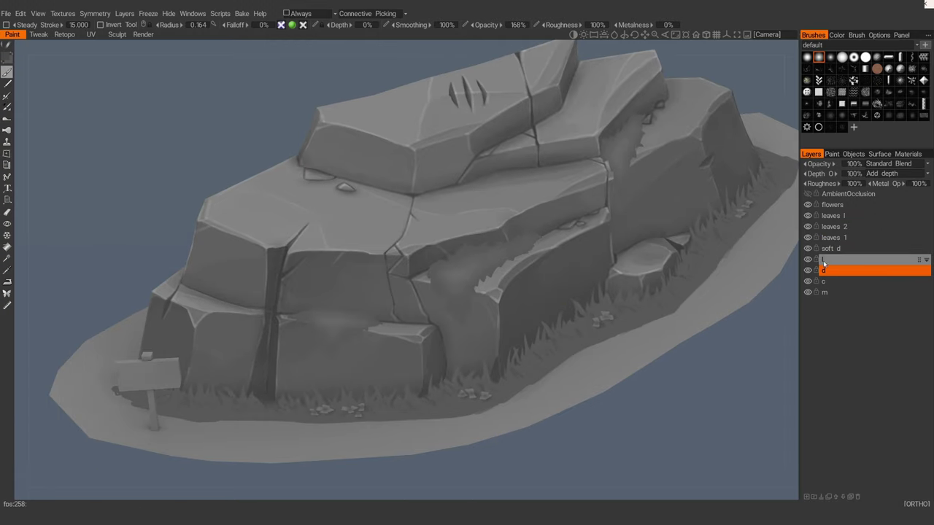
Step: Create a new layer directly above soft d and name it leaves ao
click(825, 252)
key(ctrl+shift+n)
double_click(829, 253)
text(leaves ao)
key(Return)
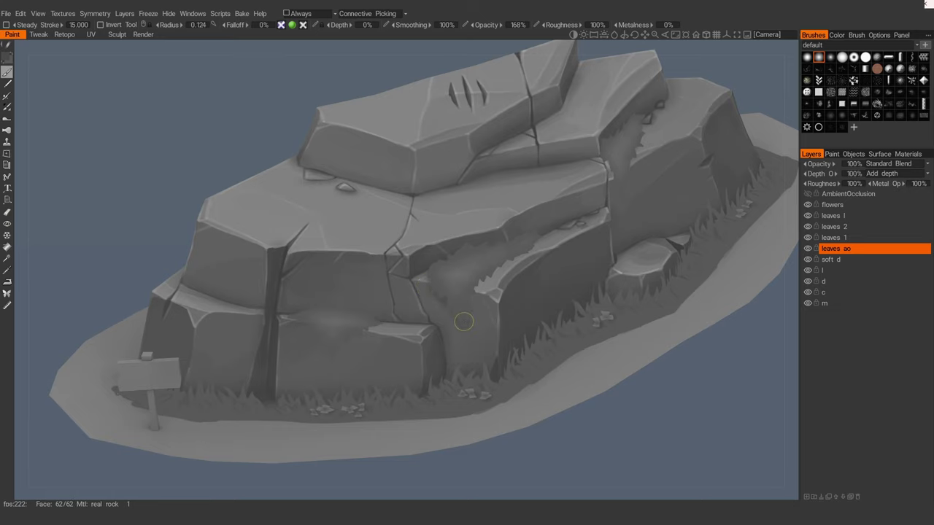
Step: Paint soft dark shading around the corner block's foliage patch on leaves ao, reducing the brush from 0.103 to 0.071
scroll(467, 314, up, 5)
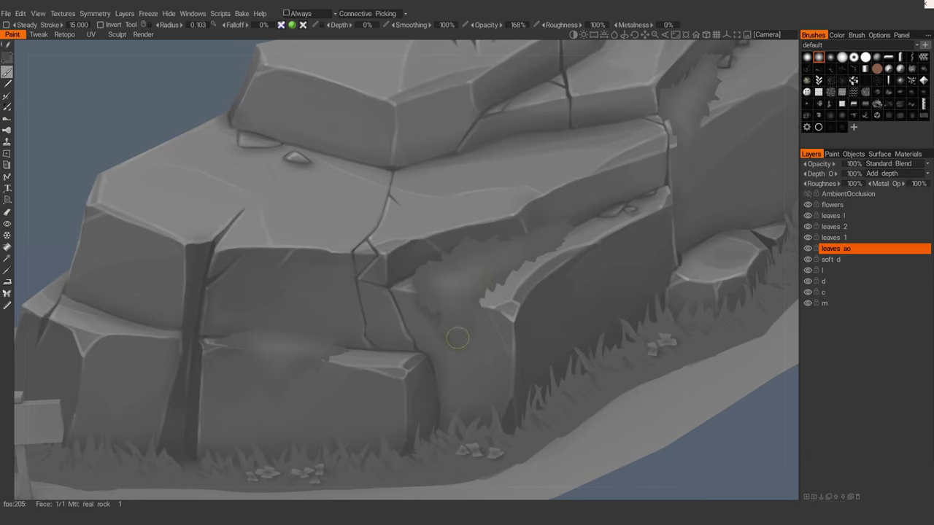
mouse_move(467, 355)
mouse_down()
mouse_move(454, 332)
mouse_move(471, 341)
mouse_move(477, 294)
mouse_move(503, 294)
mouse_move(510, 263)
mouse_up()
alt+drag(550, 225, 523, 221)
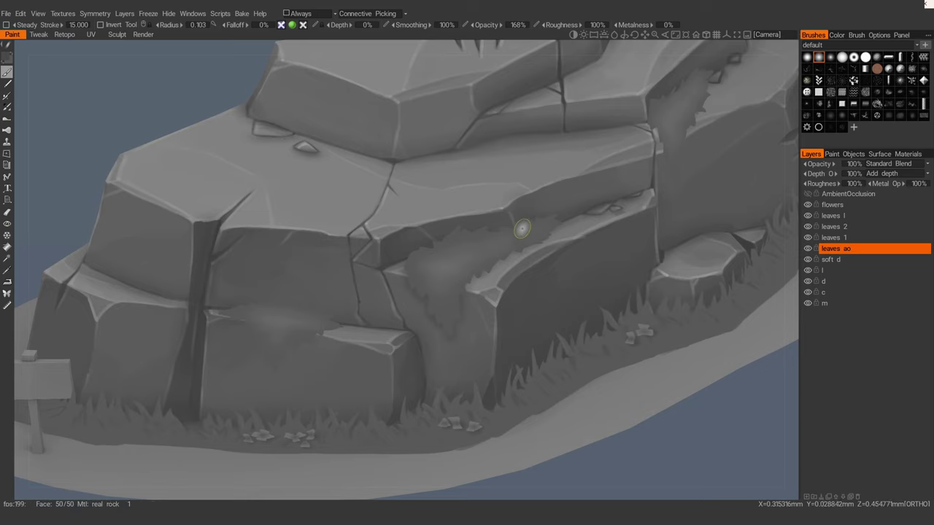
right_drag(523, 228, 521, 228)
drag(465, 234, 409, 263)
mouse_move(409, 263)
alt+right_down()
mouse_move(357, 234)
mouse_move(495, 274)
alt+right_up()
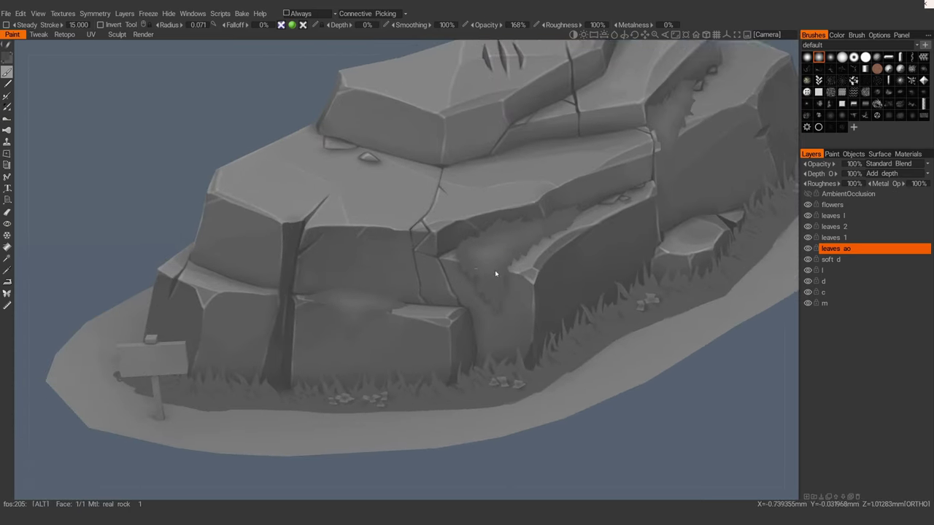
Step: Shade the rock around the front block's foliage patch on leaves ao with the soft 0.071 brush
alt+drag(495, 273, 377, 336)
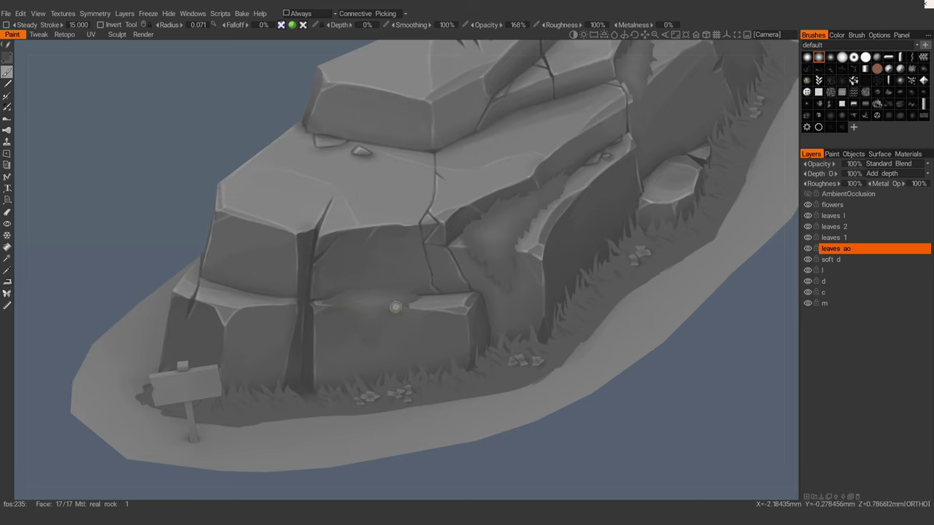
mouse_move(407, 305)
alt+mouse_down()
mouse_move(449, 292)
mouse_move(411, 265)
mouse_move(453, 238)
mouse_move(409, 313)
mouse_move(451, 278)
alt+mouse_up()
alt+middle_drag(451, 278, 430, 356)
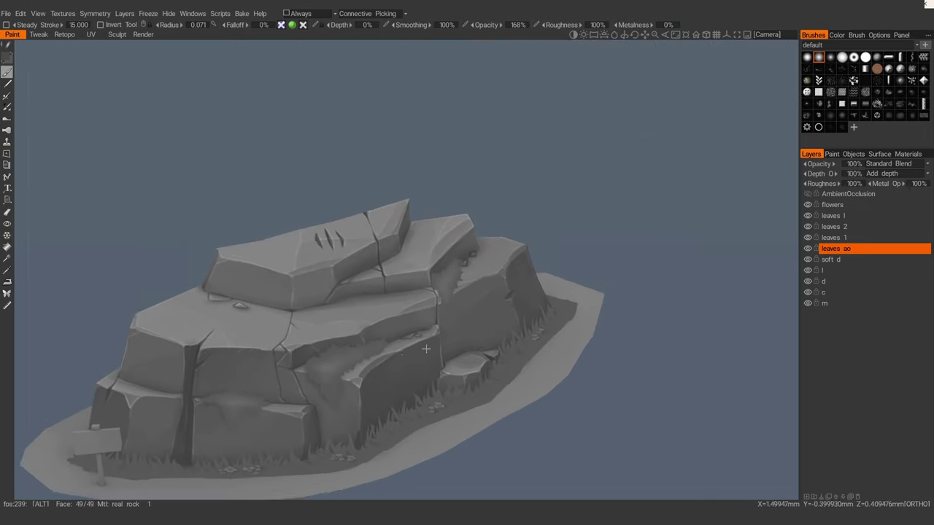
Step: Shade the rock beneath the end block's foliage patch on leaves ao with the soft 0.071 brush
alt+right_drag(431, 356, 442, 292)
mouse_move(442, 292)
alt+mouse_down()
mouse_move(436, 265)
mouse_move(437, 301)
alt+mouse_up()
mouse_move(446, 336)
alt+mouse_down()
mouse_move(452, 309)
mouse_move(464, 312)
alt+mouse_up()
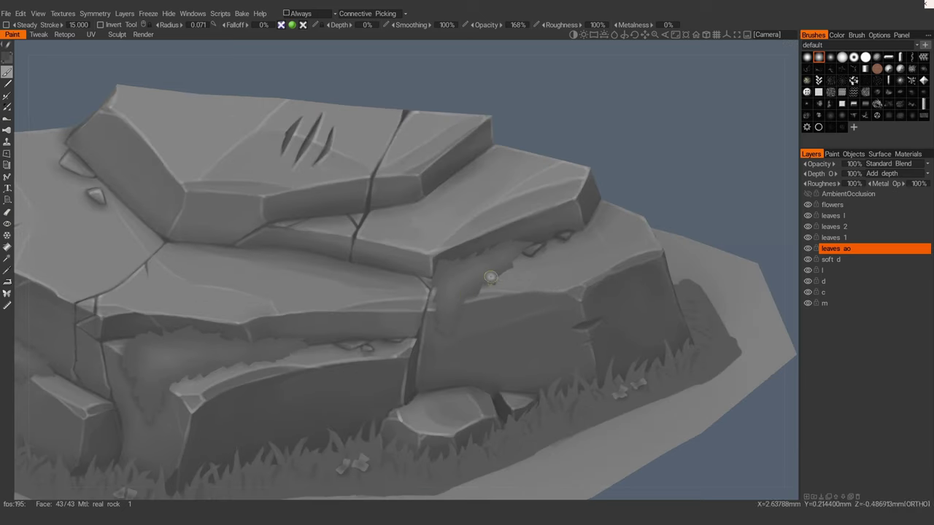
alt+drag(504, 270, 438, 261)
scroll(459, 252, down, 4)
scroll(438, 261, up, 4)
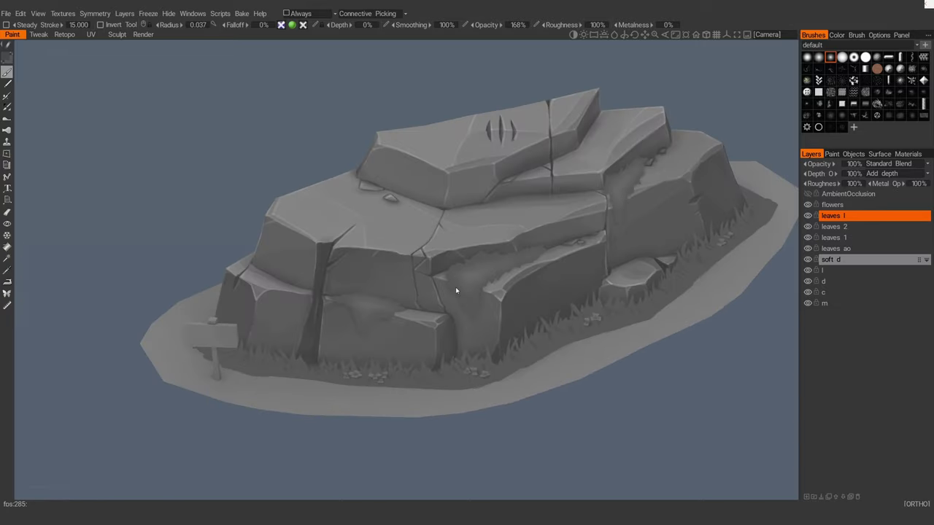
Step: Paint small radiating light leaves across the corner block's foliage patch on leaves l with a 0.037 brush
scroll(455, 290, up, 3)
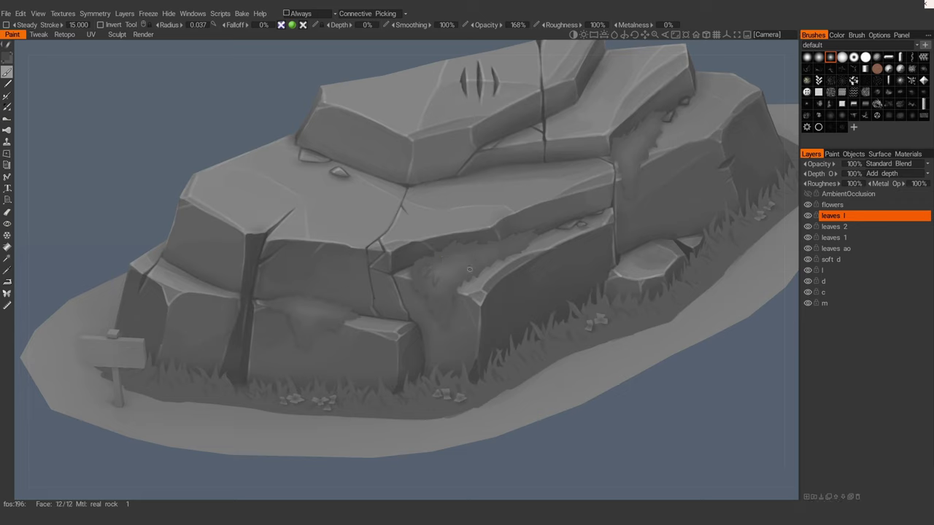
middle_drag(451, 261, 436, 288)
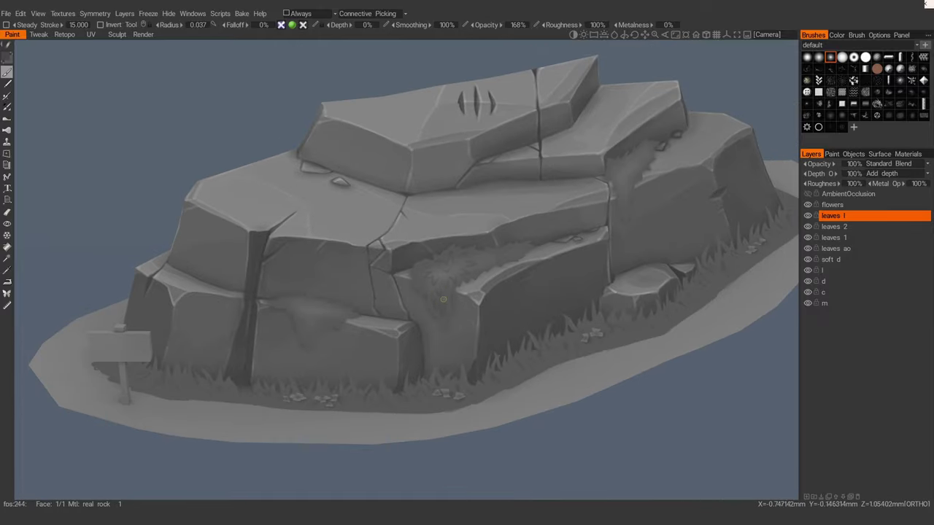
middle_drag(434, 283, 485, 257)
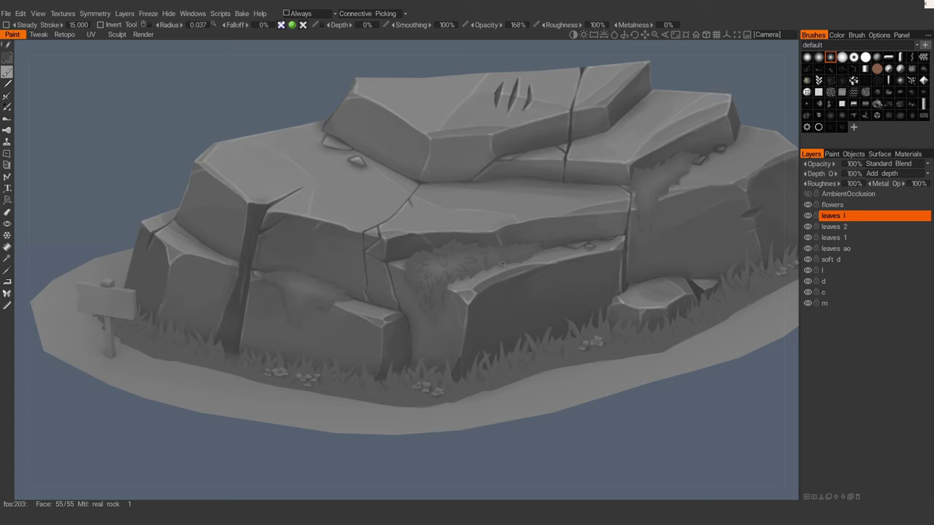
middle_drag(537, 246, 521, 249)
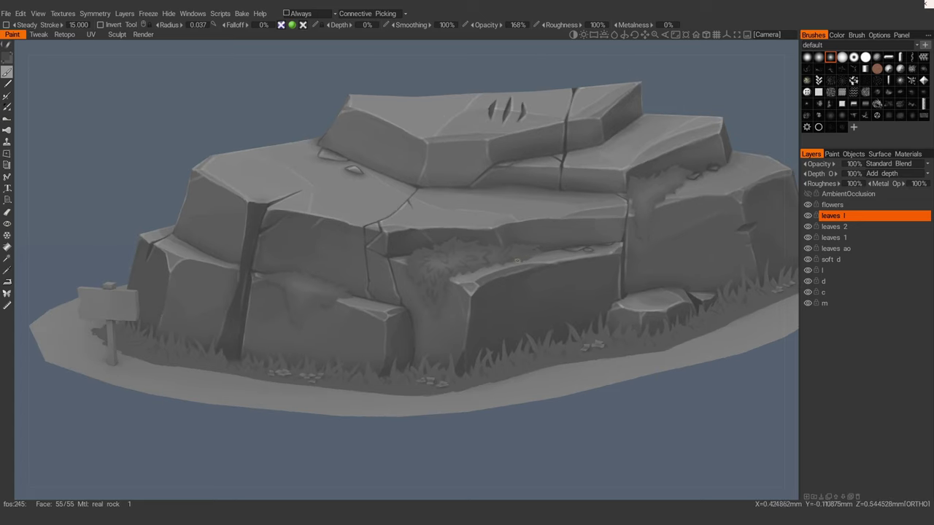
mouse_move(529, 252)
middle_down()
mouse_move(466, 252)
mouse_move(520, 251)
middle_up()
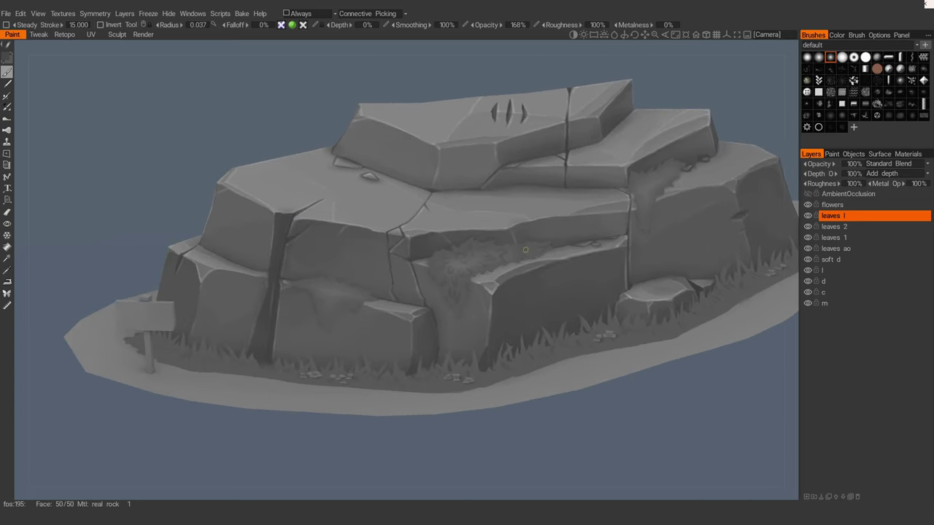
Step: Paint small light leaves over the end block's foliage patch on leaves l with the 0.037 brush
alt+right_drag(492, 248, 457, 301)
alt+middle_drag(457, 300, 434, 283)
alt+drag(543, 249, 477, 254)
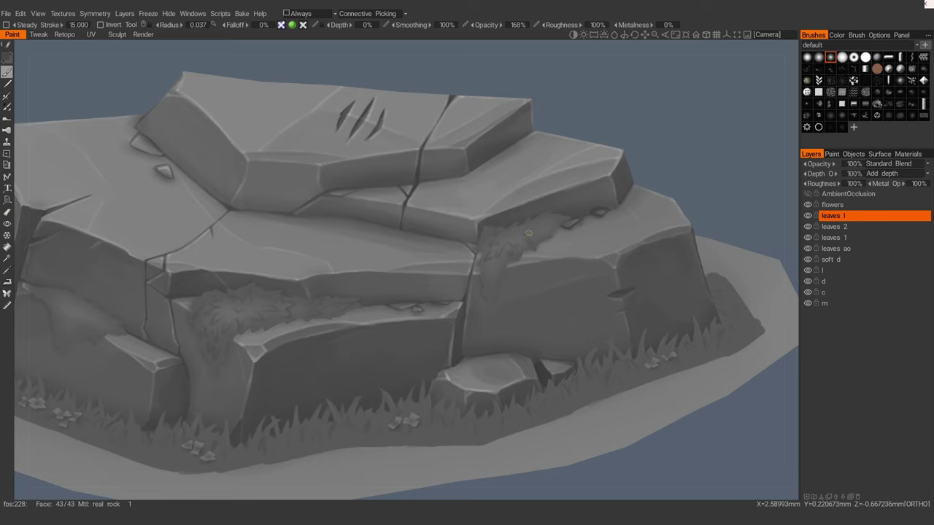
middle_drag(521, 232, 483, 271)
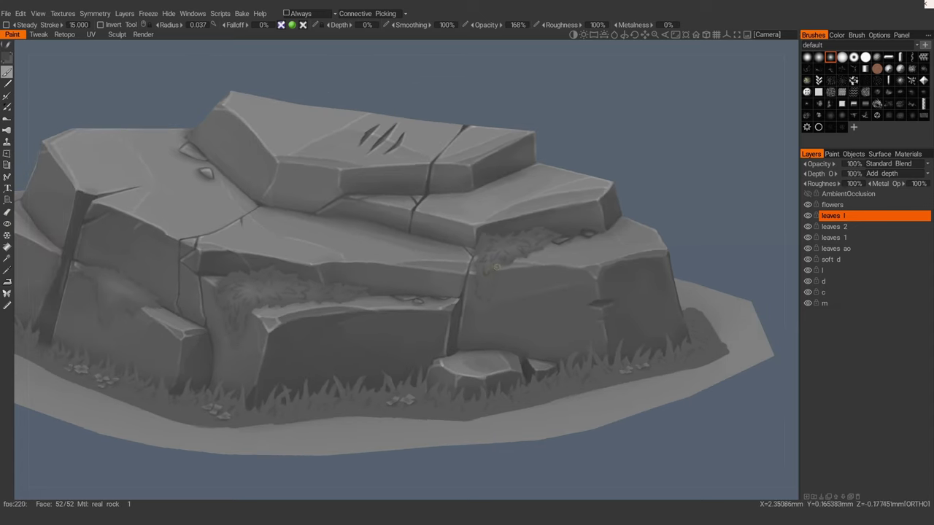
alt+right_drag(495, 278, 442, 258)
alt+drag(442, 258, 496, 267)
alt+right_drag(496, 267, 528, 265)
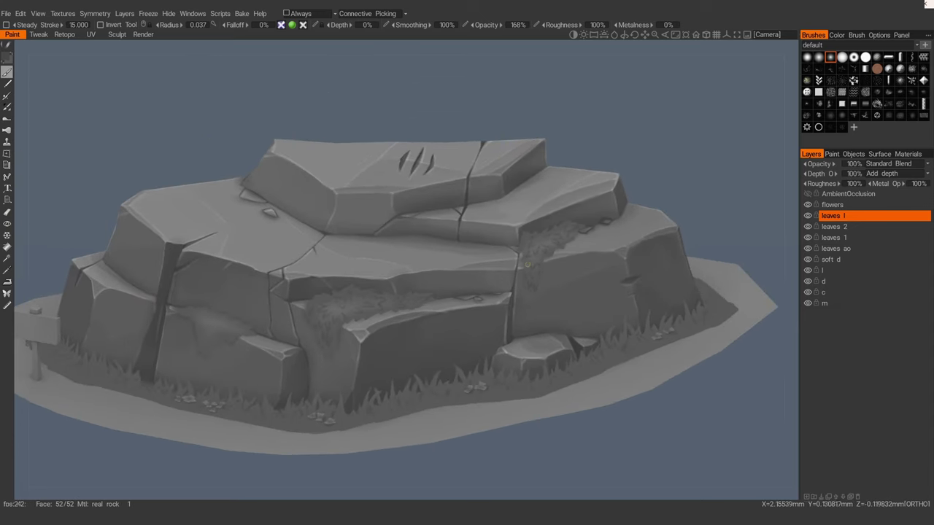
Step: Paint small light leaves across the upper part of the front block's foliage patch on leaves l with the 0.037 brush
alt+drag(528, 260, 544, 275)
alt+right_drag(544, 275, 581, 257)
alt+drag(595, 241, 620, 248)
alt+right_drag(620, 248, 595, 248)
alt+drag(533, 248, 558, 266)
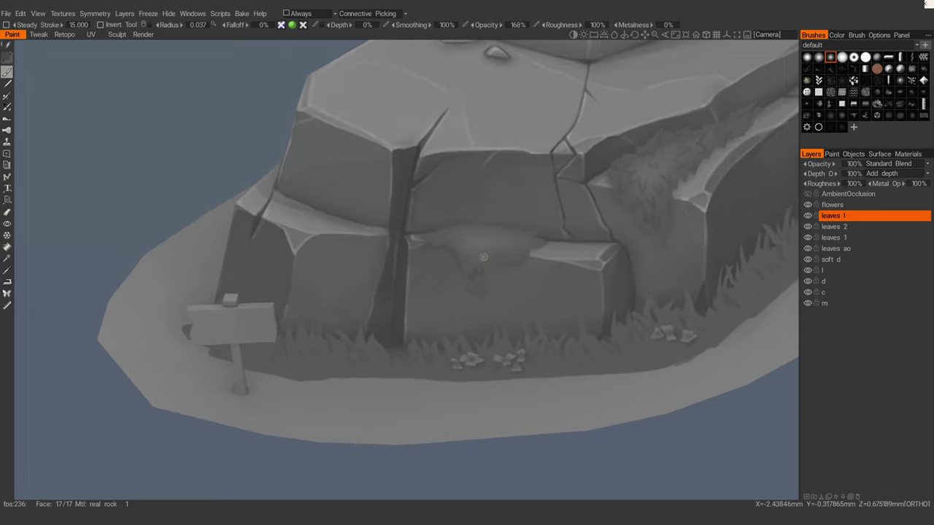
alt+drag(493, 250, 474, 252)
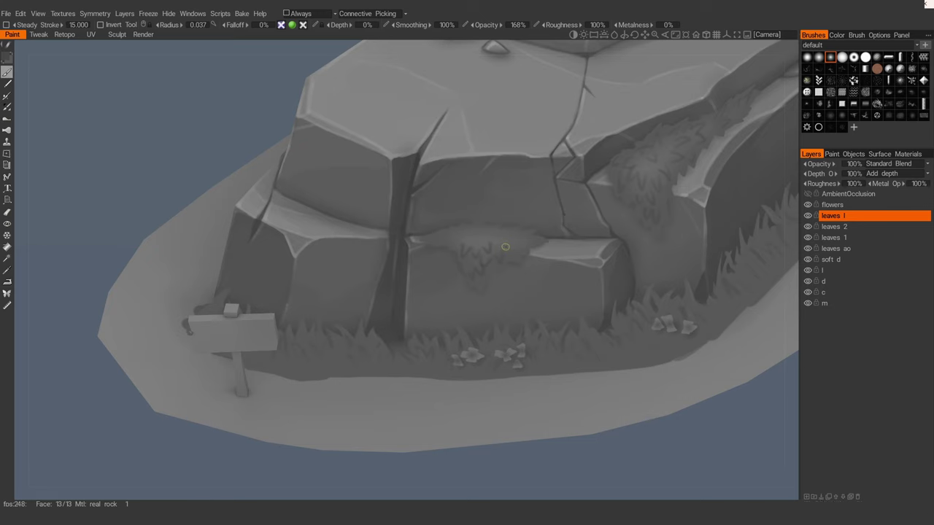
alt+drag(519, 233, 477, 249)
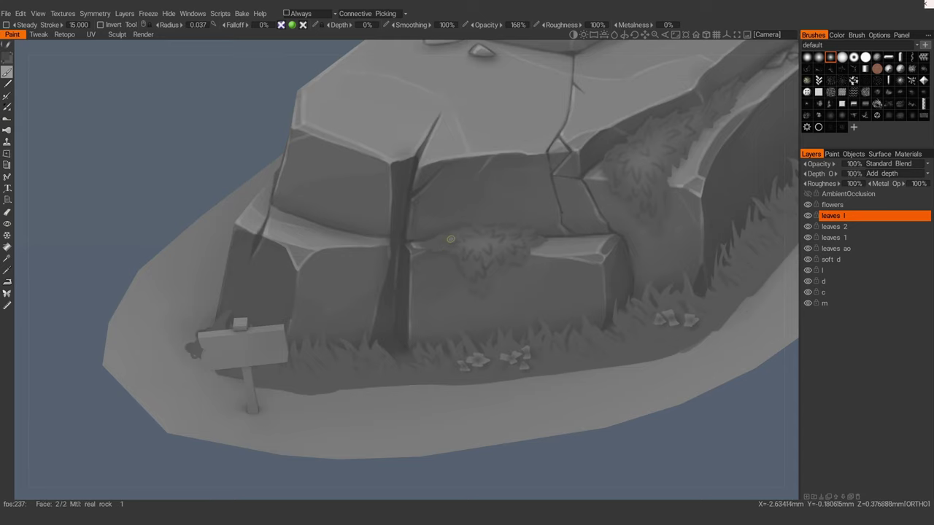
alt+drag(451, 238, 469, 250)
Step: Extend the leaf strokes along the lower hanging tips of the front block's foliage patch on leaves l
alt+right_drag(483, 241, 463, 267)
alt+right_drag(512, 234, 472, 298)
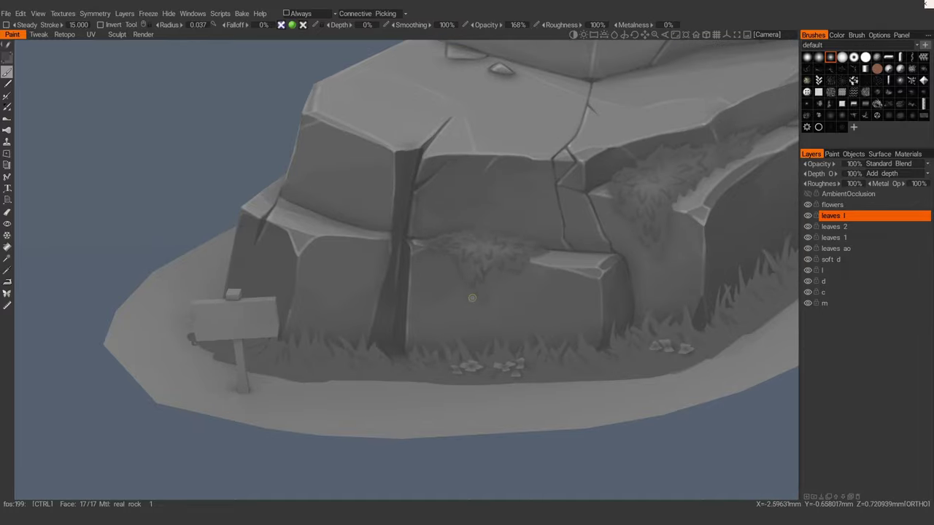
alt+drag(538, 253, 527, 272)
alt+right_drag(527, 272, 462, 310)
alt+drag(426, 345, 420, 341)
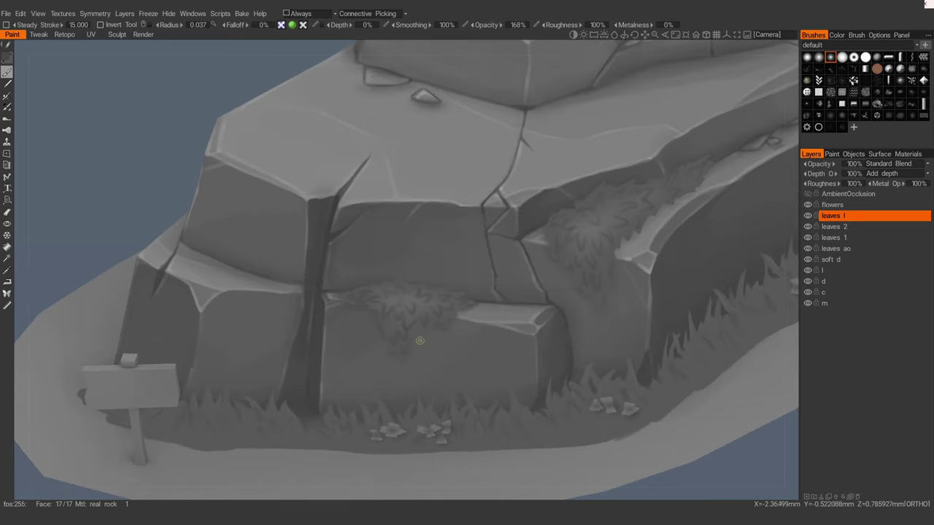
scroll(429, 333, down, 5)
scroll(387, 322, up, 5)
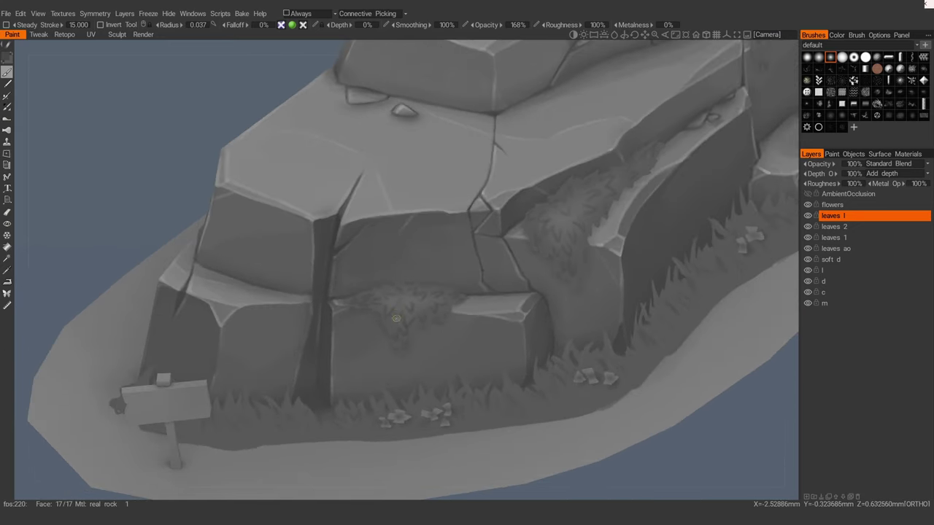
mouse_move(396, 318)
alt+right_down()
mouse_move(394, 265)
mouse_move(554, 252)
alt+right_up()
alt+middle_drag(554, 252, 507, 278)
Step: Paint fine light accents on the leaves at the center of the front block's foliage patch with a harder 0.012 round brush
click(840, 62)
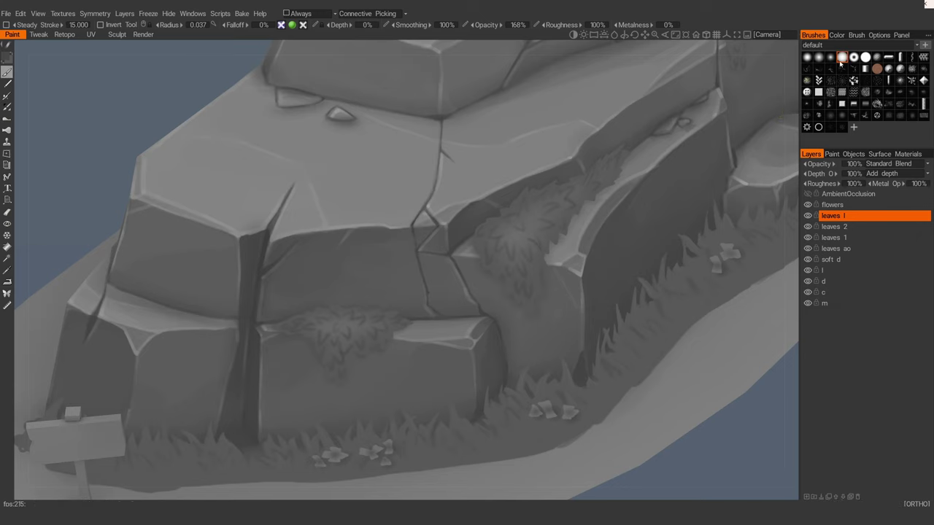
alt+drag(453, 217, 421, 319)
alt+middle_drag(421, 319, 473, 303)
key(bracketleft)
key(bracketleft)
key(bracketleft)
key(bracketleft)
key(bracketleft)
scroll(435, 292, up, 3)
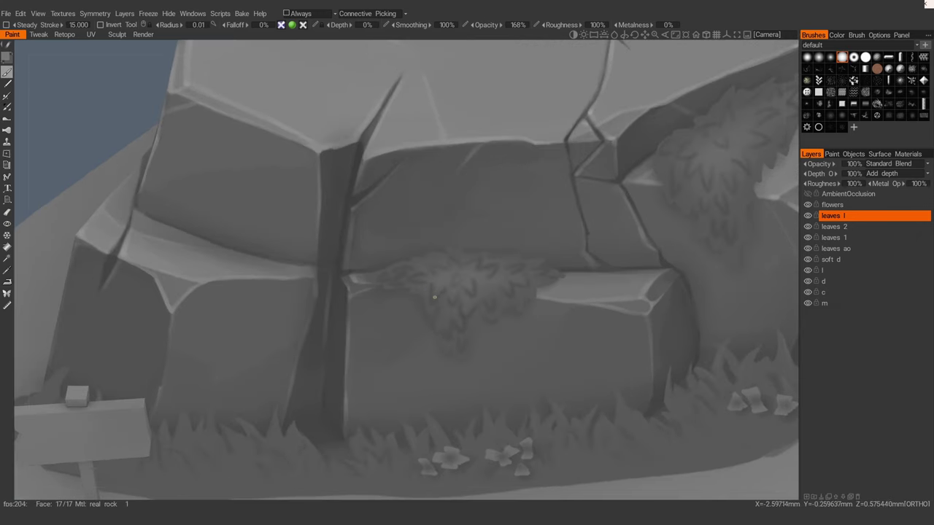
scroll(438, 294, down, 2)
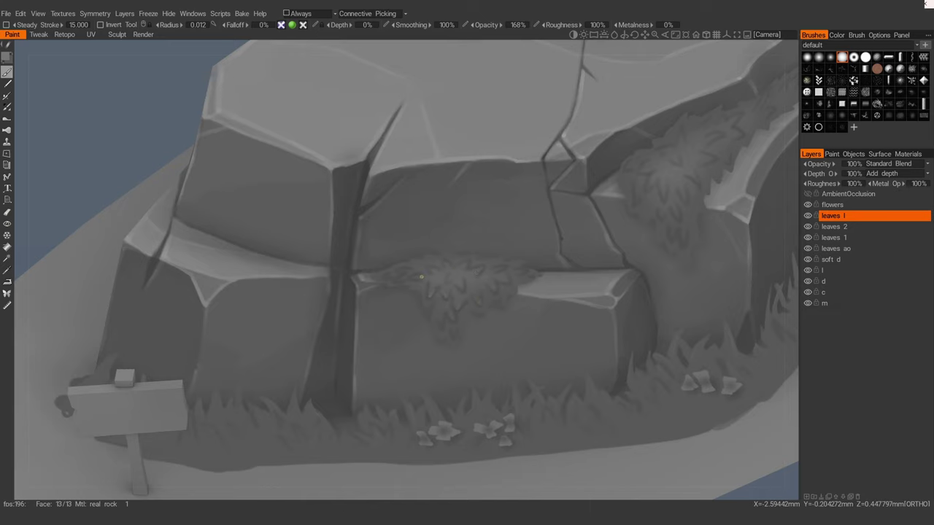
Step: Add fine light leaf accents around the upper and outer edges of the front block's foliage patch on leaves l
mouse_move(421, 276)
alt+mouse_down()
mouse_move(447, 264)
mouse_move(408, 271)
alt+mouse_up()
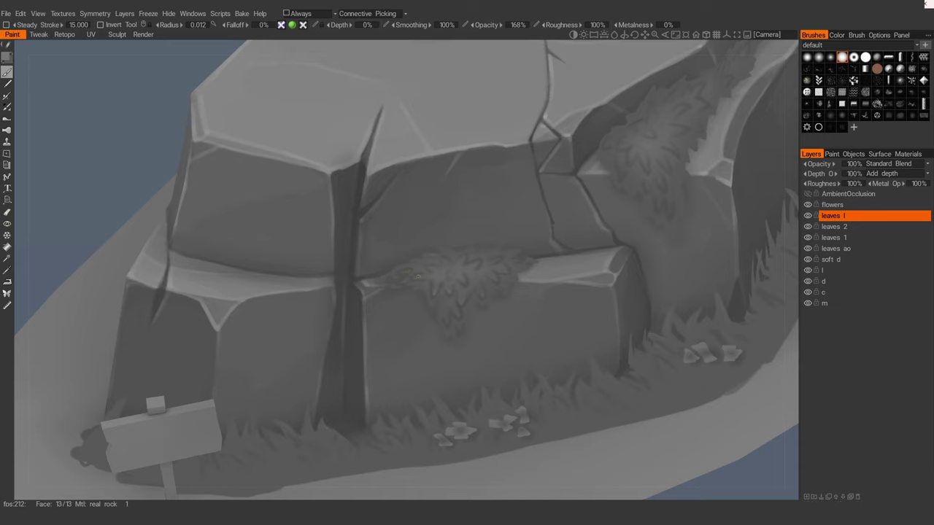
scroll(411, 267, down, 5)
scroll(403, 345, up, 6)
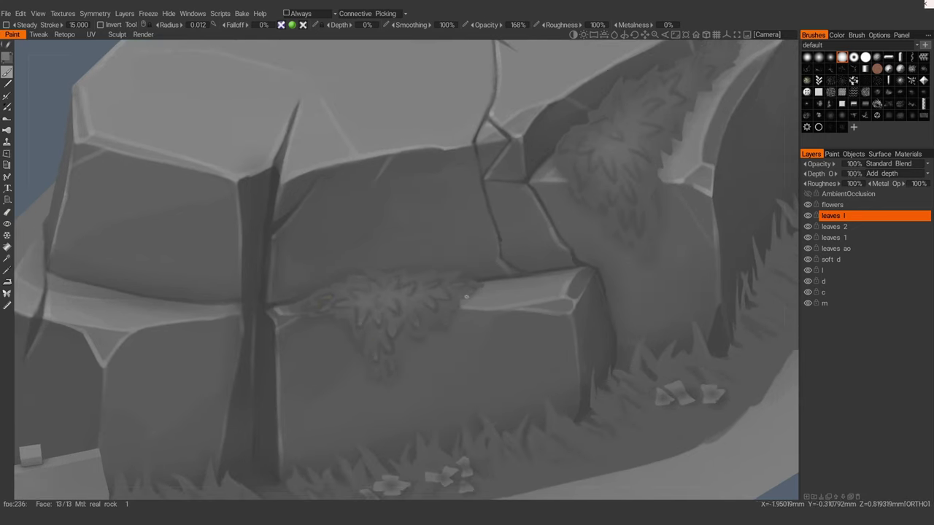
scroll(467, 296, down, 5)
scroll(305, 335, up, 6)
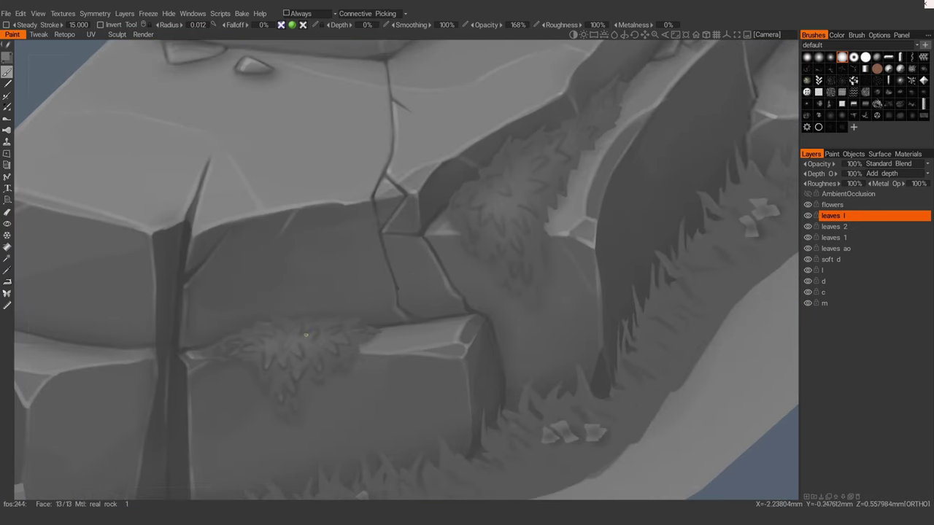
Step: Paint fine light leaf accents over the center and hanging tips of the corner block's foliage patch with the 0.012 brush
alt+drag(303, 356, 440, 284)
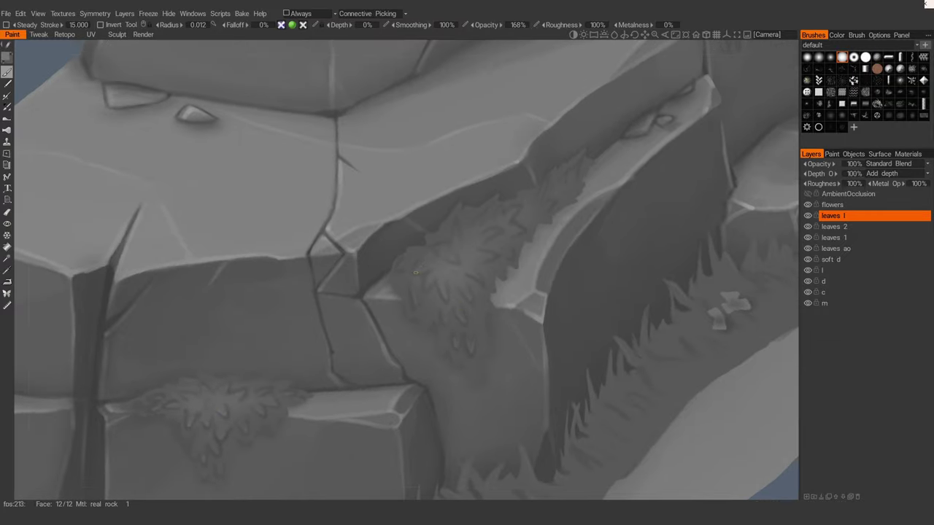
alt+drag(416, 272, 515, 246)
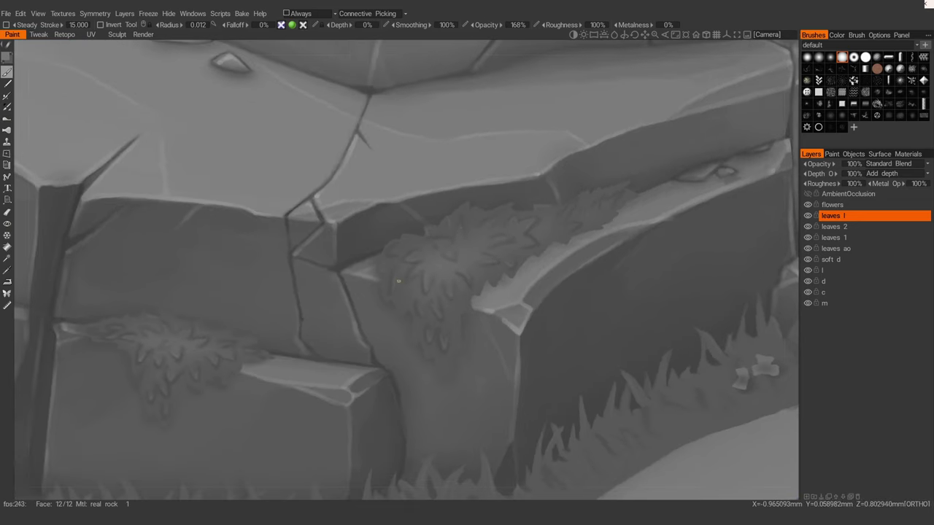
alt+drag(426, 352, 387, 321)
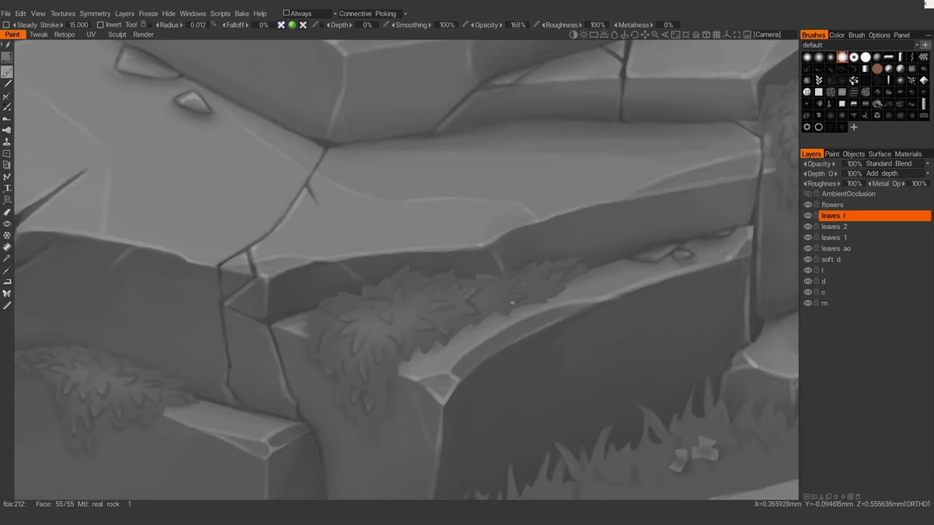
Step: Continue the fine light leaf accents along the corner patch's trailing end and over the end block's hanging foliage on leaves l
alt+drag(540, 294, 554, 272)
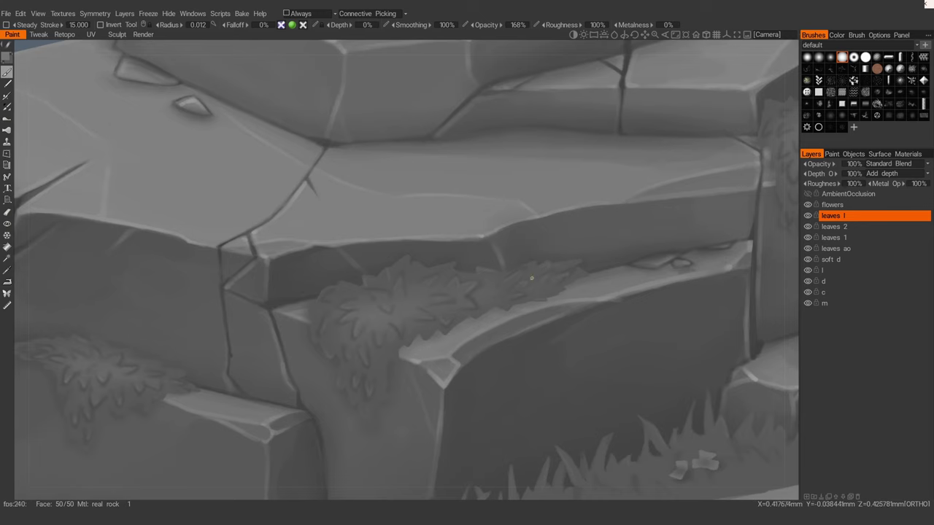
alt+drag(502, 292, 514, 249)
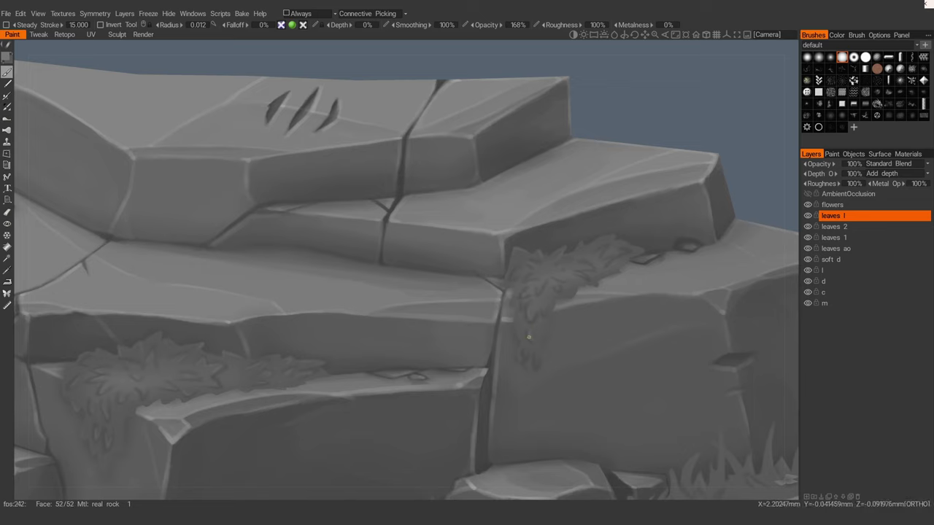
alt+drag(527, 298, 473, 339)
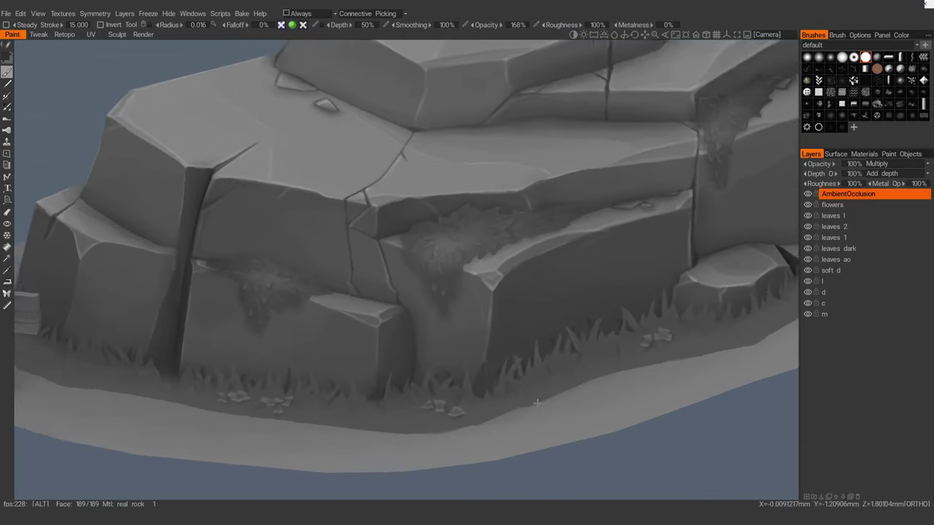
Step: Examine the shaded foliage and grass from several angles with ambient occlusion shown and the leaves dark layer selected
alt+middle_drag(421, 331, 551, 251)
alt+right_drag(551, 285, 546, 331)
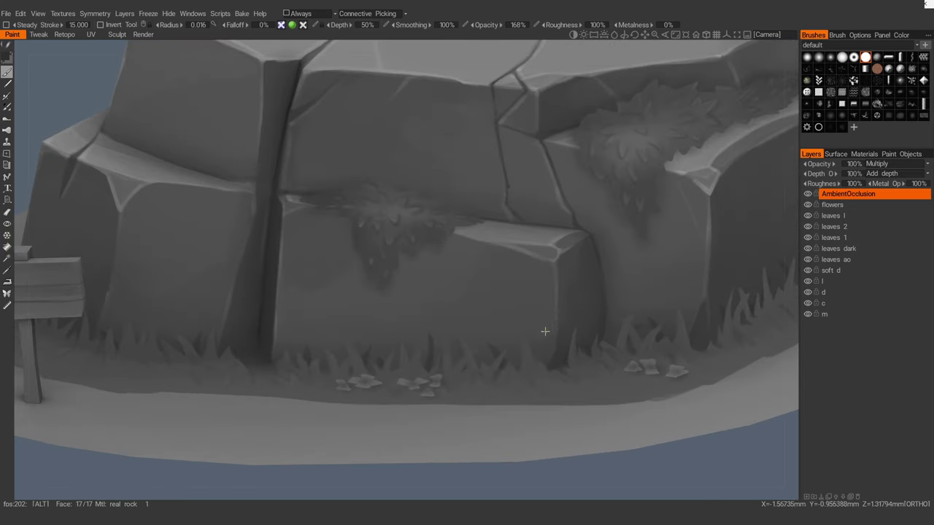
alt+drag(547, 331, 550, 342)
alt+right_drag(551, 342, 540, 304)
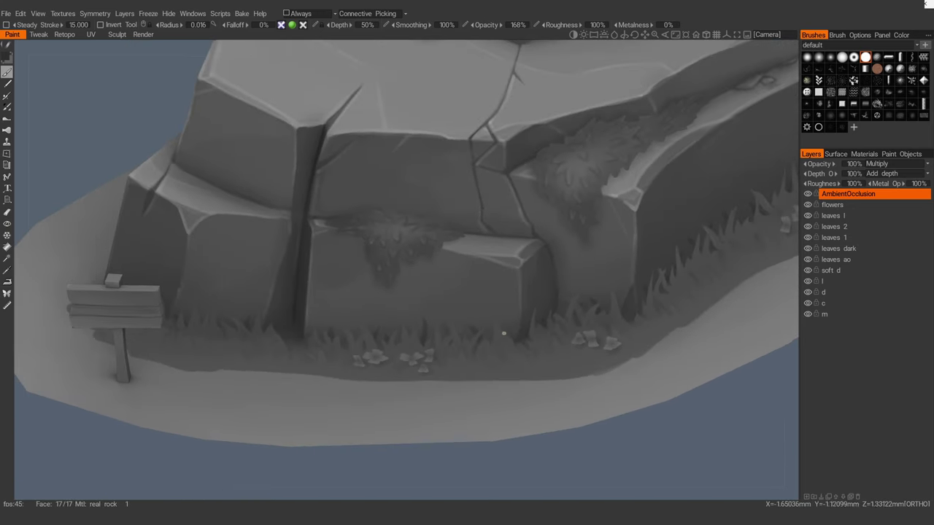
click(843, 260)
click(843, 249)
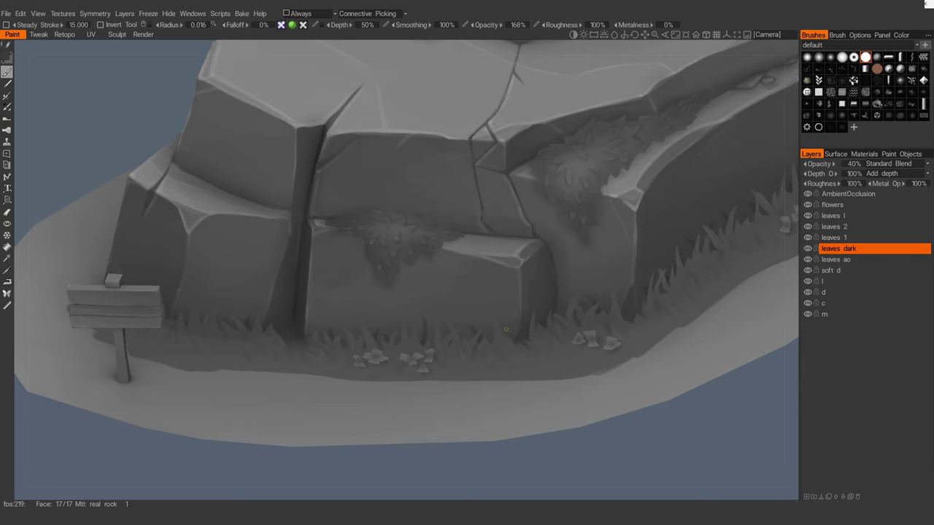
alt+drag(508, 324, 545, 283)
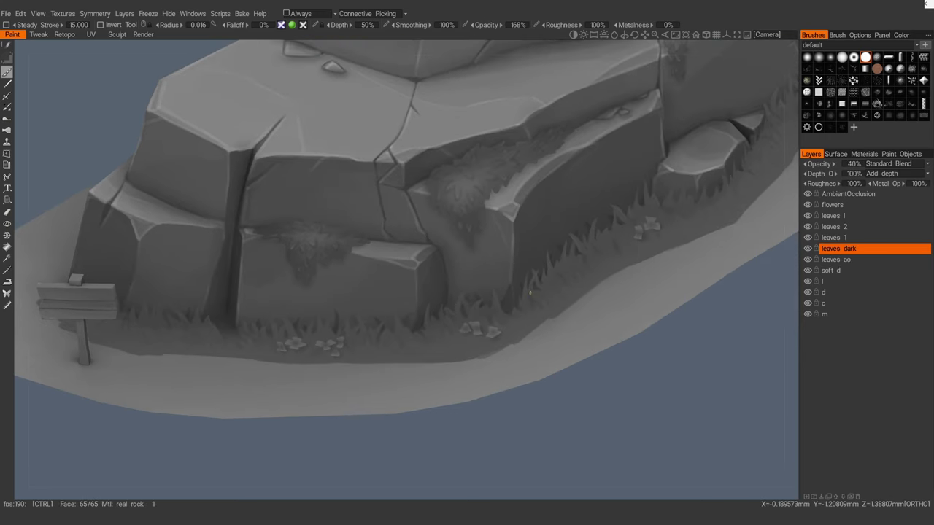
alt+right_drag(547, 283, 542, 252)
alt+middle_drag(541, 252, 497, 328)
alt+drag(549, 299, 567, 248)
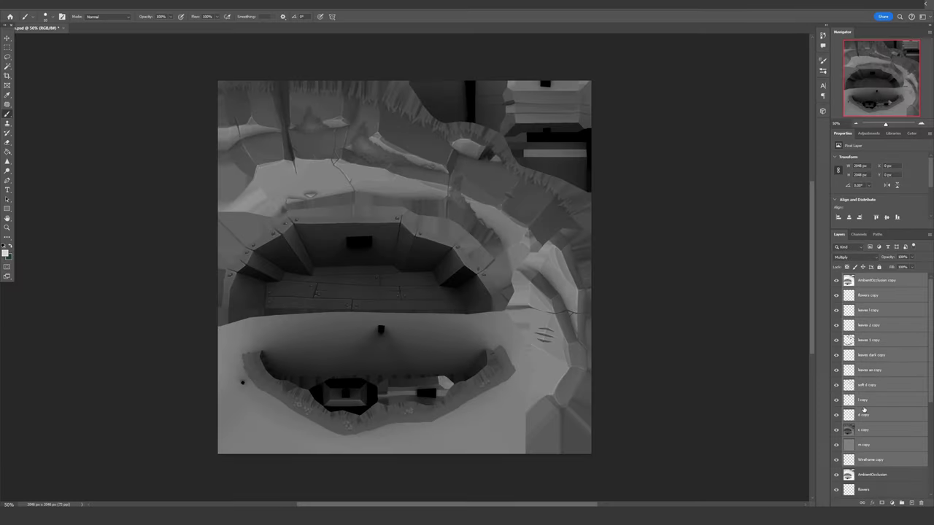
Step: In Photoshop, merge the copied layers as all in, group the originals from AmbientOcclusion through Wireframe as save, and save the file
key(ctrl+e)
click(868, 295)
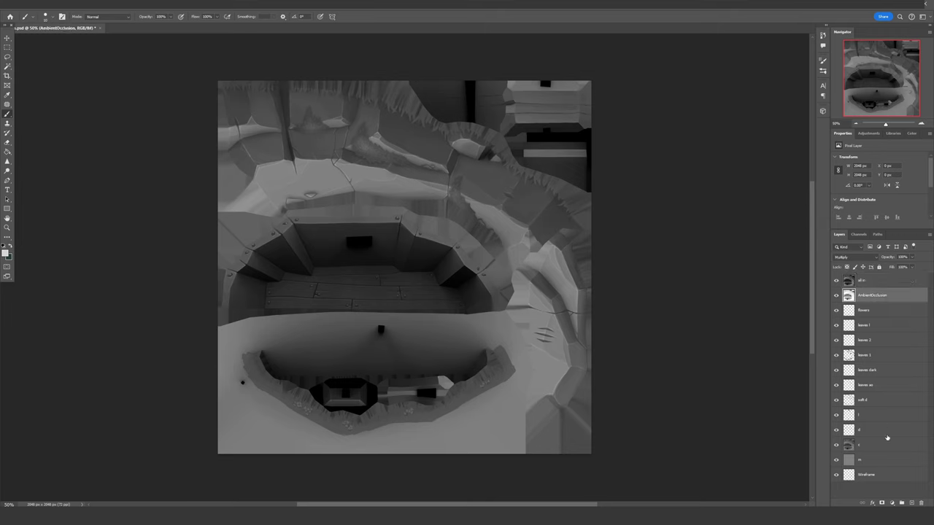
shift+click(868, 474)
key(ctrl+g)
key(ctrl+s)
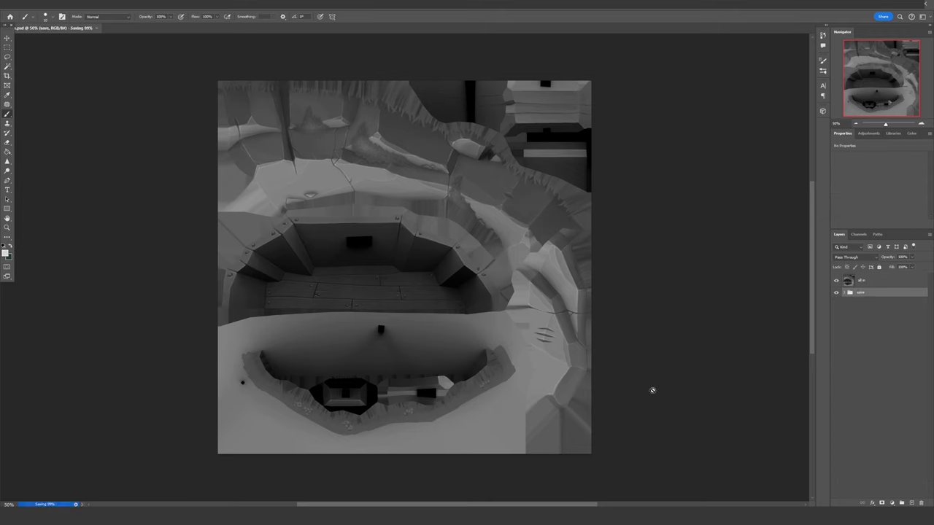
Step: Return to 3DCoat, hide the save group and make all in the active layer
key(alt+Tab)
scroll(580, 393, down, 3)
click(809, 205)
click(839, 194)
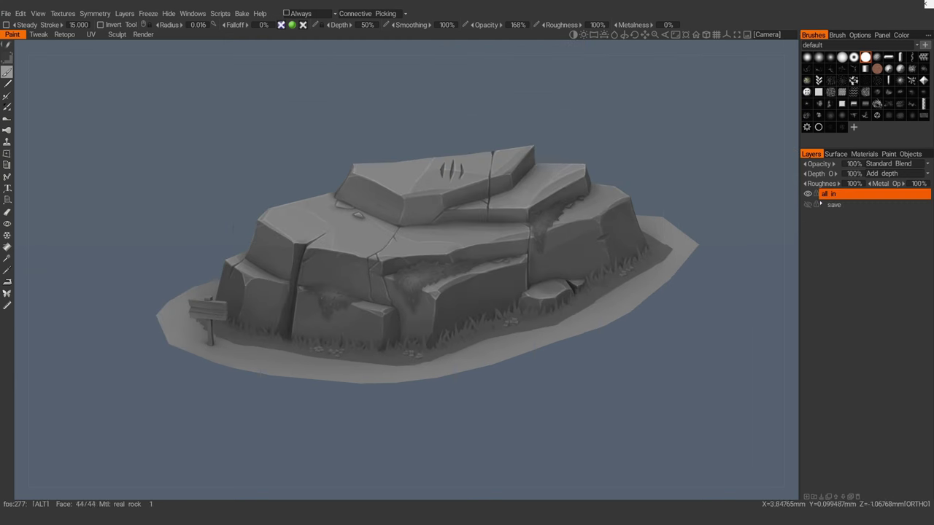
scroll(553, 273, up, 3)
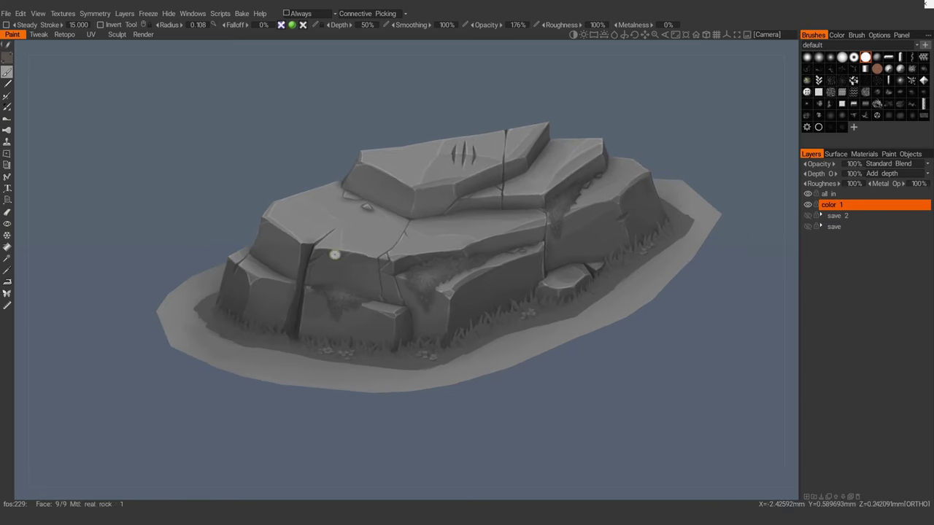
Step: Fill the rock model with a muted brown base color on the color 1 layer and return to the brush
right_click(334, 254)
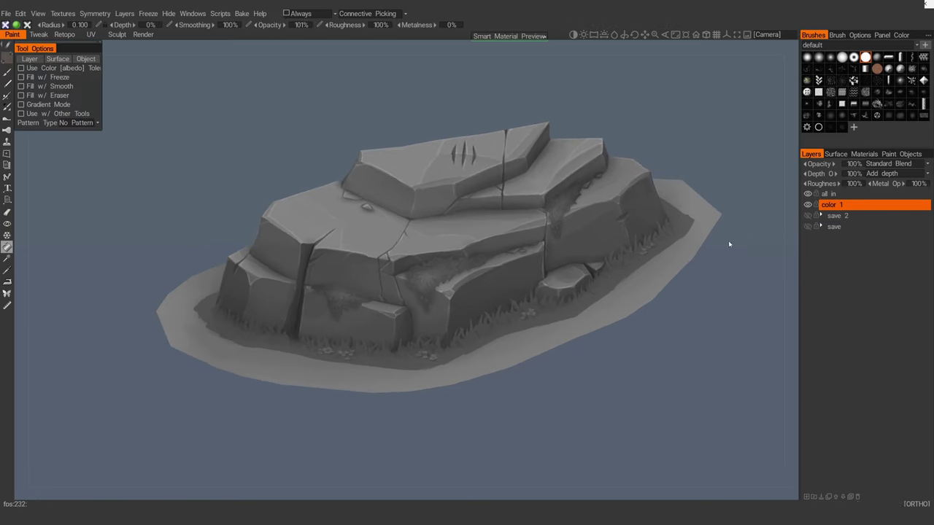
click(513, 238)
click(7, 72)
Step: Set the paint color to the khaki swatch in the image palette
click(7, 57)
click(356, 230)
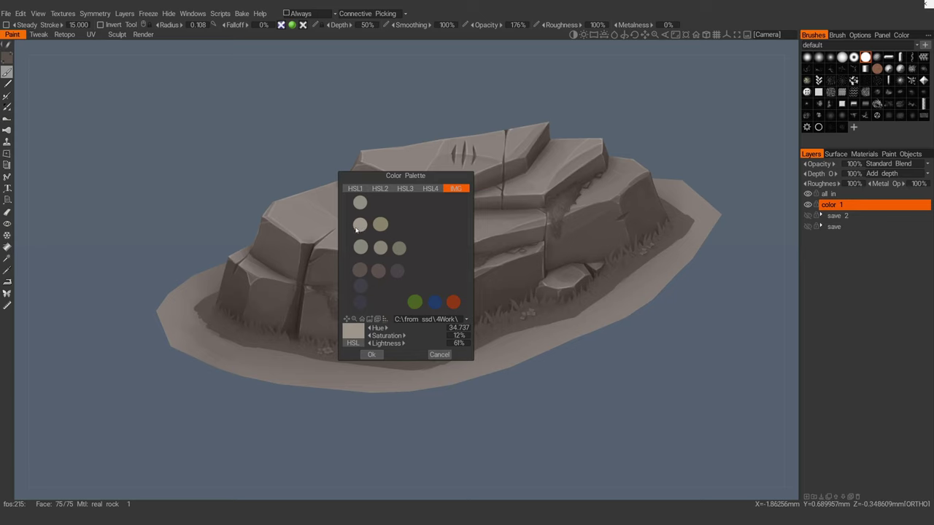
click(380, 225)
click(372, 354)
alt+drag(373, 351, 373, 321)
Step: Tint the tops of the front ledge and upper slab a light gray-green on color 1 with a 0.158 brush
click(7, 57)
click(361, 229)
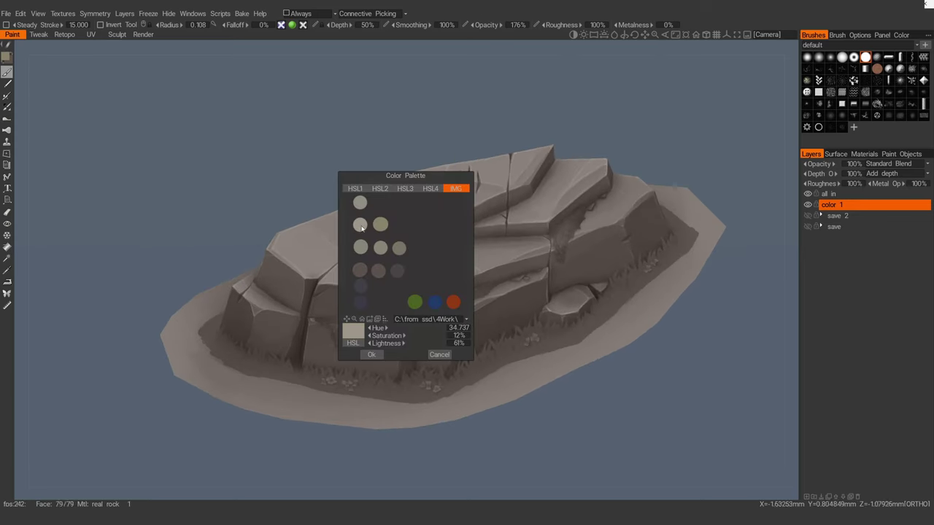
click(362, 229)
click(371, 355)
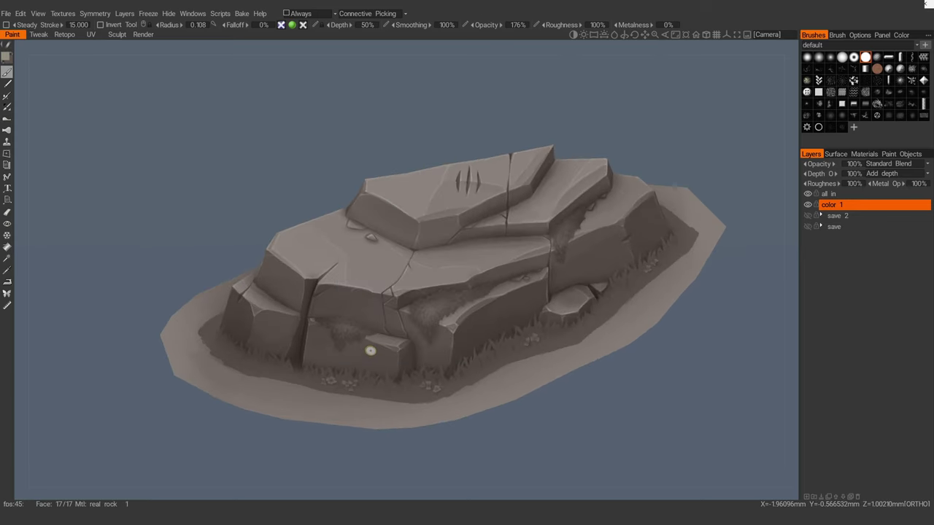
mouse_move(370, 351)
middle_down()
mouse_move(618, 292)
mouse_move(443, 240)
middle_up()
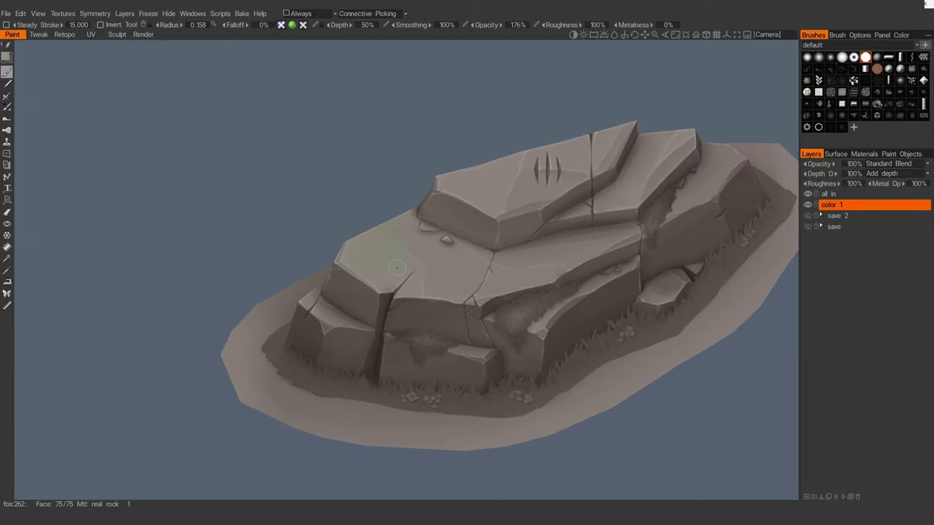
mouse_move(397, 268)
middle_down()
mouse_move(425, 238)
mouse_move(387, 279)
mouse_move(381, 263)
middle_up()
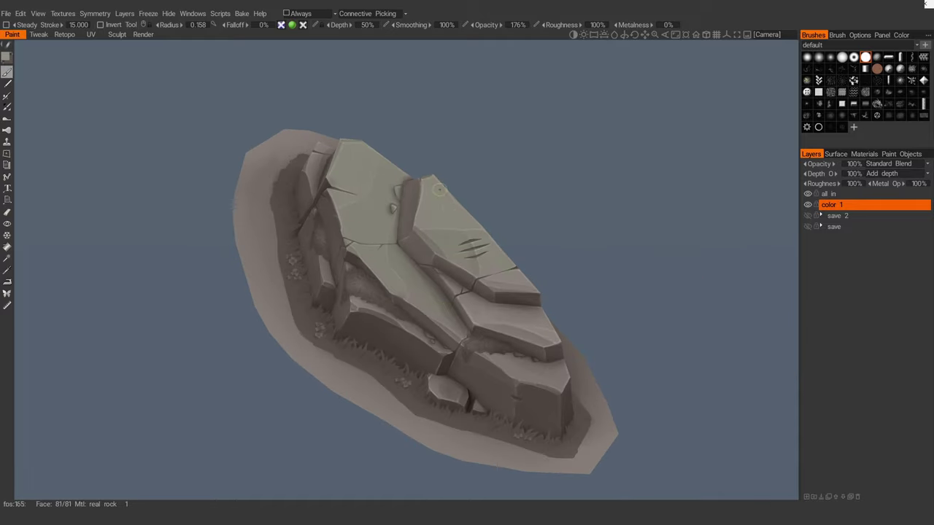
mouse_move(439, 189)
middle_down()
mouse_move(538, 208)
mouse_move(502, 232)
middle_up()
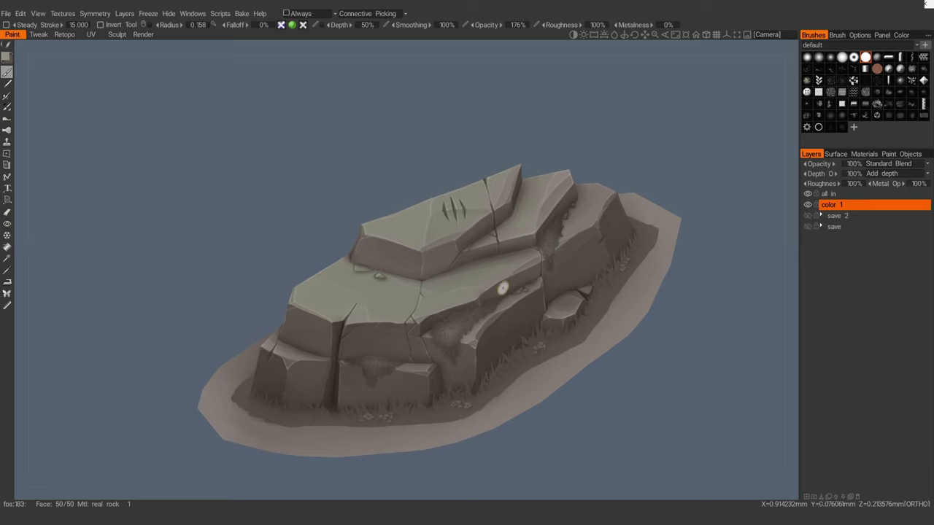
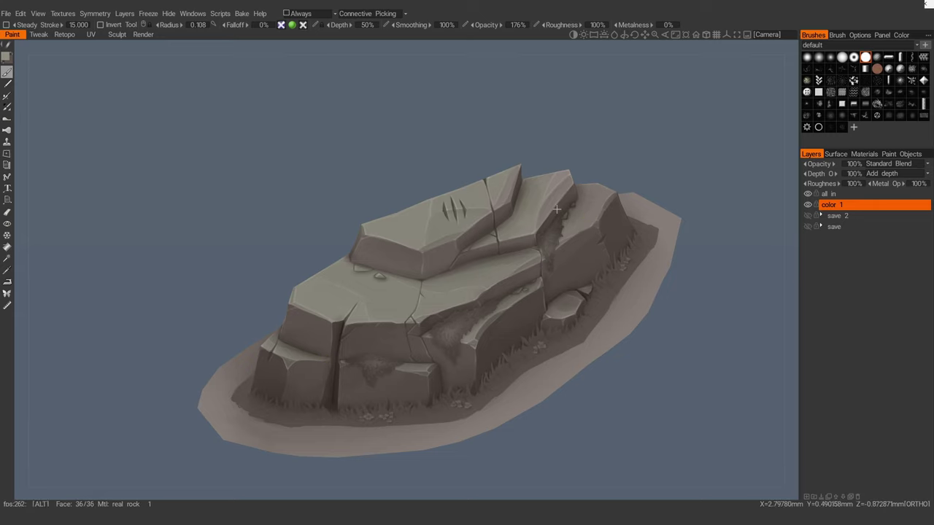
Step: Paint the light beige palette color over the middle ledge and upper slabs on color 1 with a 0.108 brush
scroll(527, 278, down, 2)
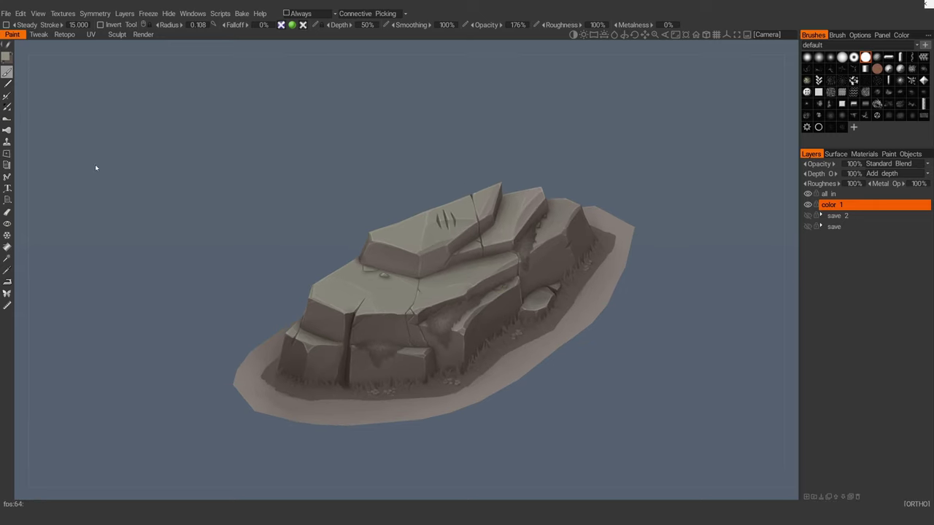
click(8, 61)
click(360, 224)
click(370, 355)
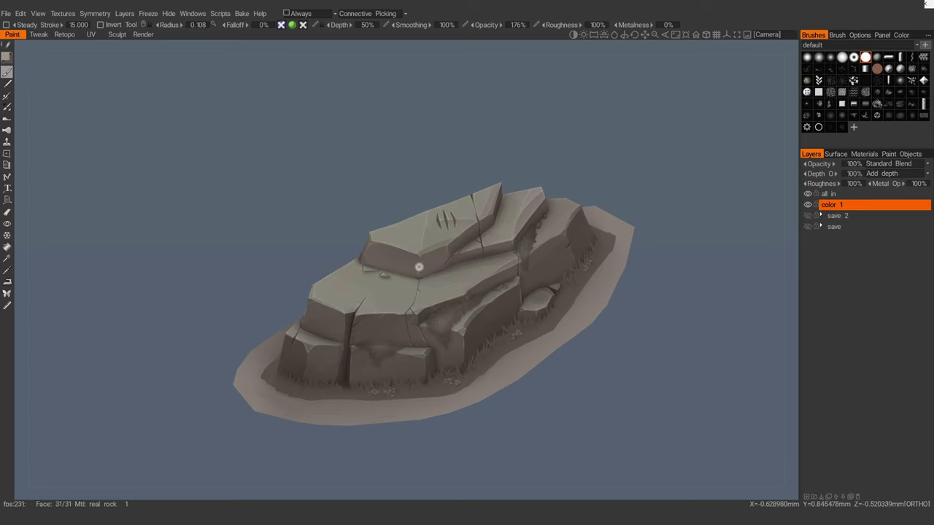
alt+drag(418, 268, 471, 285)
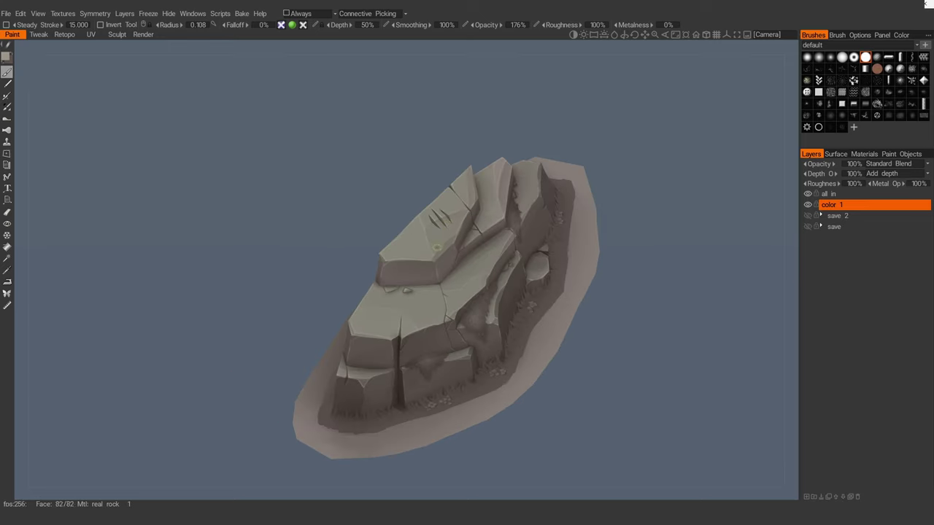
alt+drag(457, 185, 417, 180)
alt+drag(497, 173, 493, 162)
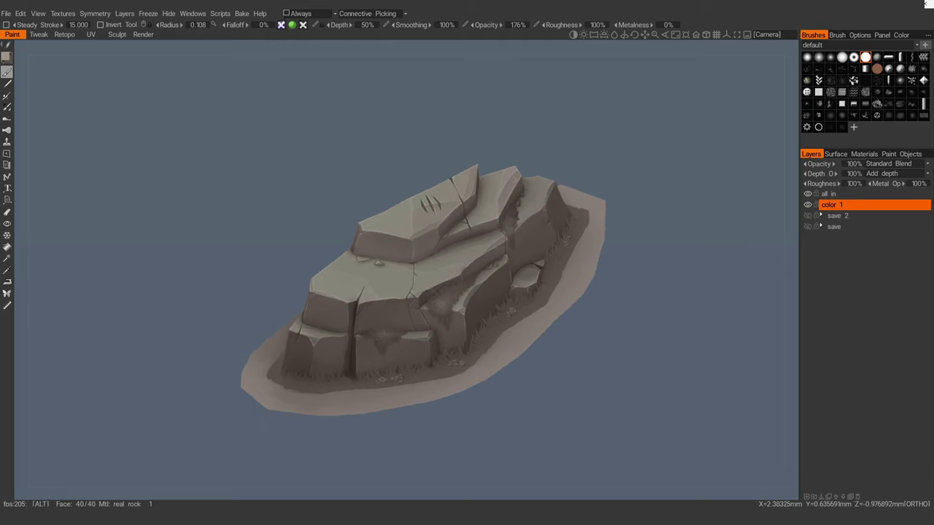
alt+drag(449, 253, 391, 273)
alt+drag(275, 229, 537, 306)
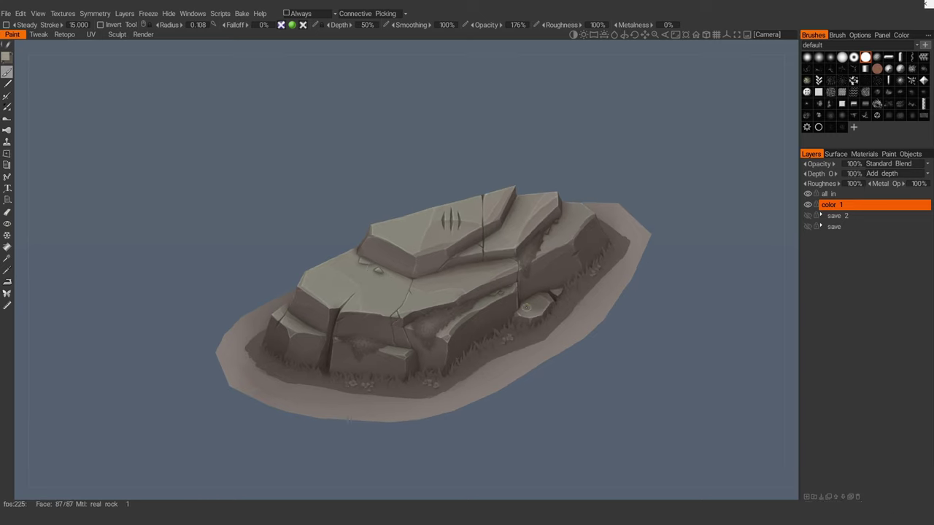
Step: Tint the tops of the rock's ledges and slabs on color 1 with the khaki palette color, hue 44.516, saturation 22%, lightness 54%
click(6, 59)
click(361, 203)
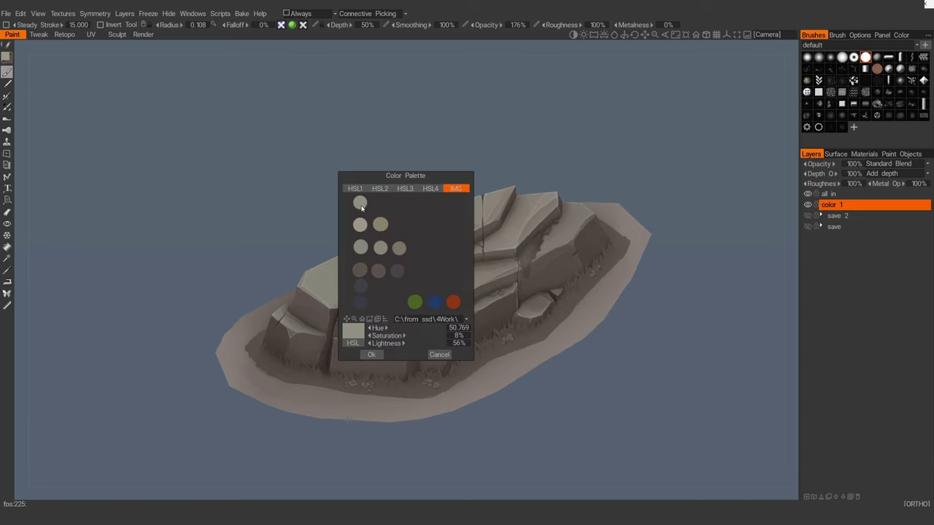
click(363, 226)
click(381, 227)
click(372, 355)
mouse_move(360, 261)
alt+mouse_down()
mouse_move(445, 224)
mouse_move(493, 168)
mouse_move(517, 200)
mouse_move(547, 190)
alt+mouse_up()
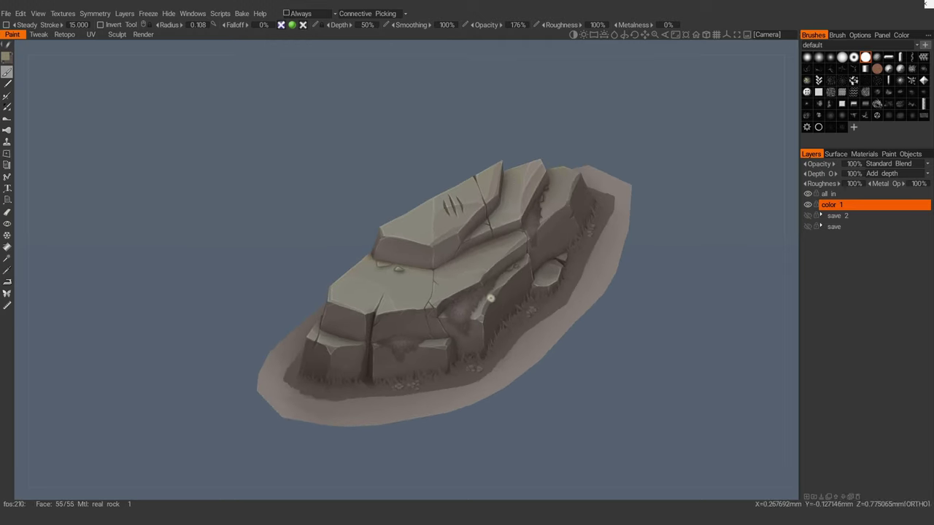
alt+drag(414, 349, 483, 297)
alt+middle_drag(483, 297, 451, 306)
Step: Paint the pale gray-green palette color over the tops of the ledges and slabs on color 1
click(7, 57)
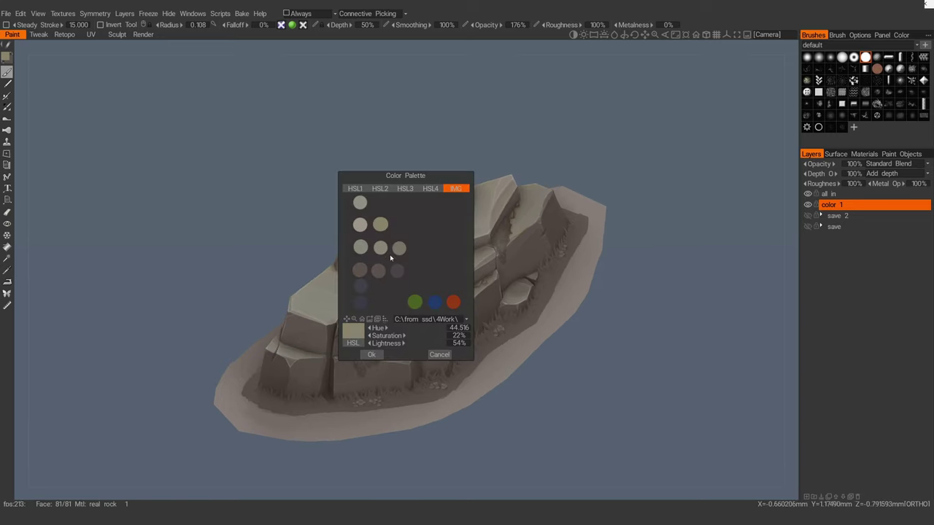
click(361, 249)
click(330, 301)
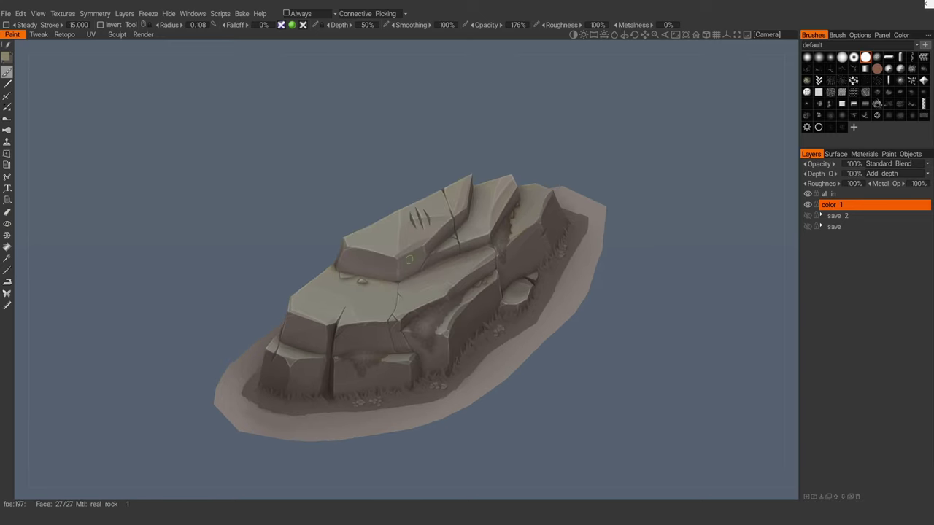
mouse_move(408, 259)
alt+mouse_down()
mouse_move(444, 208)
mouse_move(512, 216)
alt+mouse_up()
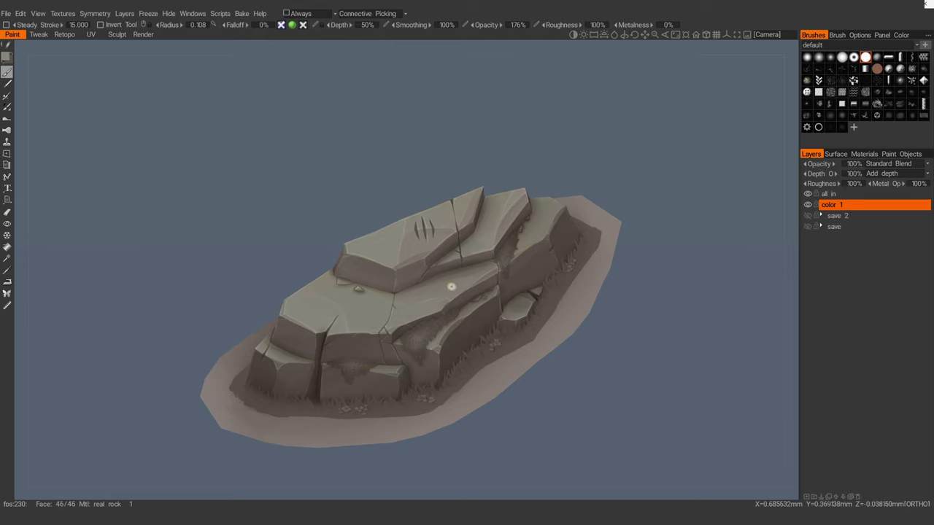
alt+middle_drag(437, 327, 455, 295)
alt+right_drag(305, 328, 296, 310)
Step: Shade the rear block's side face with the dark blue palette color, hue 235, saturation 15%, lightness 27%, using a 0.209 brush
click(6, 57)
click(363, 294)
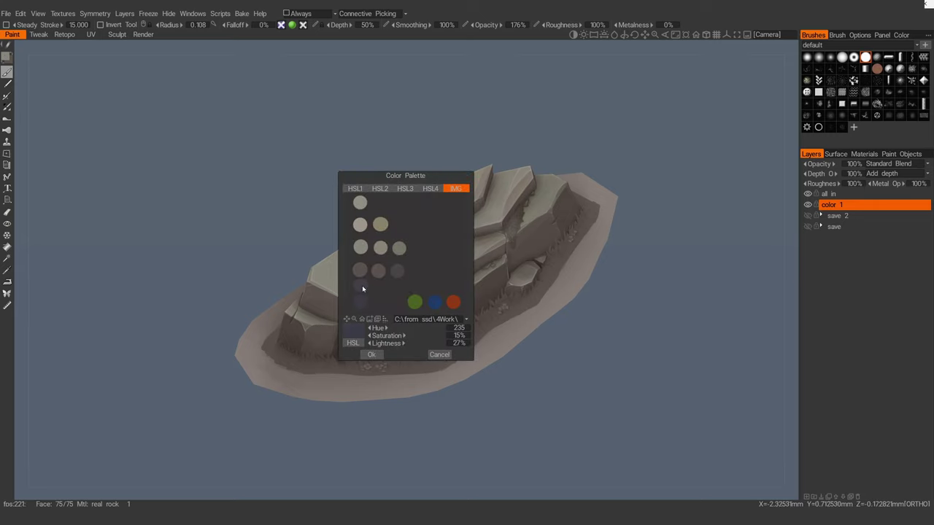
click(371, 354)
alt+drag(507, 256, 566, 207)
right_drag(566, 207, 582, 200)
alt+drag(558, 200, 557, 207)
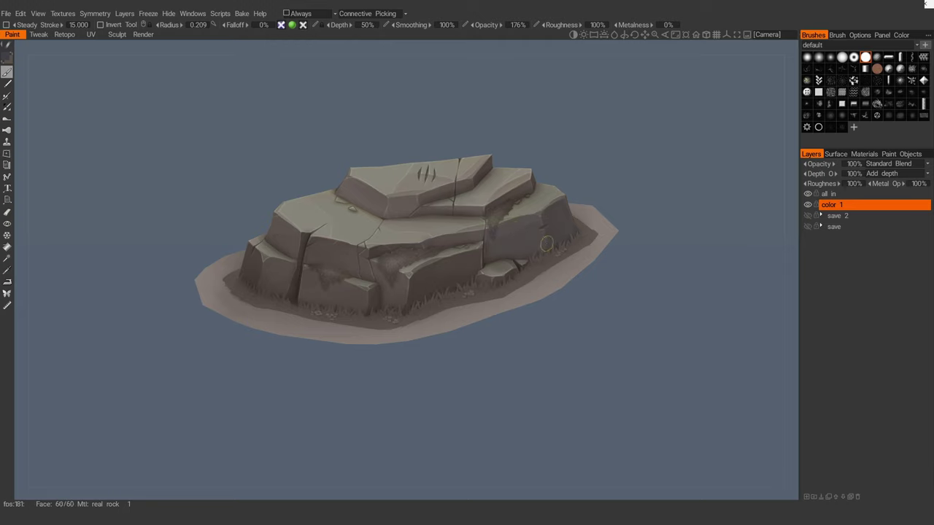
alt+drag(557, 183, 533, 180)
alt+middle_drag(534, 180, 595, 244)
alt+drag(495, 228, 525, 223)
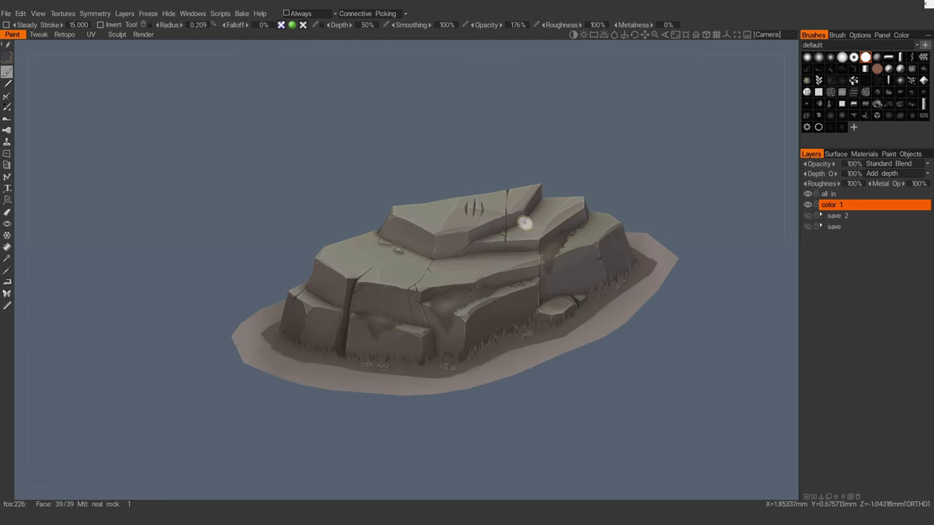
Step: Paint the same dark blue into the deep vertical crack of the front block with a 0.139 brush
right_drag(526, 223, 492, 226)
alt+drag(458, 243, 429, 268)
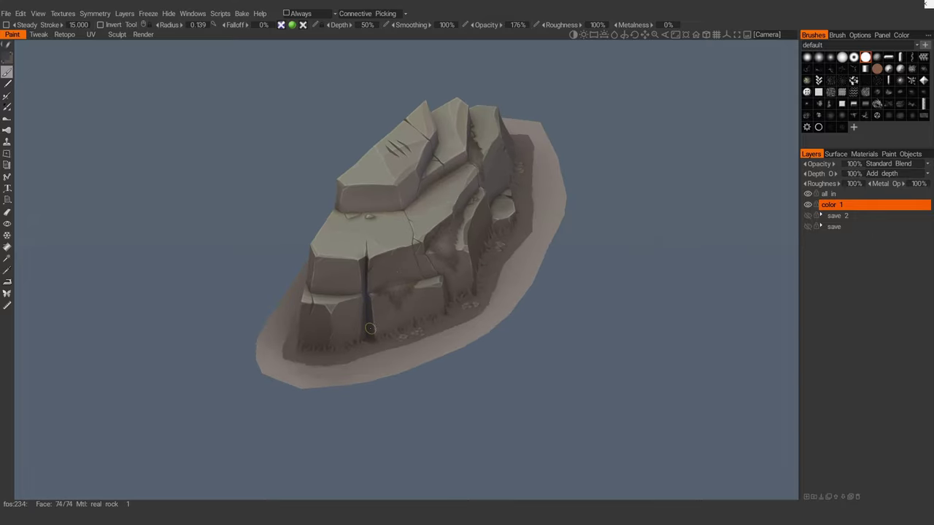
alt+drag(366, 324, 560, 323)
alt+drag(564, 259, 558, 280)
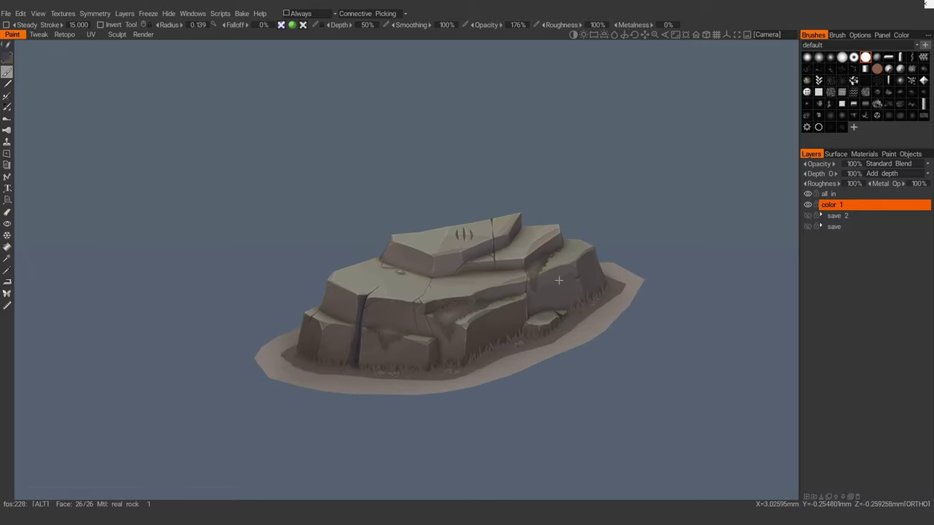
alt+drag(561, 314, 548, 317)
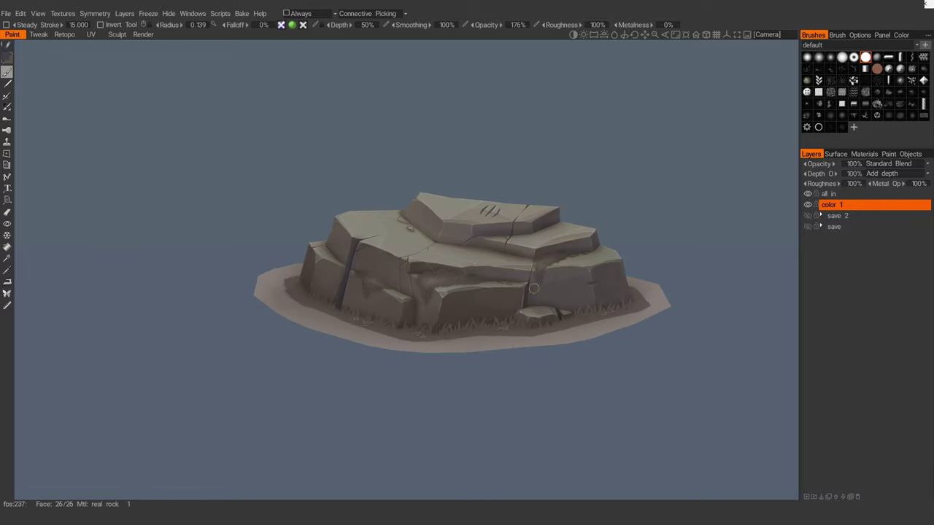
alt+drag(528, 282, 548, 285)
Step: Shade the side faces of the middle and rear blocks with the bottommost dark blue palette color on color 1
click(6, 57)
click(362, 296)
click(371, 354)
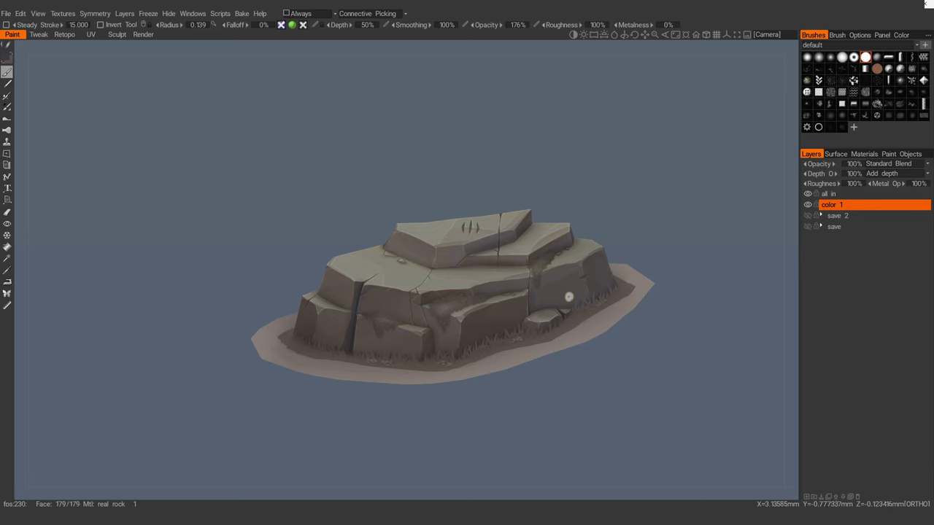
alt+drag(483, 317, 482, 307)
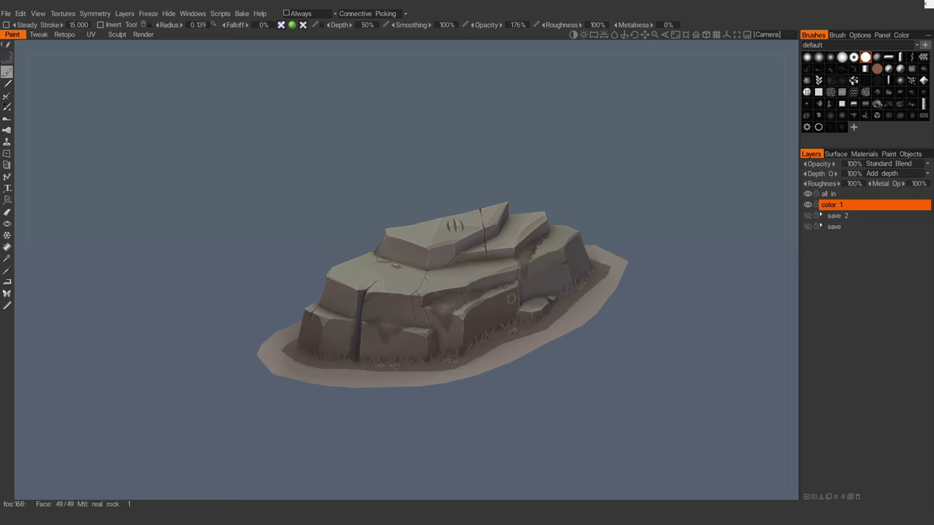
alt+drag(485, 304, 440, 357)
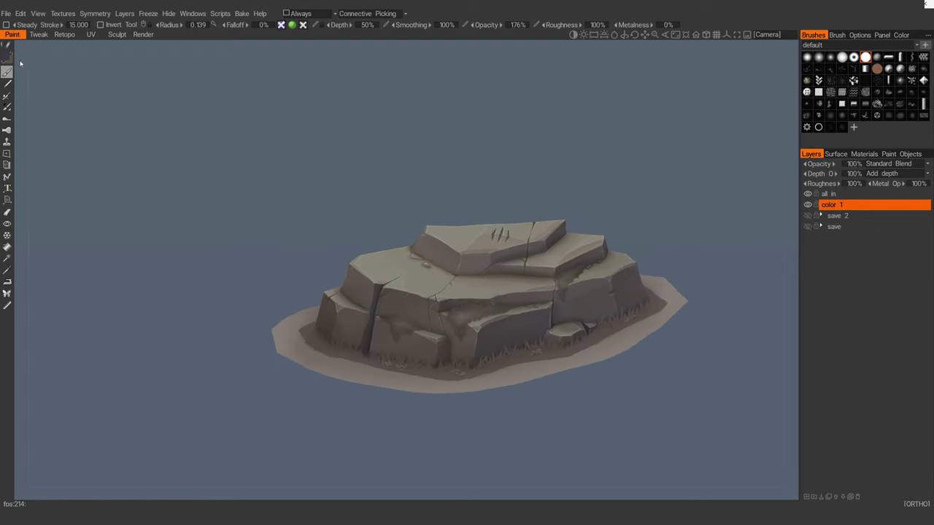
Step: Tint the vertical faces of the front blocks with the muted reddish-brown palette color using the 0.139 brush
click(7, 58)
click(381, 273)
click(372, 354)
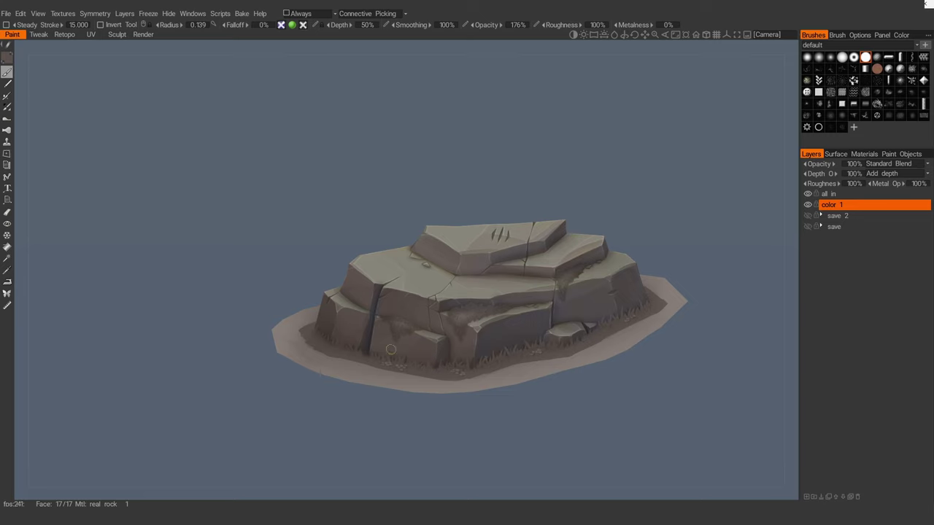
alt+right_drag(332, 316, 362, 296)
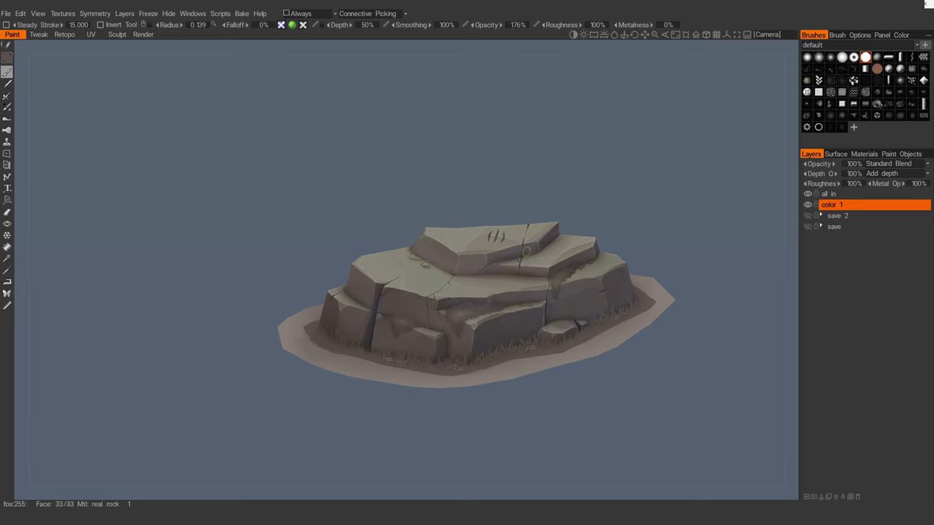
alt+drag(476, 265, 530, 303)
alt+right_drag(530, 303, 541, 333)
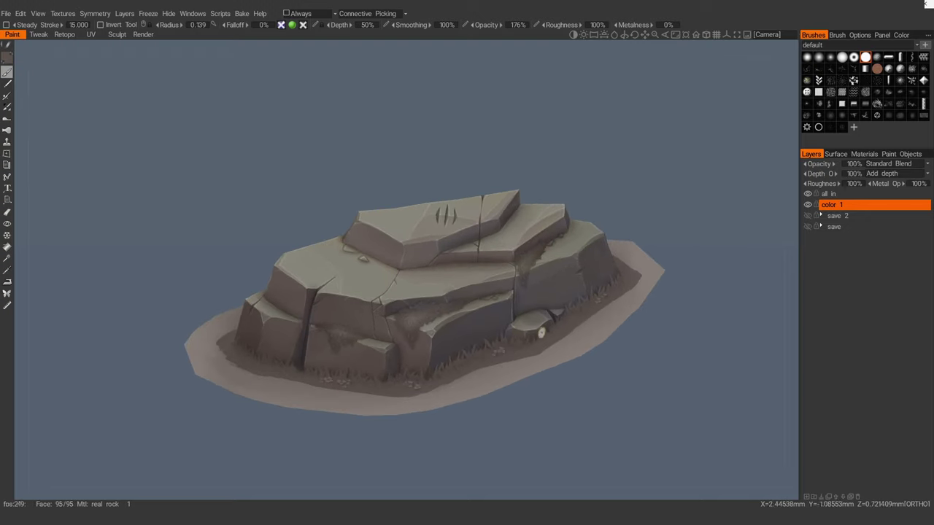
alt+drag(537, 320, 413, 312)
Step: Shade the front blocks' vertical faces and crack with the dark gray-purple palette color on color 1
click(7, 58)
click(398, 272)
click(371, 356)
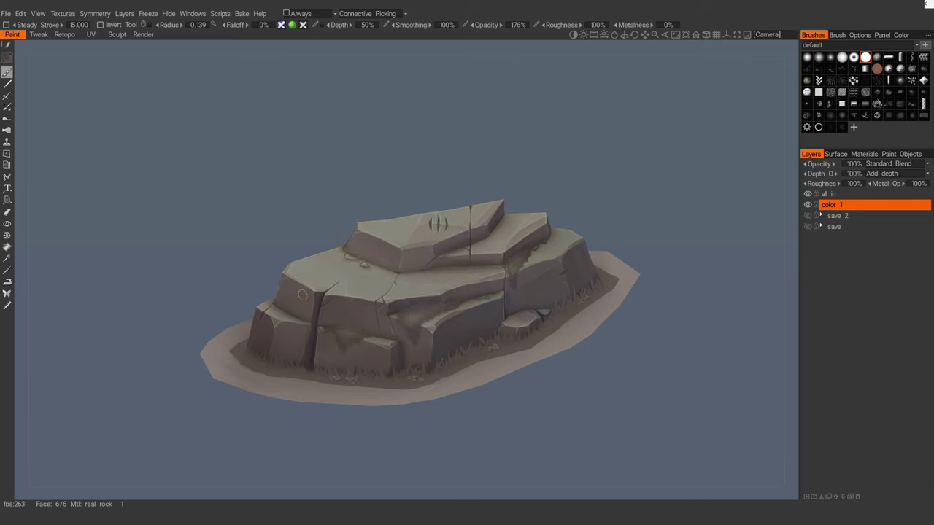
key(v)
click(371, 356)
alt+drag(486, 328, 484, 307)
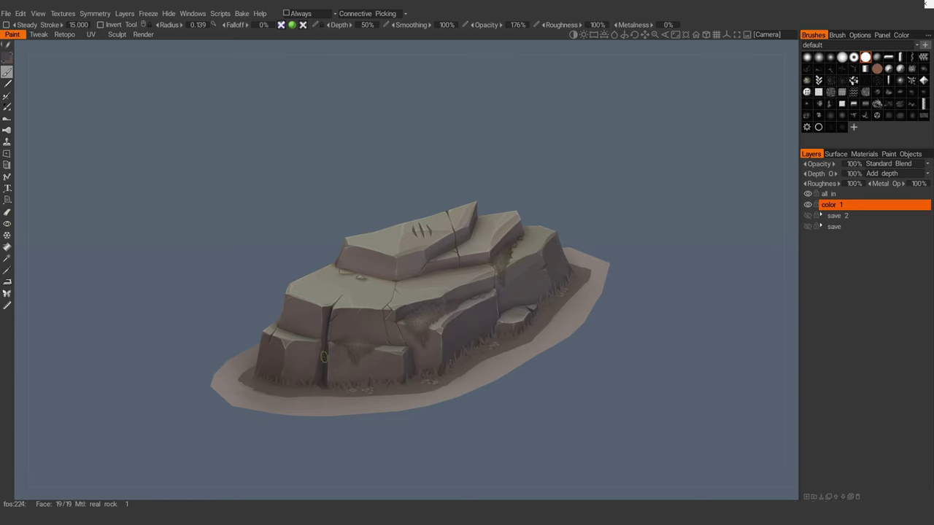
mouse_move(290, 370)
alt+mouse_down()
mouse_move(335, 344)
mouse_move(331, 277)
alt+mouse_up()
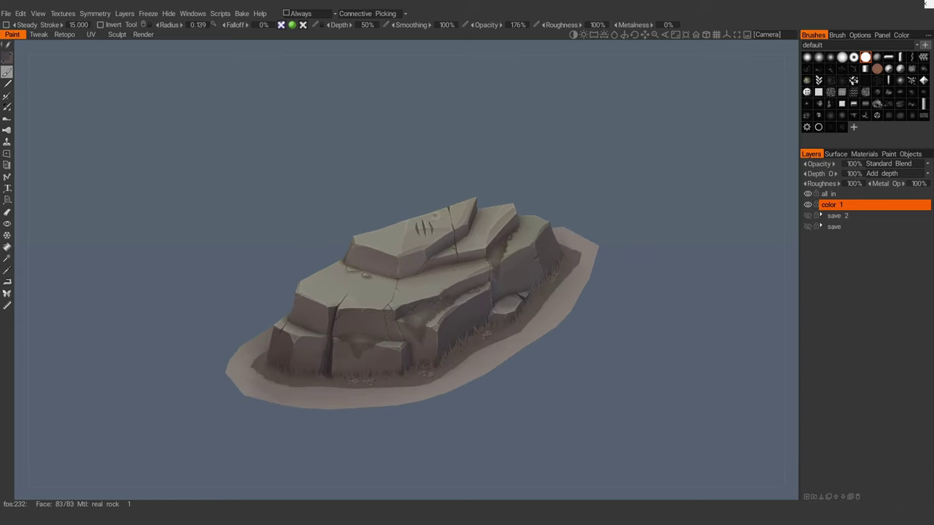
alt+drag(460, 209, 500, 216)
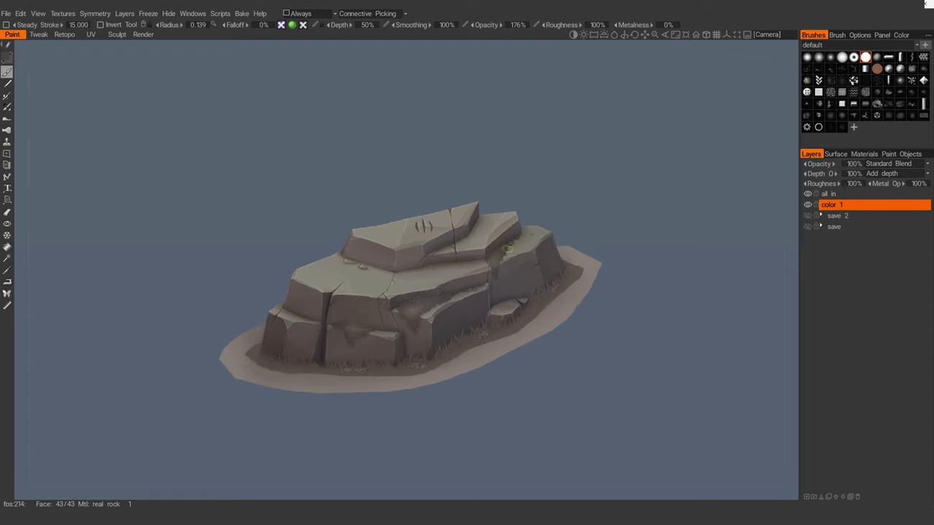
mouse_move(507, 249)
alt+mouse_down()
mouse_move(444, 256)
mouse_move(409, 299)
mouse_move(462, 257)
mouse_move(481, 264)
alt+mouse_up()
alt+right_drag(482, 264, 492, 304)
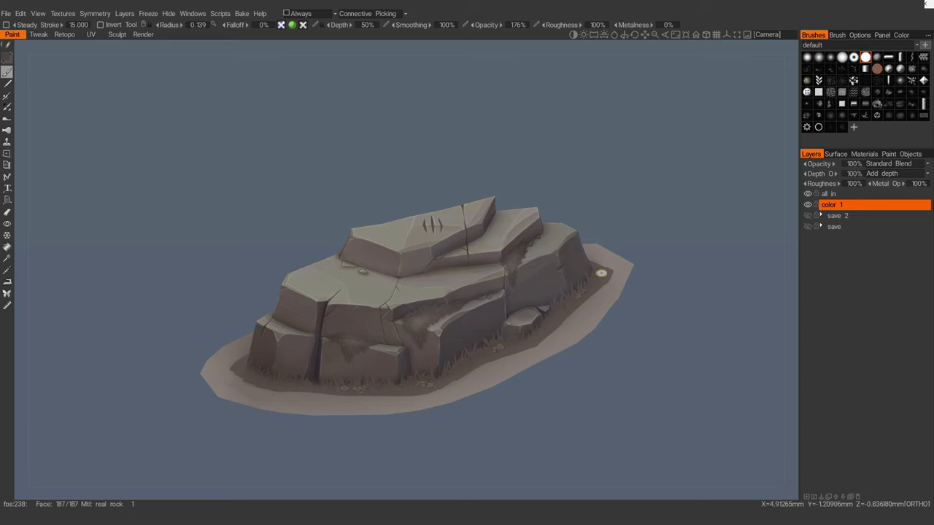
Step: Add a new layer above all in and name it grass c
click(829, 195)
key(ctrl+shift+n)
double_click(831, 197)
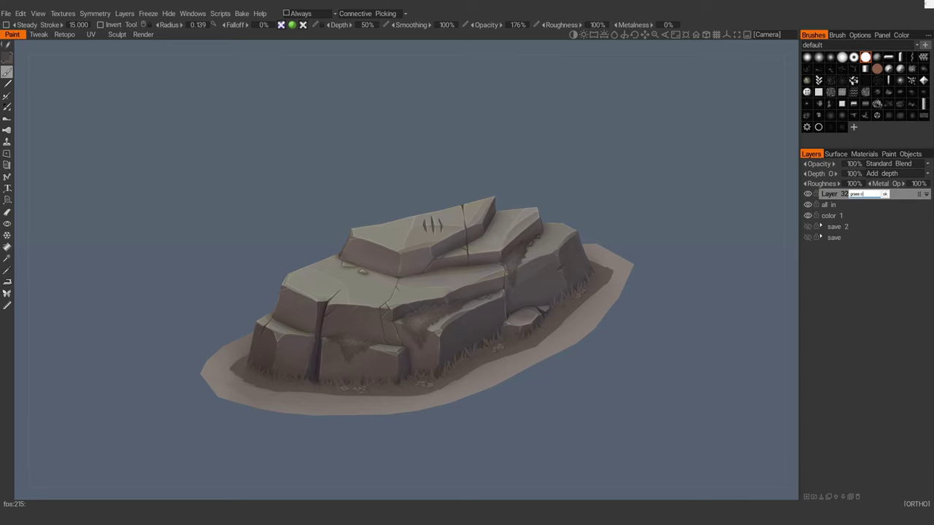
key(Return)
Step: Paint a strip along the front base in the palette green and set the grass c layer's blending to Overlay
click(7, 57)
click(414, 302)
click(374, 354)
alt+drag(380, 352, 491, 356)
alt+right_drag(491, 355, 493, 376)
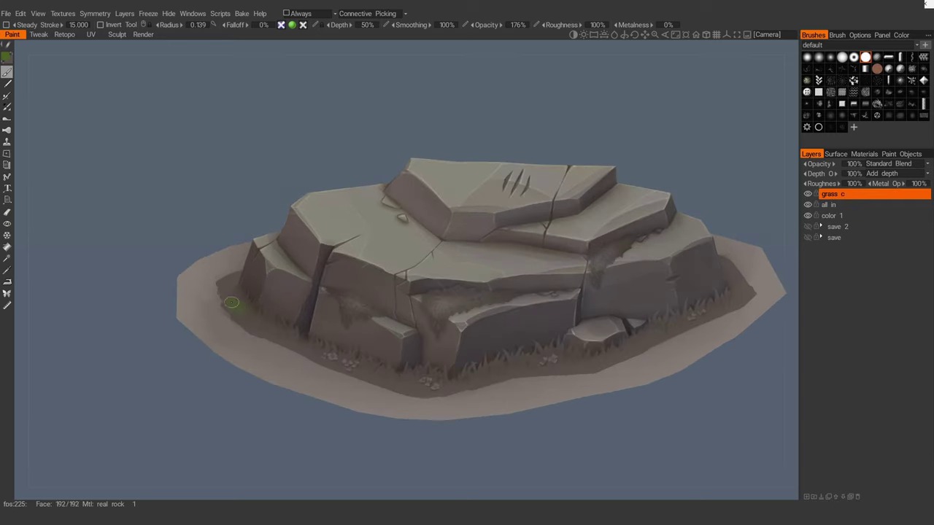
drag(231, 302, 381, 375)
click(850, 168)
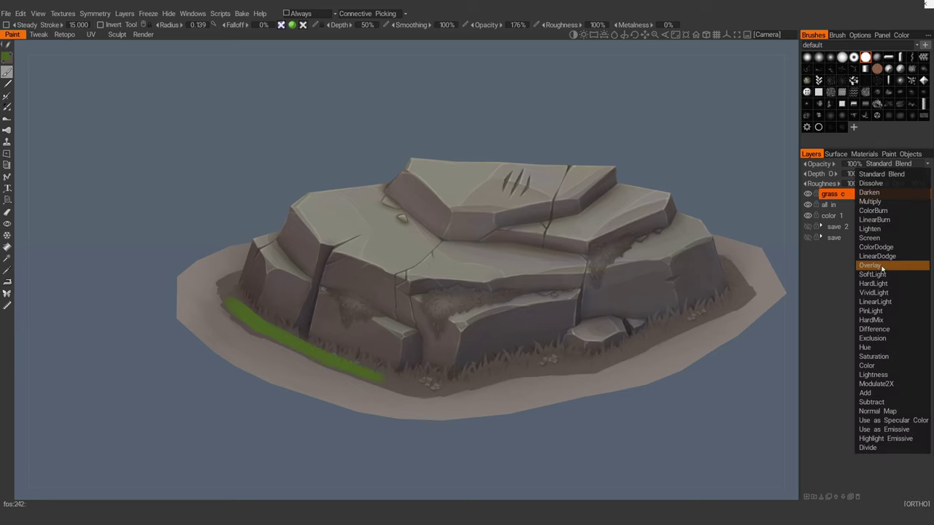
click(876, 266)
Step: Extend the green band around the front corner and along the ground at the rock's base on grass c
mouse_move(626, 272)
alt+mouse_down()
mouse_move(523, 260)
mouse_move(499, 290)
alt+mouse_up()
alt+middle_drag(497, 288, 533, 246)
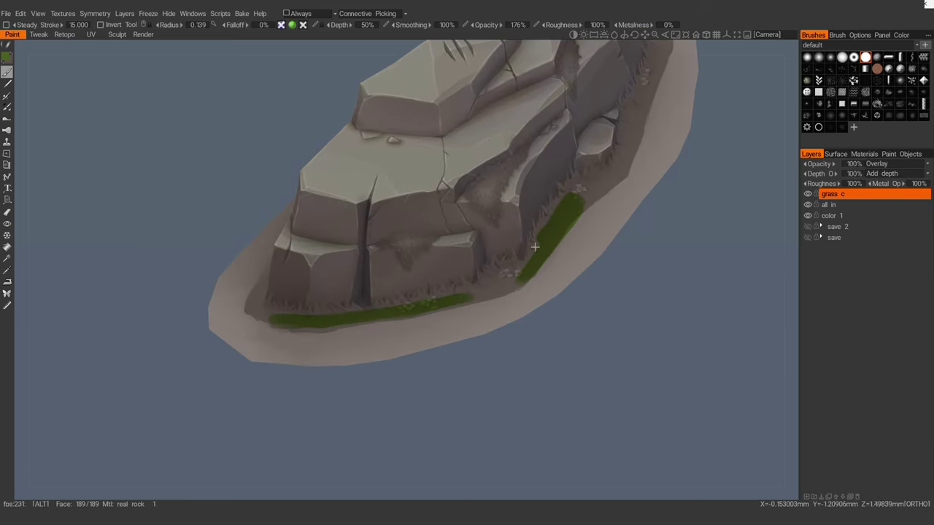
mouse_move(533, 246)
mouse_down()
mouse_move(530, 273)
mouse_move(562, 248)
mouse_up()
mouse_move(557, 241)
mouse_down()
mouse_move(490, 275)
mouse_move(546, 238)
mouse_move(511, 273)
mouse_up()
mouse_move(509, 275)
mouse_down()
mouse_move(428, 338)
mouse_move(395, 347)
mouse_up()
mouse_move(394, 348)
alt+mouse_down()
mouse_move(396, 302)
mouse_move(376, 281)
alt+mouse_up()
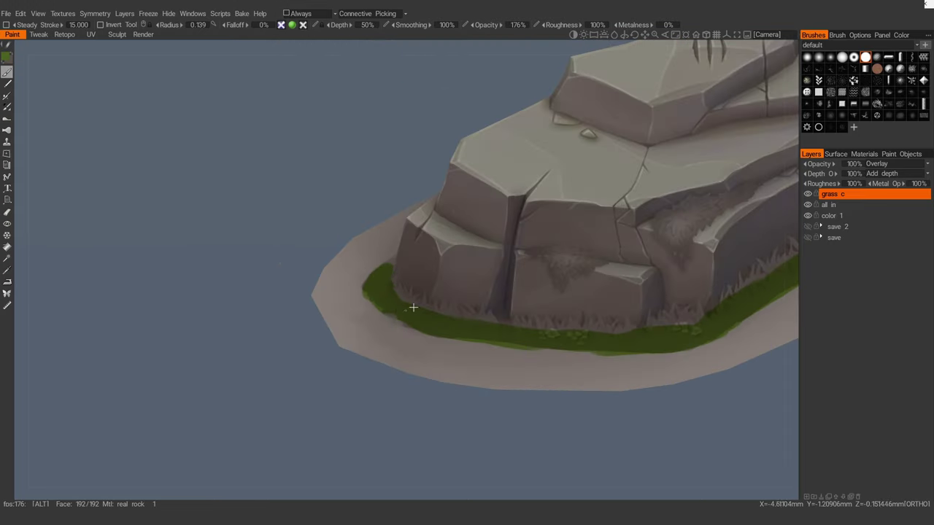
Step: Continue the green ground band past the small stone and around the rear end of the rock
mouse_move(413, 309)
alt+mouse_down()
mouse_move(444, 317)
mouse_move(430, 278)
mouse_move(471, 302)
mouse_move(561, 248)
alt+mouse_up()
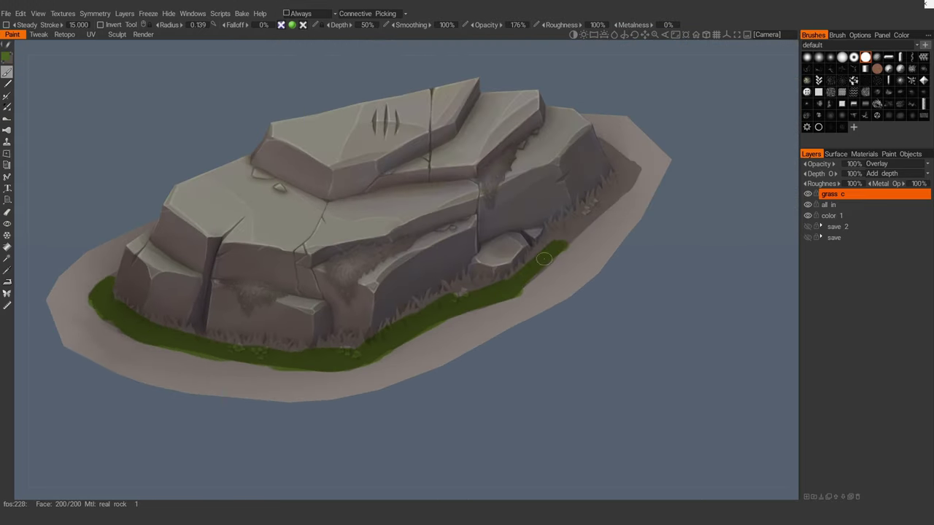
alt+middle_drag(564, 246, 497, 286)
mouse_move(497, 285)
mouse_down()
mouse_move(444, 316)
mouse_move(553, 225)
mouse_up()
alt+middle_drag(561, 235, 535, 296)
alt+drag(534, 296, 495, 293)
mouse_move(495, 293)
mouse_down()
mouse_move(507, 254)
mouse_move(515, 307)
mouse_move(504, 292)
mouse_up()
Step: Color the grass blades at the foot of the rear block green with a 0.021 brush
alt+right_drag(503, 292, 539, 293)
key(bracketleft)
key(bracketleft)
key(bracketleft)
key(bracketleft)
alt+drag(538, 293, 442, 325)
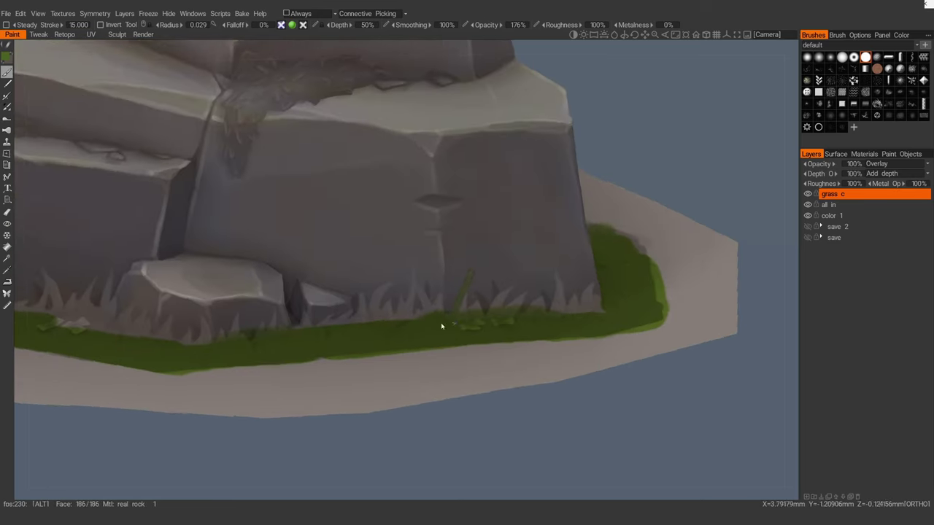
key(bracketleft)
drag(474, 271, 462, 319)
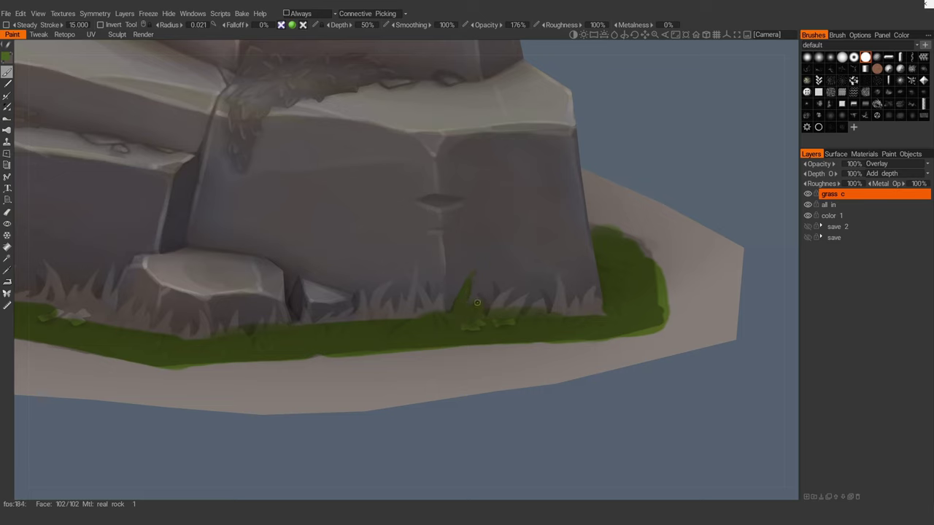
drag(478, 294, 486, 319)
mouse_move(514, 288)
mouse_down()
mouse_move(492, 308)
mouse_move(552, 316)
mouse_move(558, 276)
mouse_move(572, 314)
mouse_up()
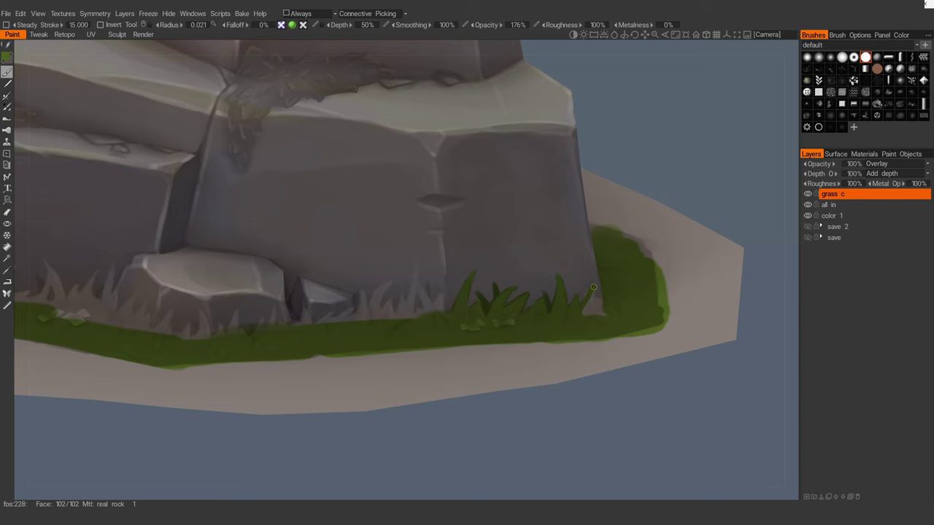
drag(589, 283, 592, 319)
Step: Fill the hanging moss patch where the upper slab meets the rear block with green on grass c
mouse_move(394, 310)
mouse_down()
mouse_move(457, 256)
mouse_move(442, 263)
mouse_up()
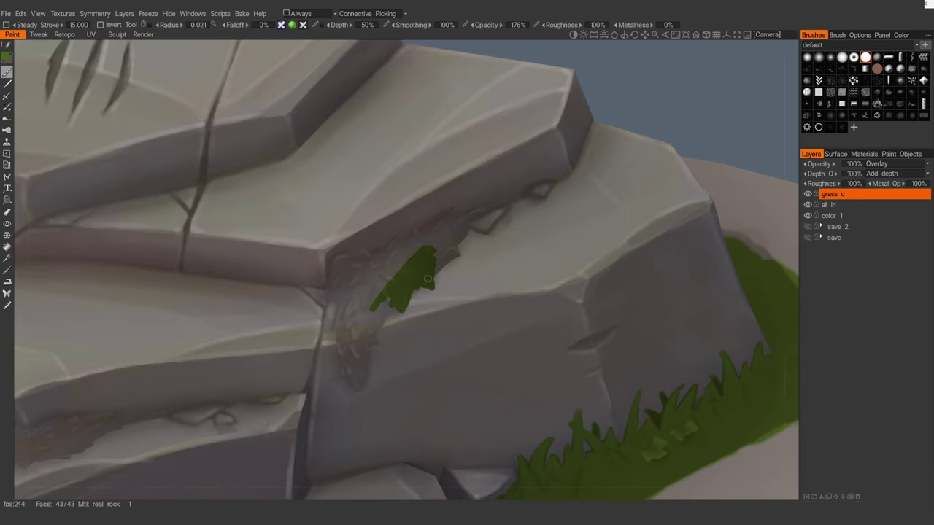
mouse_move(453, 248)
alt+mouse_down()
mouse_move(475, 255)
mouse_move(467, 272)
alt+mouse_up()
drag(433, 301, 511, 228)
alt+drag(511, 237, 496, 191)
mouse_move(477, 210)
mouse_down()
mouse_move(499, 197)
mouse_move(525, 206)
mouse_move(470, 221)
mouse_move(551, 218)
mouse_move(491, 227)
mouse_move(515, 218)
mouse_move(483, 232)
mouse_move(469, 254)
mouse_move(518, 221)
mouse_move(486, 255)
mouse_move(426, 225)
mouse_move(414, 261)
mouse_move(444, 236)
mouse_move(413, 273)
mouse_move(430, 264)
mouse_move(419, 318)
mouse_up()
alt+drag(442, 267, 420, 252)
mouse_move(414, 256)
mouse_down()
mouse_move(413, 282)
mouse_move(427, 219)
mouse_move(467, 190)
mouse_move(442, 194)
mouse_move(432, 251)
mouse_move(430, 225)
mouse_up()
mouse_move(441, 210)
mouse_down()
mouse_move(471, 238)
mouse_move(478, 217)
mouse_move(424, 286)
mouse_move(449, 248)
mouse_move(423, 309)
mouse_move(443, 273)
mouse_move(427, 289)
mouse_move(429, 328)
mouse_move(416, 312)
mouse_up()
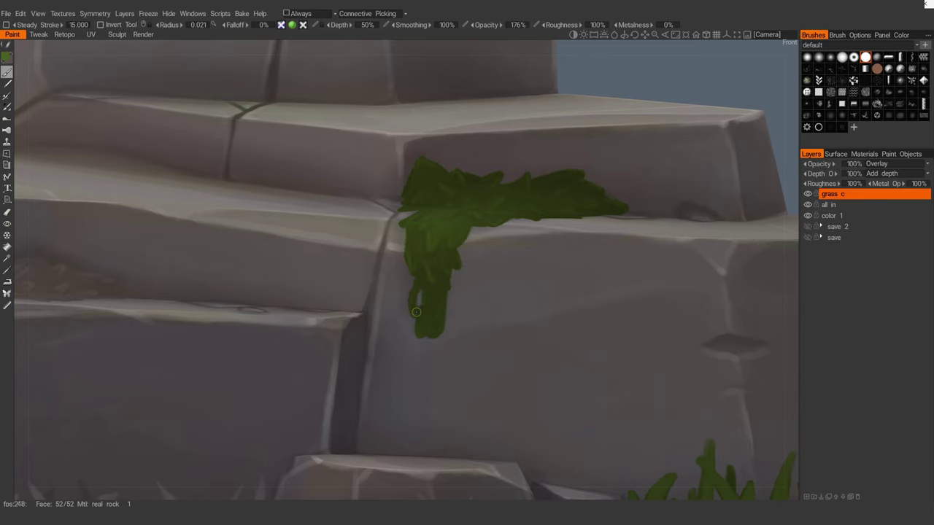
alt+right_drag(421, 271, 349, 212)
alt+drag(349, 212, 337, 264)
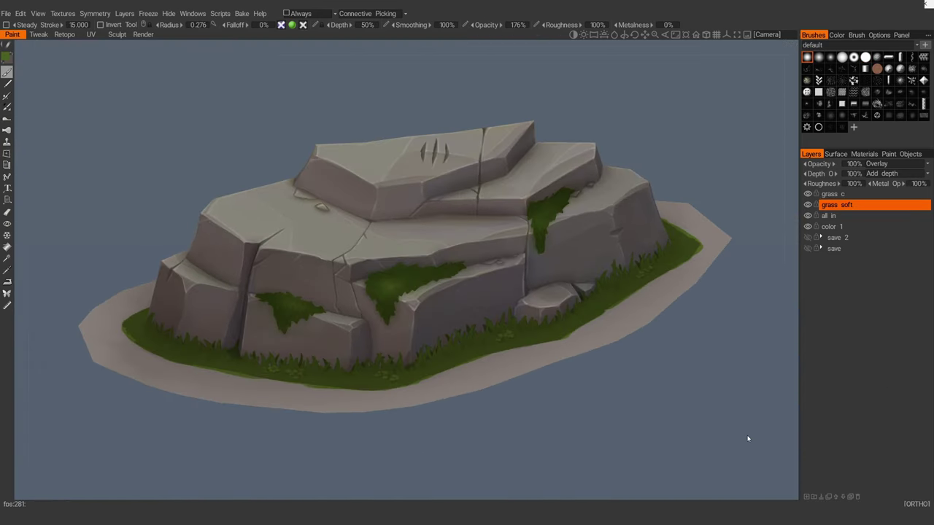
Step: Try a soft green dab on the rear block's face with a 0.276 brush on the grass soft layer, and undo it
click(588, 251)
key(ctrl+z)
alt+drag(642, 280, 583, 300)
alt+right_drag(488, 312, 544, 318)
alt+middle_drag(543, 318, 625, 264)
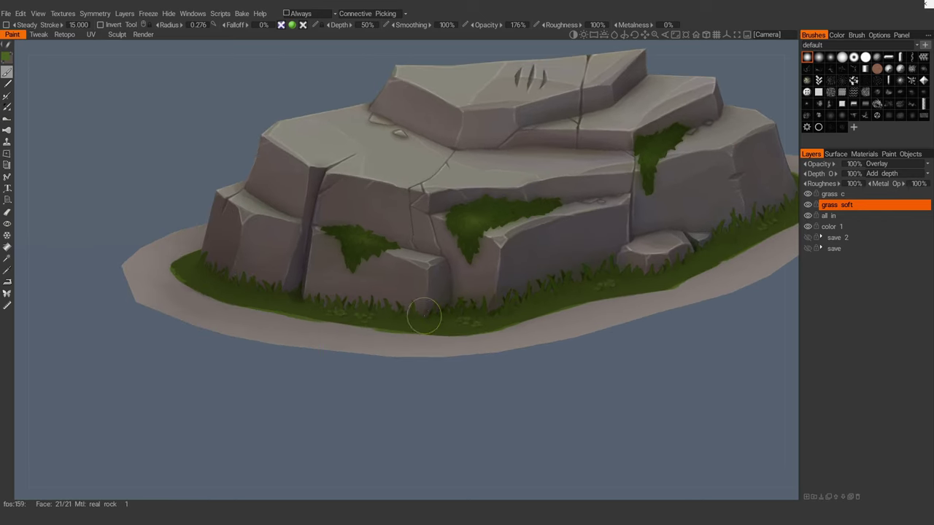
Step: Examine the moss and grass colors around the rock, comparing them with the grass soft layer hidden and shown
alt+middle_drag(330, 304, 467, 313)
alt+drag(410, 298, 428, 296)
mouse_move(334, 286)
alt+mouse_down()
mouse_move(384, 237)
mouse_move(475, 246)
mouse_move(462, 308)
mouse_move(431, 294)
alt+mouse_up()
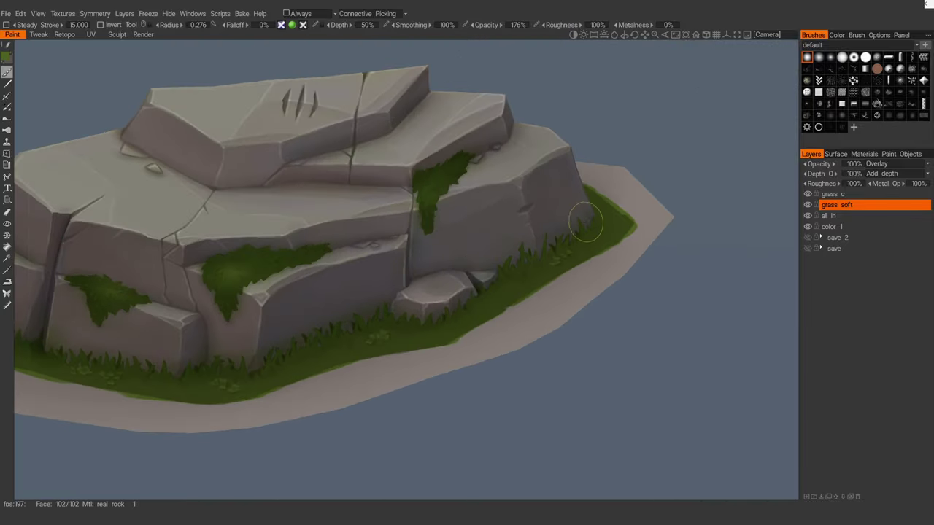
mouse_move(584, 223)
alt+mouse_down()
mouse_move(674, 212)
mouse_move(668, 251)
mouse_move(658, 238)
alt+mouse_up()
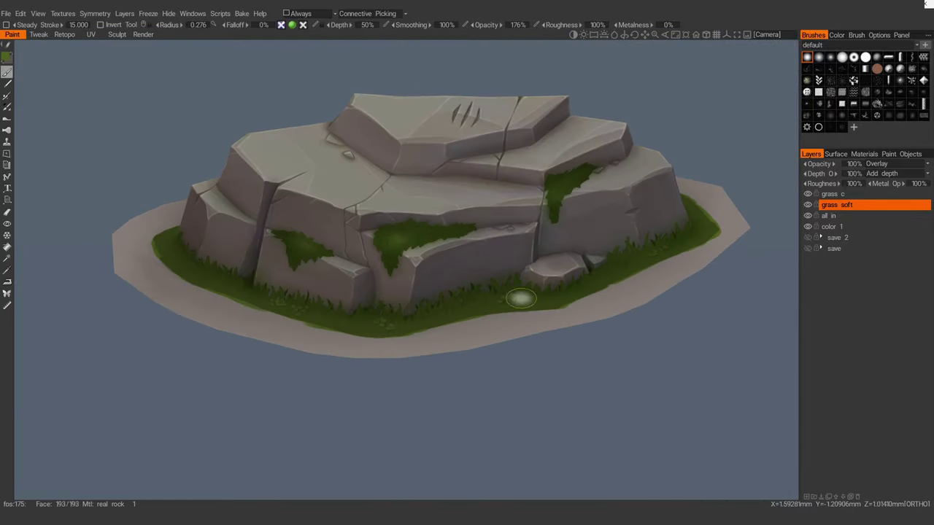
scroll(521, 299, up, 1)
alt+middle_drag(521, 298, 579, 284)
alt+middle_drag(294, 289, 303, 319)
alt+right_drag(408, 365, 437, 357)
alt+drag(438, 358, 511, 343)
click(808, 206)
click(808, 207)
alt+drag(594, 321, 592, 297)
Step: Switch to the Eraser with a soft round brush tip at radius 0.267
key(space)
click(439, 253)
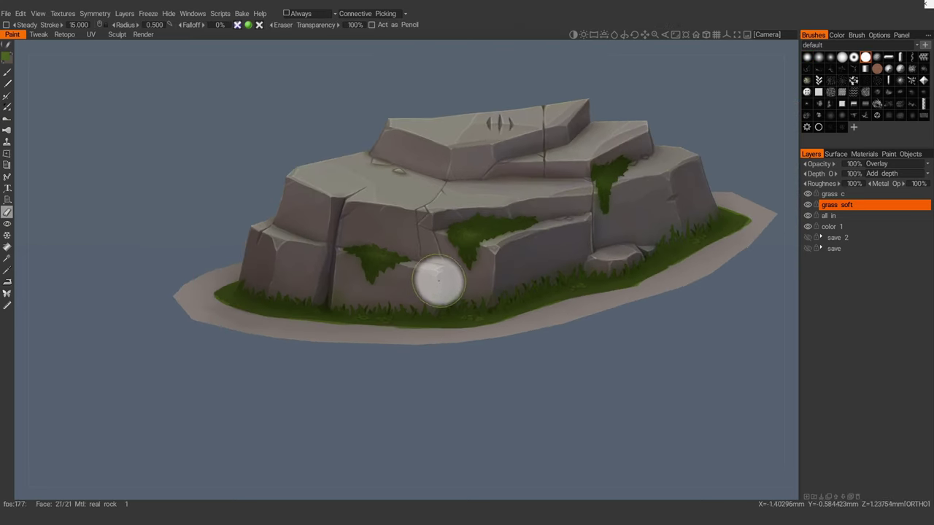
click(819, 58)
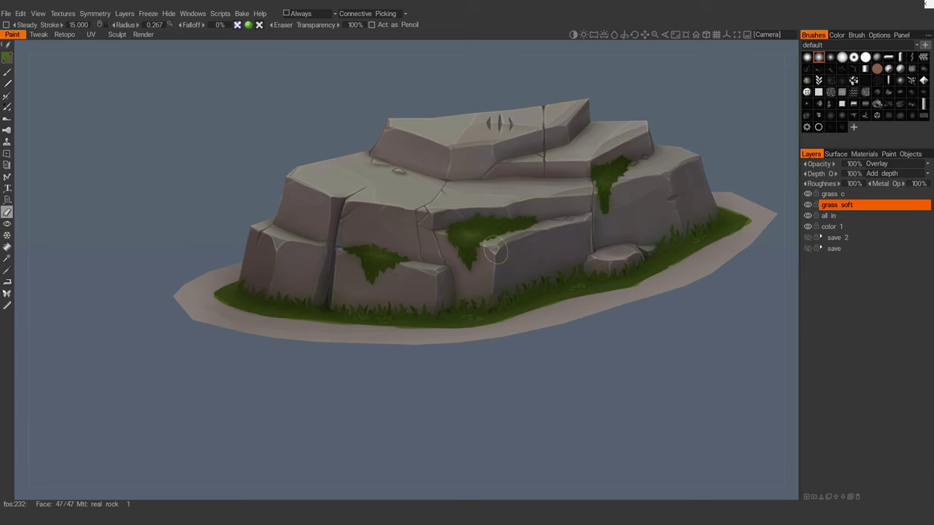
mouse_move(409, 276)
alt+mouse_down()
mouse_move(336, 280)
mouse_move(350, 267)
alt+mouse_up()
key(KP_5)
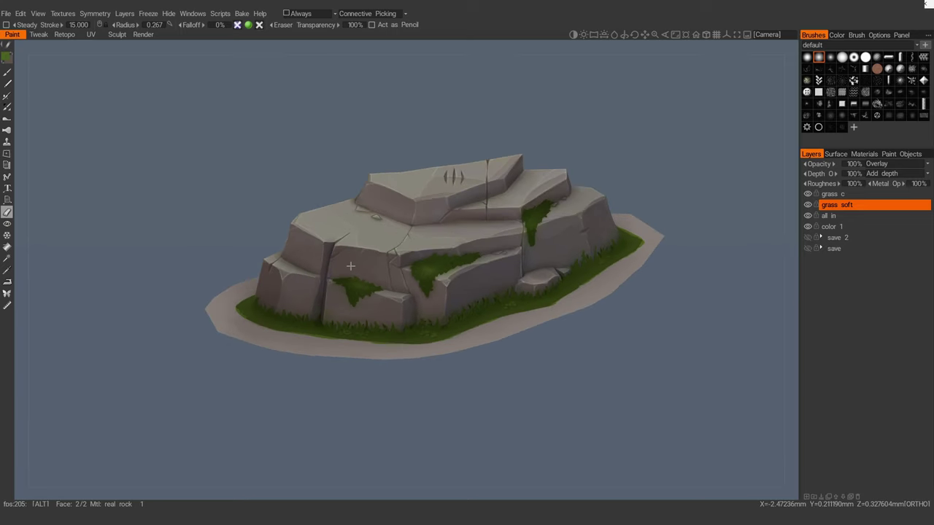
Step: Try lowering the grass soft layer's opacity to 55%
alt+right_drag(351, 267, 424, 287)
click(853, 165)
text(55)
key(Return)
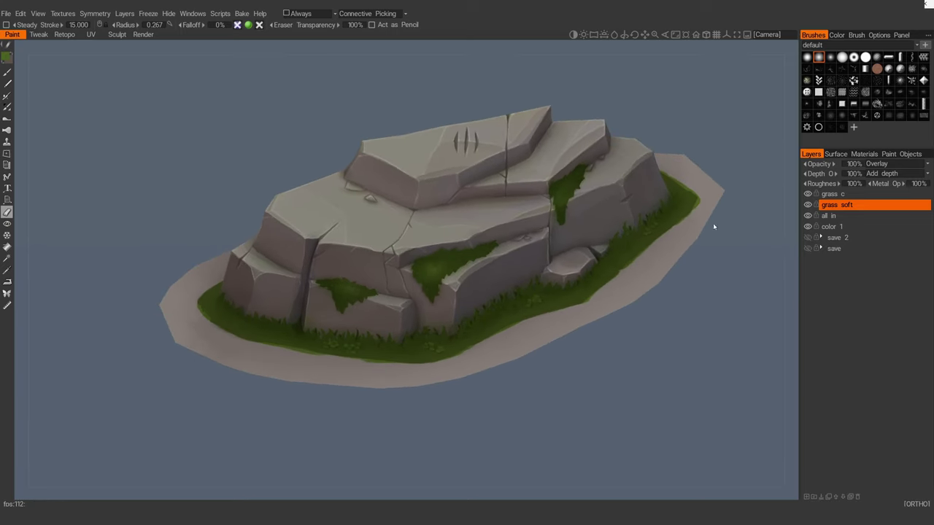
Step: Set the opacity of both the grass soft layer and the grass c layer to 70%
click(852, 165)
text(70)
key(Return)
click(838, 195)
click(852, 166)
text(70)
key(Return)
Step: Add two new layers above grass c and name them dodge and pver dark
alt+right_drag(620, 252, 512, 300)
mouse_move(513, 301)
alt+mouse_down()
mouse_move(507, 281)
mouse_move(500, 302)
alt+mouse_up()
key(ctrl+shift+n)
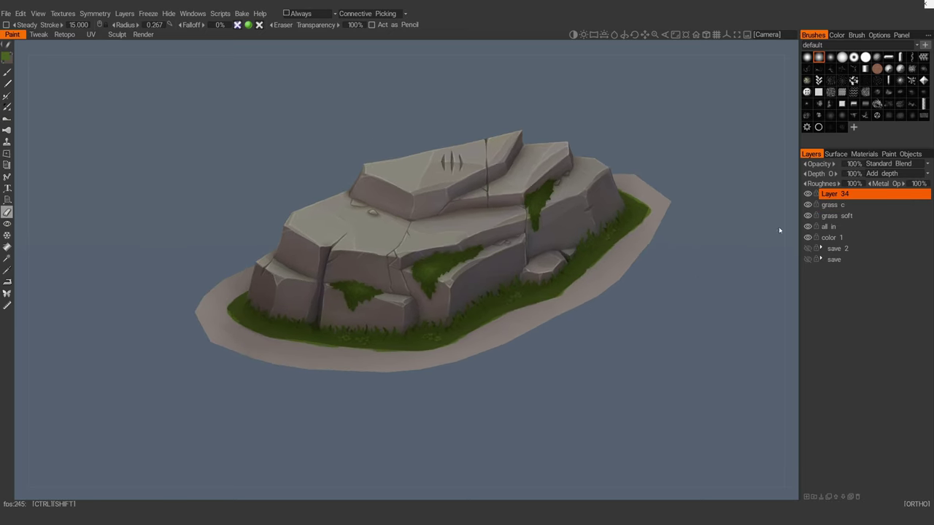
double_click(837, 195)
text(dodge)
key(Return)
key(ctrl+shift+n)
double_click(837, 195)
text(pver dark)
key(Return)
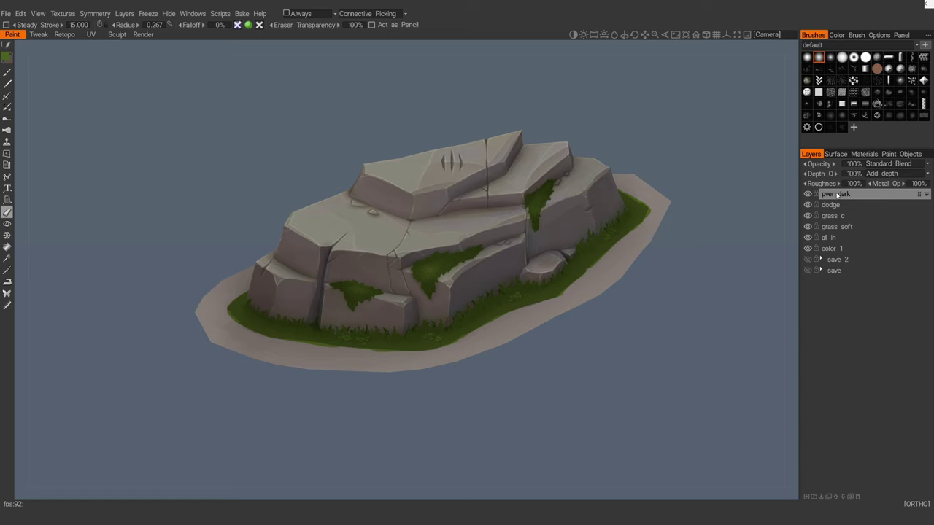
Step: Set the pver dark layer's blending to Overlay and the dodge layer's blending to ColorDodge
click(884, 164)
click(880, 266)
click(858, 207)
click(892, 164)
click(883, 248)
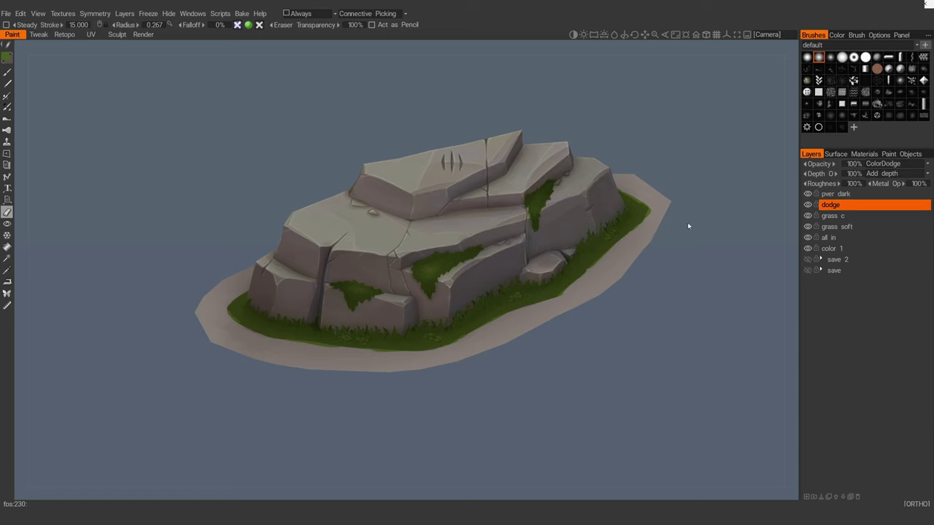
Step: Brush soft pale yellow highlights onto the rock's upper surfaces on the dodge layer with a radius of 0.878, then reduce it to 0.441
alt+middle_drag(688, 224, 703, 234)
click(7, 73)
click(7, 57)
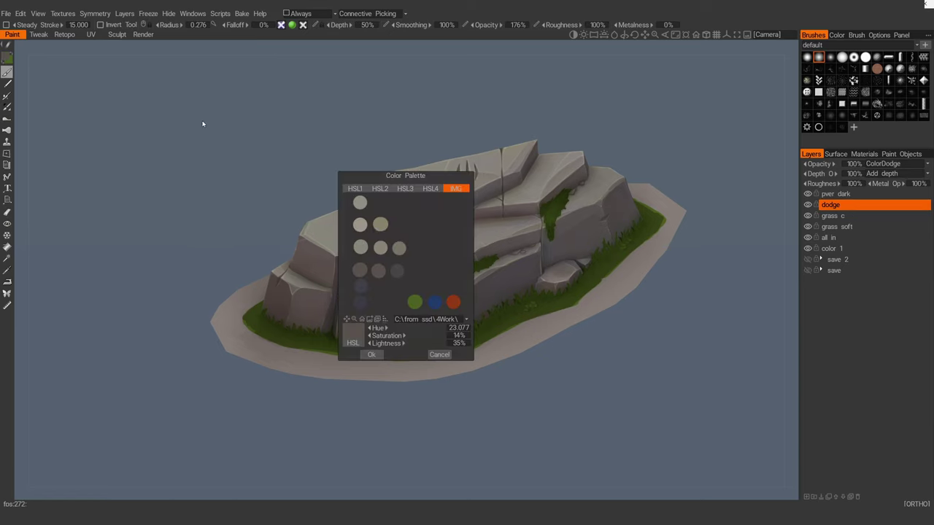
click(376, 229)
click(371, 354)
alt+right_drag(453, 445, 435, 456)
alt+drag(364, 281, 367, 291)
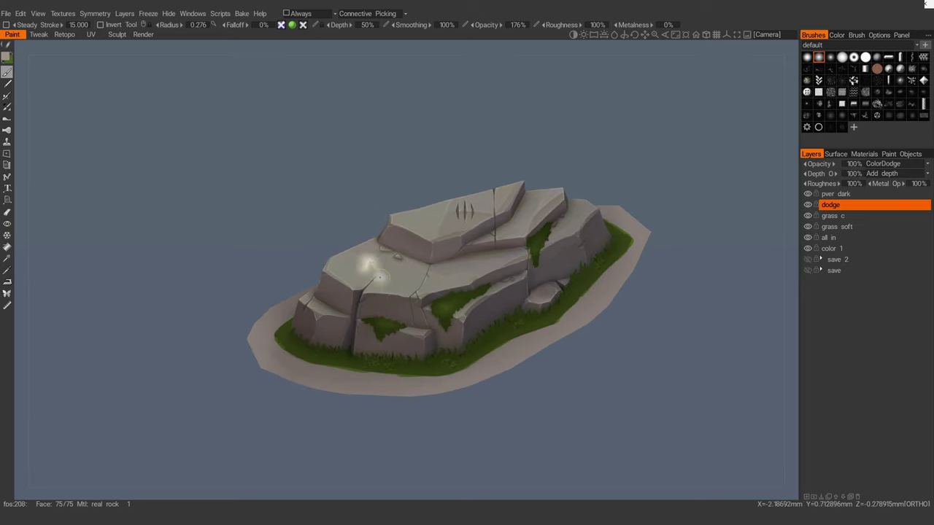
right_drag(359, 263, 387, 264)
drag(343, 263, 375, 280)
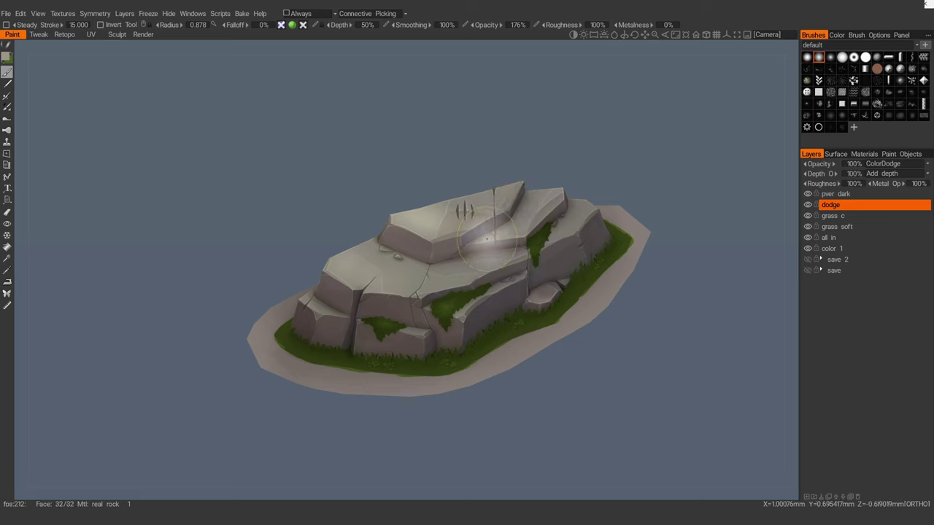
right_drag(385, 291, 330, 297)
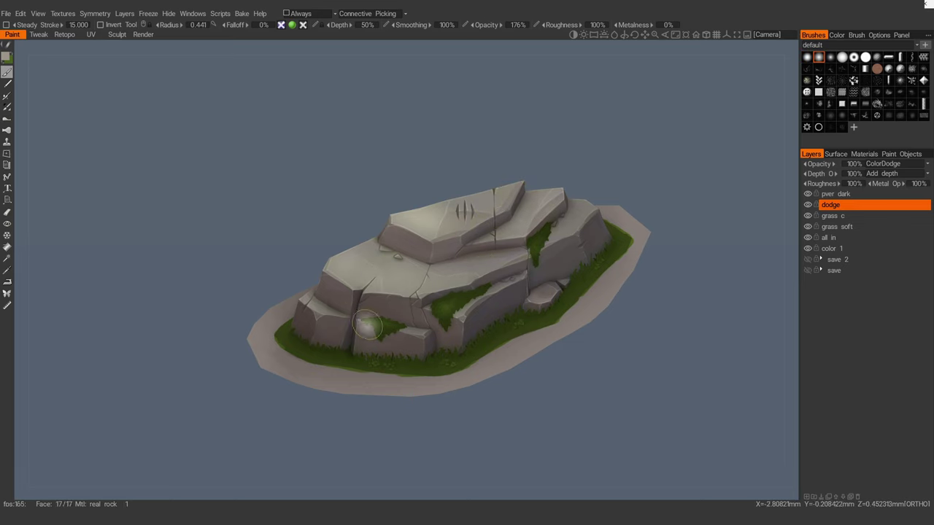
Step: Check the highlights on the slab tops by hiding and showing the dodge layer and viewing the rock from other angles
scroll(493, 319, down, 1)
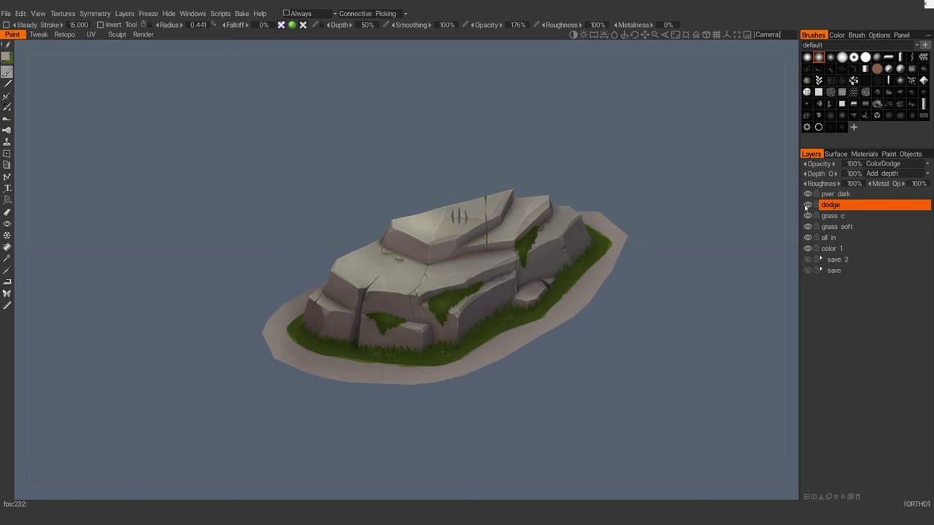
click(807, 206)
click(808, 206)
key(e)
click(486, 191)
click(346, 297)
key(Escape)
drag(592, 171, 590, 191)
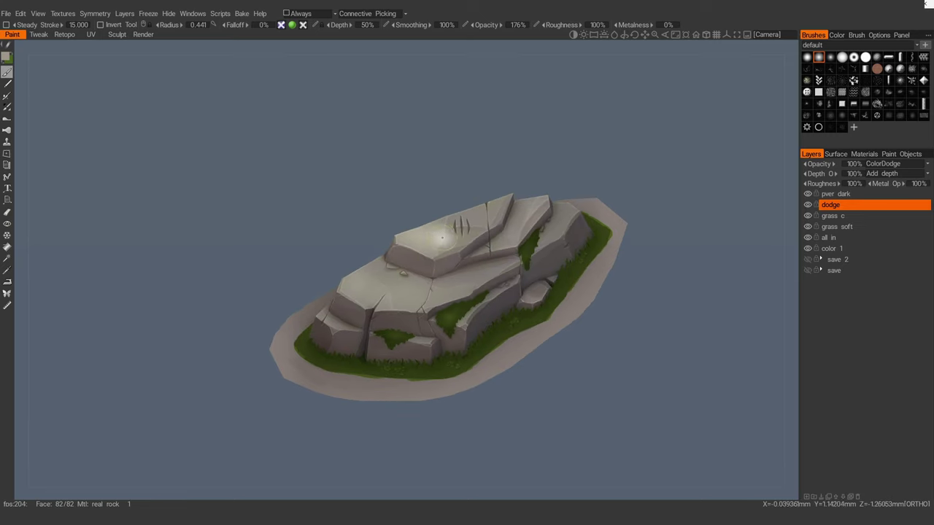
key(e)
click(451, 240)
mouse_move(497, 220)
alt+mouse_down()
mouse_move(482, 211)
mouse_move(409, 286)
mouse_move(523, 270)
alt+mouse_up()
Step: Choose the dark blue-grey paint color (hue 240, saturation 9%, lightness 27%) and rename the pver dark layer to over dark
click(7, 73)
key(x)
click(6, 57)
click(362, 289)
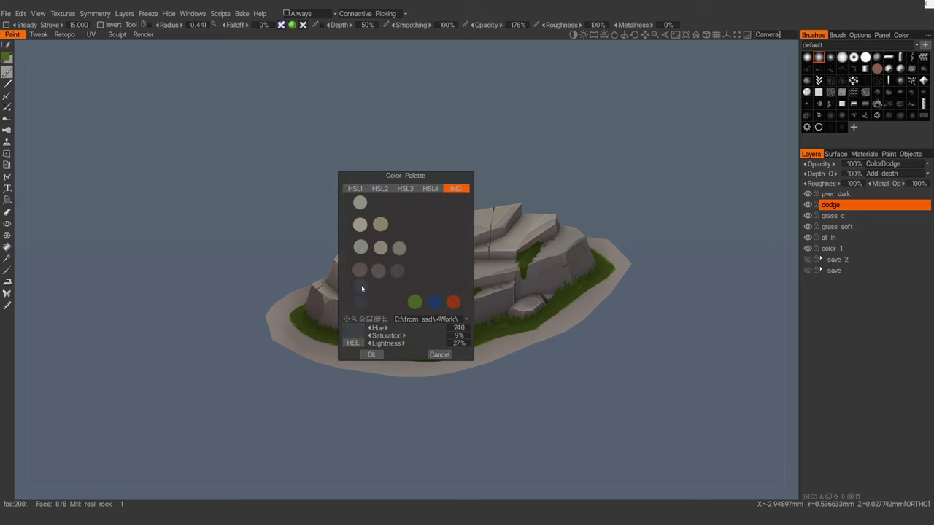
click(372, 354)
double_click(829, 195)
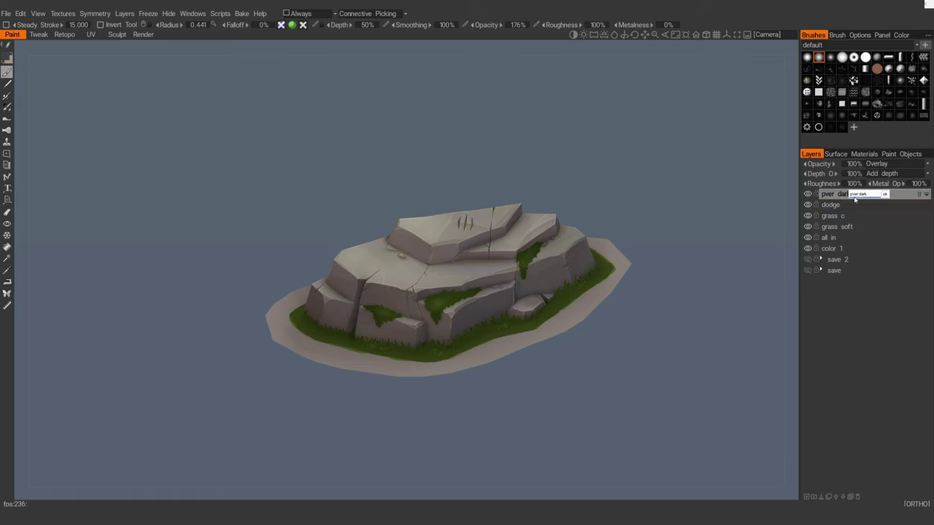
key(Return)
Step: Shade the rock's side faces on the over dark layer with a large soft brush at radius 1.027 and then 0.728
alt+drag(619, 278, 585, 258)
right_drag(569, 272, 597, 272)
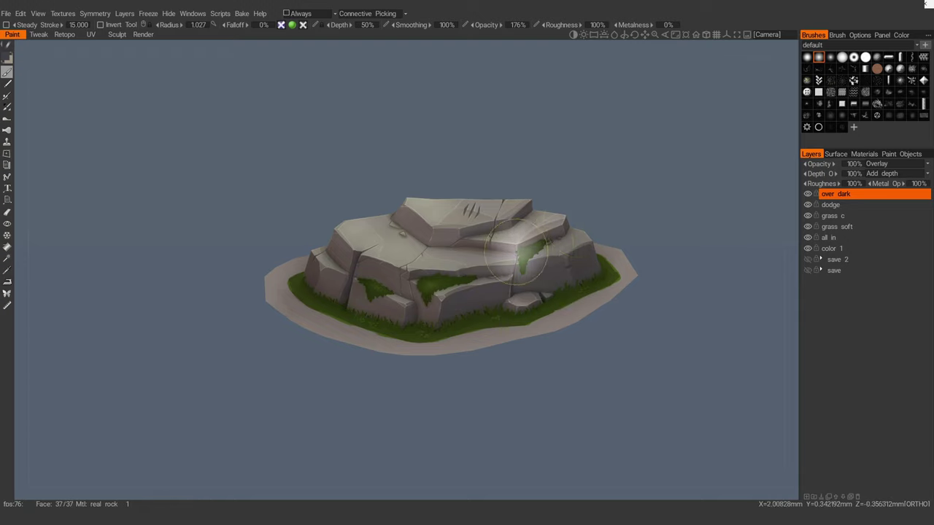
mouse_move(476, 232)
alt+mouse_down()
mouse_move(480, 224)
mouse_move(504, 314)
alt+mouse_up()
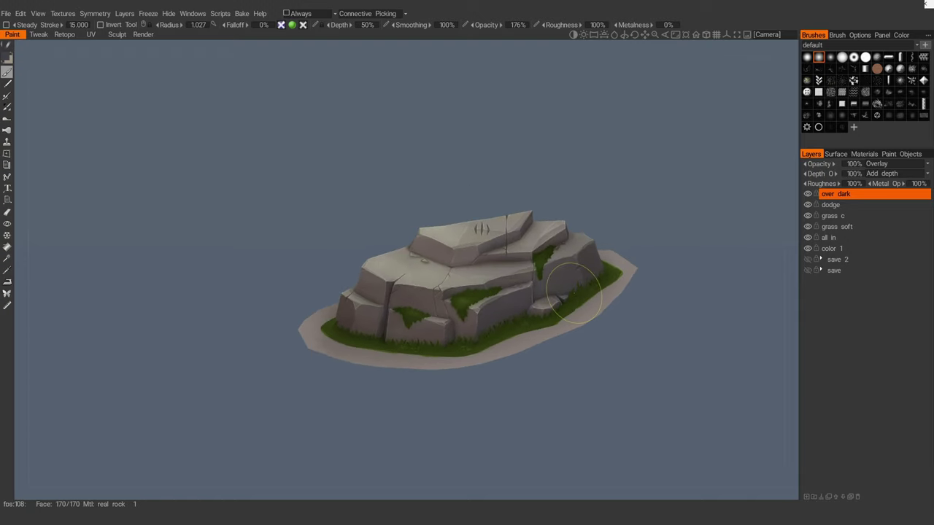
right_drag(501, 289, 472, 291)
right_drag(478, 259, 455, 251)
mouse_move(472, 259)
alt+mouse_down()
mouse_move(495, 232)
mouse_move(555, 254)
alt+mouse_up()
right_drag(548, 234, 575, 233)
alt+drag(475, 260, 502, 265)
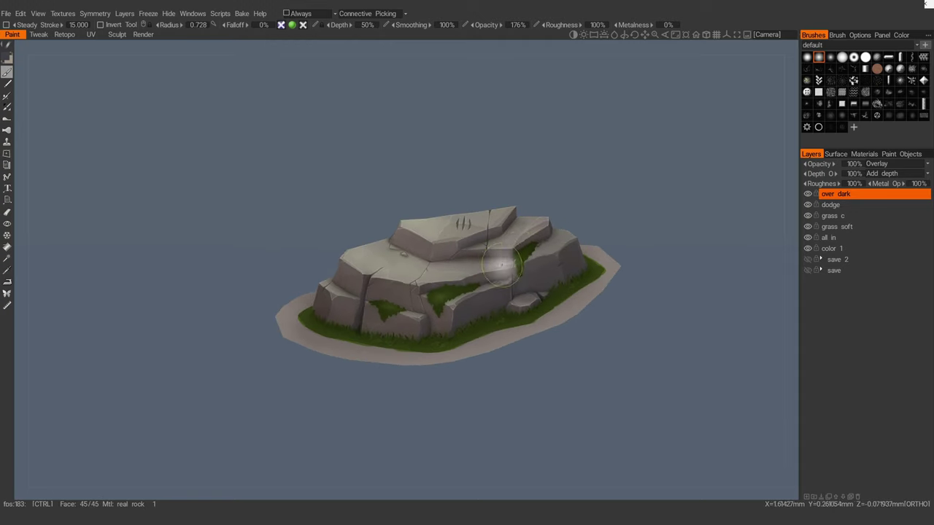
alt+drag(461, 296, 444, 256)
Step: Change the paint color to the dark brown-grey palette swatch for shading the front of the rock
click(6, 58)
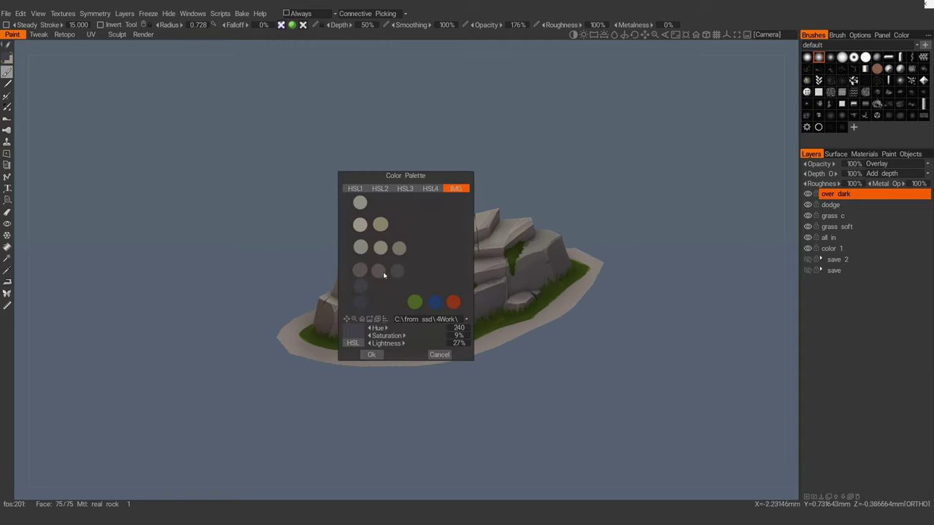
click(383, 272)
click(371, 355)
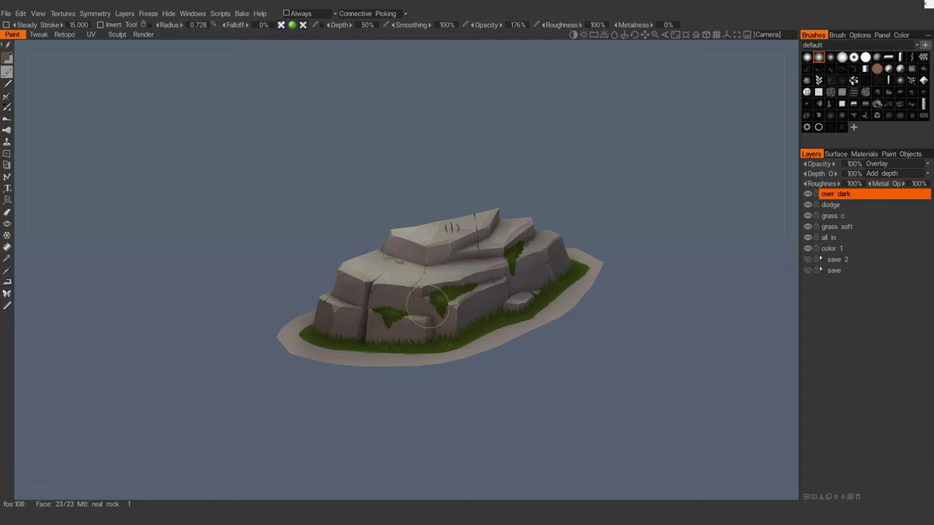
Step: Examine the shading from several angles and compare the rock with the over dark layer hidden and shown
alt+right_drag(428, 307, 403, 301)
alt+drag(402, 301, 387, 299)
alt+right_drag(386, 298, 413, 303)
alt+drag(413, 302, 427, 308)
click(808, 195)
click(808, 194)
alt+drag(541, 312, 522, 330)
alt+right_drag(522, 330, 555, 356)
alt+drag(555, 355, 503, 314)
alt+right_drag(503, 314, 511, 288)
Step: Add a new layer above color 1 and prepare a hard round brush in blue (hue 218, saturation 69%, lightness 41%)
click(830, 249)
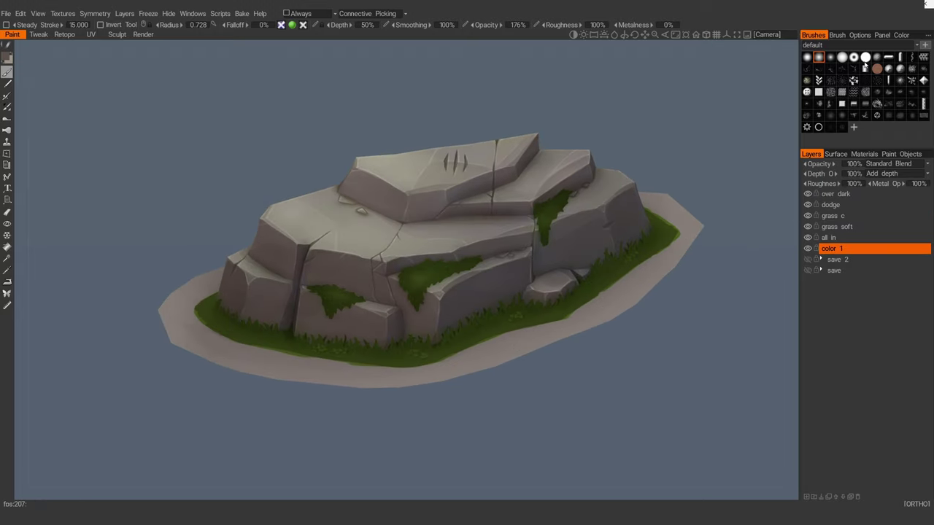
key(ctrl+shift+n)
click(865, 58)
click(6, 57)
click(355, 302)
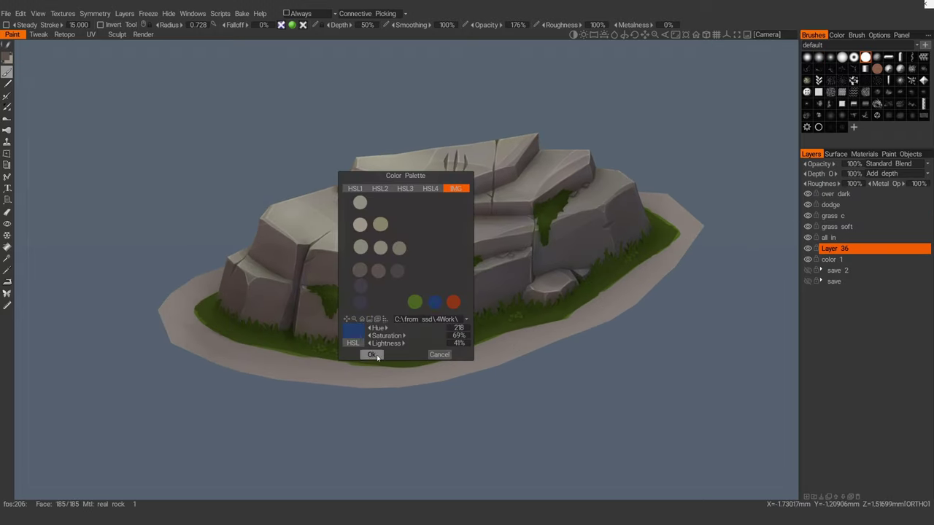
click(377, 355)
Step: Try a blue dab with a 0.035 brush on the flower cluster in the grass below the front block
alt+drag(357, 321, 361, 337)
mouse_move(328, 343)
alt+right_down()
mouse_move(369, 316)
mouse_move(346, 319)
alt+right_up()
alt+middle_drag(393, 297, 419, 278)
alt+right_drag(419, 278, 459, 256)
drag(354, 298, 364, 303)
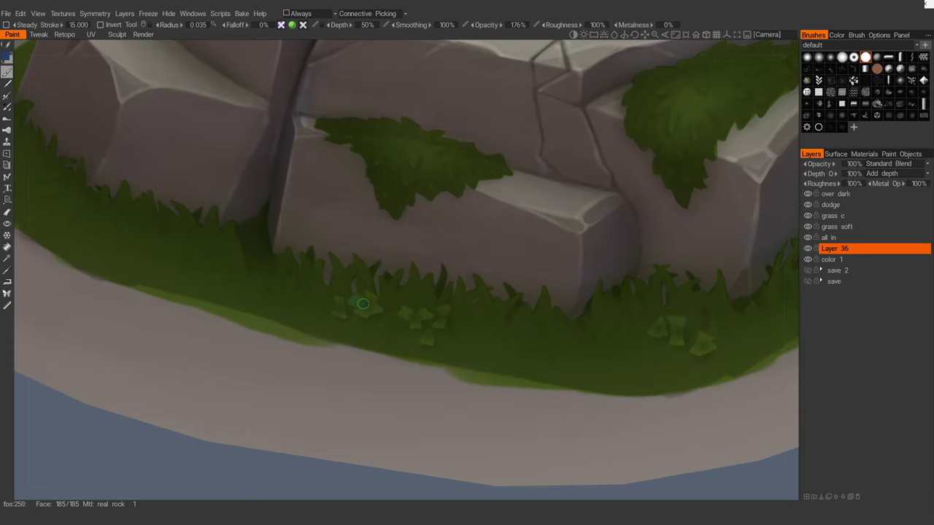
Step: Move the new layer above grass c, name it flowers, and set its blending to Overlay
drag(832, 248, 830, 217)
double_click(830, 217)
text(flowers)
key(Return)
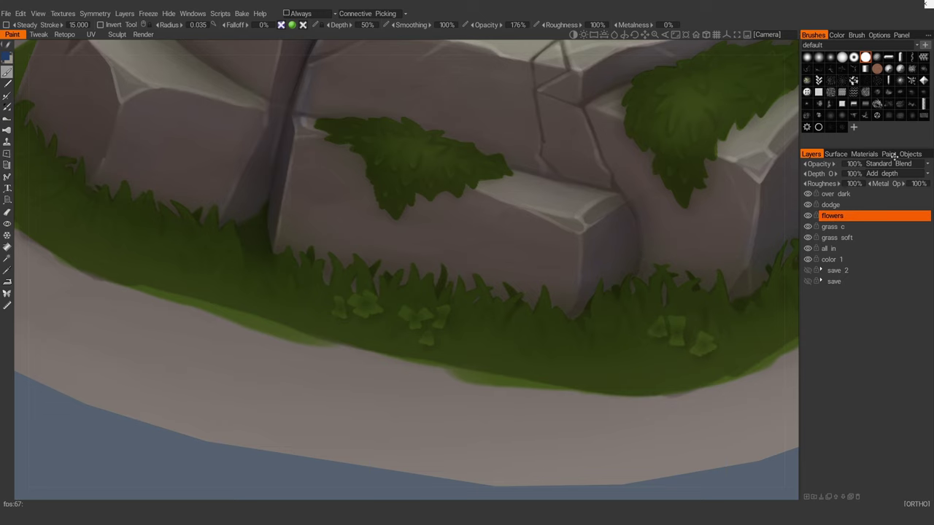
click(893, 164)
click(879, 266)
Step: Try a blue stroke on the flowers below the front block, and undo it
alt+drag(524, 284, 539, 285)
mouse_move(357, 300)
mouse_down()
mouse_move(394, 324)
mouse_move(380, 328)
mouse_up()
key(ctrl+z)
Step: Choose a lighter blue and dab it on a flower in the second cluster below the front block
click(6, 56)
click(355, 189)
click(411, 259)
click(371, 355)
click(407, 315)
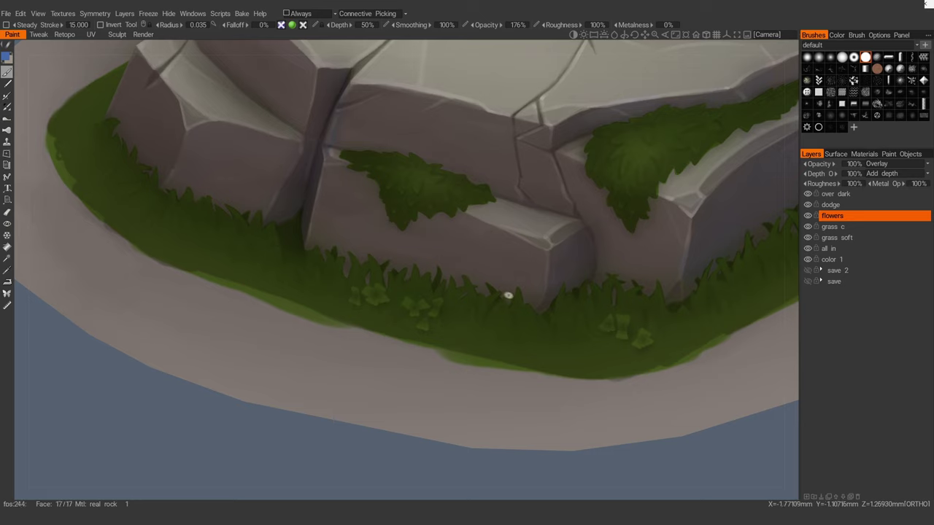
Step: Try ColorDodge and SoftLight blending on the flowers layer
click(885, 164)
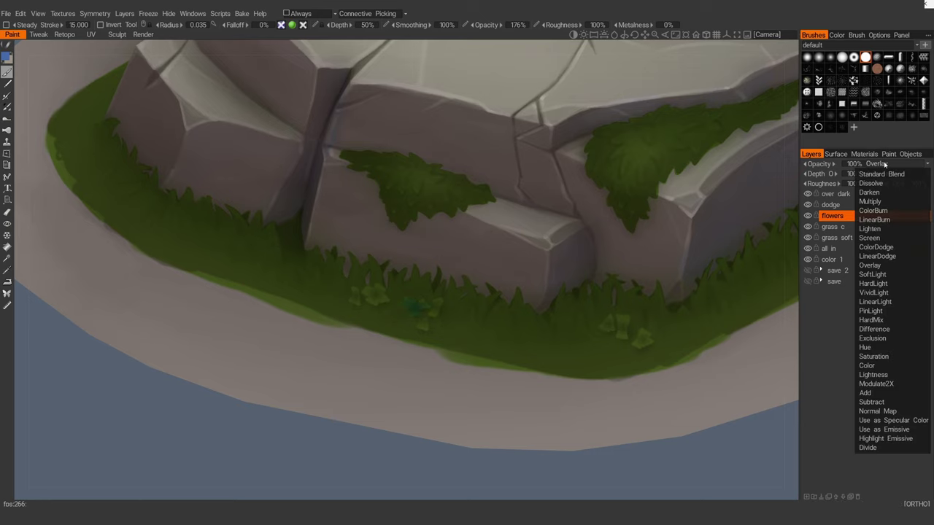
click(881, 248)
click(885, 164)
click(882, 276)
Step: Set the flowers layer's blending to HardLight and its opacity to 55%
click(892, 164)
click(881, 286)
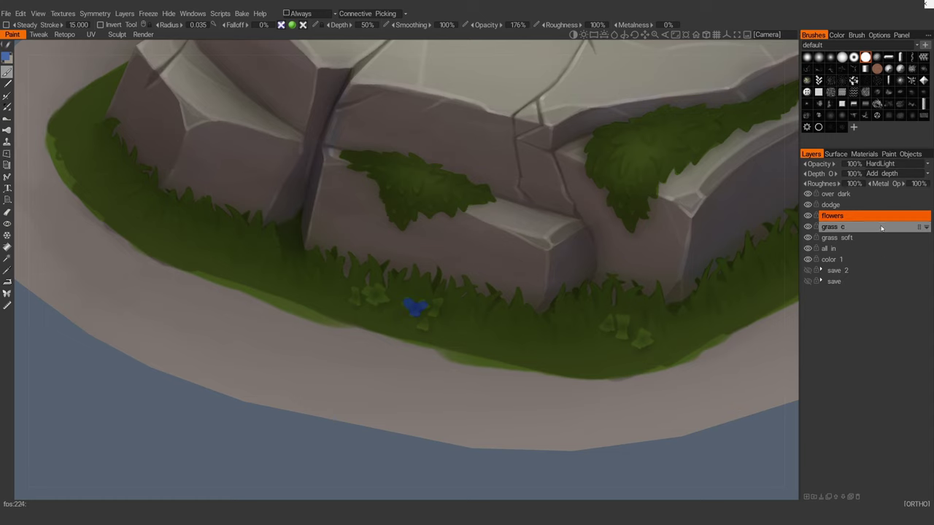
drag(854, 164, 838, 165)
alt+drag(361, 439, 354, 440)
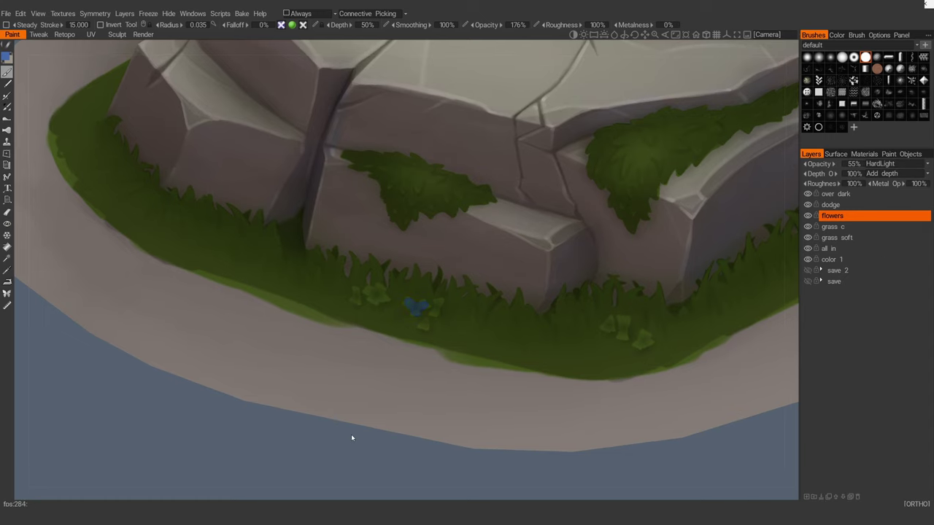
Step: Color the petals of the two flower clusters below the front block blue with a 0.011 brush
scroll(420, 303, up, 5)
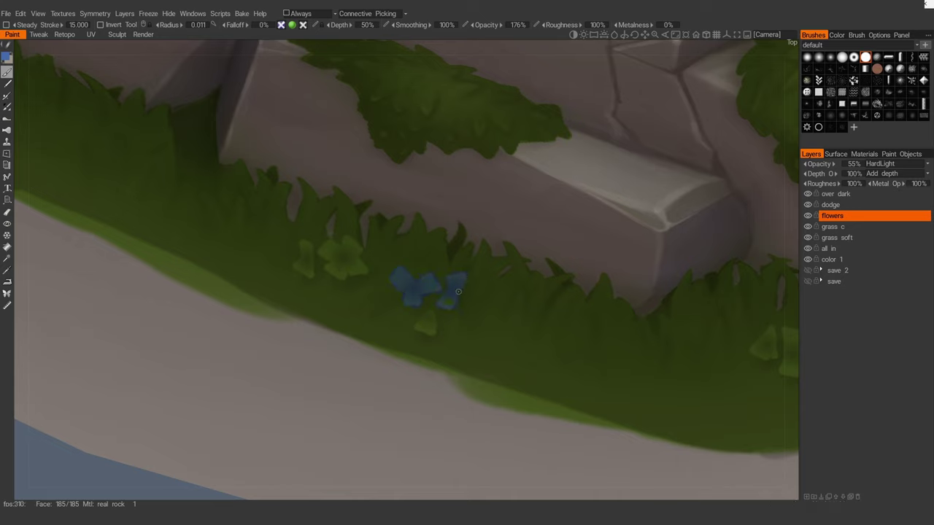
drag(459, 292, 427, 333)
alt+middle_drag(430, 322, 492, 336)
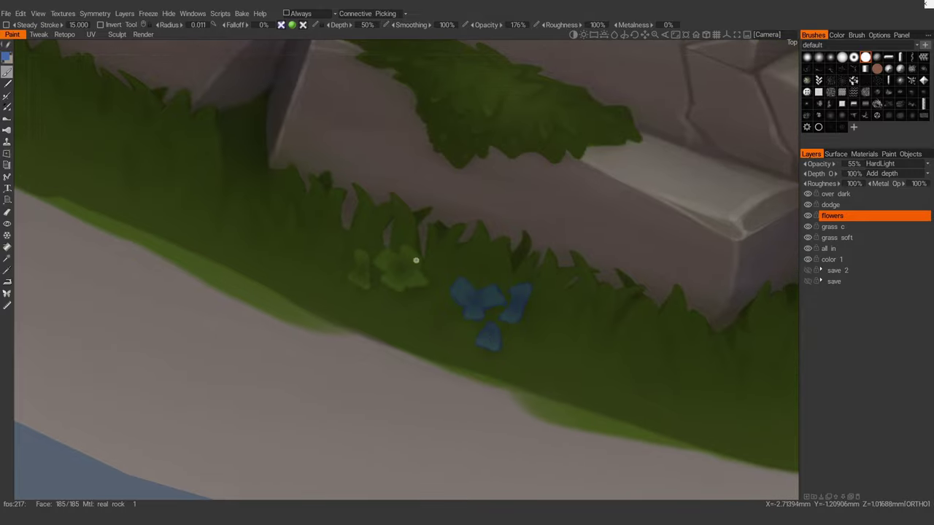
mouse_move(401, 254)
mouse_down()
mouse_move(408, 251)
mouse_move(357, 276)
mouse_up()
Step: Set the flowers layer's opacity to 65% and color the flower cluster at the base's front corner blue with a 0.020 brush
alt+right_drag(363, 263, 332, 244)
drag(818, 165, 827, 165)
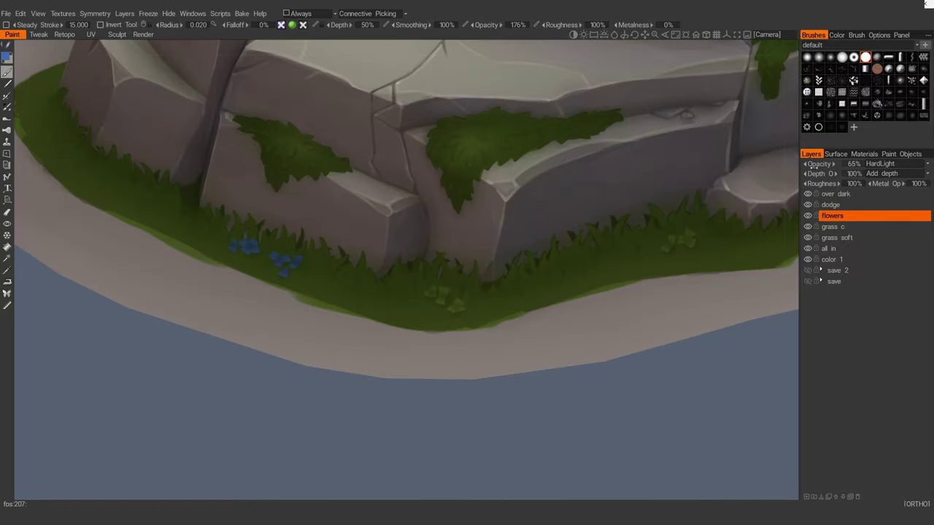
scroll(454, 355, up, 3)
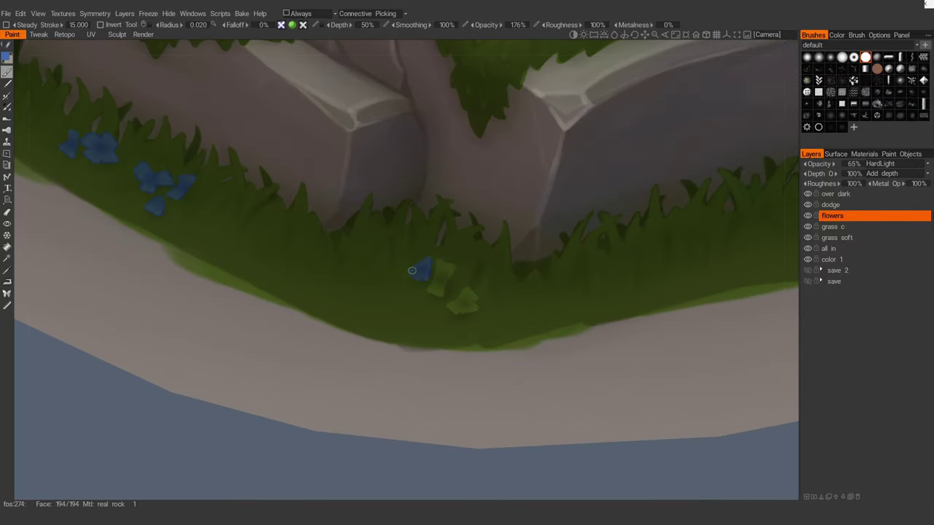
mouse_move(412, 271)
mouse_down()
mouse_move(437, 263)
mouse_move(440, 293)
mouse_up()
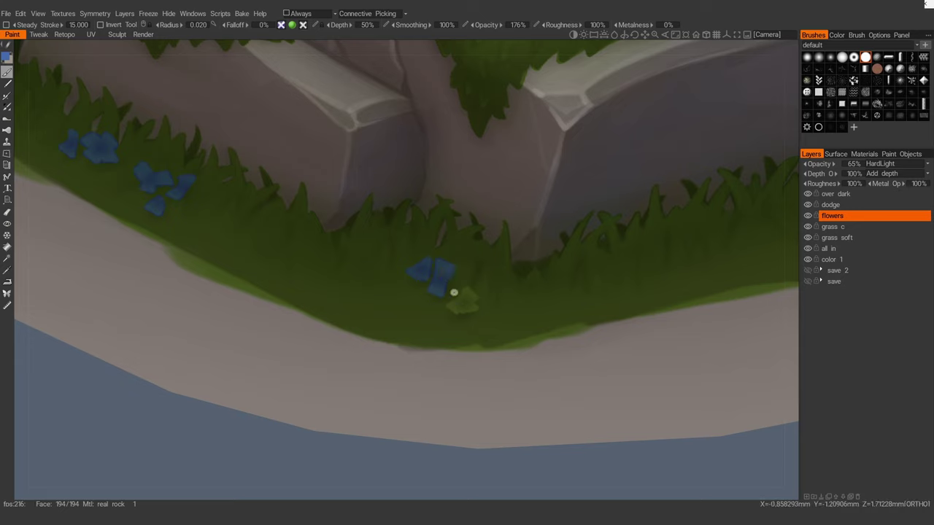
Step: Color the petals blue on the two flower clusters before the long front block and beyond the small loose rock
mouse_move(766, 211)
alt+middle_down()
mouse_move(608, 275)
mouse_move(428, 259)
alt+middle_up()
drag(386, 285, 386, 274)
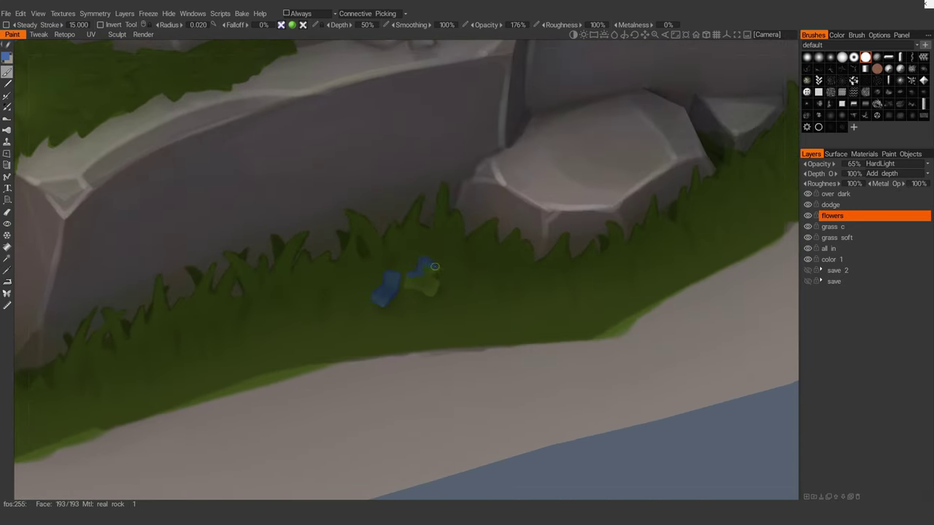
mouse_move(642, 220)
alt+middle_down()
mouse_move(548, 252)
mouse_move(459, 258)
alt+middle_up()
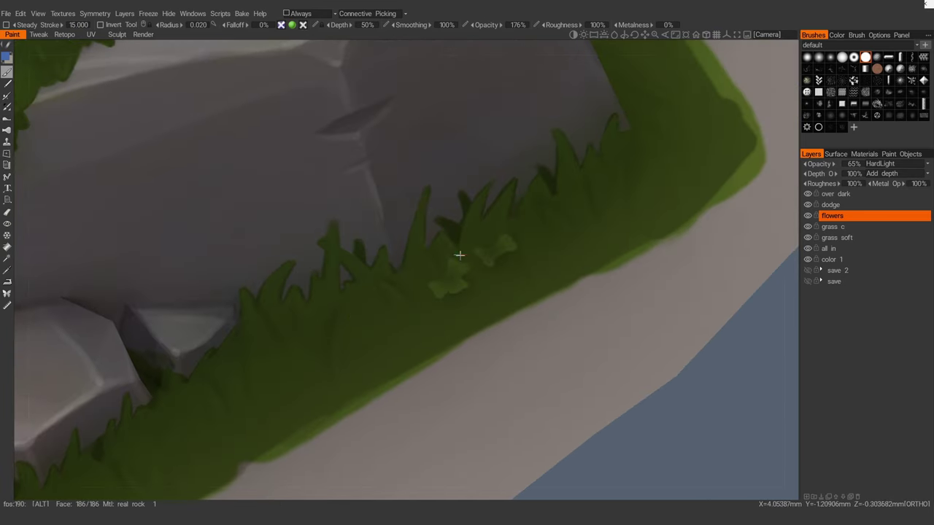
drag(457, 261, 447, 277)
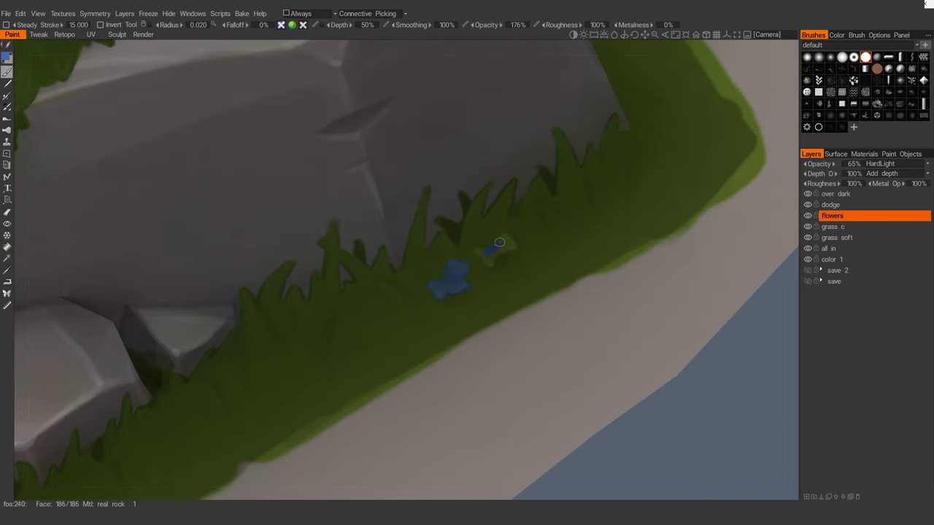
Step: Try tinting the first flower cluster pinkish red with a soft brush, and undo the stroke
alt+right_drag(440, 308, 446, 274)
alt+middle_drag(445, 273, 494, 378)
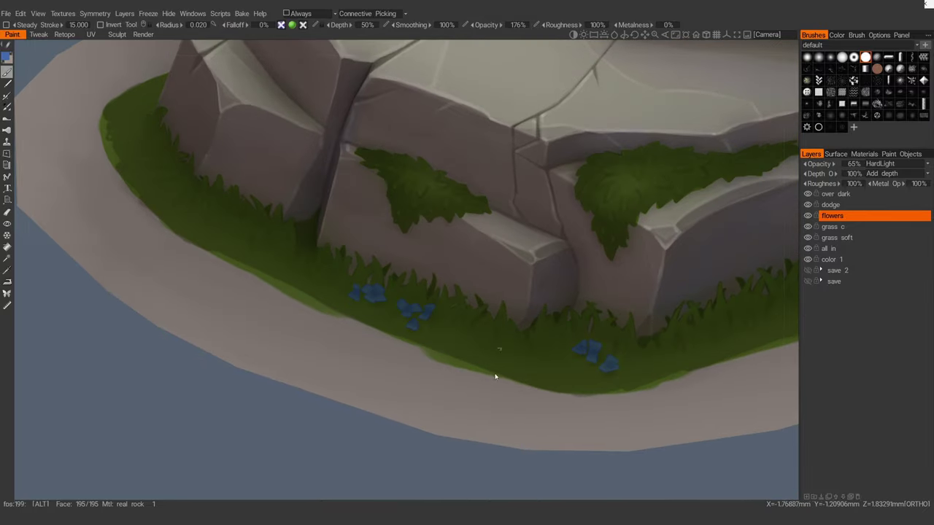
click(7, 56)
drag(433, 219, 451, 216)
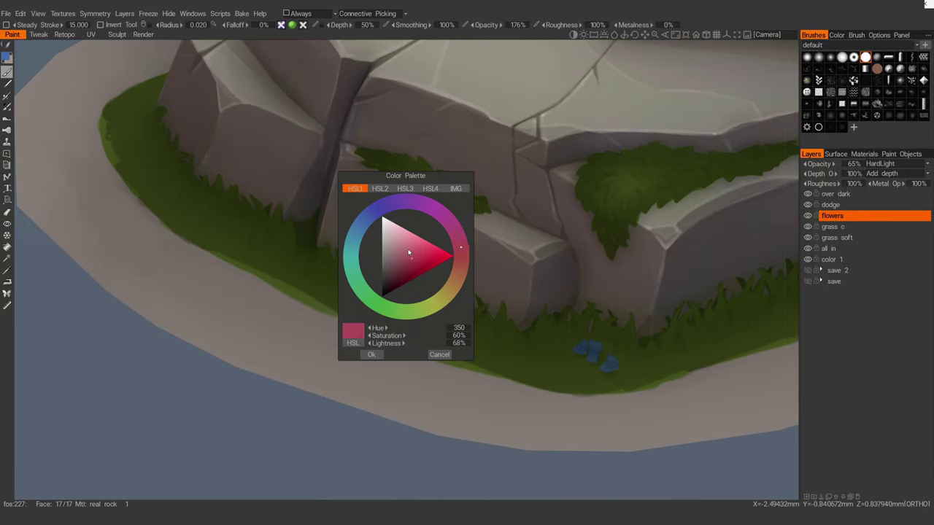
drag(409, 252, 408, 247)
click(371, 355)
click(819, 57)
alt+middle_drag(358, 285, 387, 311)
alt+right_drag(388, 311, 400, 323)
alt+middle_drag(401, 322, 373, 274)
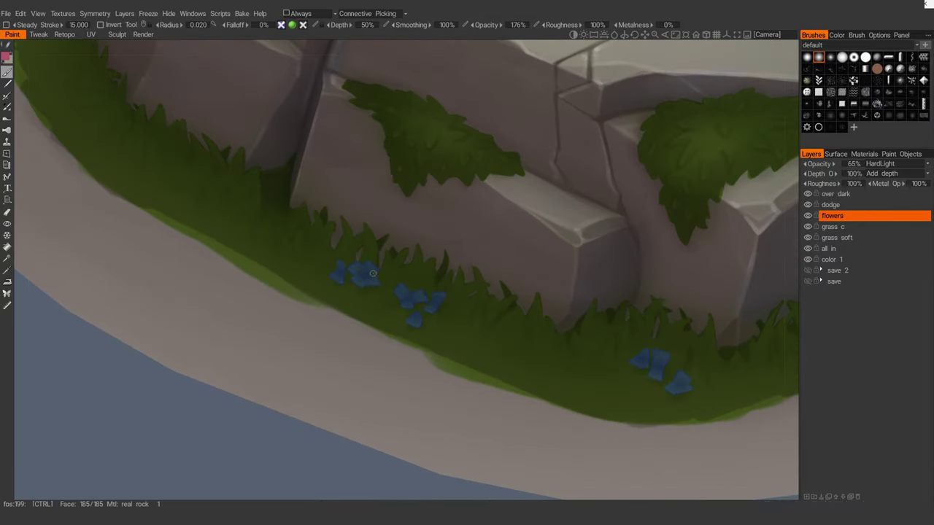
right_drag(373, 274, 363, 273)
drag(363, 273, 369, 276)
key(ctrl+z)
Step: Choose a magenta and dab small accents on the two flower clusters below the front block with a hard 0.018 brush
click(6, 56)
drag(445, 218, 449, 229)
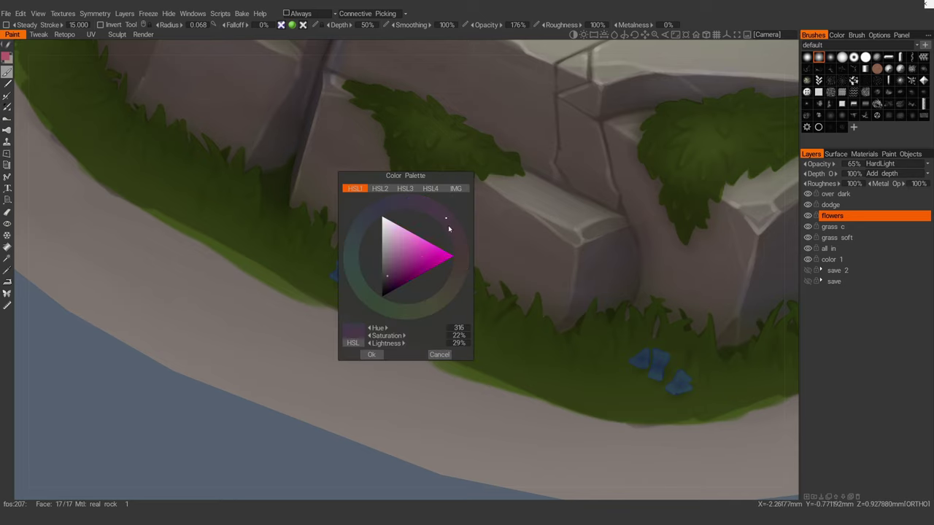
click(417, 262)
click(372, 355)
right_drag(365, 275, 362, 271)
alt+drag(362, 271, 371, 292)
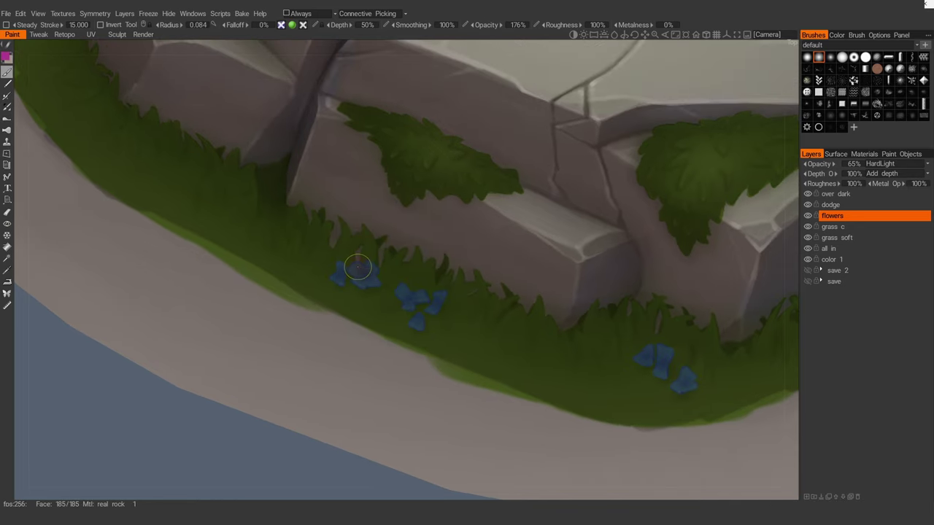
mouse_move(377, 270)
right_down()
mouse_move(360, 268)
mouse_move(372, 269)
right_up()
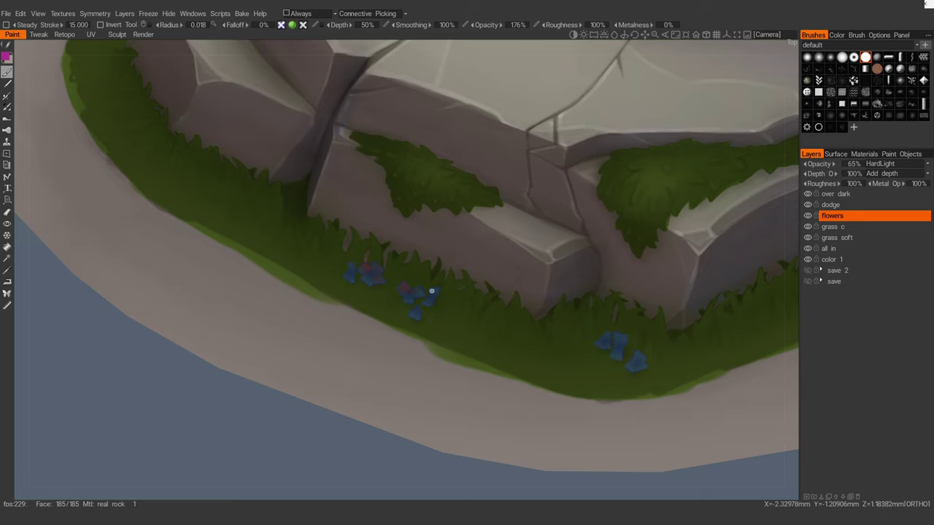
alt+middle_drag(354, 284, 286, 264)
click(350, 290)
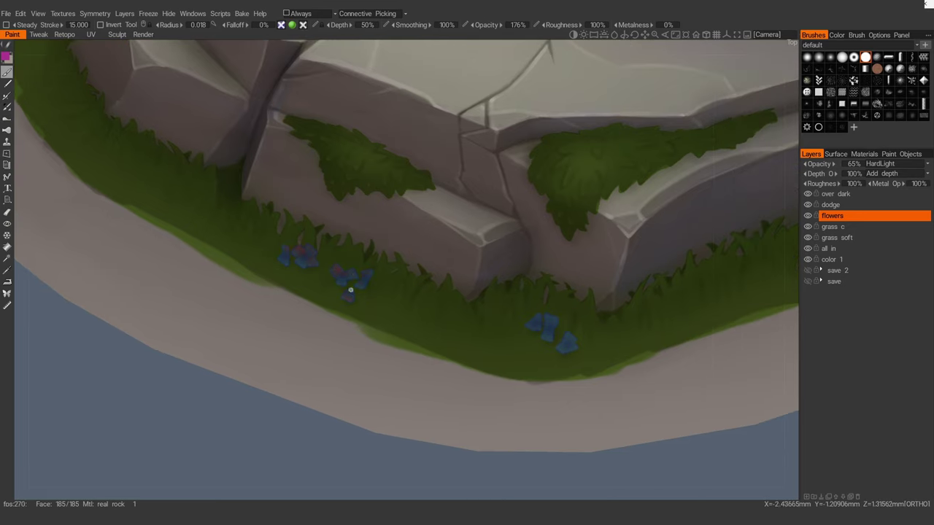
Step: Dab magenta accents on the front corner cluster and the two clusters along the long side of the rock
alt+middle_drag(350, 290, 211, 268)
mouse_move(350, 290)
alt+right_down()
mouse_move(328, 196)
mouse_move(410, 298)
alt+right_up()
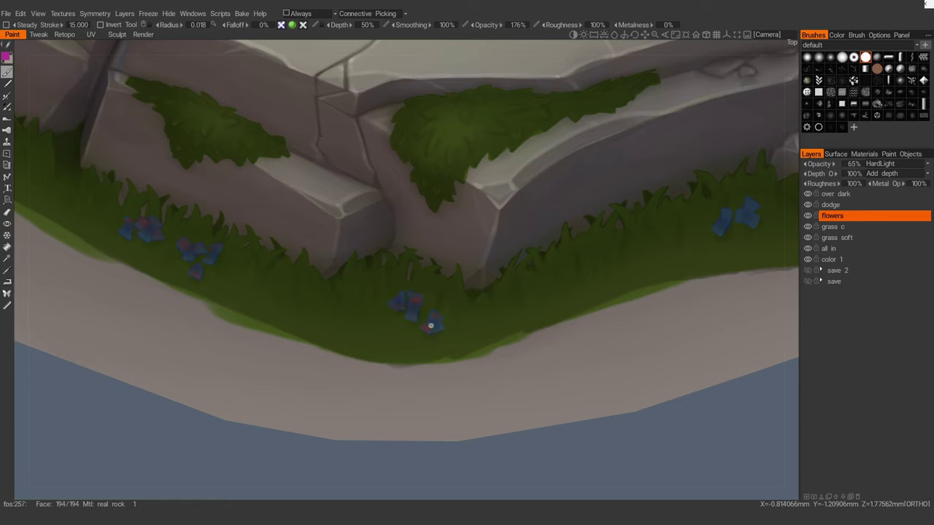
alt+middle_drag(434, 331, 124, 419)
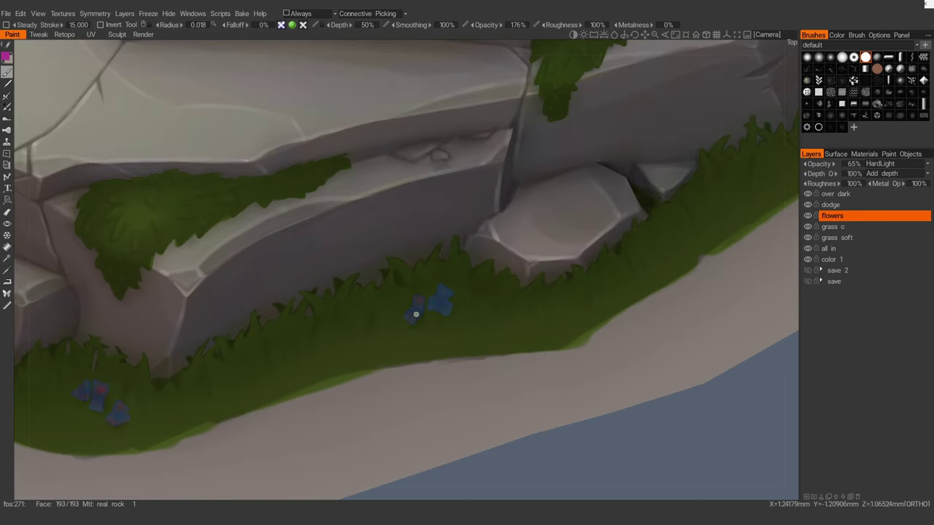
alt+right_drag(423, 334, 513, 242)
alt+middle_drag(513, 242, 357, 314)
alt+right_drag(356, 313, 409, 379)
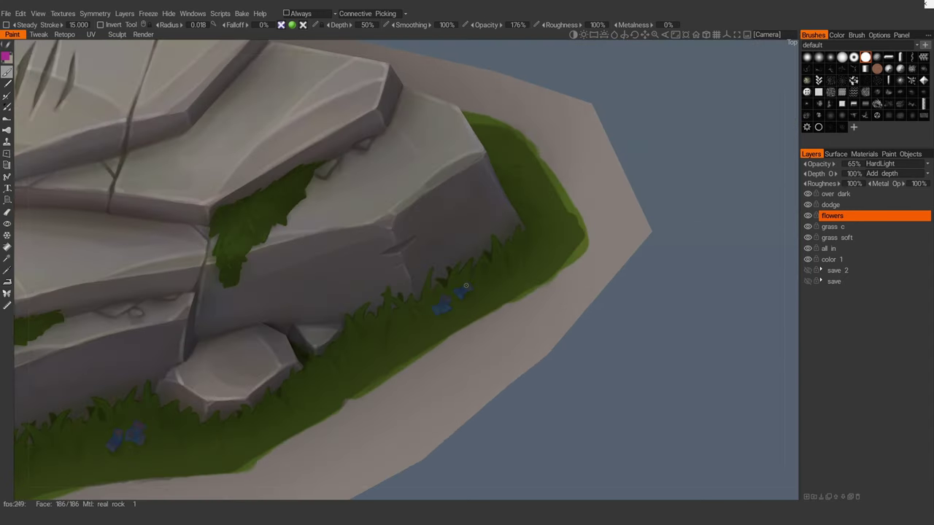
Step: Add more magenta touches to the petals of the flower cluster at the base's front corner
scroll(442, 289, down, 5)
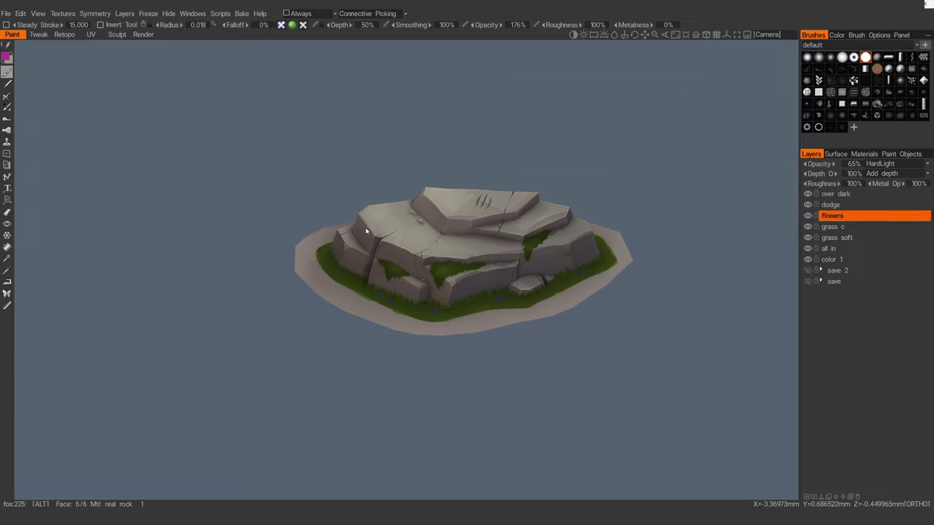
scroll(442, 279, up, 5)
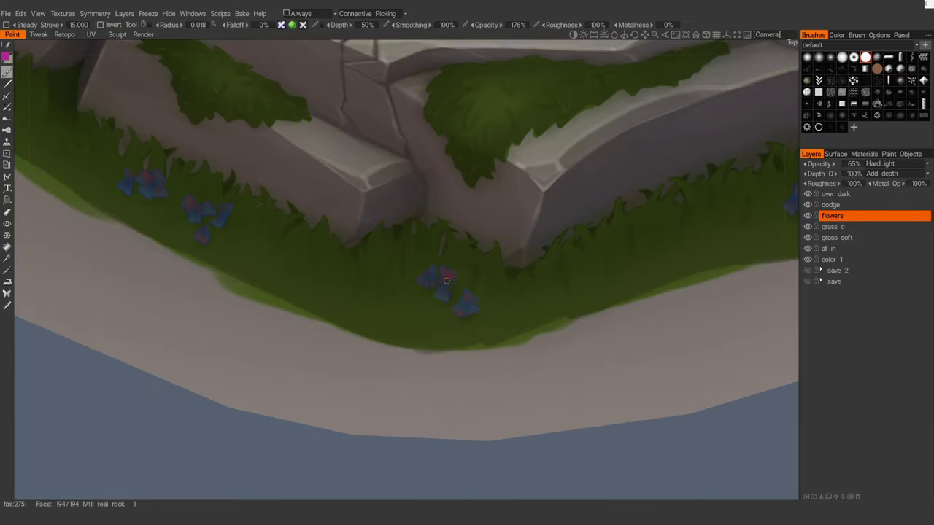
scroll(438, 295, down, 5)
scroll(398, 304, up, 5)
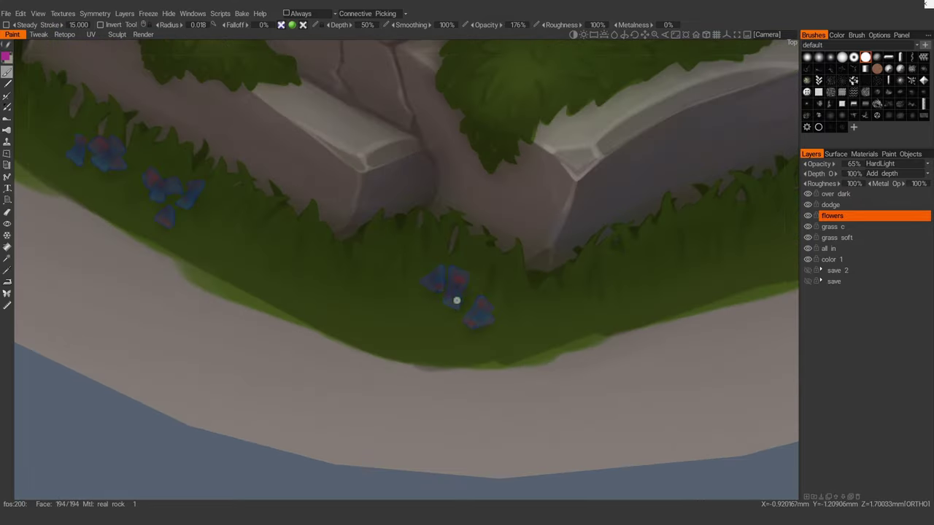
Step: Choose a medium blue and retouch the magenta-tinted petals of the flower clusters with the 0.018 brush
scroll(457, 299, down, 5)
alt+drag(349, 229, 378, 291)
scroll(381, 290, up, 5)
click(5, 56)
click(360, 229)
click(374, 354)
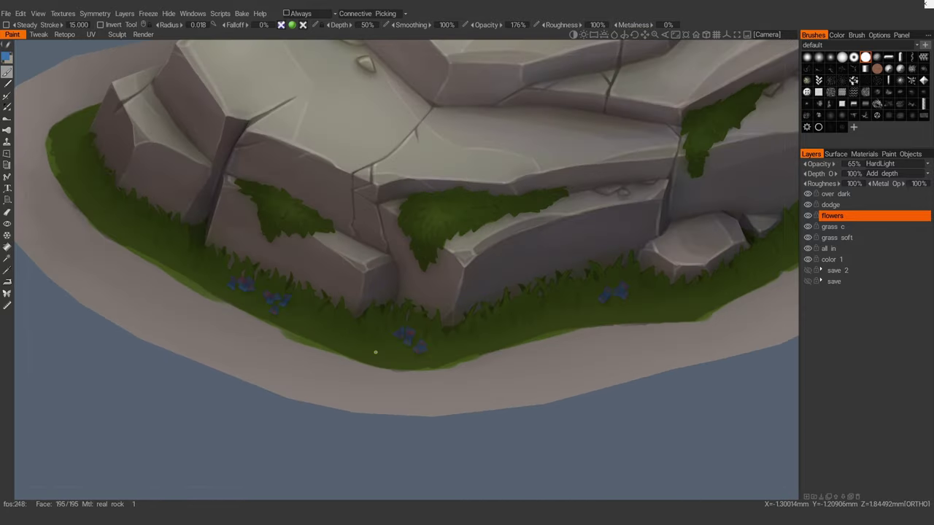
scroll(394, 332, up, 2)
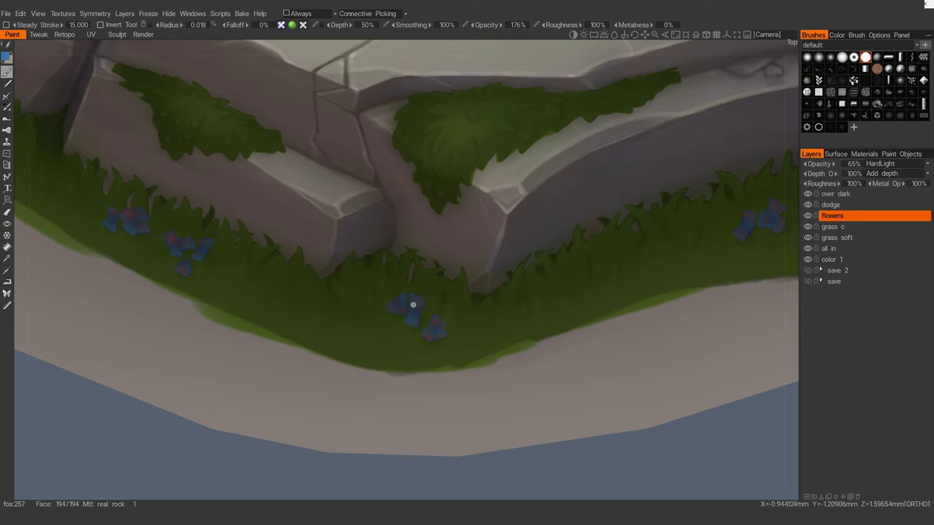
alt+middle_drag(250, 270, 443, 322)
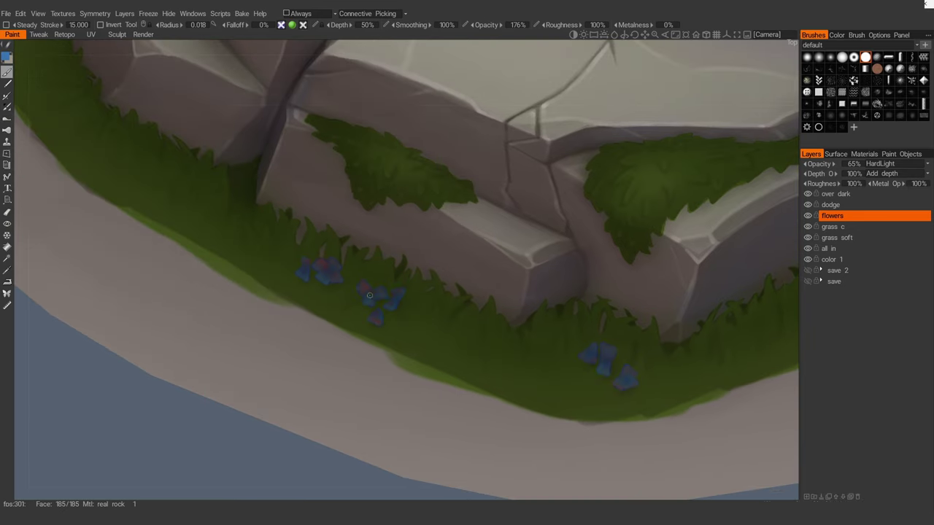
drag(370, 296, 371, 302)
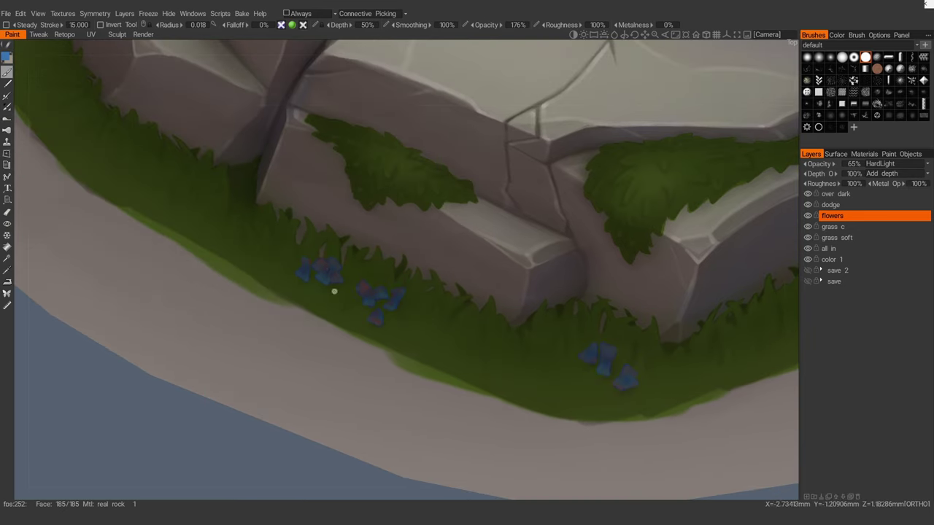
scroll(365, 316, up, 1)
scroll(376, 326, down, 6)
alt+middle_drag(693, 259, 468, 259)
scroll(394, 287, up, 5)
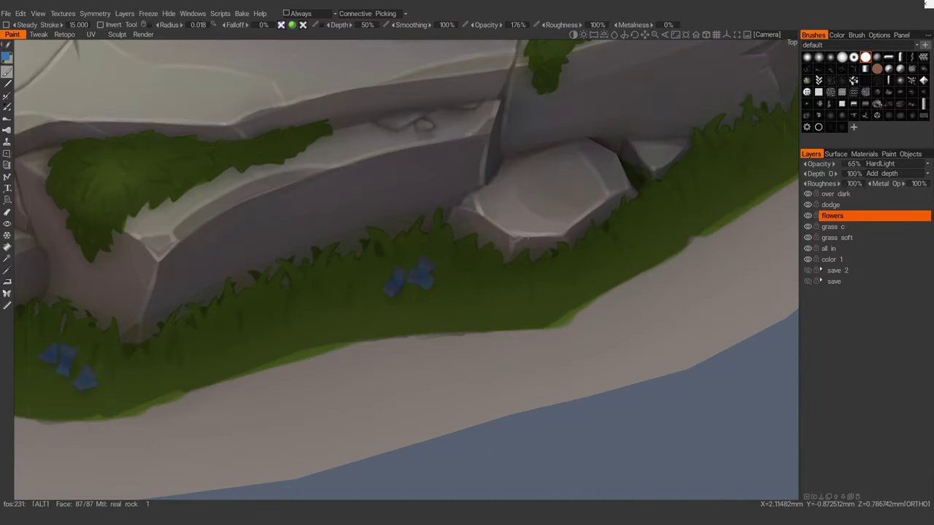
Step: Set the flowers layer's opacity to 71%
scroll(528, 237, down, 2)
scroll(705, 192, down, 5)
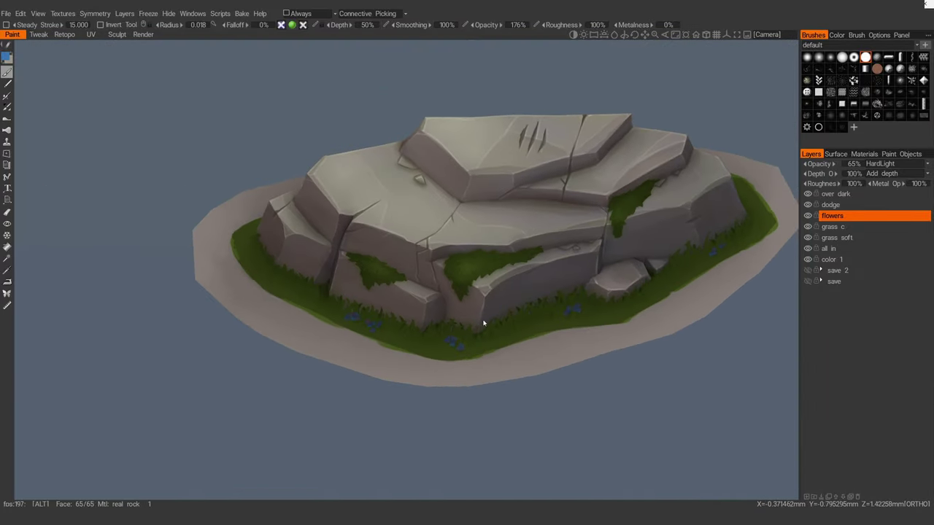
alt+middle_drag(483, 323, 446, 305)
alt+right_drag(446, 305, 444, 287)
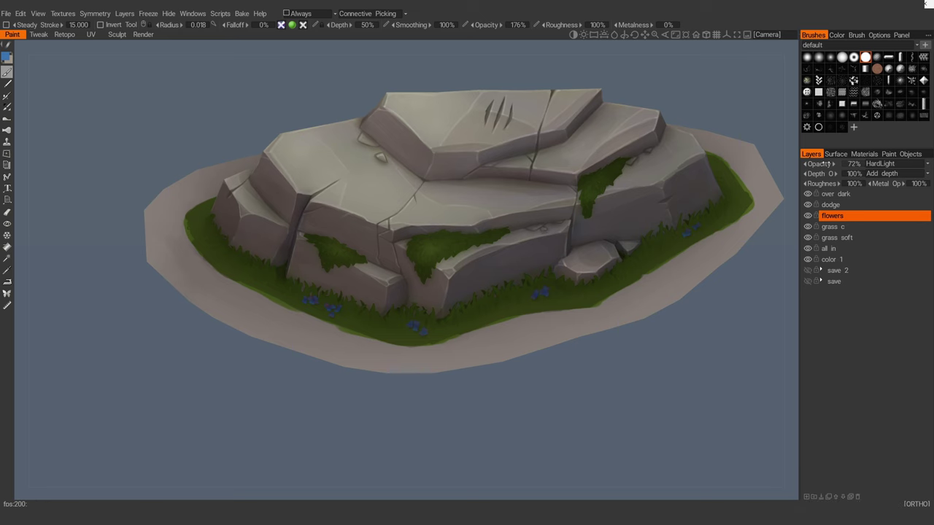
Step: Apply a Brightness/Contrast adjustment to the flowers layer with brightness 10 and contrast -5
click(63, 13)
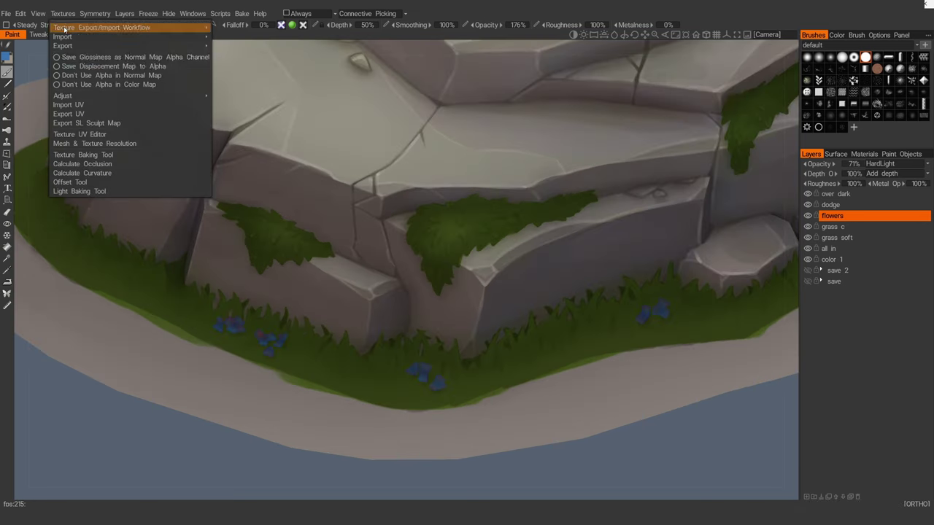
mouse_move(82, 90)
click(246, 177)
drag(352, 221, 375, 213)
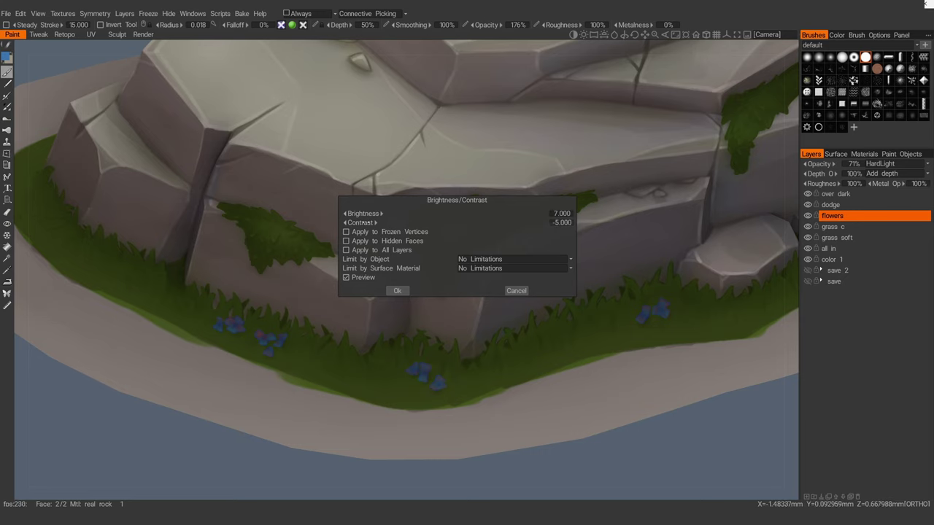
scroll(438, 307, down, 5)
scroll(474, 324, up, 2)
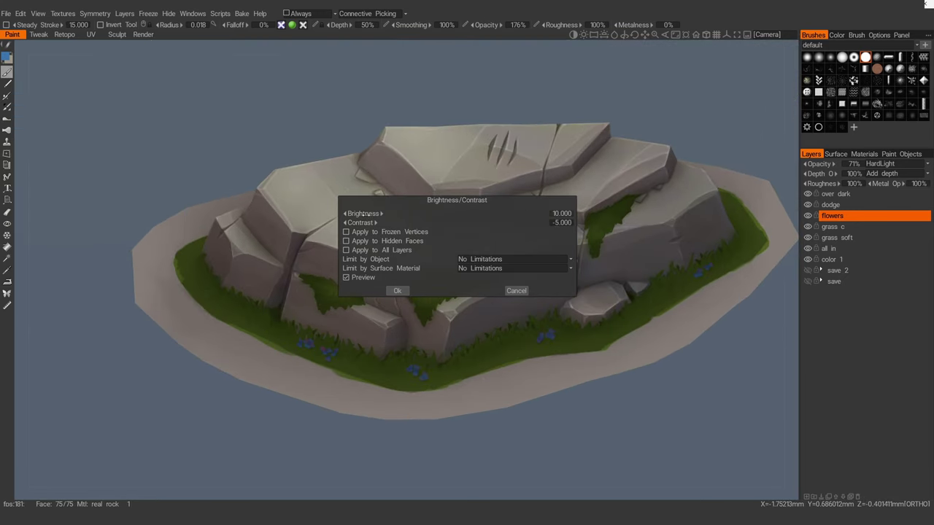
click(397, 290)
Step: Add a new layer above the over dark layer and name it "more flowers"
scroll(390, 234, down, 5)
scroll(450, 238, up, 6)
alt+drag(450, 238, 419, 258)
scroll(434, 270, down, 3)
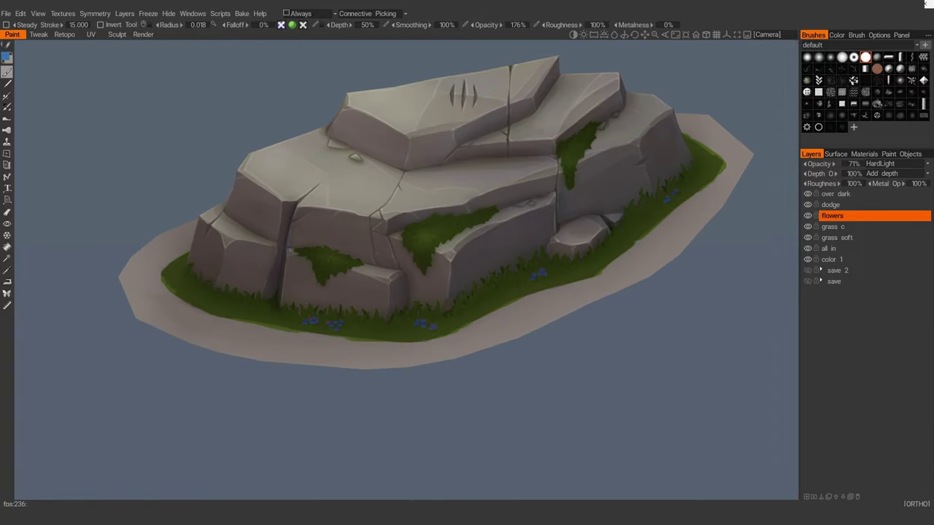
click(856, 195)
key(ctrl+shift+n)
double_click(859, 194)
text(more flowe)
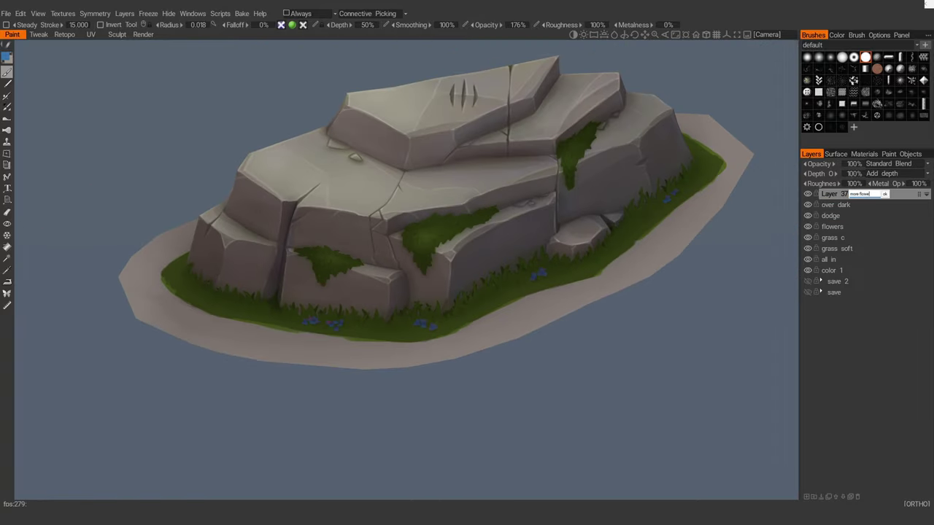
text(rs)
key(Return)
Step: Choose a reddish-orange color and dab small flowers along the grass strip at the rock's base with the 0.027 brush
click(7, 57)
click(456, 187)
click(452, 302)
click(372, 355)
scroll(365, 336, up, 2)
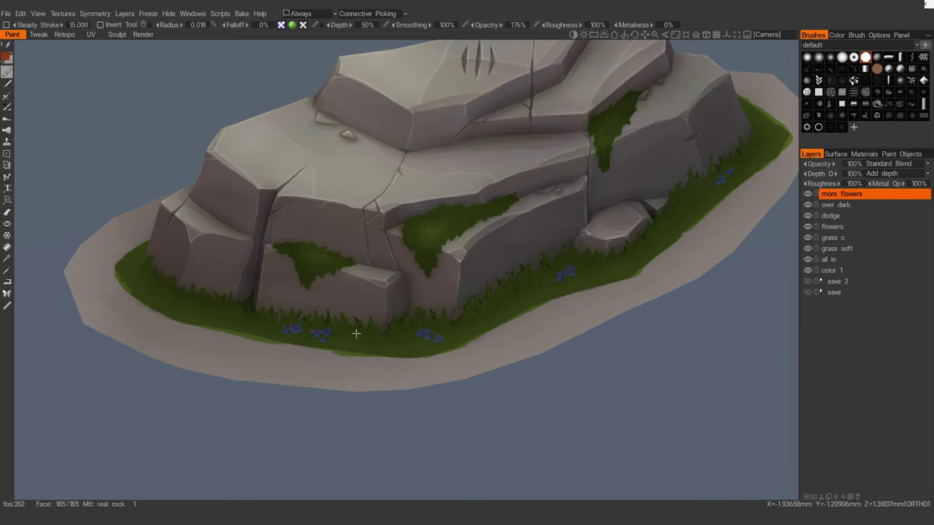
alt+drag(356, 333, 343, 341)
right_drag(405, 339, 404, 340)
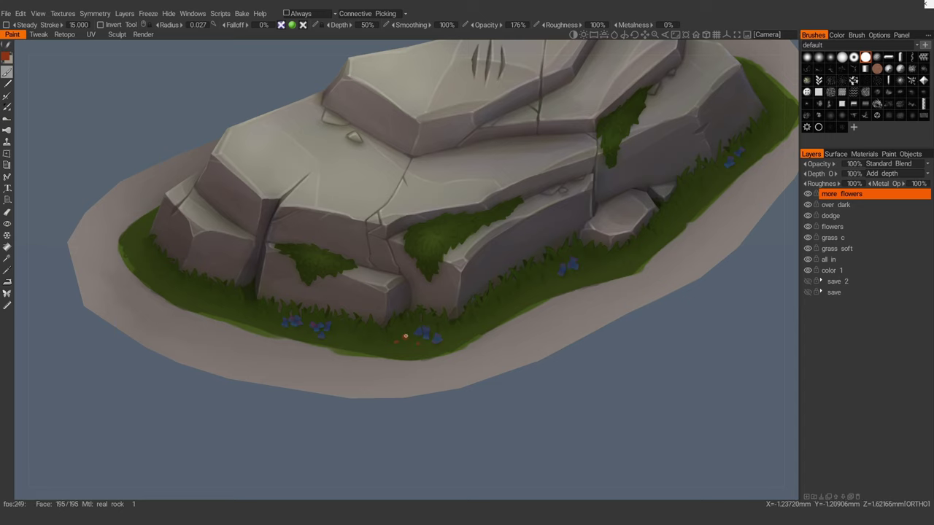
alt+drag(406, 337, 451, 317)
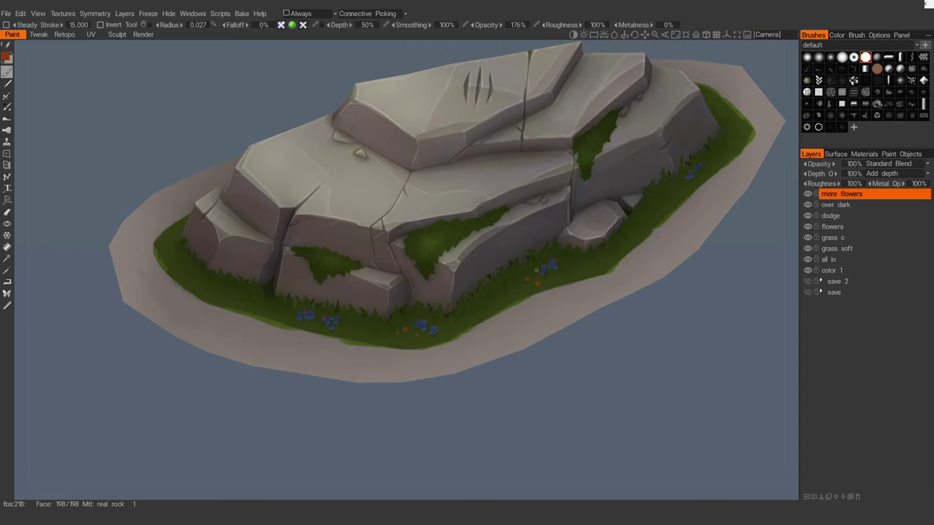
alt+drag(536, 270, 569, 271)
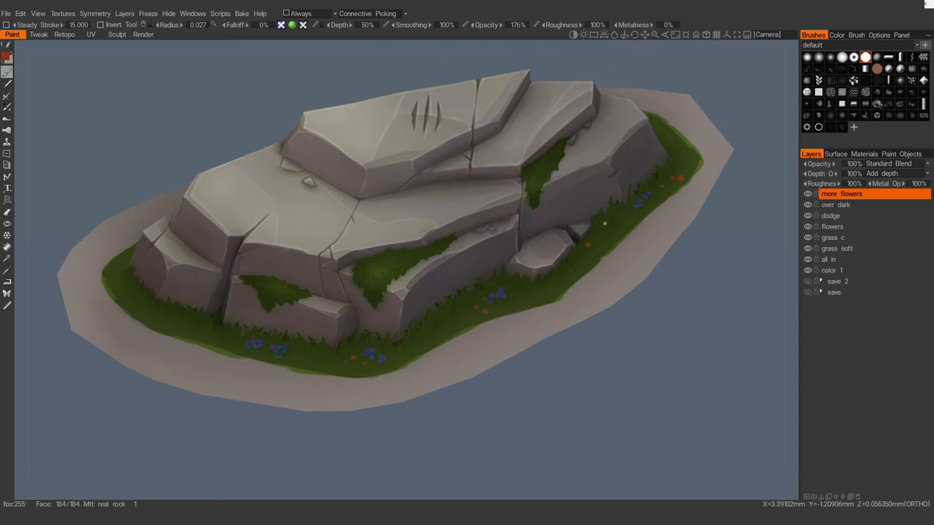
alt+middle_drag(604, 223, 771, 209)
Step: Add more small red flowers to the moss patches and the grass at the rock's far-left end
click(348, 302)
mouse_move(448, 278)
alt+mouse_down()
mouse_move(542, 255)
mouse_move(435, 265)
alt+mouse_up()
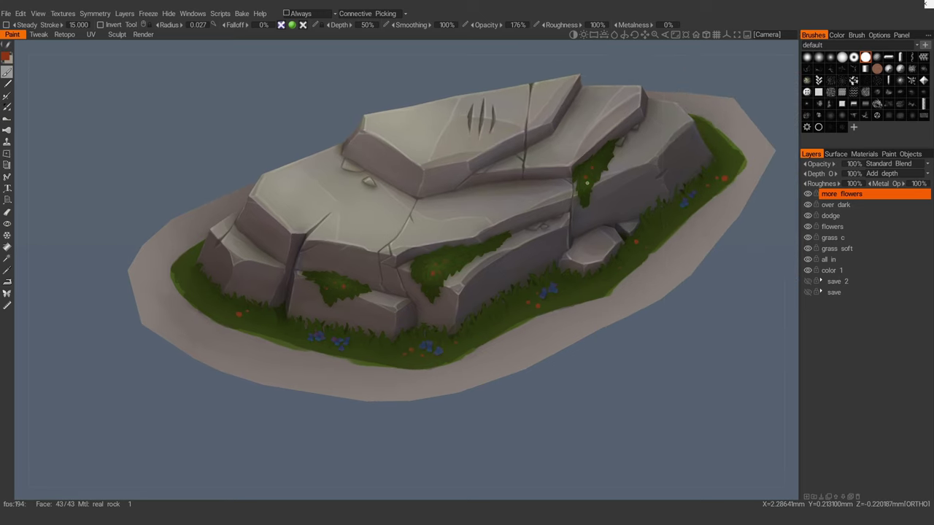
alt+right_drag(587, 183, 553, 216)
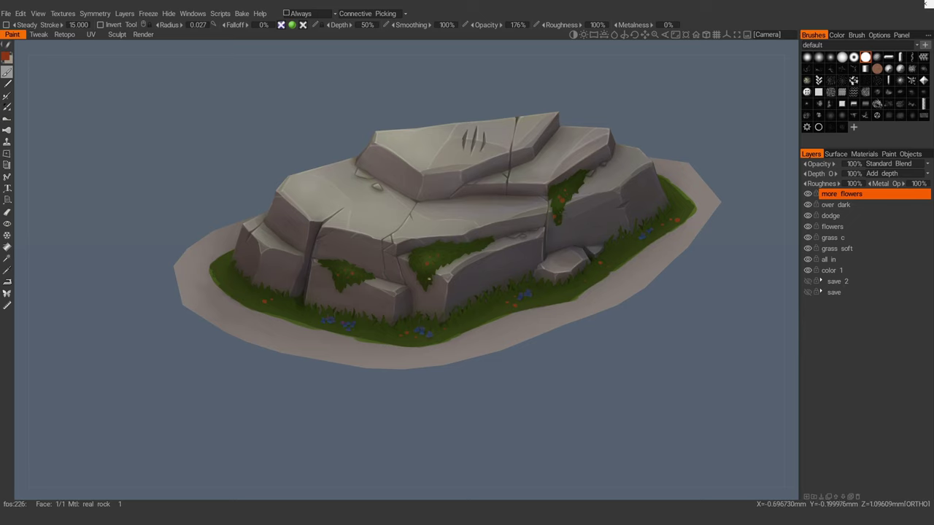
mouse_move(432, 307)
alt+right_down()
mouse_move(396, 315)
mouse_move(429, 308)
alt+right_up()
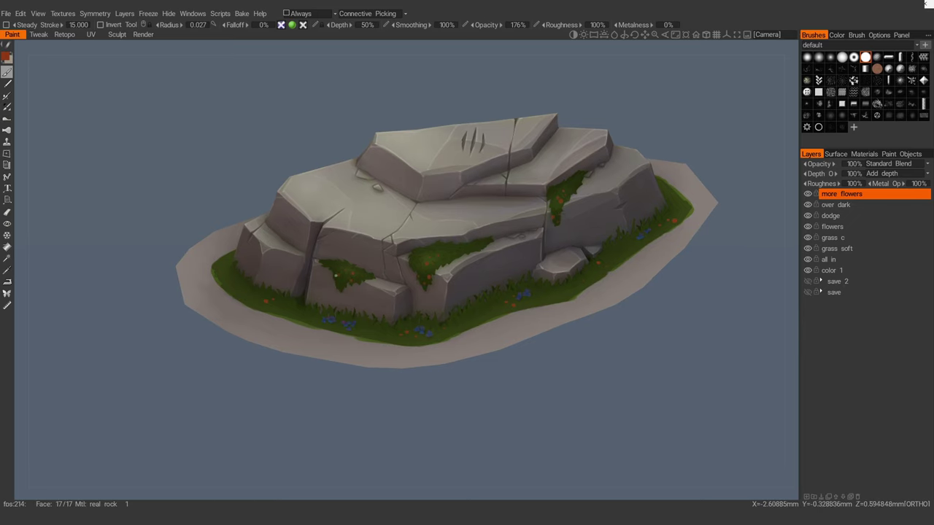
alt+right_drag(336, 285, 298, 279)
alt+drag(298, 279, 338, 285)
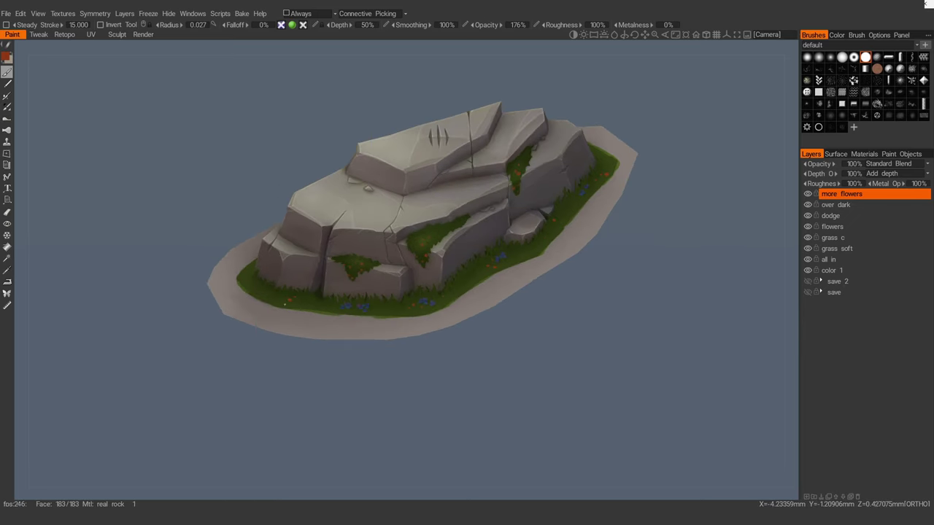
alt+right_drag(284, 304, 251, 307)
alt+middle_drag(535, 255, 461, 273)
alt+right_drag(461, 272, 490, 270)
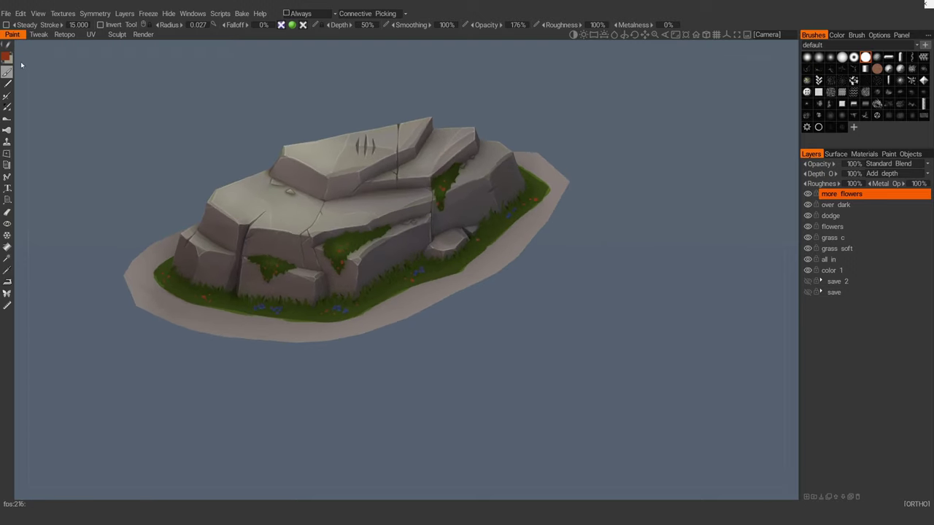
Step: Choose a bright green and paint small leaf clusters between the flowers along the grass with the 0.027 brush
click(7, 58)
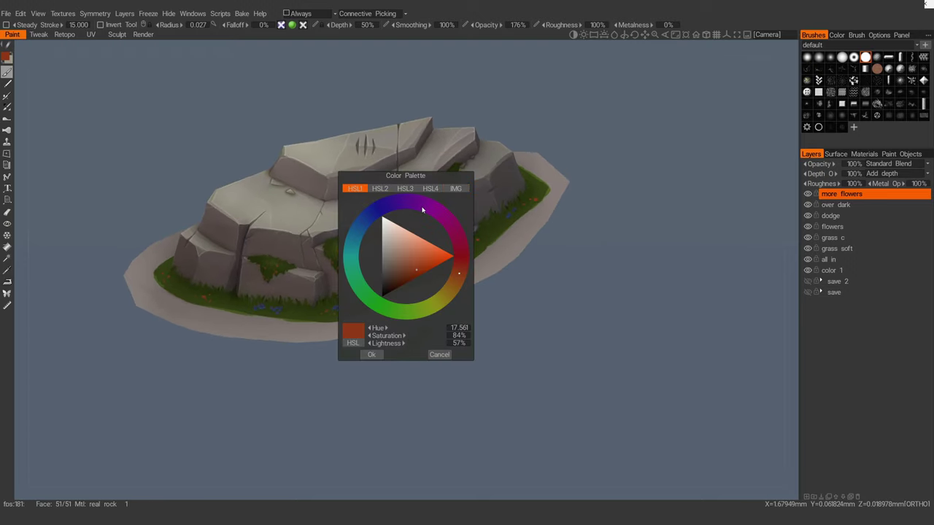
click(359, 292)
click(371, 355)
alt+drag(376, 343, 349, 340)
alt+middle_drag(328, 334, 353, 301)
alt+right_drag(349, 299, 379, 295)
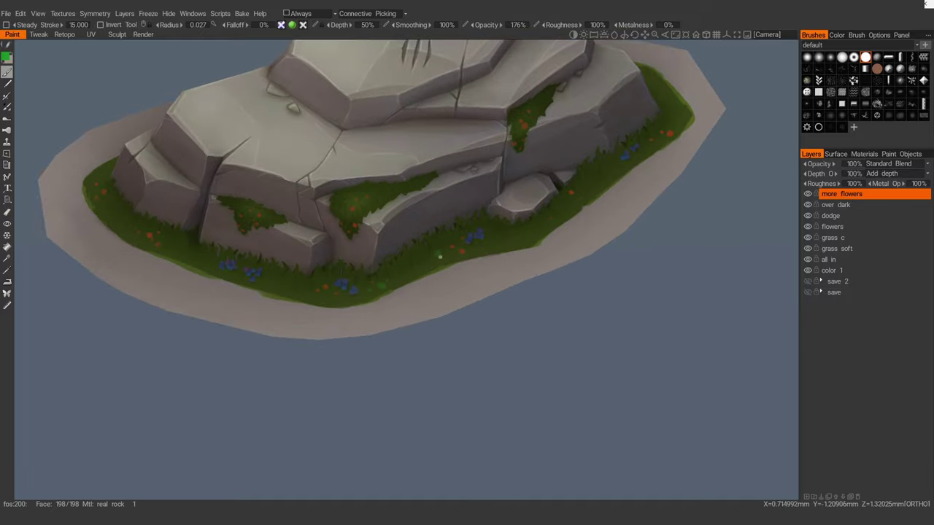
drag(444, 247, 440, 250)
alt+drag(490, 232, 507, 231)
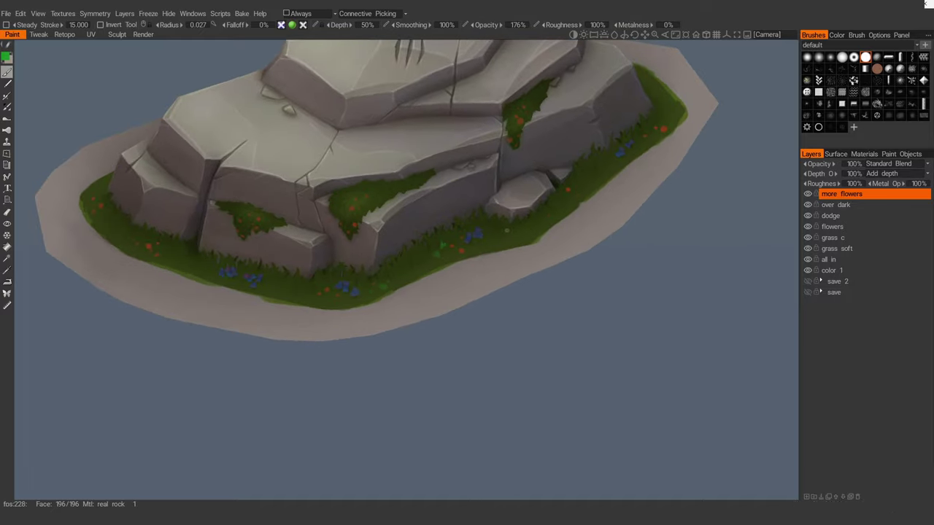
middle_drag(503, 262, 500, 231)
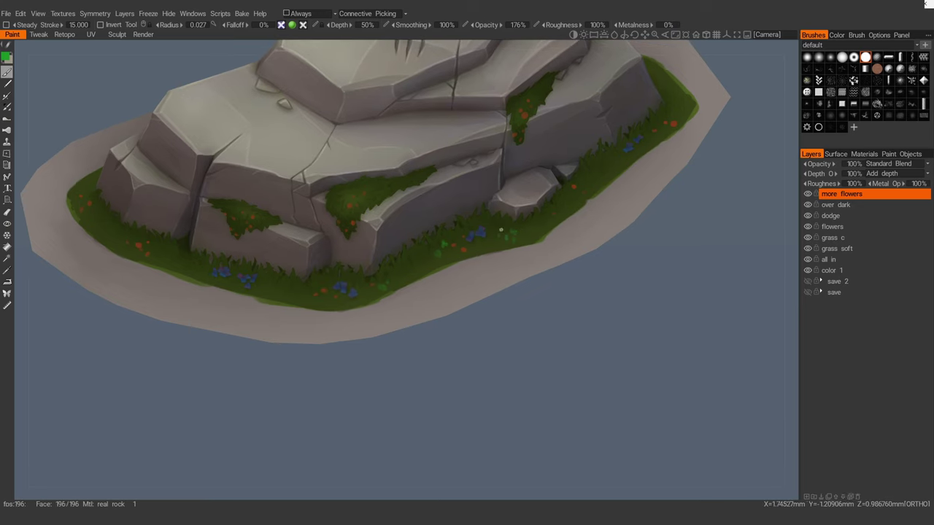
alt+middle_drag(391, 257, 512, 267)
alt+right_drag(513, 267, 517, 267)
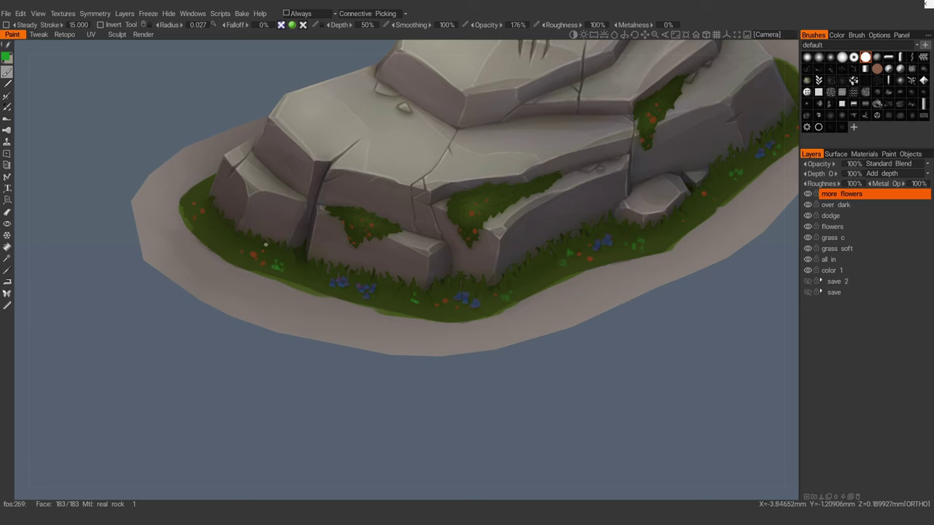
alt+middle_drag(266, 245, 275, 240)
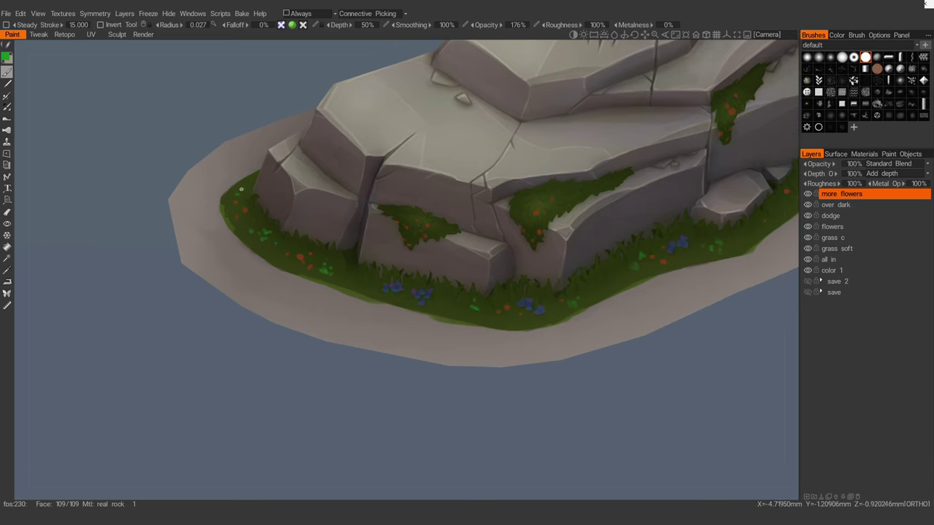
Step: Soften the painted green and red spots on the more flowers layer using the Eraser with radius 0.148
alt+right_drag(242, 189, 175, 165)
alt+drag(175, 165, 241, 178)
alt+right_drag(241, 179, 453, 204)
key(space)
click(460, 205)
click(866, 58)
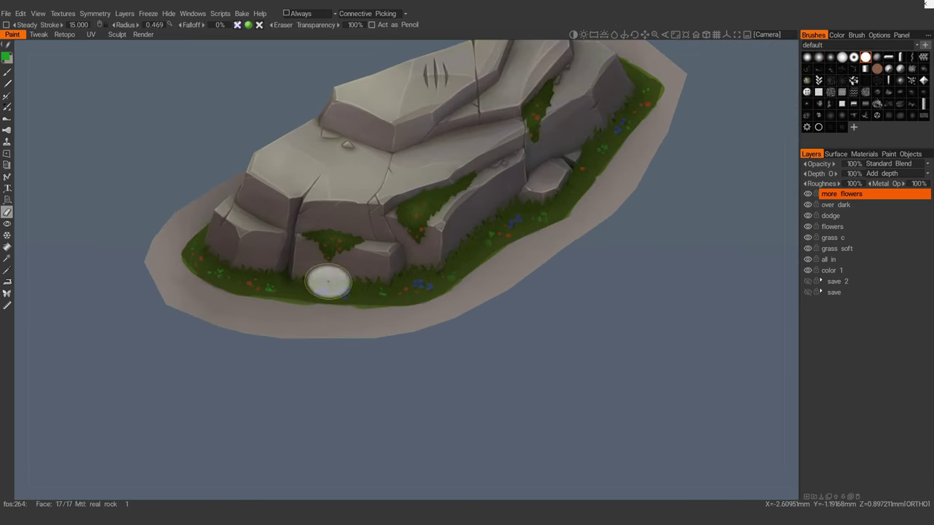
right_drag(329, 281, 268, 297)
alt+middle_drag(371, 292, 302, 300)
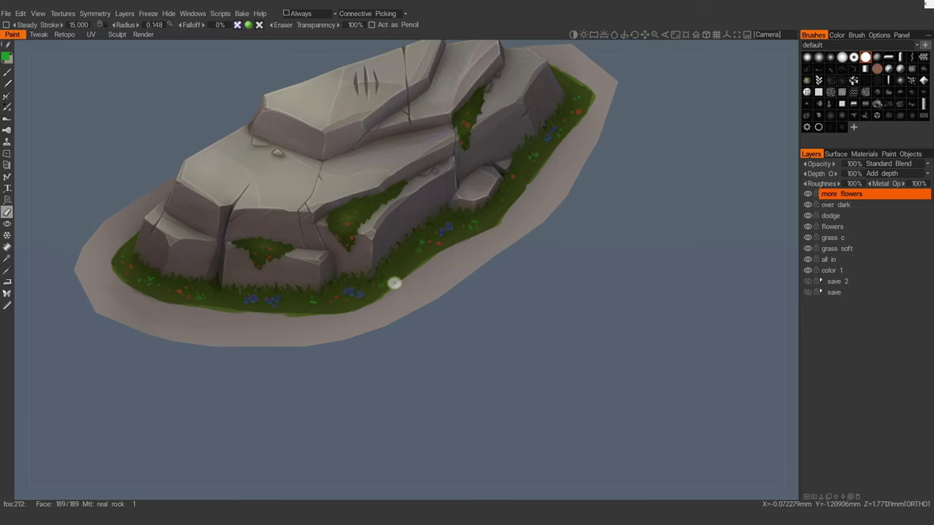
mouse_move(472, 224)
alt+mouse_down()
mouse_move(501, 229)
mouse_move(505, 176)
mouse_move(359, 298)
alt+mouse_up()
Step: Sample a dark green from the grass and retouch the small flowers and leaf clusters with the 0.012 brush
key(b)
alt+right_drag(360, 298, 506, 224)
alt+middle_drag(507, 224, 446, 338)
alt+right_drag(446, 338, 329, 340)
key(v)
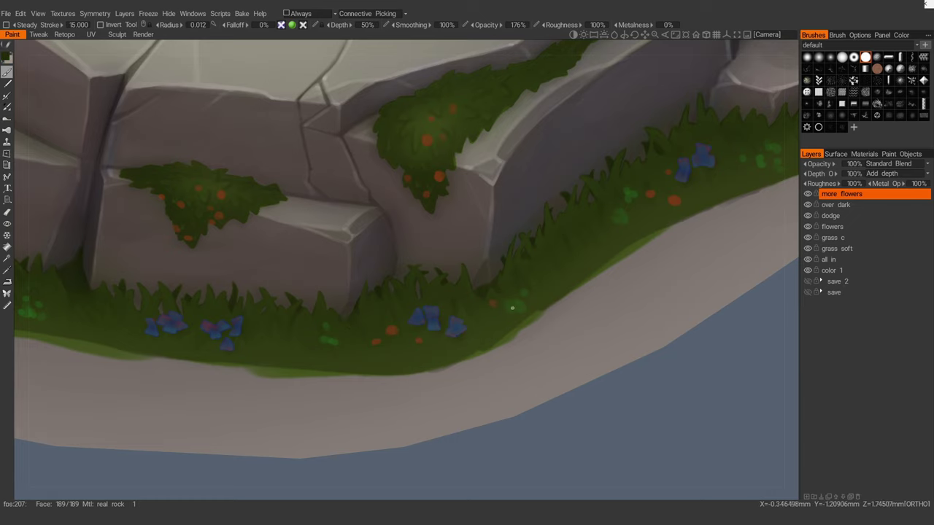
alt+drag(423, 177, 435, 176)
alt+middle_drag(444, 173, 356, 255)
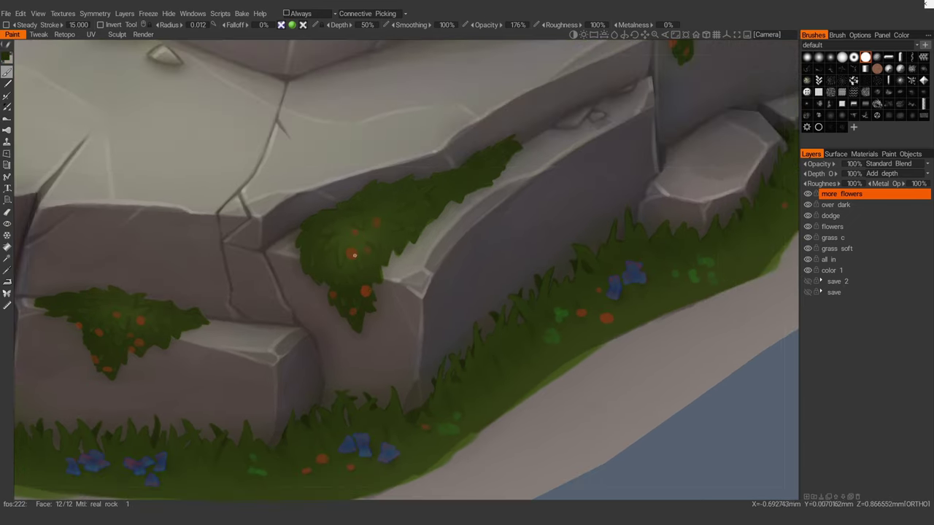
alt+middle_drag(487, 240, 334, 231)
mouse_move(333, 231)
alt+mouse_down()
mouse_move(410, 309)
mouse_move(408, 273)
alt+mouse_up()
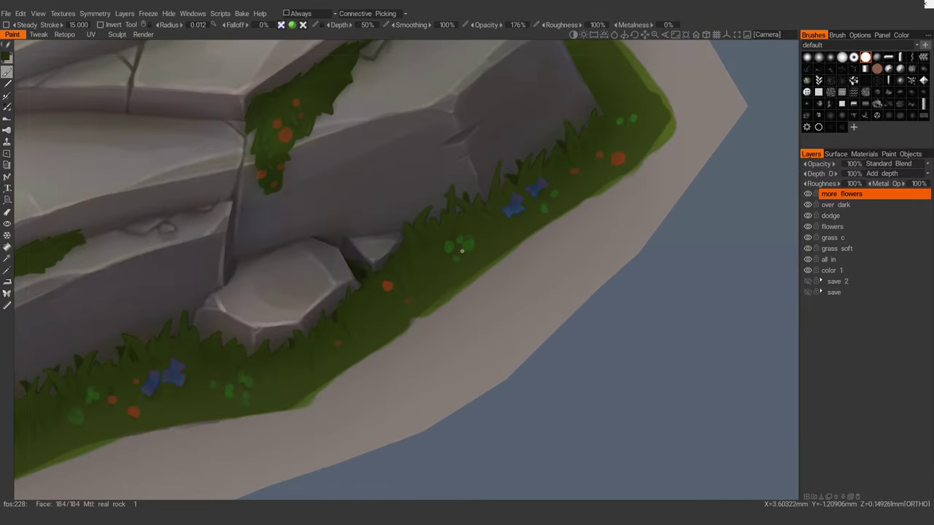
alt+drag(472, 280, 420, 300)
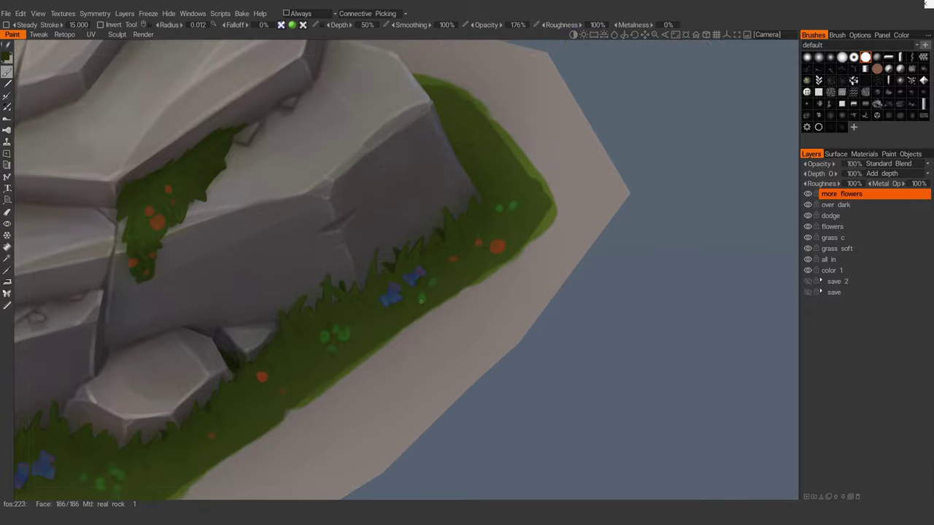
alt+right_drag(491, 251, 350, 267)
alt+drag(351, 267, 407, 206)
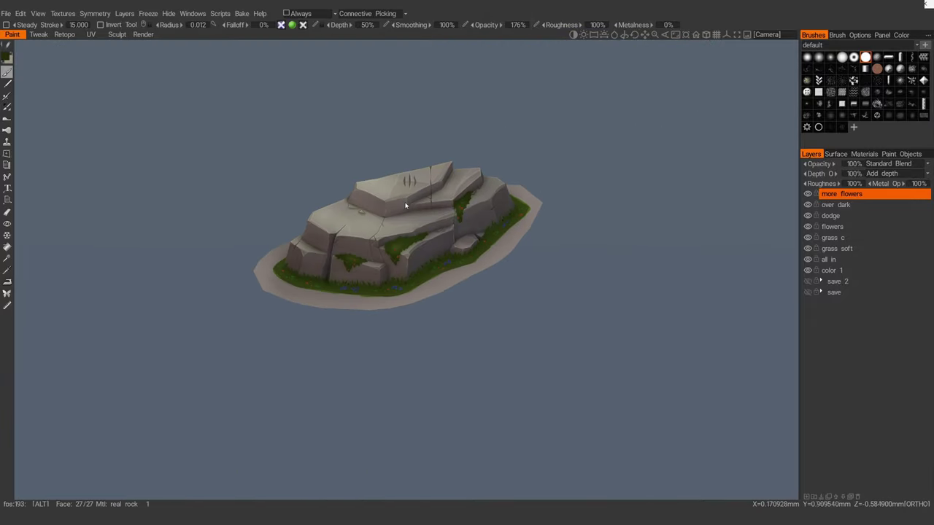
Step: Select the dodge layer and brighten the grass strip around the base with a soft brush of radius 0.426
alt+right_drag(407, 207, 478, 211)
click(838, 218)
click(820, 57)
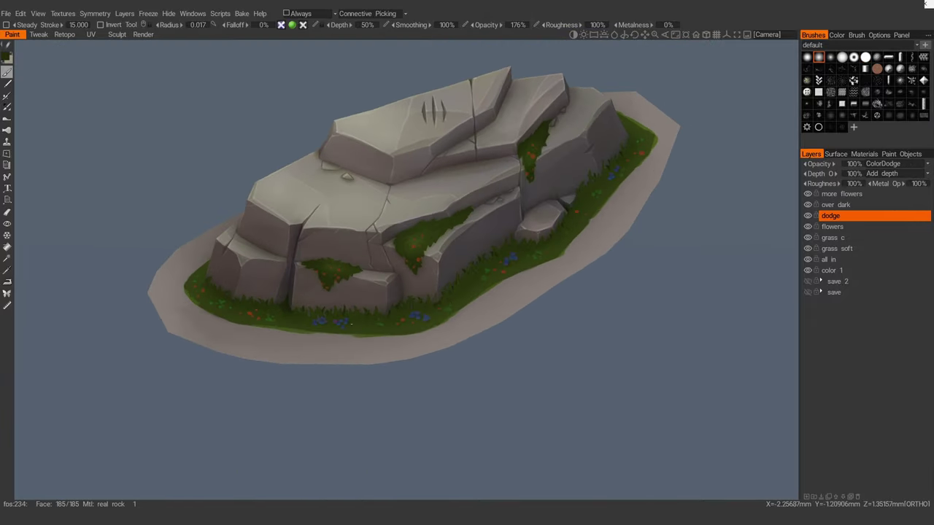
right_drag(292, 320, 311, 328)
drag(318, 329, 223, 329)
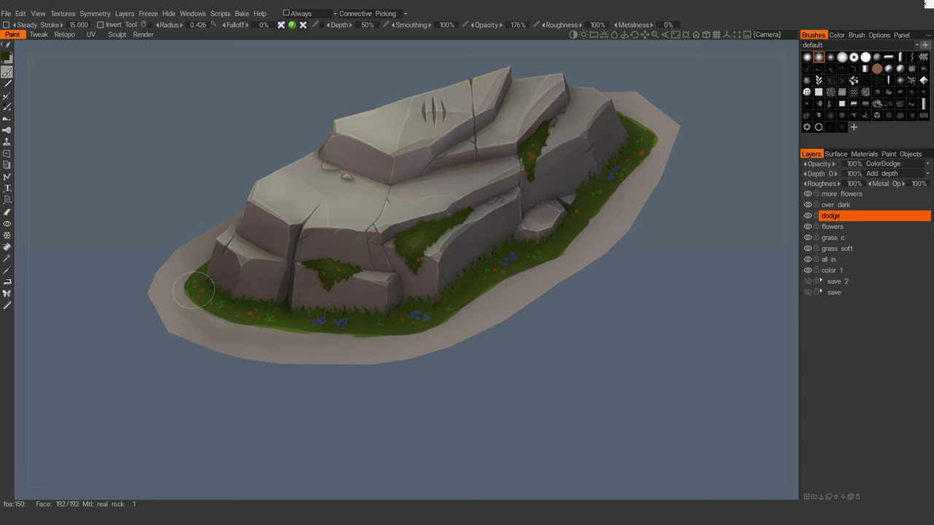
drag(193, 289, 416, 325)
drag(324, 338, 565, 247)
alt+middle_drag(565, 246, 466, 303)
drag(465, 303, 546, 200)
alt+middle_drag(330, 309, 419, 275)
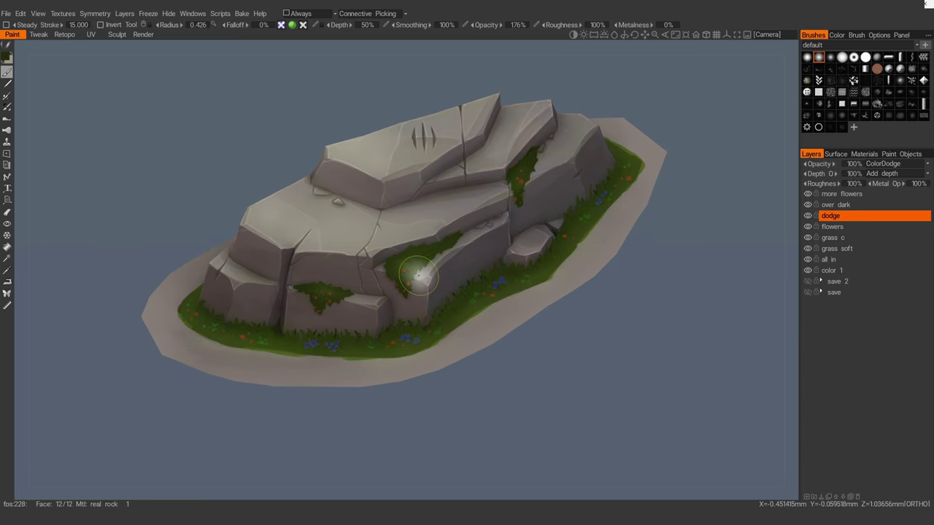
Step: Reduce the soft brush radius to 0.332 and brighten the three moss patches on the dodge layer
right_drag(413, 281, 396, 275)
drag(396, 274, 454, 240)
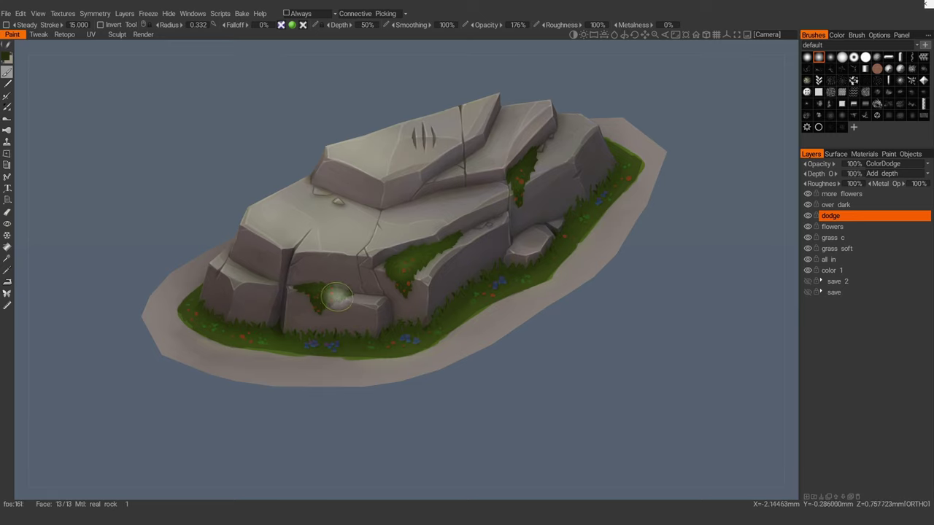
drag(337, 297, 326, 303)
drag(524, 175, 519, 191)
Step: Examine the lighting and colors of the whole rock from several angles
alt+drag(514, 220, 510, 197)
alt+drag(430, 190, 438, 211)
mouse_move(438, 211)
alt+right_down()
mouse_move(384, 210)
mouse_move(430, 233)
alt+right_up()
mouse_move(429, 313)
alt+mouse_down()
mouse_move(427, 286)
mouse_move(428, 319)
alt+mouse_up()
alt+right_drag(539, 319, 580, 298)
alt+middle_drag(580, 298, 548, 326)
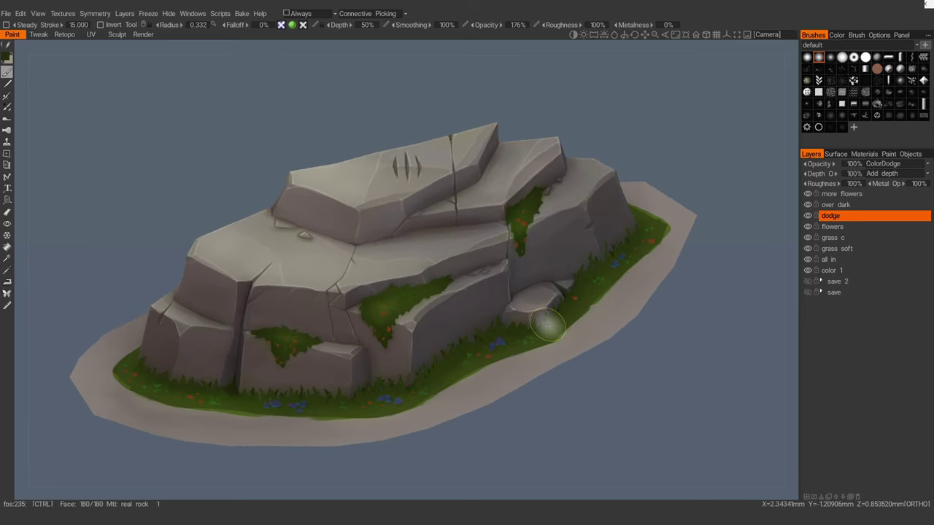
scroll(776, 378, down, 2)
alt+drag(776, 377, 621, 390)
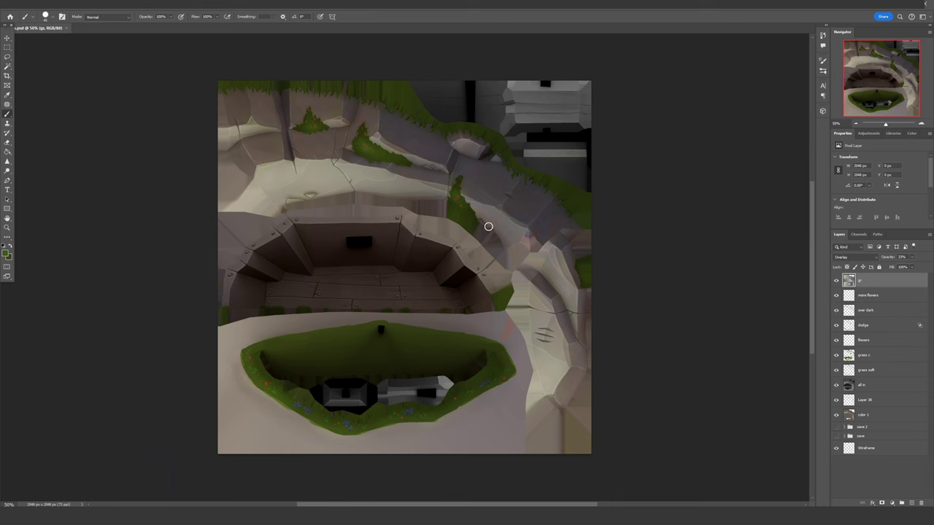
Step: In Photoshop, create a merged copy of the texture as the top layer and name it "all in 2"
key(ctrl+j)
text(all in 2)
key(Return)
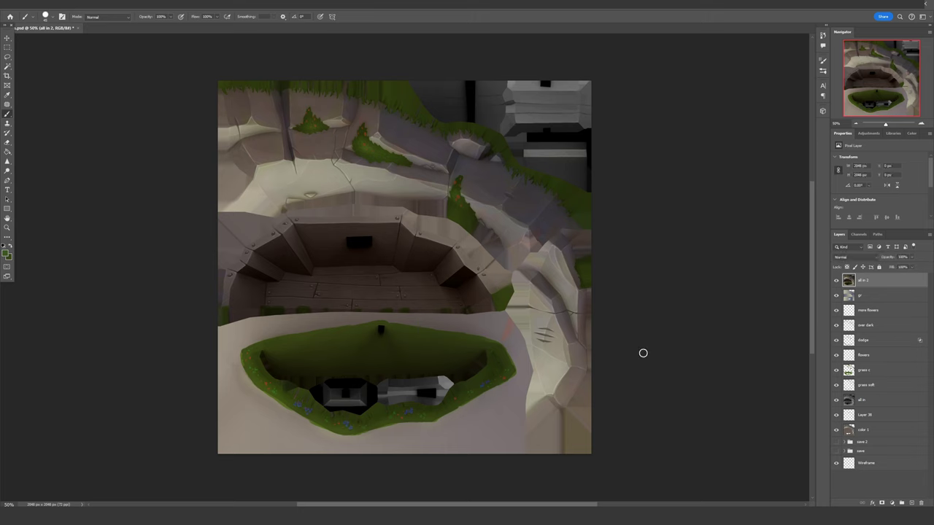
Step: Apply a Color Balance adjustment to the all in 2 layer, save the texture and return to 3D-Coat
key(ctrl+b)
key(Return)
key(ctrl+s)
key(alt+Tab)
click(834, 195)
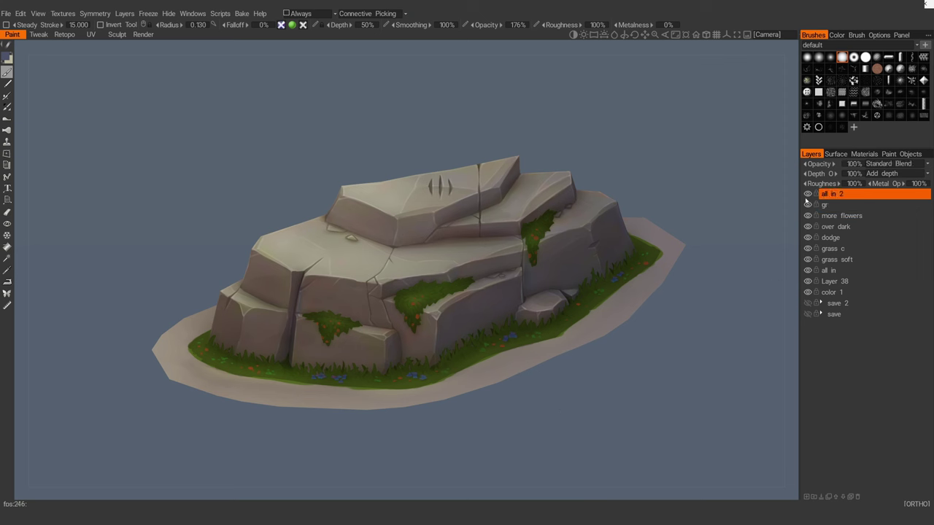
Step: Add a new layer above all in 2 and name it "overpaint adjust"
click(807, 497)
double_click(835, 196)
text(ooverpaint adj)
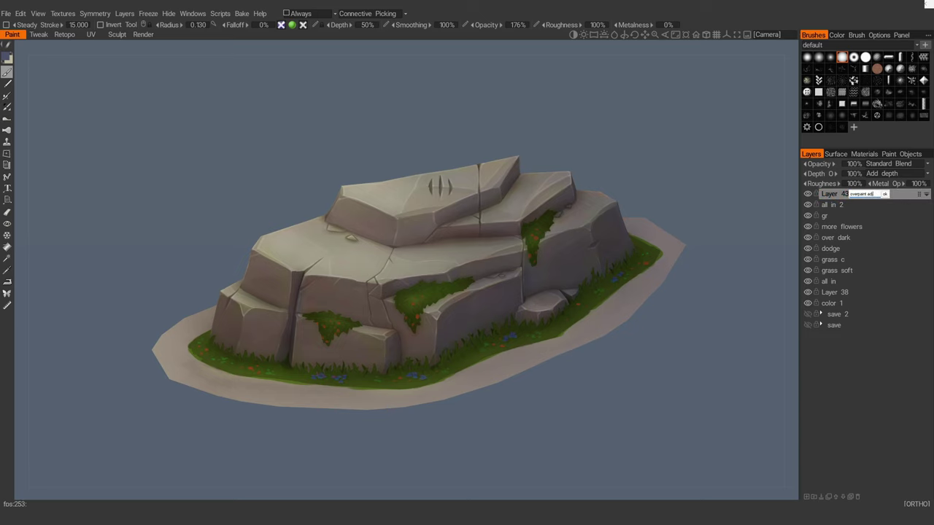
text(ust)
key(Return)
click(835, 195)
Step: Choose the hard round brush, reduce its radius, and refine the edges along the deep vertical crack at the front with sampled rock colors
scroll(413, 337, up, 6)
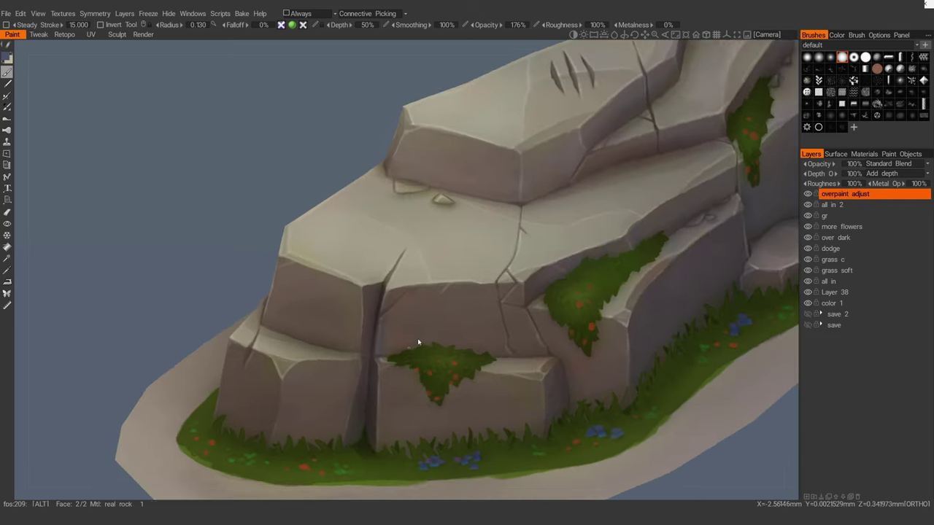
click(877, 57)
click(865, 57)
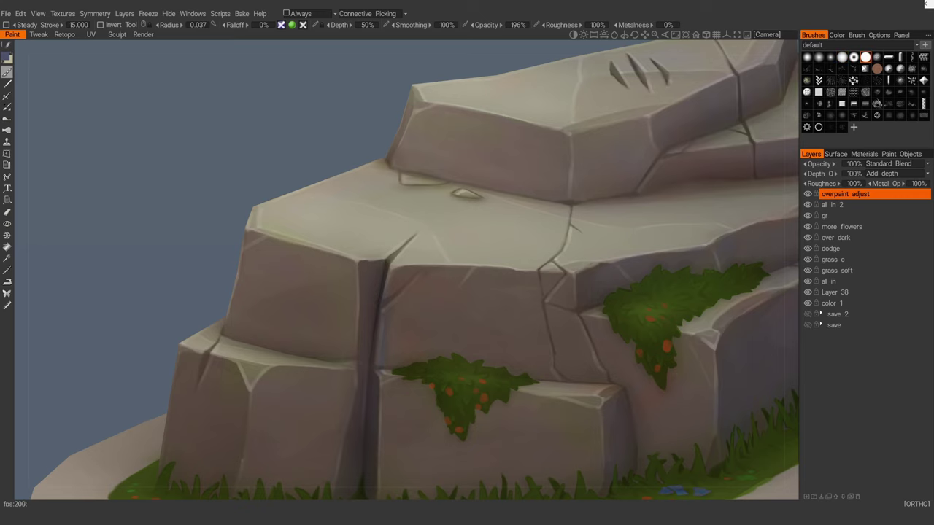
alt+drag(369, 329, 391, 329)
right_drag(398, 329, 386, 328)
key(v)
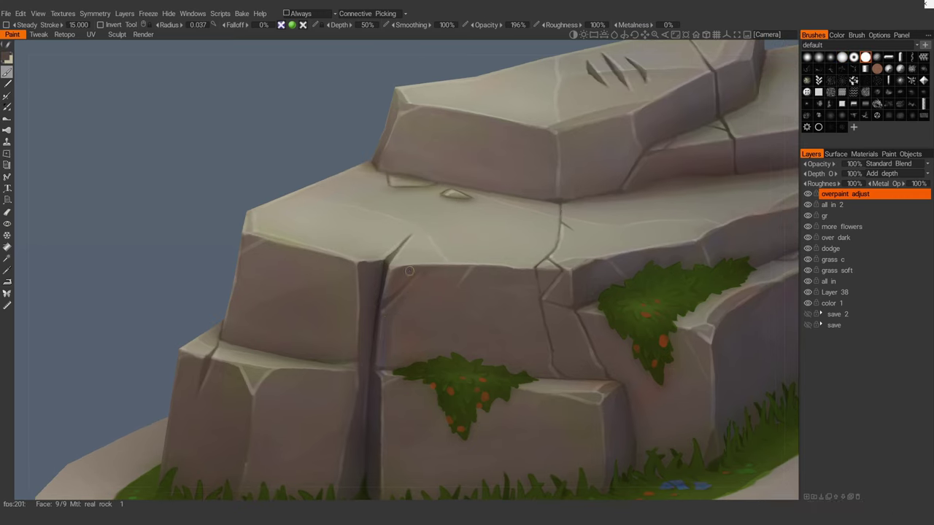
alt+drag(395, 311, 370, 344)
right_drag(383, 343, 370, 344)
alt+drag(383, 343, 377, 358)
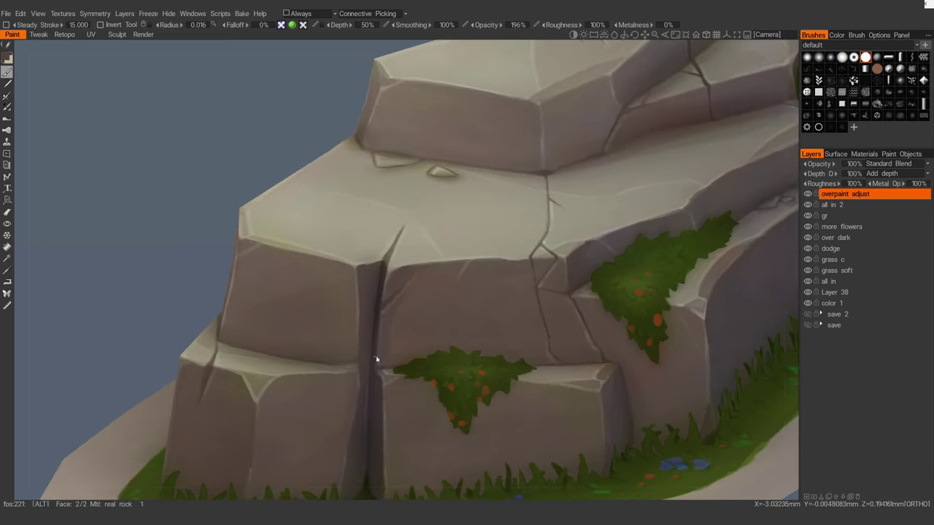
key(v)
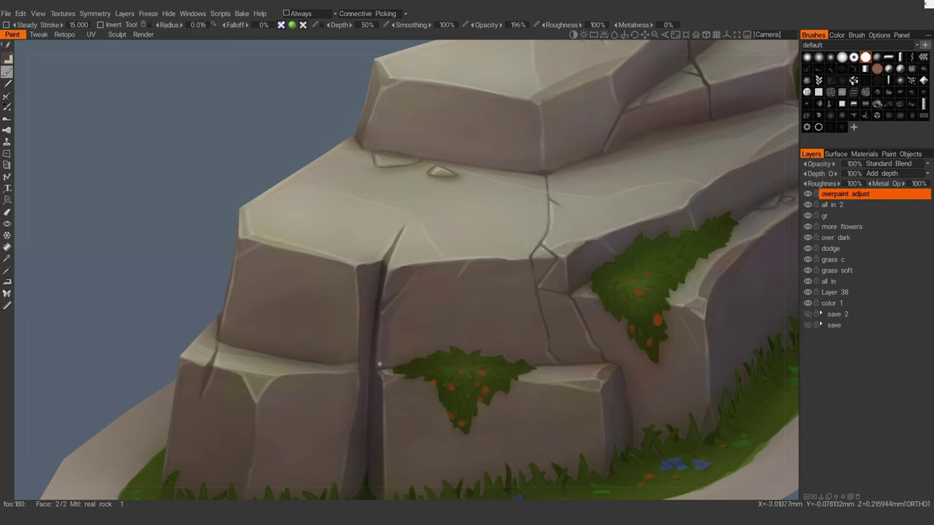
key(v)
Step: Touch up the branching cracks beside the central moss patch and the chipped corner and rim of the adjoining ledge
alt+drag(411, 277, 462, 257)
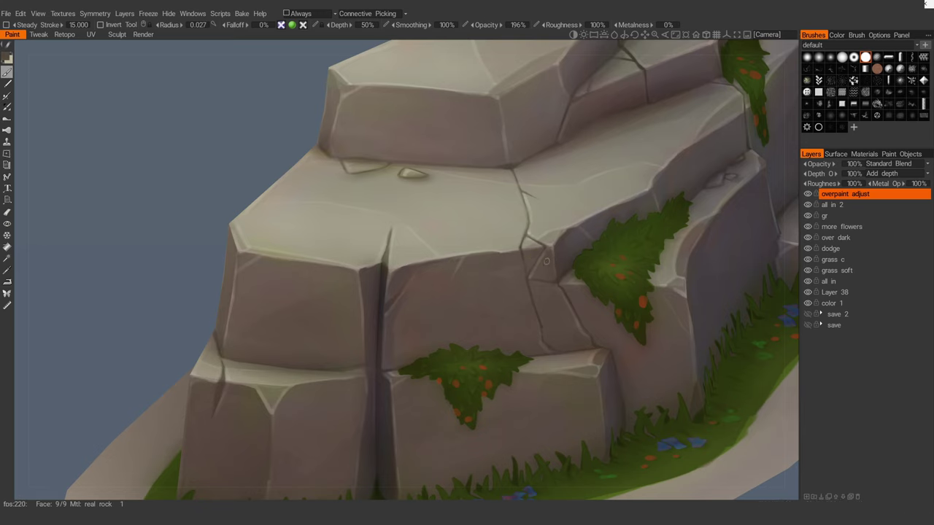
scroll(546, 260, down, 5)
scroll(448, 278, up, 4)
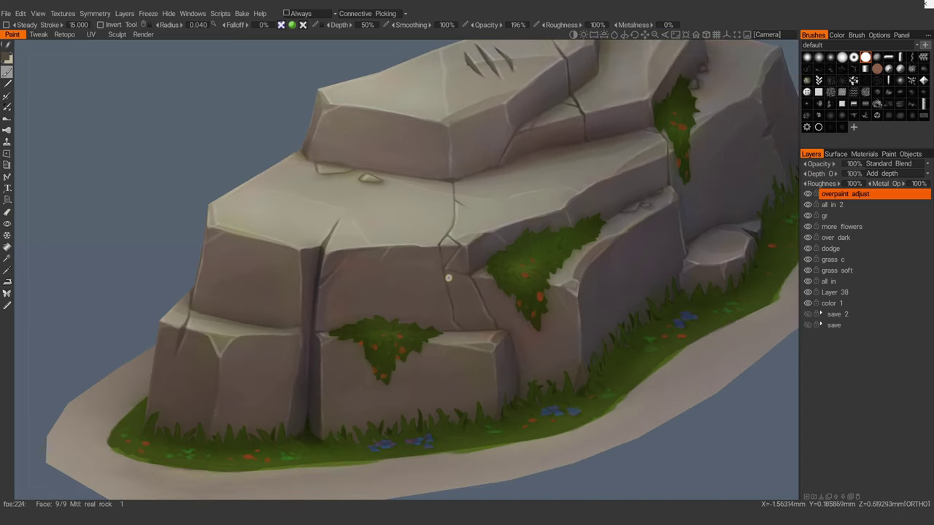
mouse_move(449, 276)
middle_down()
mouse_move(487, 294)
mouse_move(396, 281)
mouse_move(559, 283)
middle_up()
scroll(568, 278, up, 3)
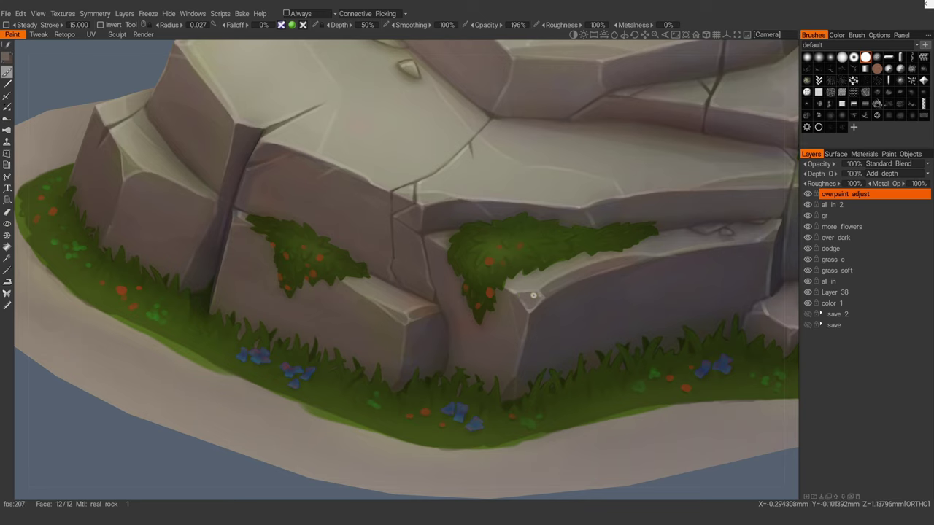
mouse_move(626, 263)
alt+mouse_down()
mouse_move(577, 276)
mouse_move(584, 264)
alt+mouse_up()
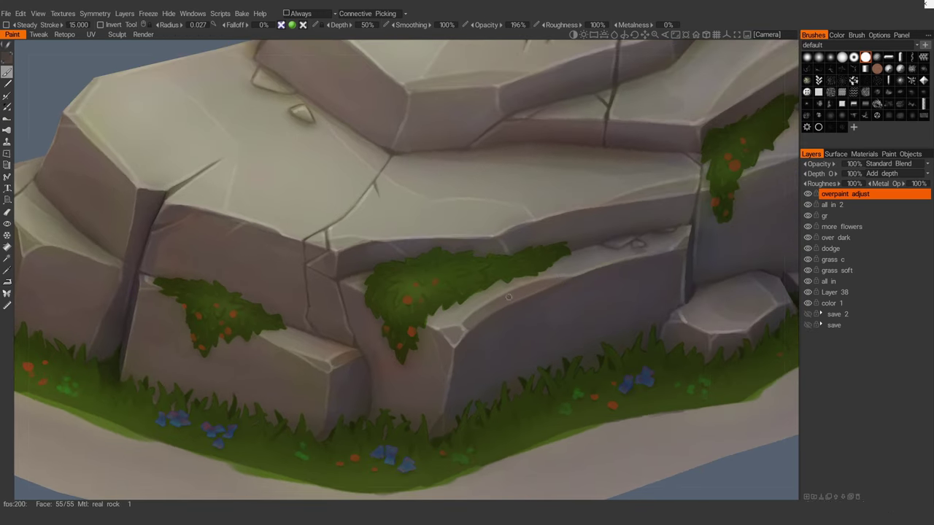
middle_drag(479, 334, 411, 340)
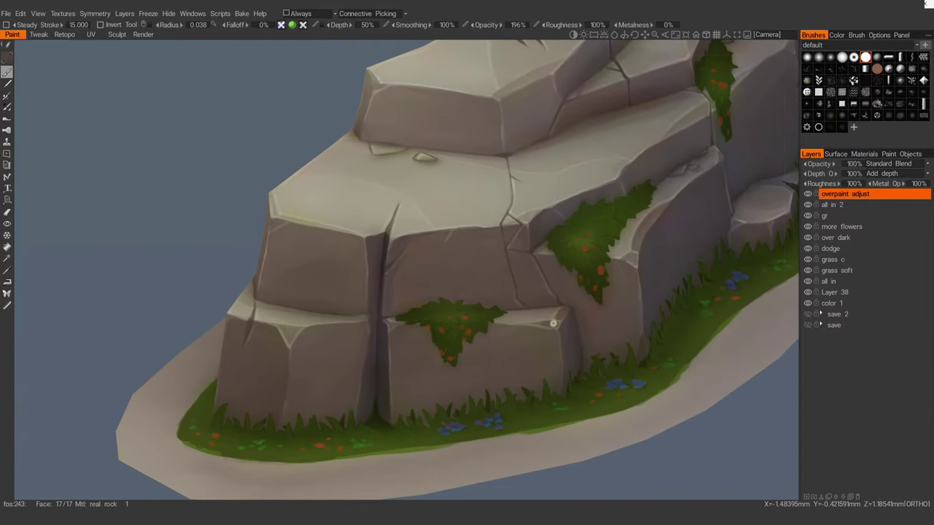
Step: Refine the edges, notch and triangular chip of the low block at the rock's front end using a smaller brush
alt+drag(565, 326, 558, 314)
mouse_move(558, 315)
middle_down()
mouse_move(525, 273)
mouse_move(454, 307)
mouse_move(316, 254)
middle_up()
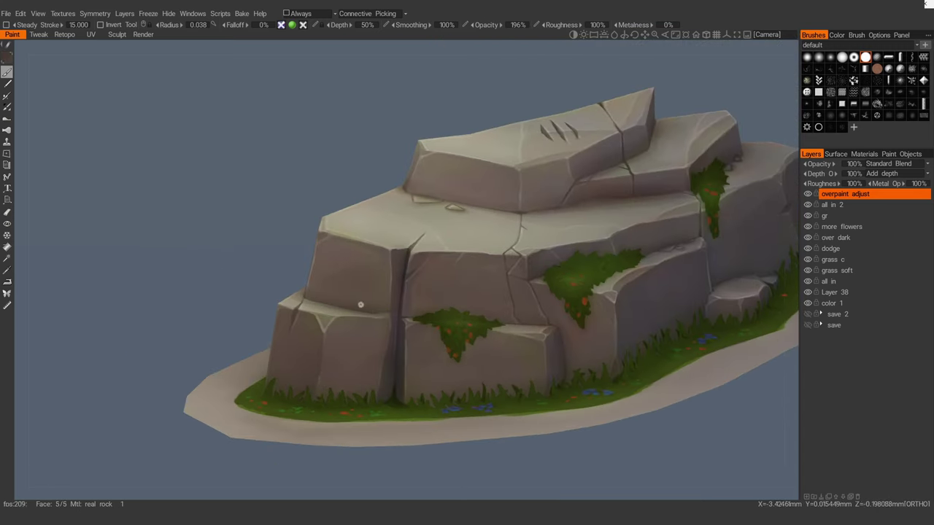
scroll(375, 308, up, 2)
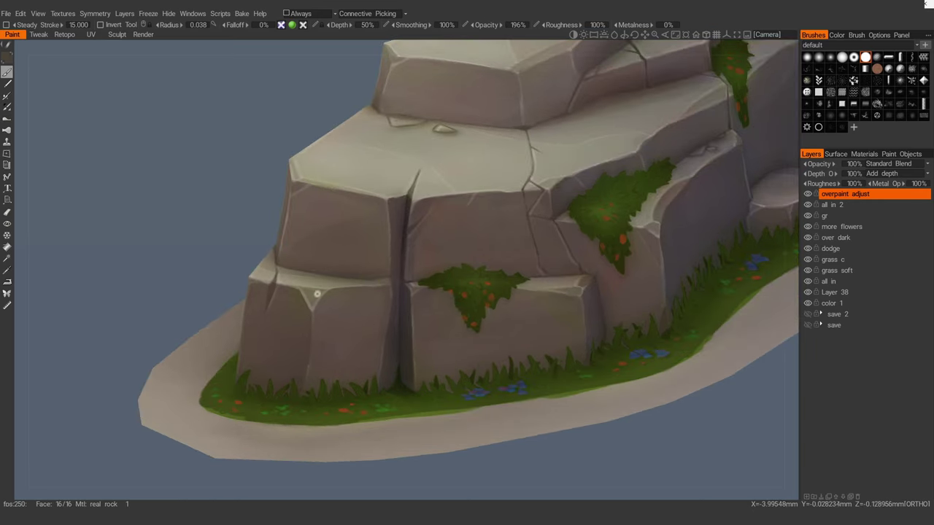
middle_drag(317, 327, 288, 326)
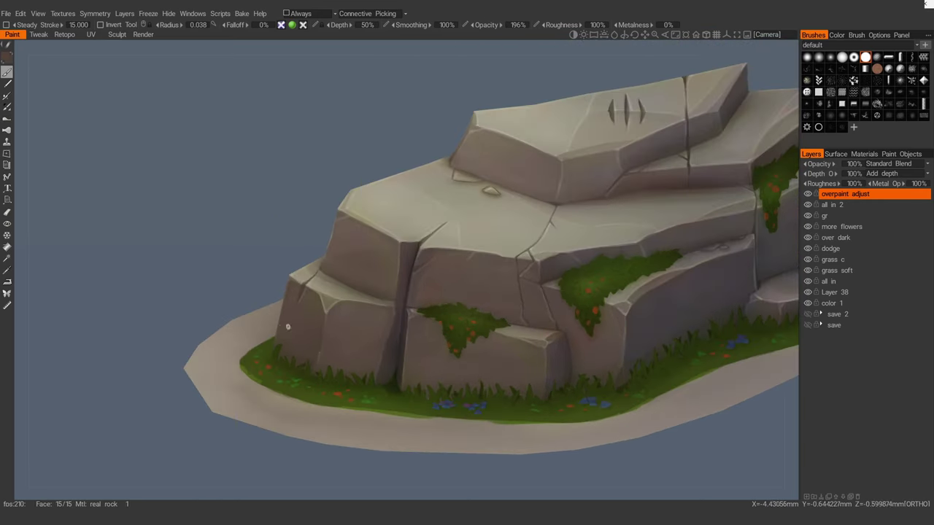
middle_drag(299, 292, 381, 336)
key(v)
key(bracketleft)
key(bracketleft)
key(bracketleft)
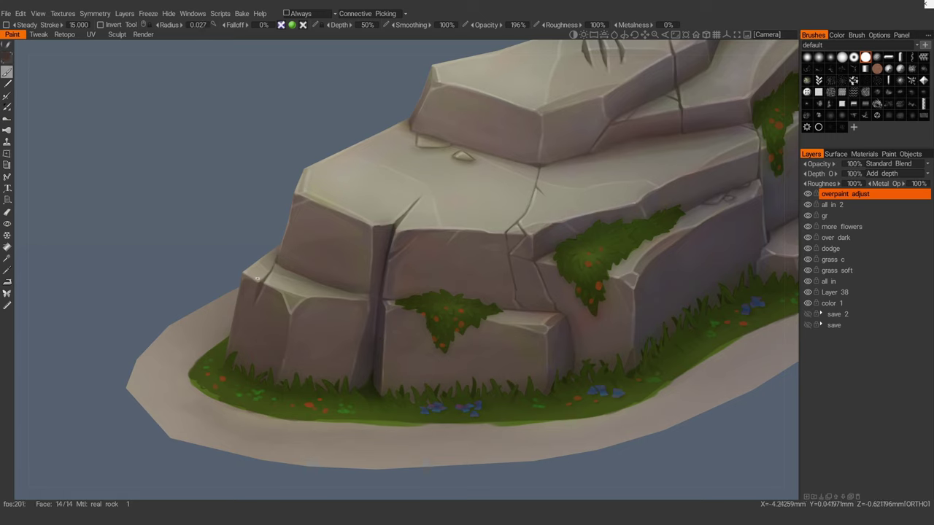
alt+drag(267, 277, 275, 304)
scroll(276, 304, up, 2)
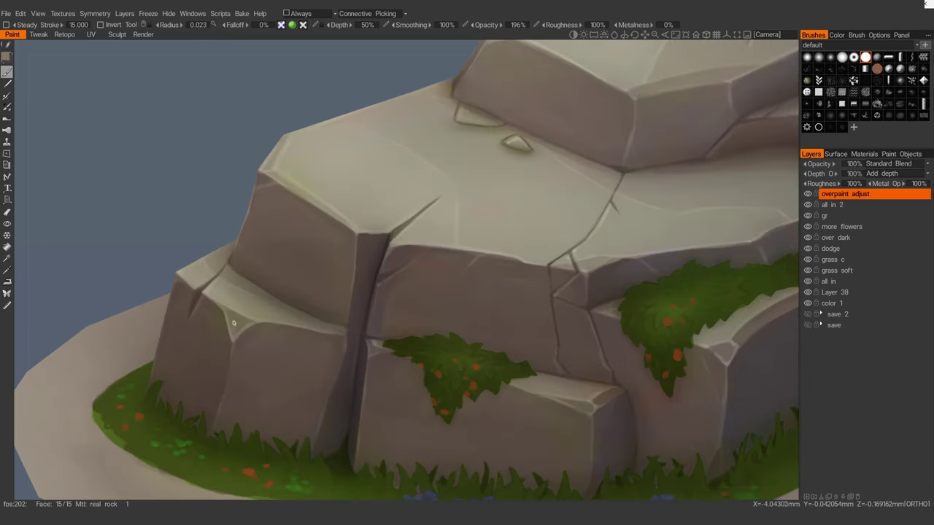
Step: Sample light stone colors and clean up the top face of the low front-end block
middle_drag(236, 328, 222, 311)
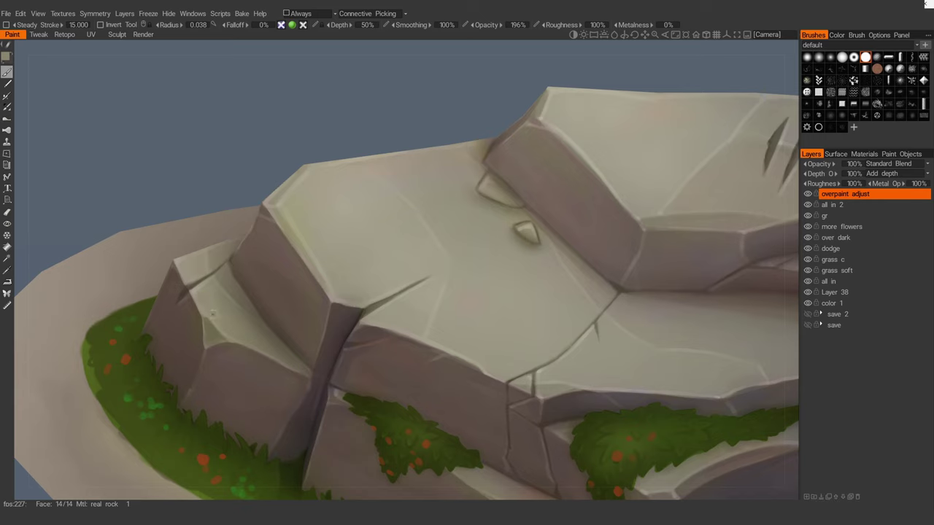
key(v)
alt+drag(245, 345, 175, 254)
key(v)
key(v)
Step: Touch up the far end of the middle ledge next to the crevice above the loose boulder
alt+right_drag(175, 255, 183, 182)
alt+right_drag(591, 226, 561, 277)
alt+middle_drag(561, 277, 343, 292)
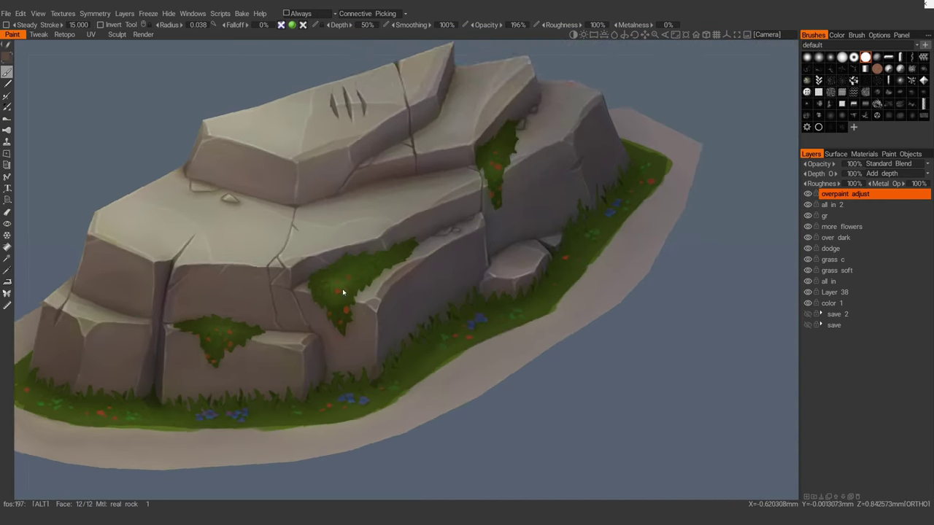
alt+drag(343, 292, 418, 304)
alt+drag(502, 272, 489, 310)
alt+right_drag(514, 232, 525, 260)
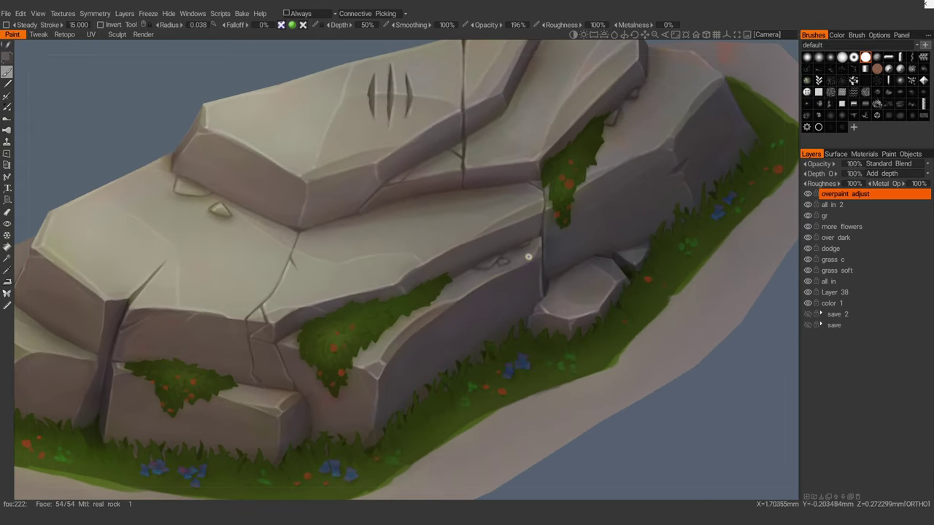
middle_drag(529, 256, 416, 313)
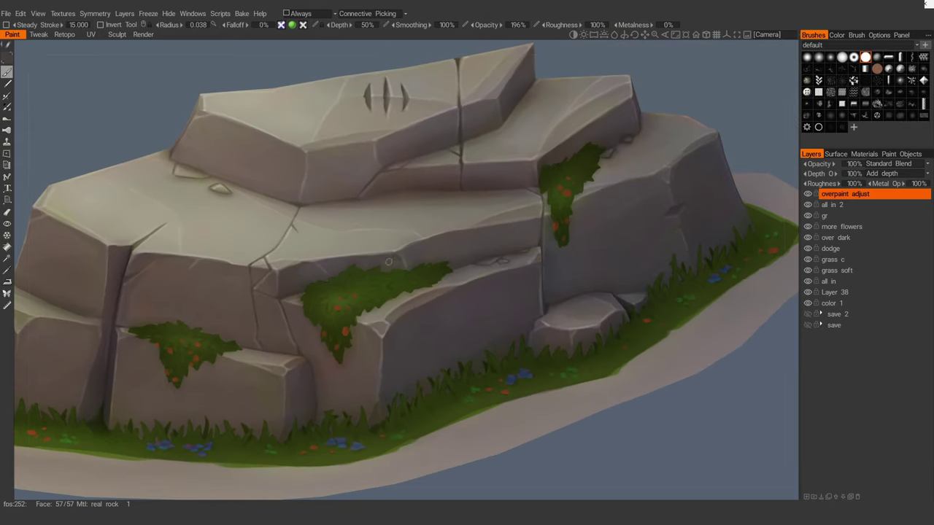
Step: Refine the rock edge above the central moss patch with a light stone color and a fine brush
mouse_move(389, 255)
alt+mouse_down()
mouse_move(378, 269)
mouse_move(385, 254)
alt+mouse_up()
alt+drag(301, 281, 356, 305)
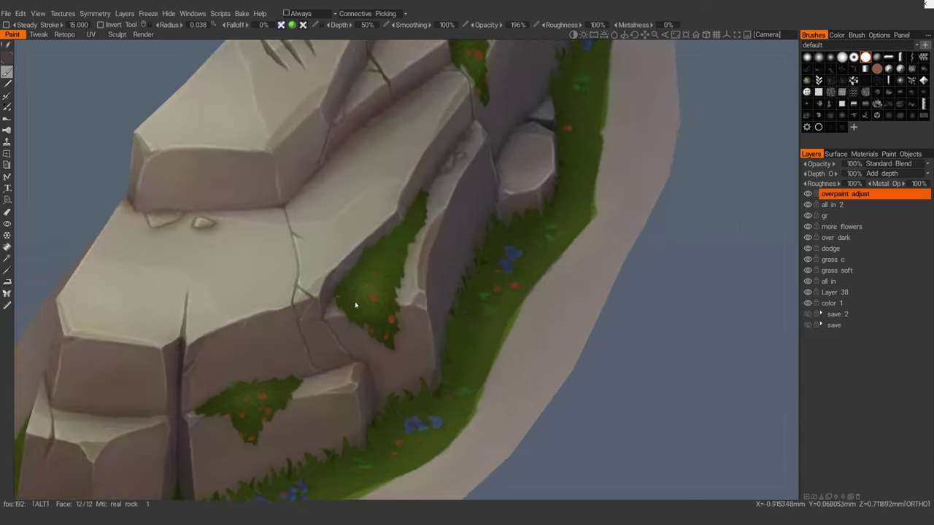
middle_drag(354, 302, 334, 299)
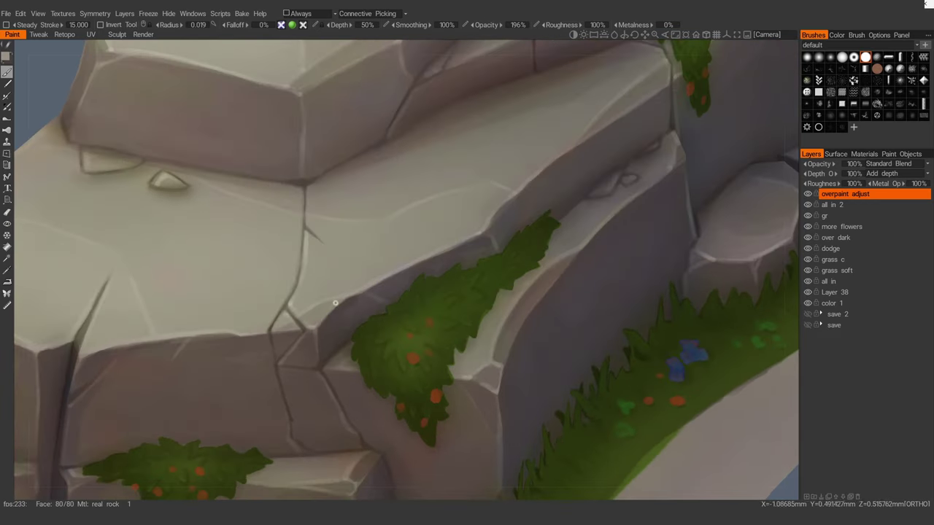
Step: Examine the edges and shading of the whole rock from several angles
alt+right_drag(323, 310, 255, 267)
alt+middle_drag(255, 267, 146, 334)
alt+drag(409, 314, 391, 286)
alt+right_drag(391, 286, 395, 288)
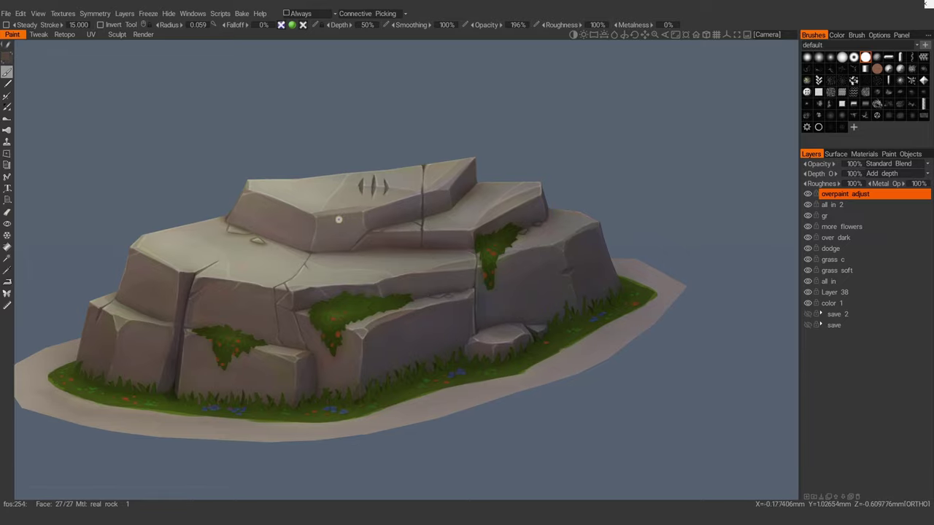
alt+drag(353, 217, 356, 206)
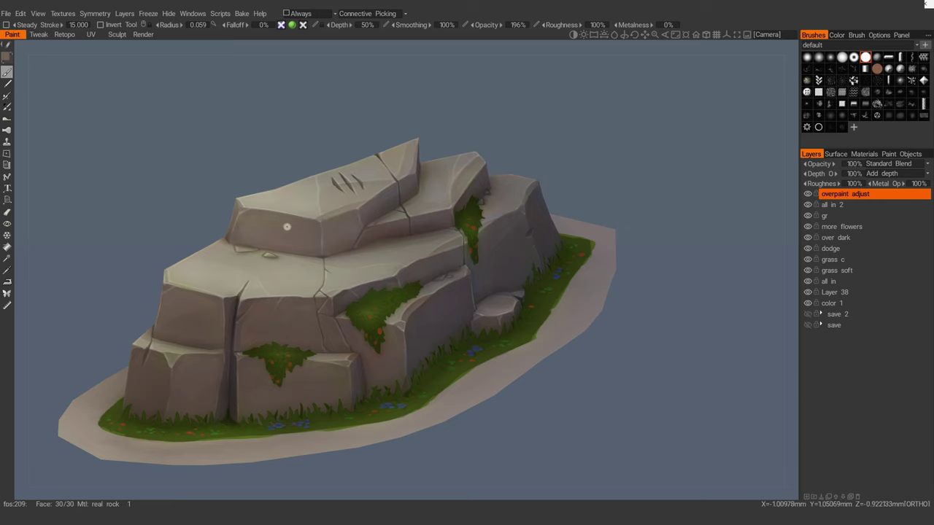
alt+drag(269, 254, 438, 259)
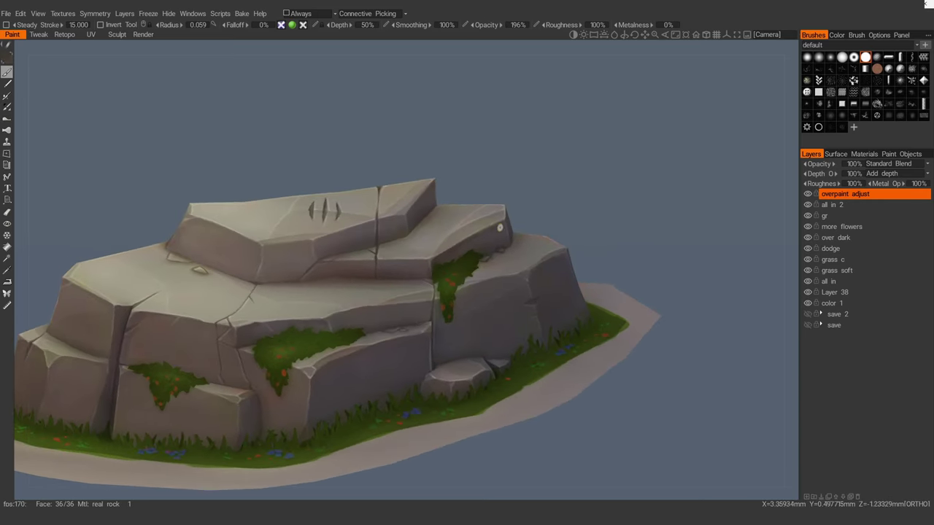
mouse_move(494, 231)
alt+mouse_down()
mouse_move(474, 271)
mouse_move(348, 312)
alt+mouse_up()
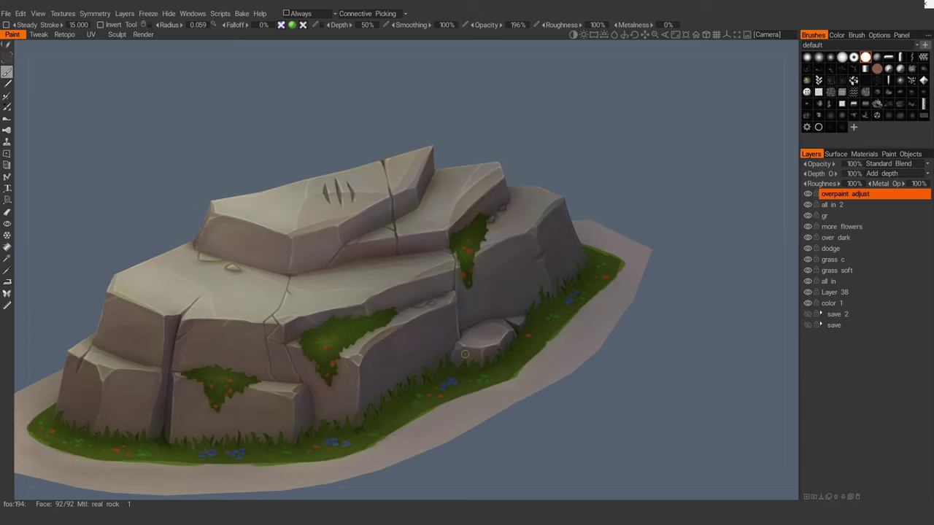
mouse_move(459, 331)
alt+mouse_down()
mouse_move(351, 287)
mouse_move(363, 211)
alt+mouse_up()
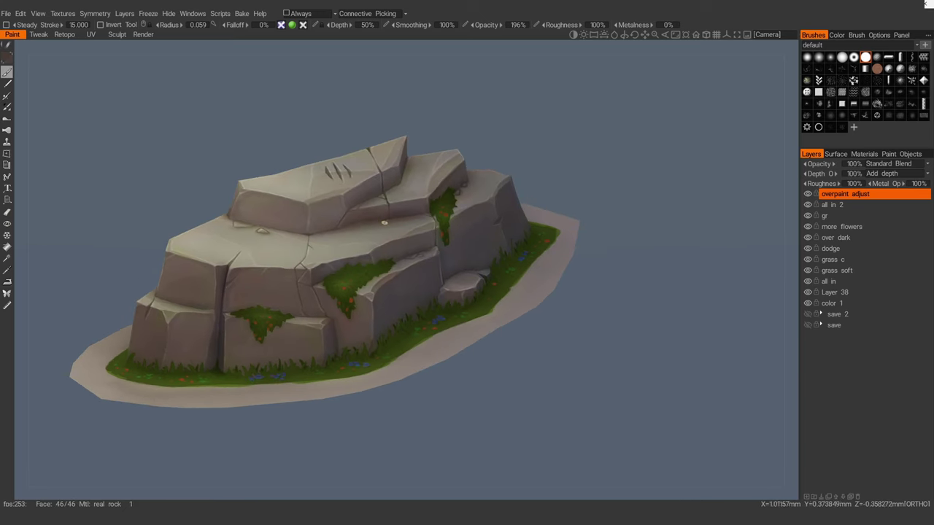
scroll(381, 212, up, 2)
scroll(409, 191, up, 2)
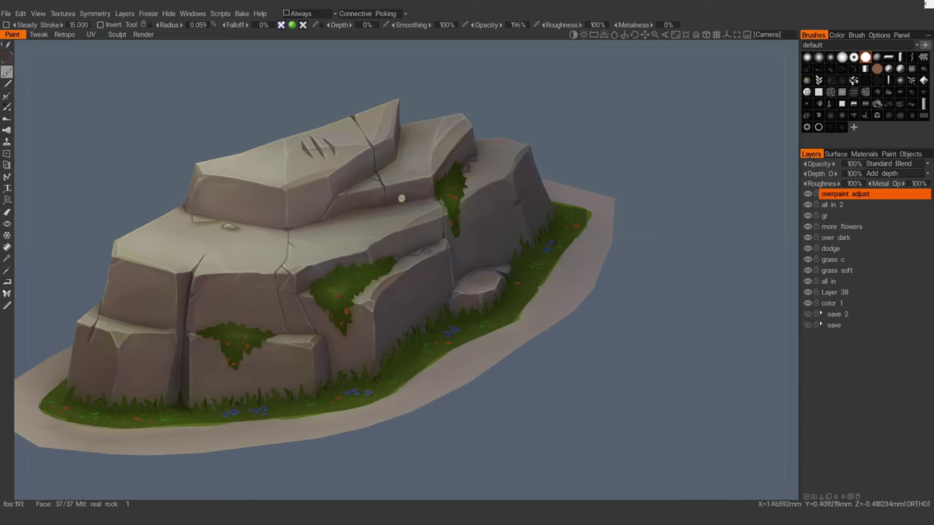
Step: Reduce the brush radius to 0.023 and repaint the farther pebble above the upper moss patch with a rounded, highlighted shape
scroll(420, 185, up, 6)
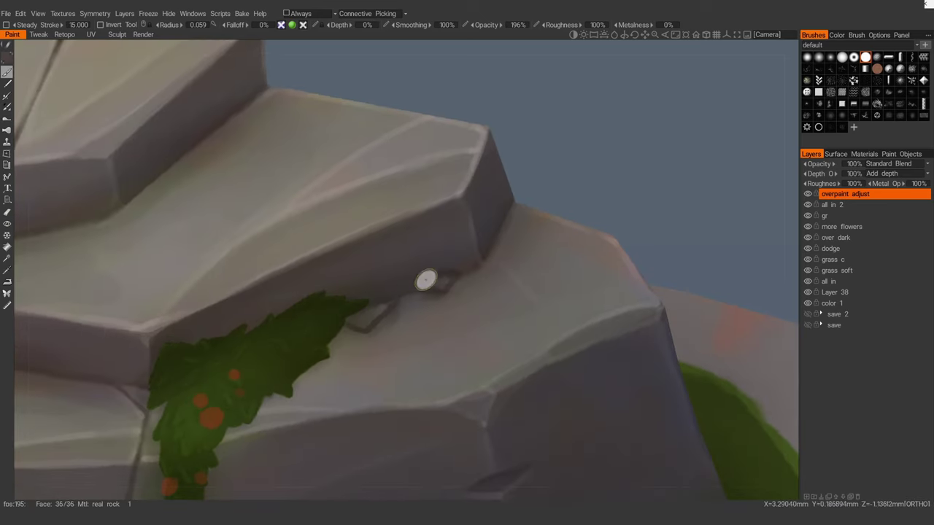
right_drag(426, 280, 413, 280)
drag(426, 287, 447, 275)
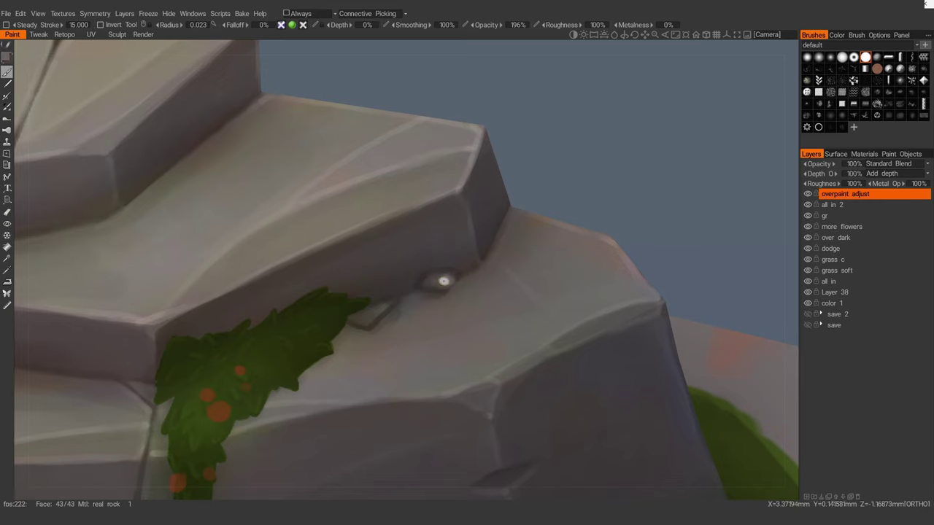
scroll(443, 281, down, 1)
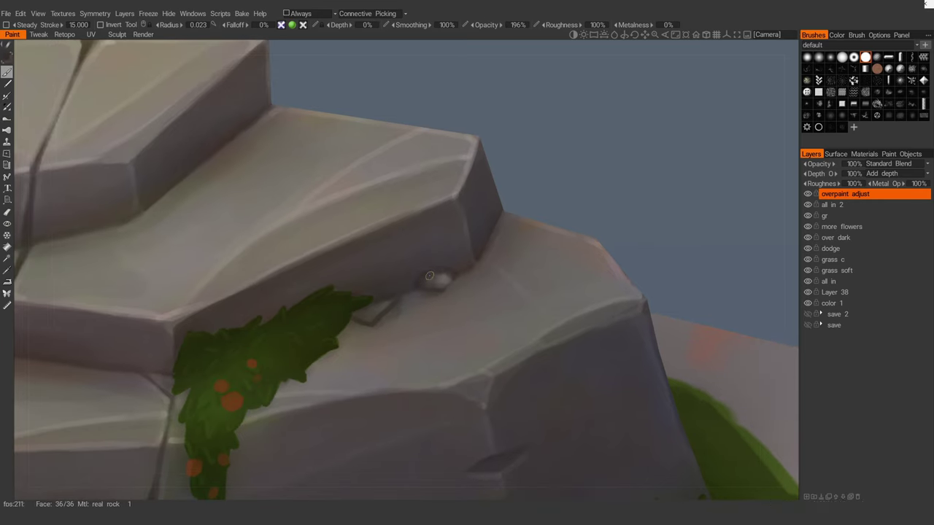
scroll(428, 292, down, 4)
scroll(452, 288, up, 4)
Step: Repaint the pebble touching the tip of the upper moss patch with soft shading and a highlight
alt+drag(426, 292, 460, 282)
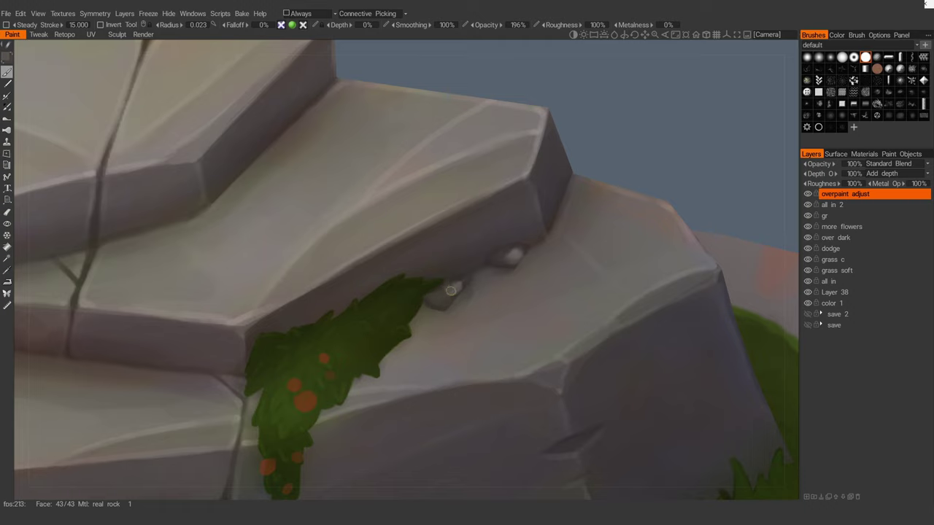
mouse_move(440, 296)
mouse_down()
mouse_move(451, 290)
mouse_move(439, 303)
mouse_up()
Step: Set the brush radius to 0.029 and repaint the two pebbles on the broad upper ledge with sampled stone colors
mouse_move(440, 303)
alt+right_down()
mouse_move(341, 234)
mouse_move(476, 297)
mouse_move(394, 255)
alt+right_up()
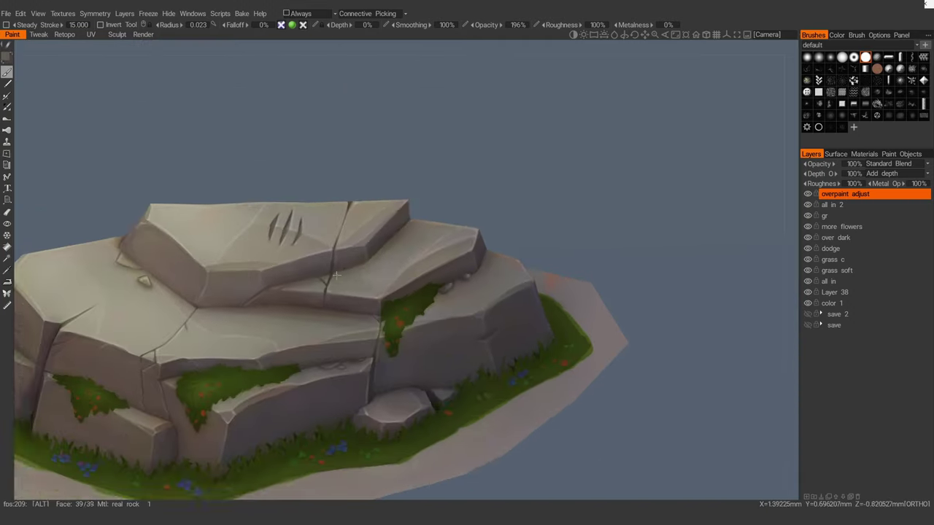
alt+middle_drag(146, 282, 391, 302)
alt+right_drag(391, 302, 397, 365)
alt+drag(398, 365, 398, 328)
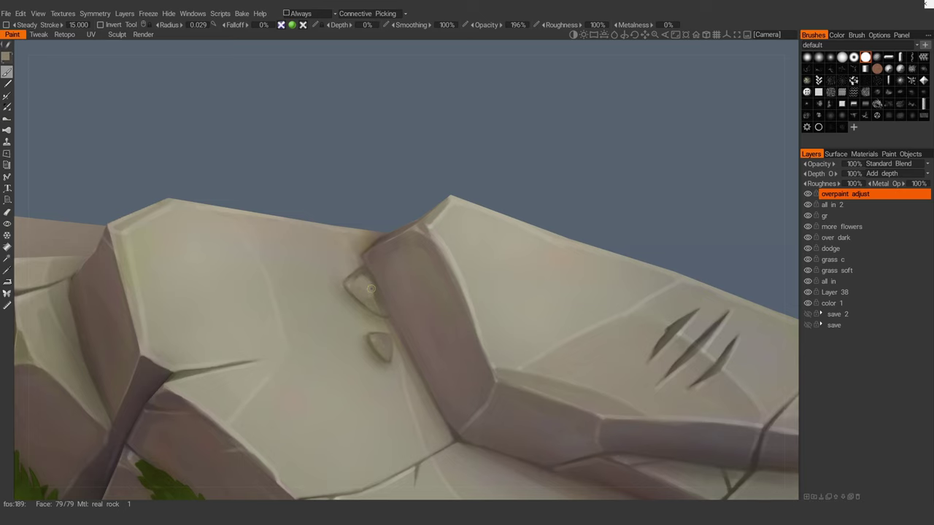
mouse_move(363, 286)
alt+mouse_down()
mouse_move(379, 310)
mouse_move(361, 293)
alt+mouse_up()
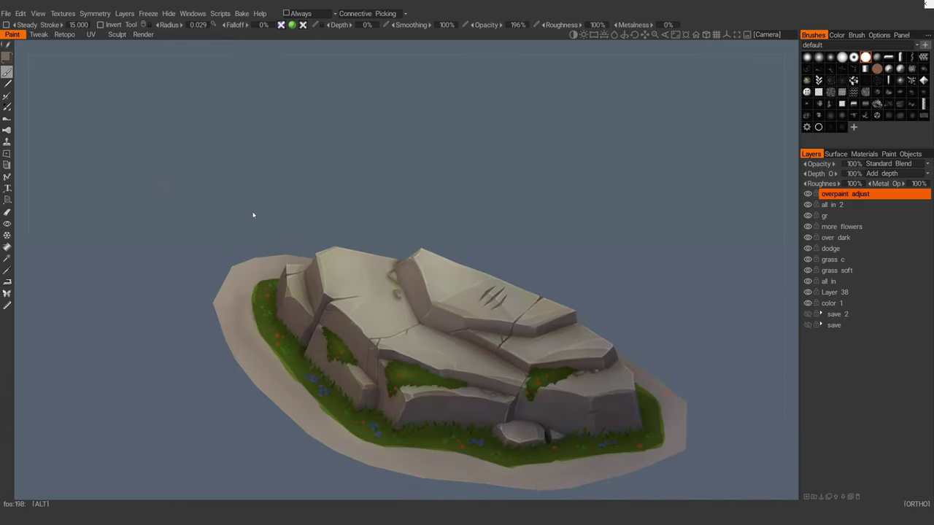
Step: Reduce the brush radius to 0.012, sample a grass green and touch up the grass blades along the rock's front base
alt+drag(254, 212, 307, 226)
alt+drag(379, 248, 409, 292)
alt+right_drag(416, 310, 461, 373)
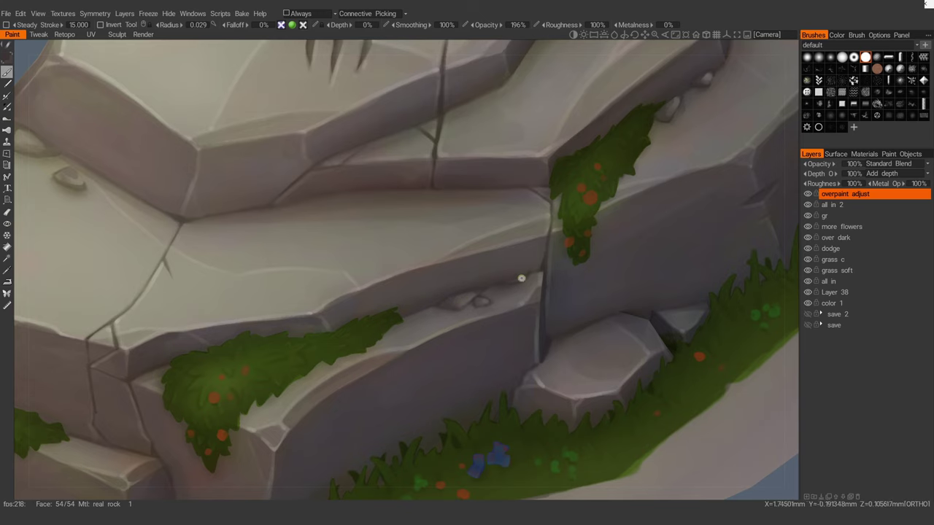
alt+right_drag(522, 278, 420, 307)
alt+drag(398, 309, 375, 317)
alt+right_drag(375, 317, 432, 319)
alt+drag(432, 319, 438, 300)
alt+drag(353, 371, 361, 334)
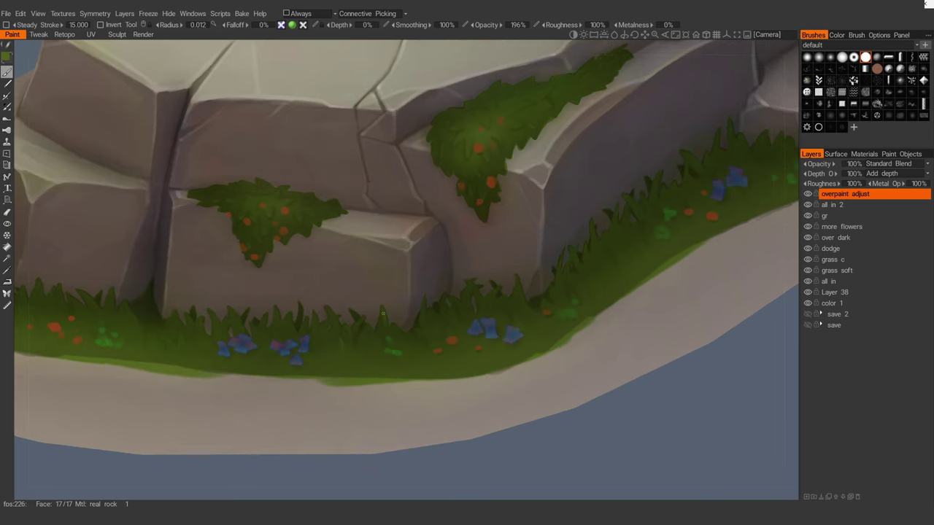
alt+drag(406, 343, 428, 315)
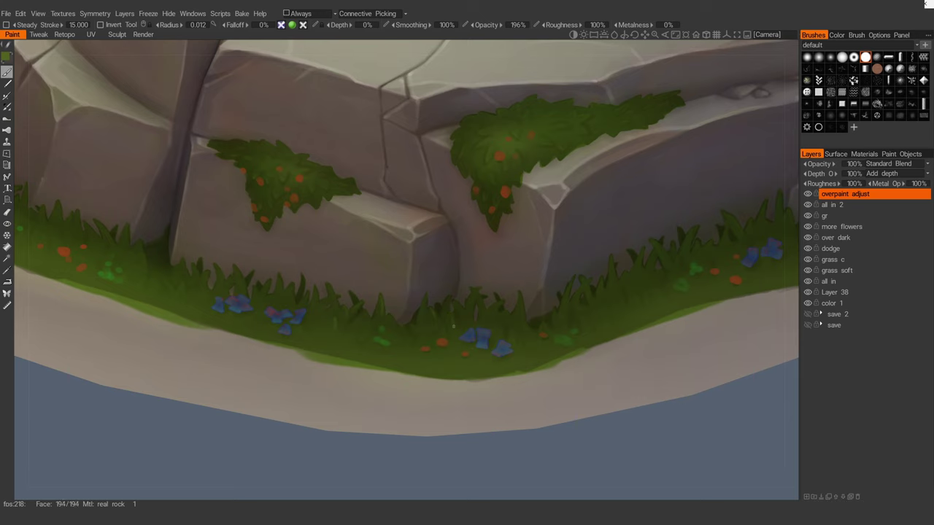
alt+drag(493, 333, 370, 281)
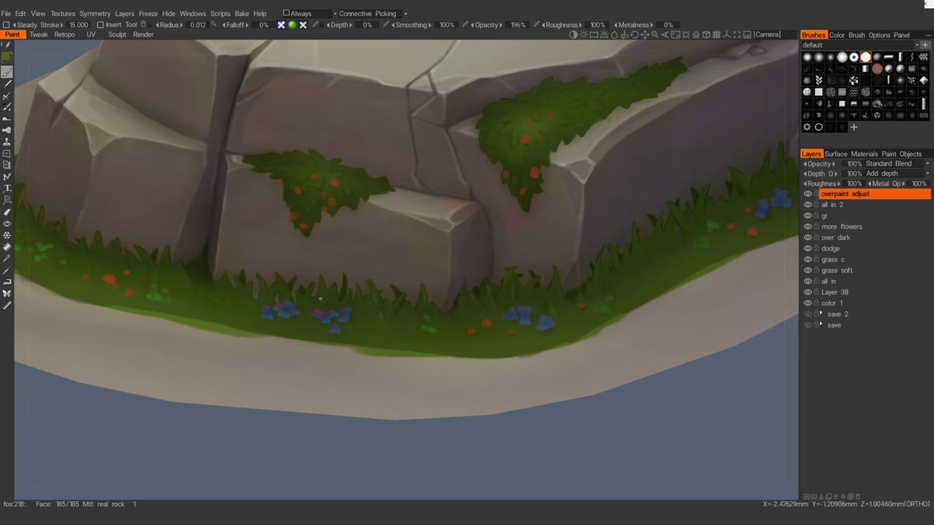
alt+drag(289, 310, 289, 271)
alt+middle_drag(295, 278, 398, 301)
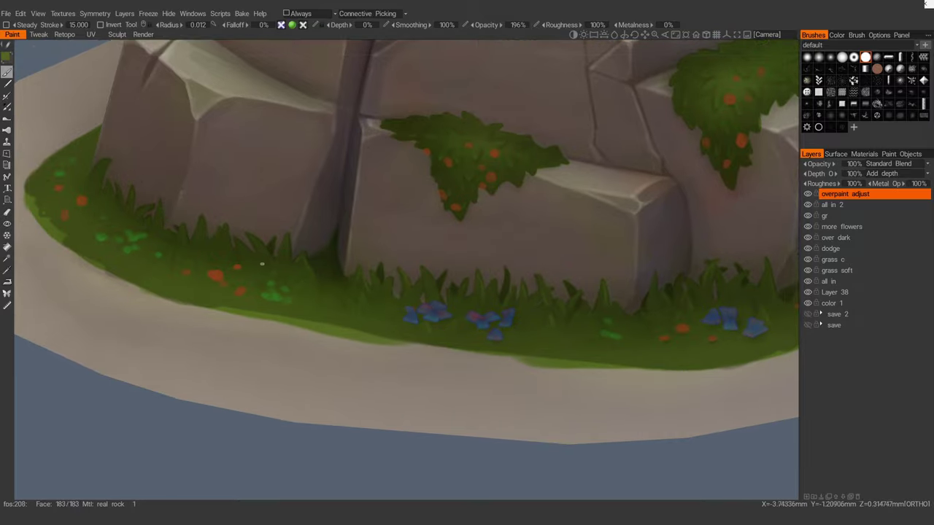
Step: Activate the Eraser and check the grass strip around the base of the whole rock
alt+right_drag(577, 298, 492, 287)
mouse_move(492, 286)
alt+middle_down()
mouse_move(392, 269)
mouse_move(353, 295)
alt+middle_up()
key(e)
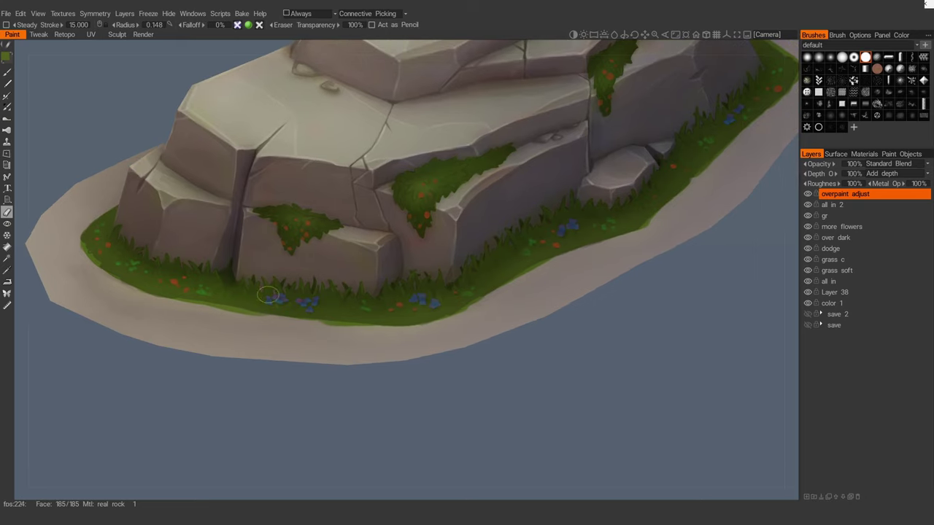
alt+drag(456, 311, 530, 297)
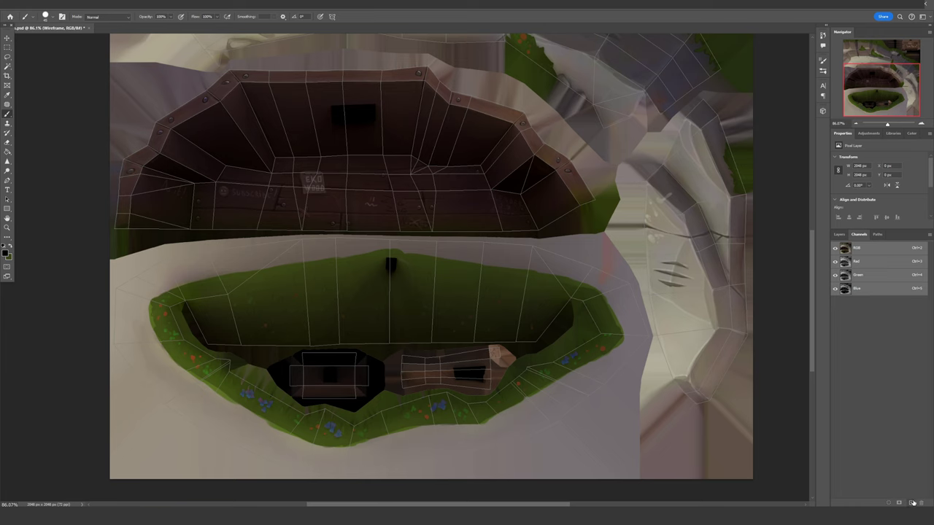
Step: In Photoshop, create an alpha channel, overlay it on the RGB texture and paint the whole grass base white up to its outer edge
click(912, 503)
key(grave)
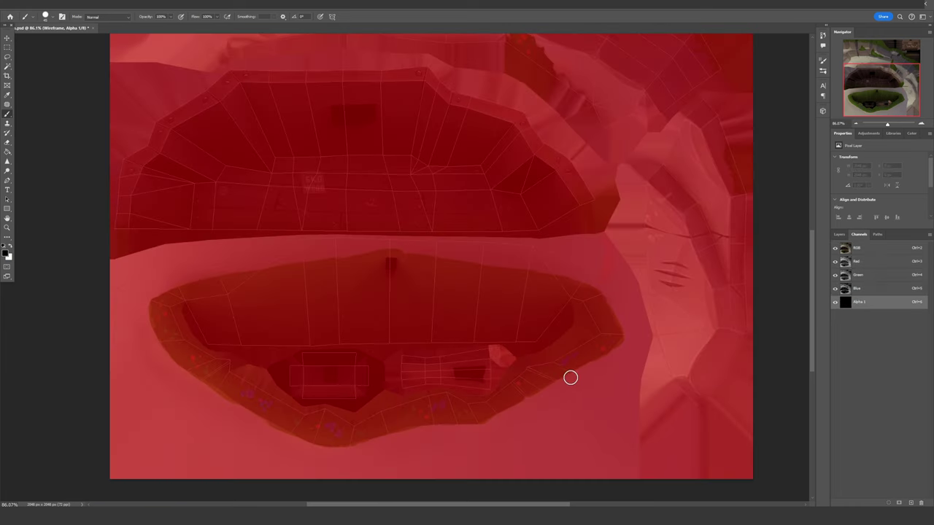
key(x)
mouse_move(565, 379)
mouse_down()
mouse_move(520, 415)
mouse_move(457, 400)
mouse_up()
key(ctrl+z)
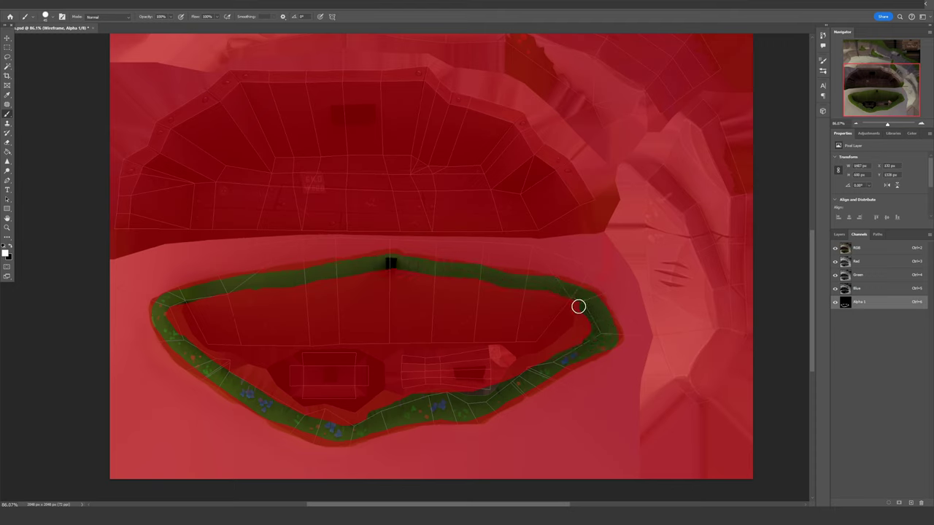
mouse_move(540, 357)
mouse_down()
mouse_move(483, 386)
mouse_move(416, 365)
mouse_up()
mouse_move(318, 414)
mouse_down()
mouse_move(275, 294)
mouse_move(564, 307)
mouse_move(253, 368)
mouse_move(365, 328)
mouse_move(334, 378)
mouse_move(467, 354)
mouse_up()
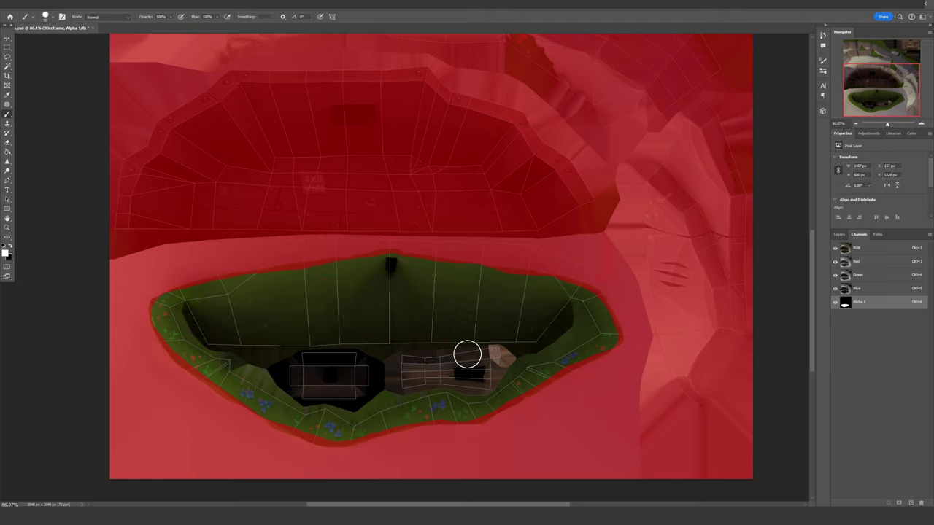
Step: Fill the alpha channel with white over the rest of the texture, above and beside the ground plane
scroll(616, 306, down, 1)
drag(888, 125, 886, 126)
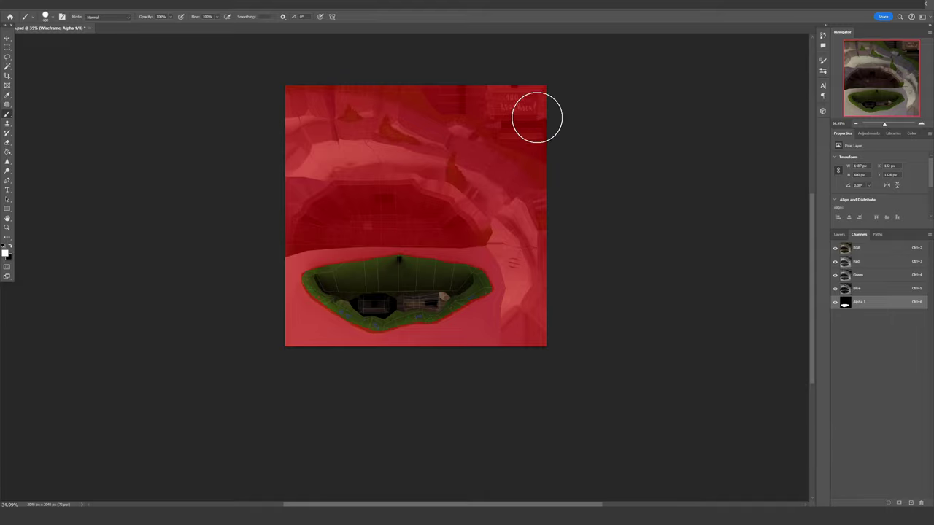
mouse_move(537, 118)
mouse_down()
mouse_move(358, 192)
mouse_move(261, 207)
mouse_move(526, 375)
mouse_up()
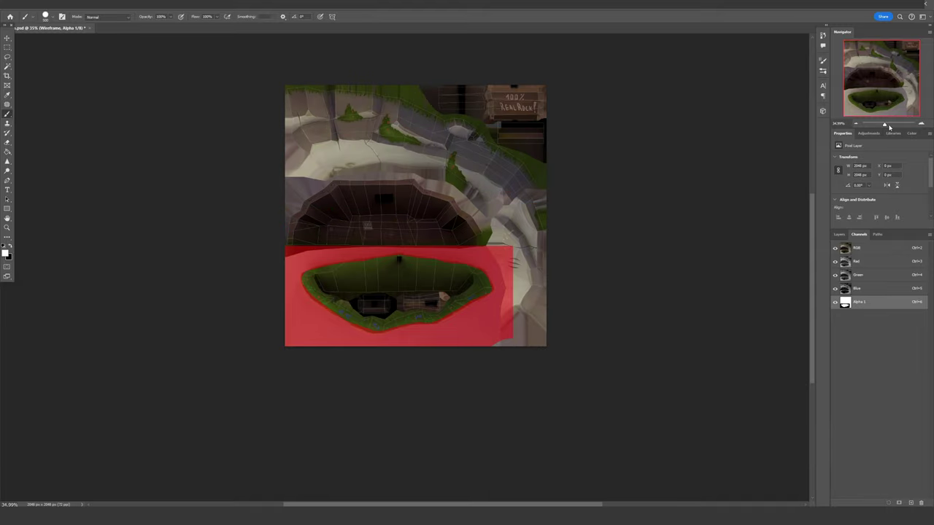
Step: Trim the masked ground area with white along the neighbouring UV shells and across both lower corners
drag(889, 127, 890, 127)
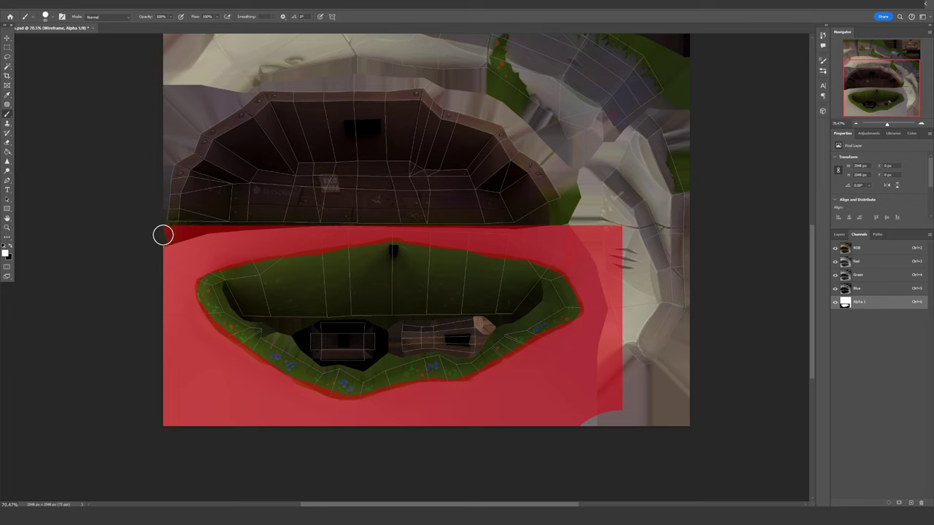
drag(570, 217, 626, 264)
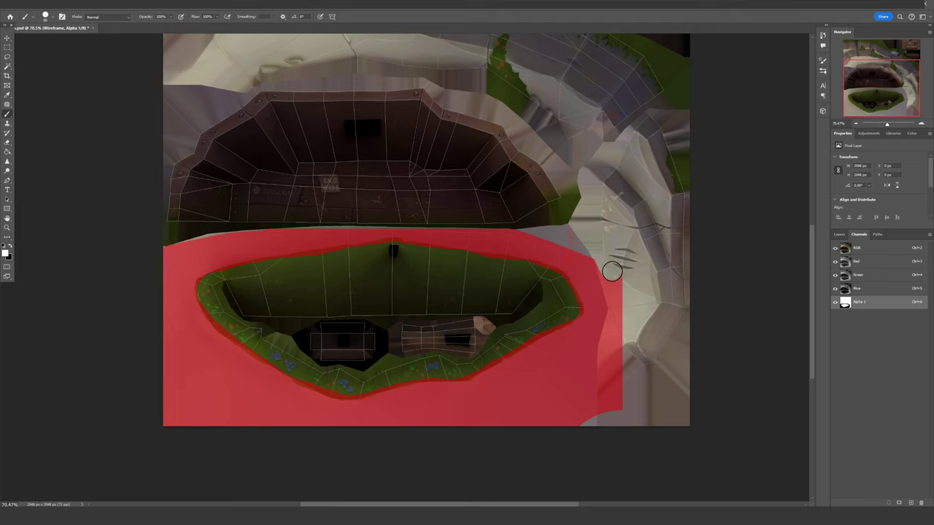
mouse_move(589, 388)
mouse_down()
mouse_move(563, 427)
mouse_move(498, 448)
mouse_up()
drag(241, 436, 145, 398)
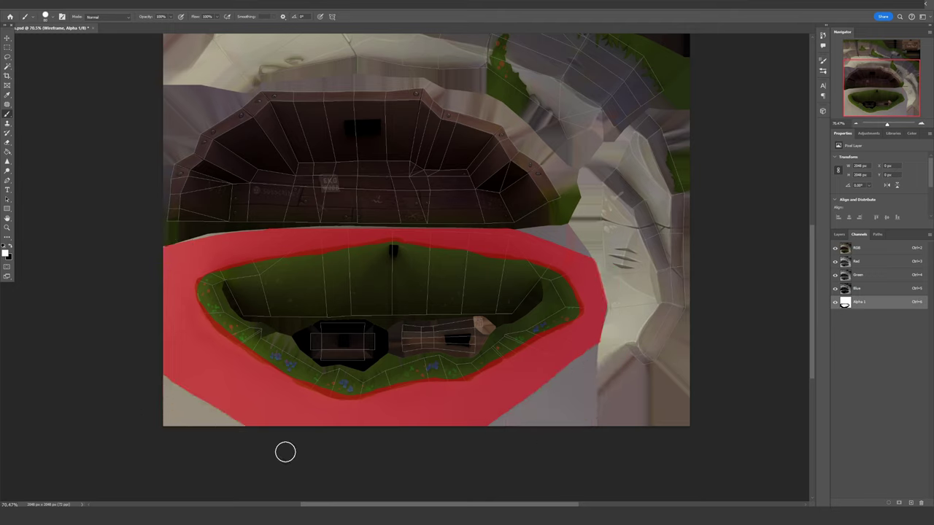
drag(285, 452, 160, 386)
Step: Hide the wireframe layer and check the alpha channel's mask over the texture
click(838, 235)
click(836, 279)
click(859, 234)
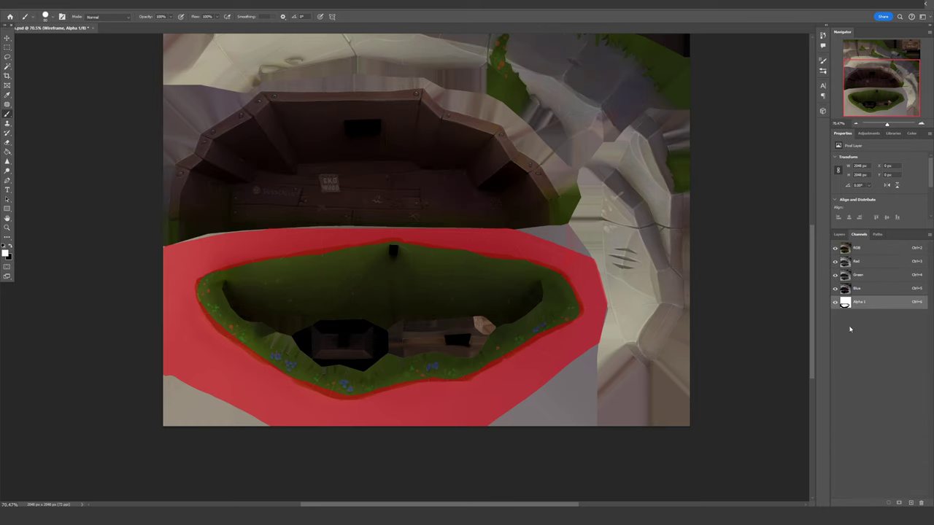
click(836, 248)
click(837, 250)
scroll(530, 333, up, 5)
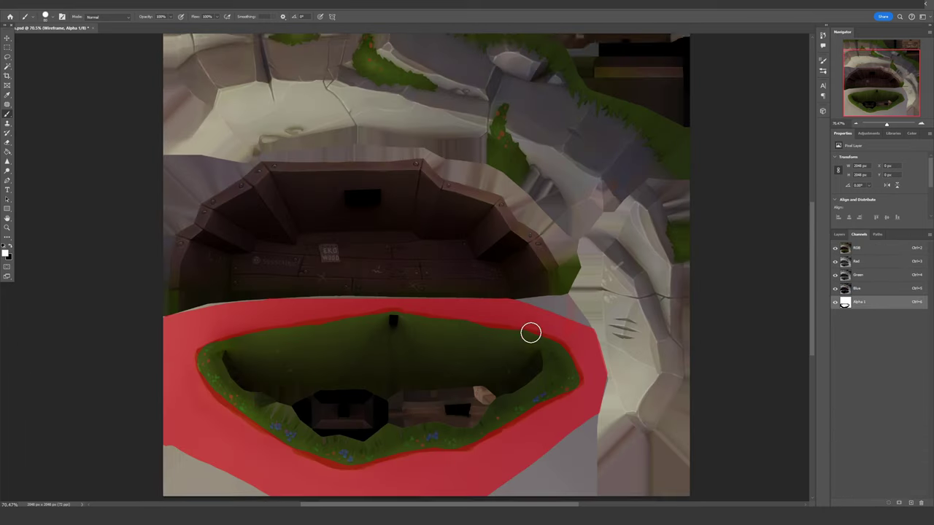
Step: Load the Alpha 1 channel as a selection
scroll(529, 334, down, 2)
double_click(847, 305)
key(Escape)
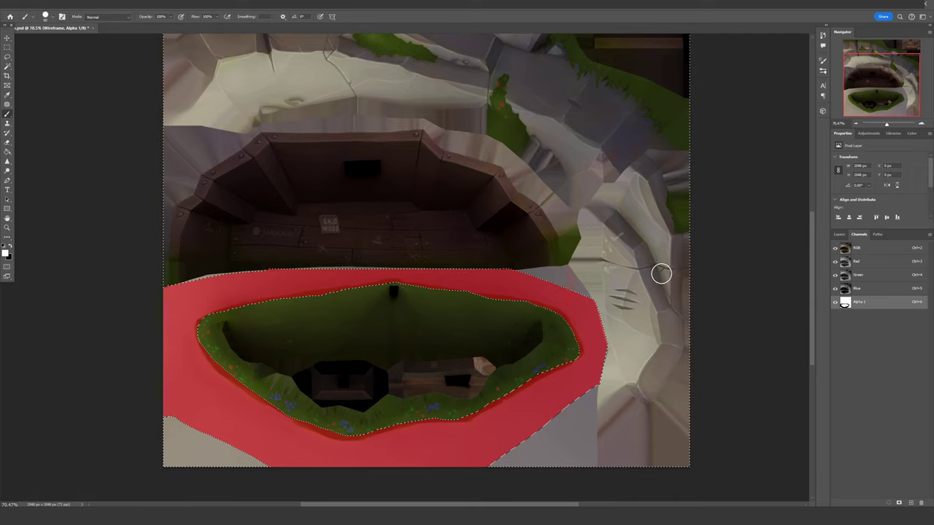
Step: Select the full canvas of the Alpha 1 channel and copy it
scroll(661, 271, up, 1)
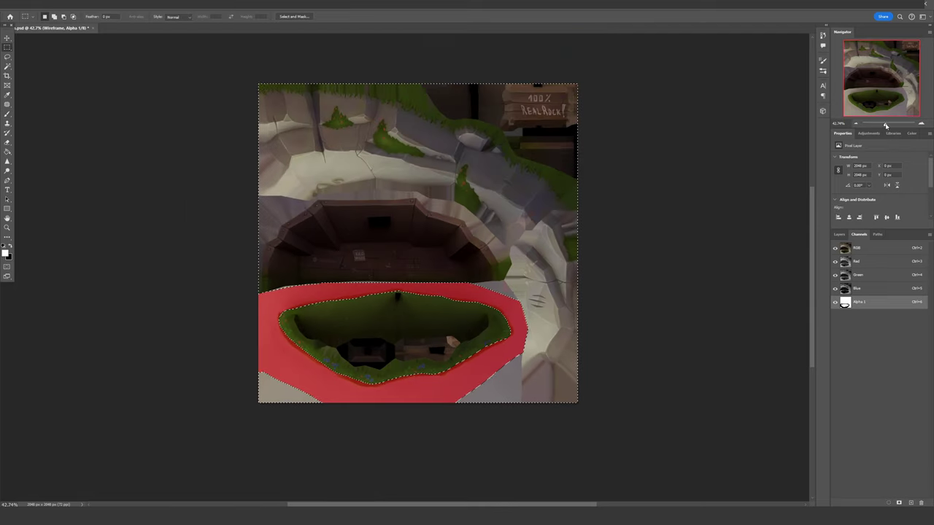
drag(246, 74, 663, 413)
key(ctrl+c)
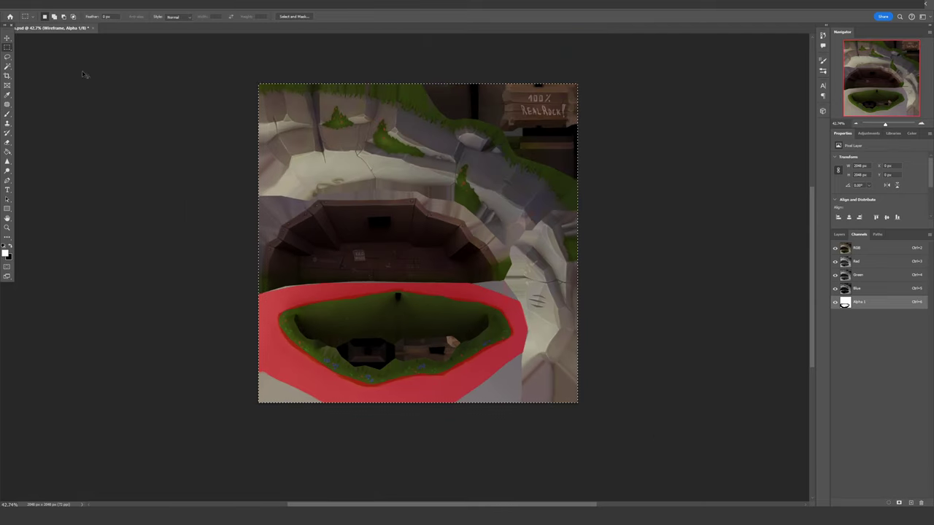
click(15, 5)
click(20, 14)
click(540, 328)
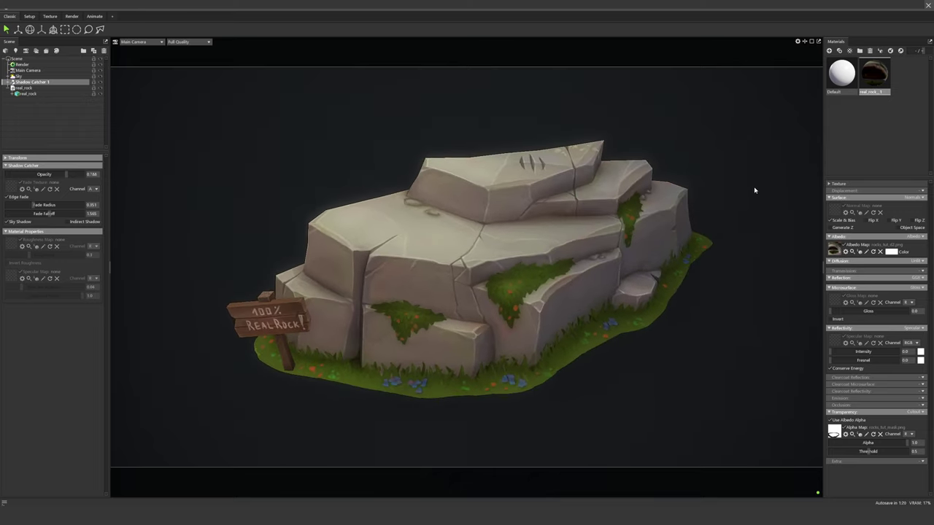
Step: In Marmoset Toolbag, inspect the textured rock and its cut-out grass base from the front, back and both ends
drag(755, 190, 690, 216)
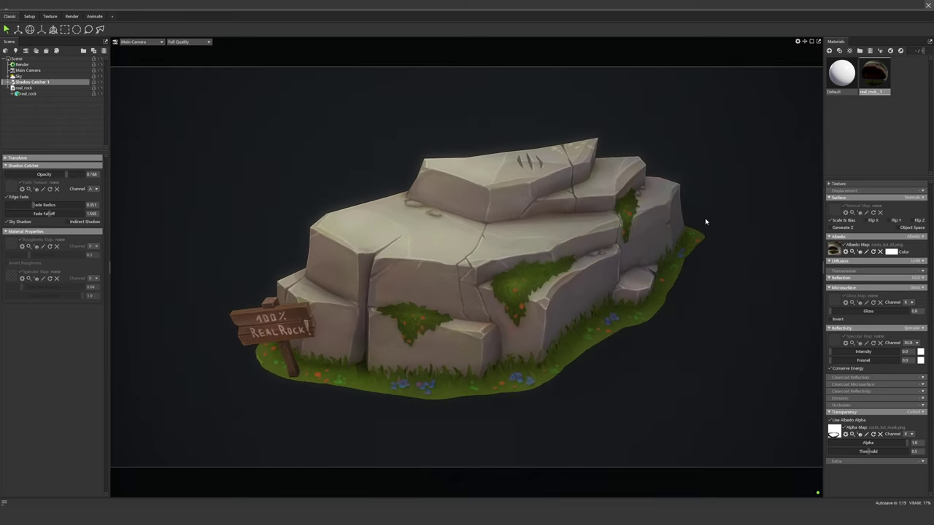
drag(645, 256, 694, 244)
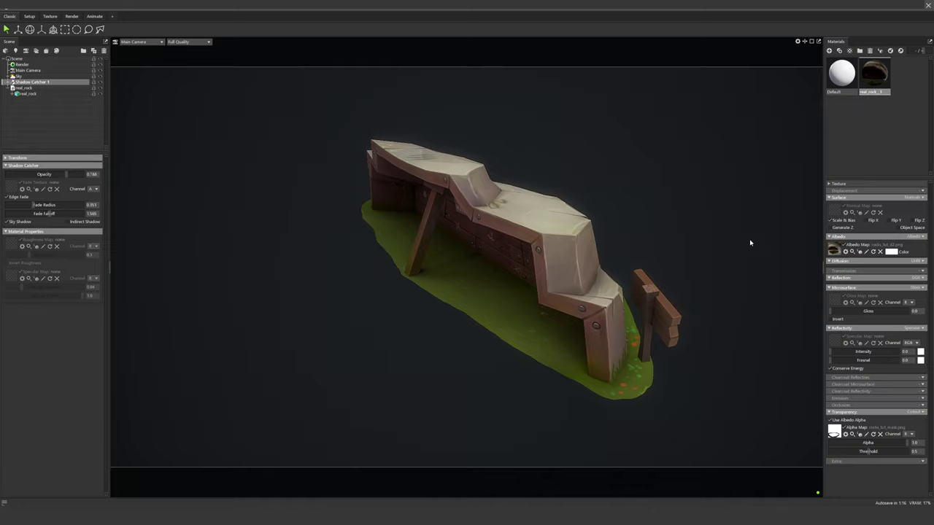
drag(751, 241, 494, 236)
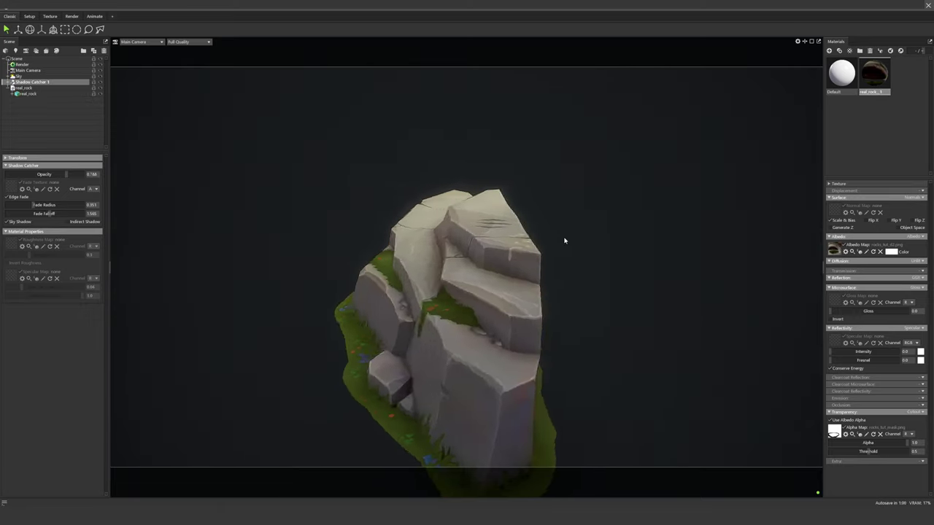
drag(565, 241, 627, 259)
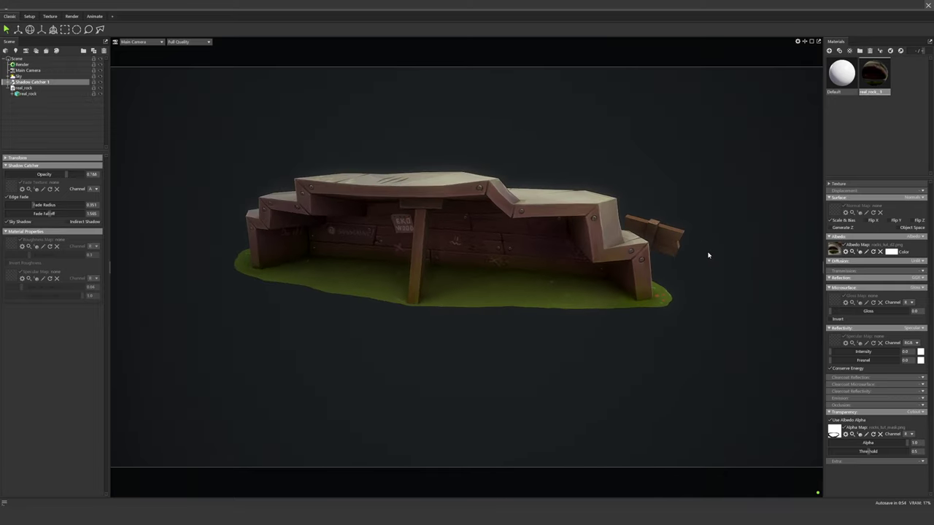
drag(707, 255, 694, 255)
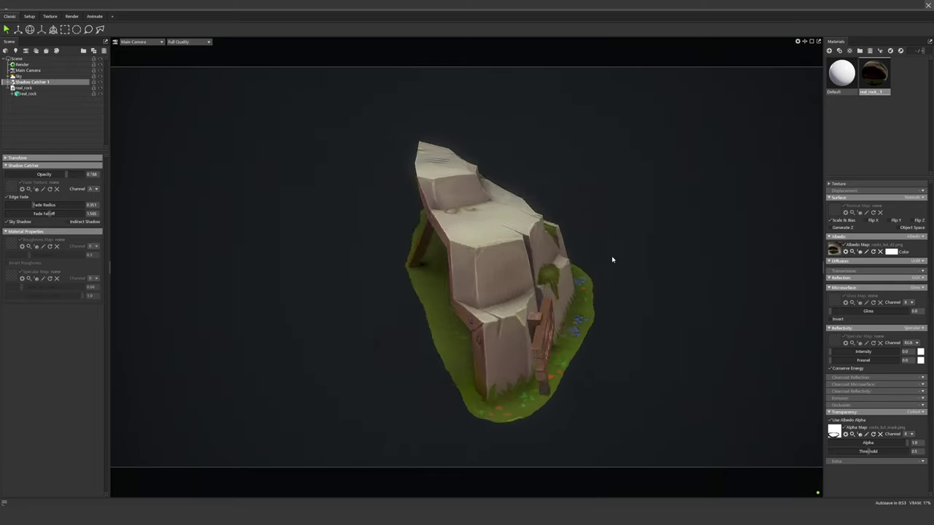